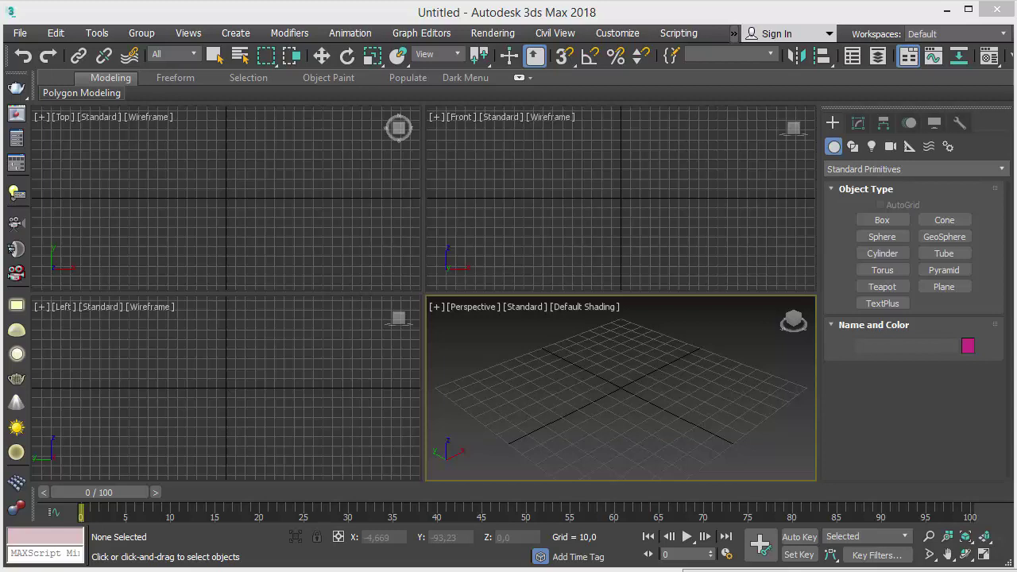
In Units Setup, set the display units to Metric millimetres.
click(620, 40)
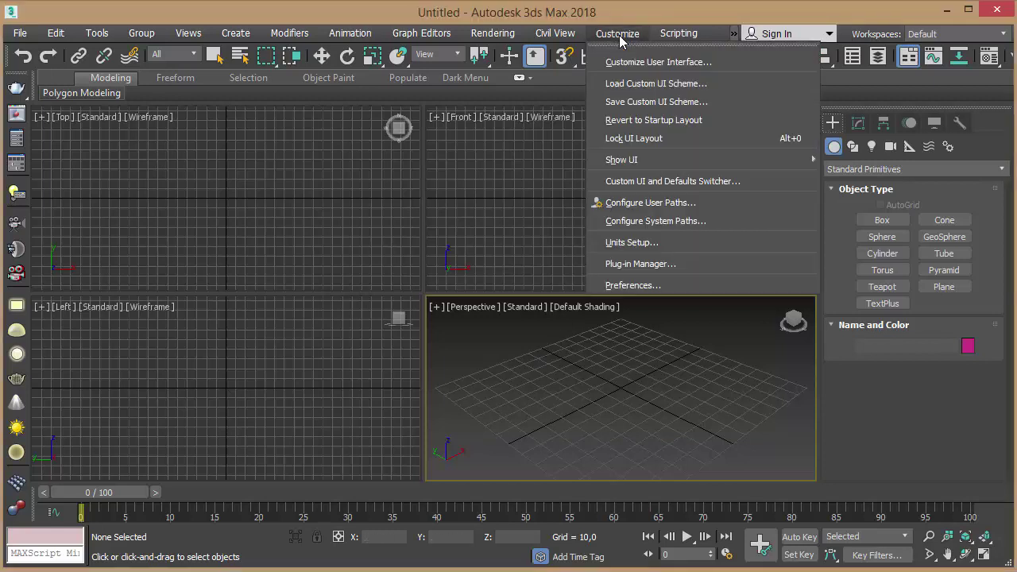
click(647, 249)
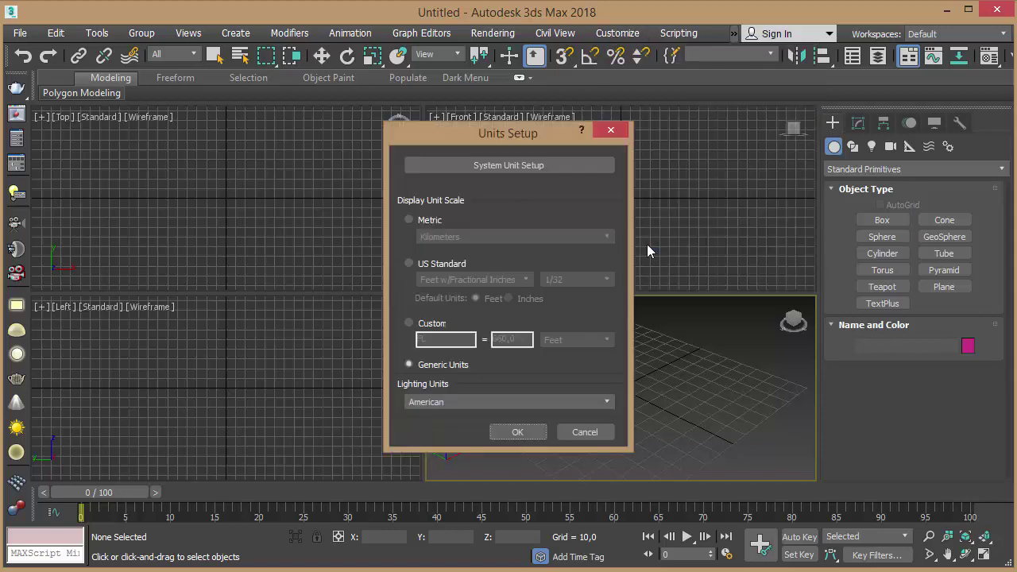
click(458, 225)
click(504, 236)
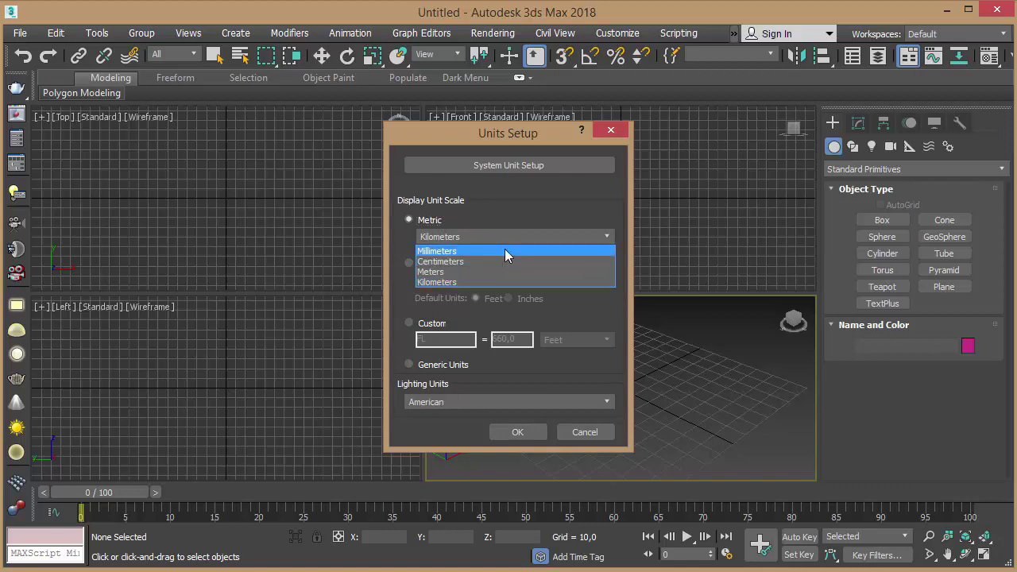
click(505, 251)
Set the system unit scale to millimetres and confirm the units setup.
click(527, 166)
drag(528, 195, 798, 171)
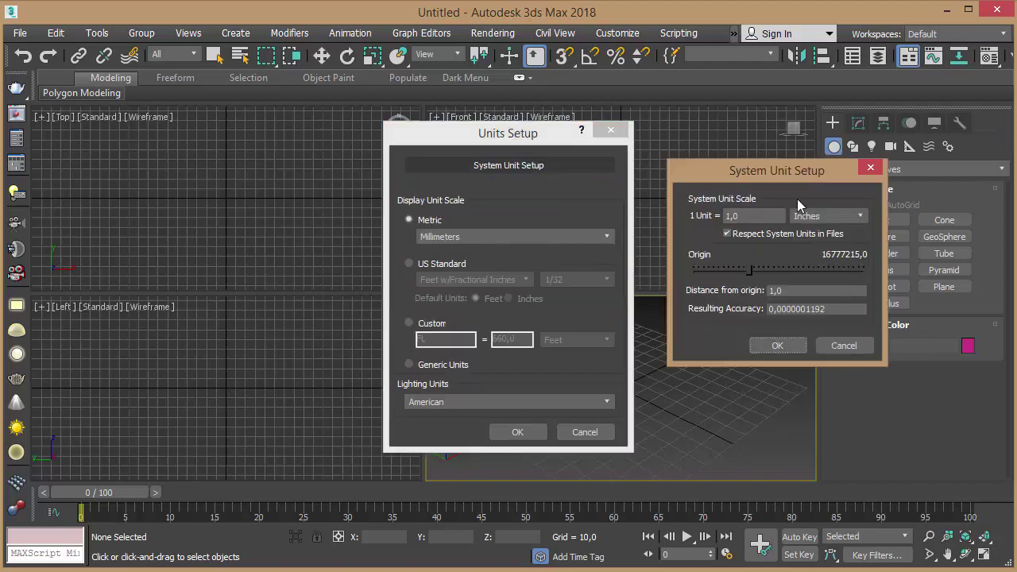
click(819, 217)
click(822, 262)
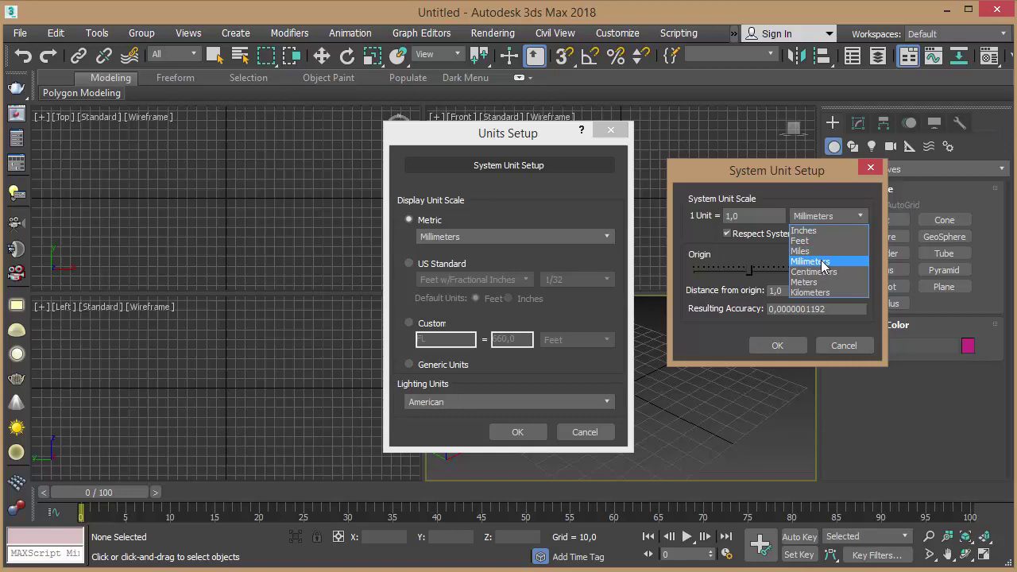
click(821, 263)
click(777, 345)
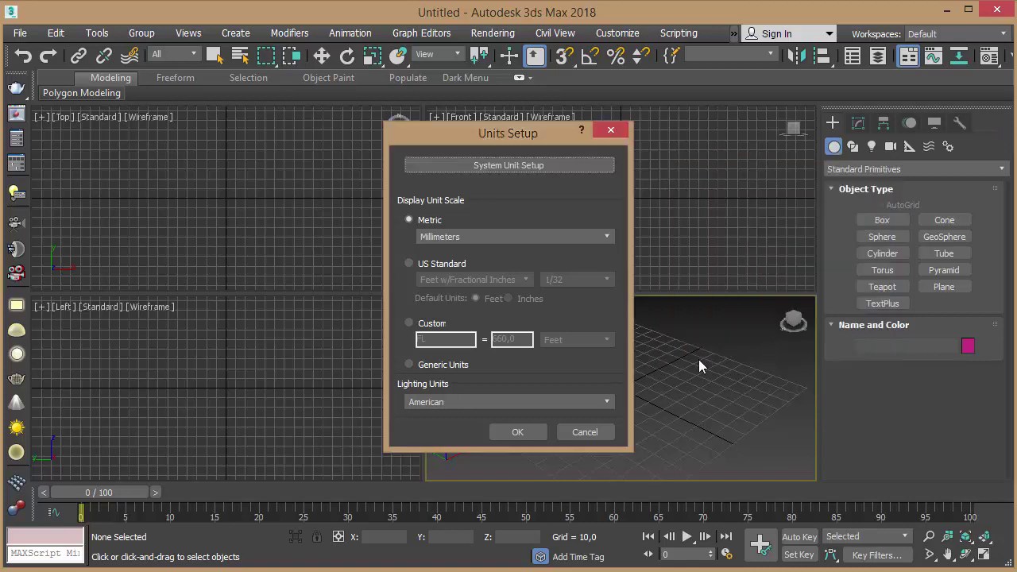
click(517, 430)
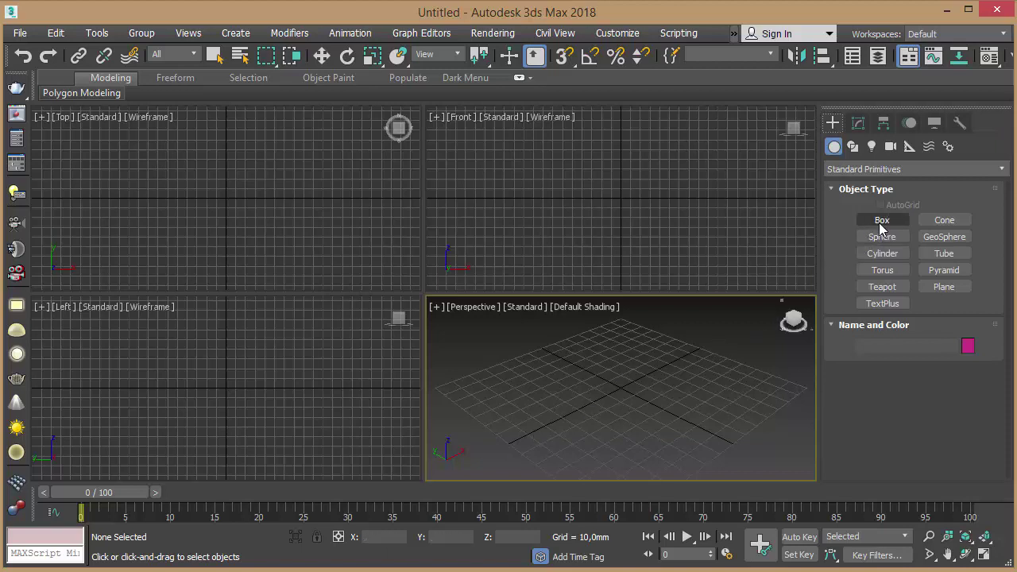
Create a box with Length 100, Width 100 and Height 3000 mm through Keyboard Entry.
click(882, 222)
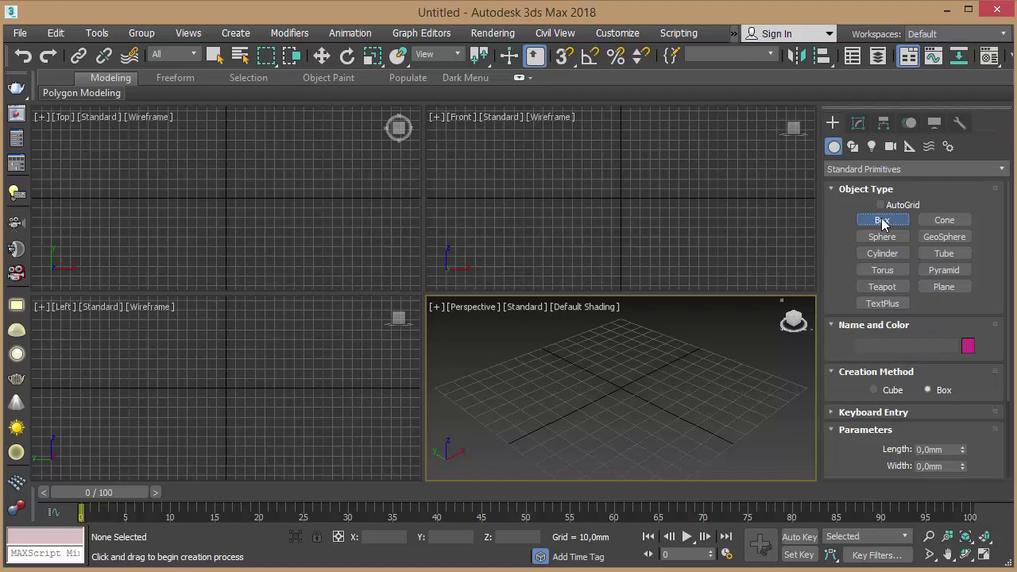
click(866, 413)
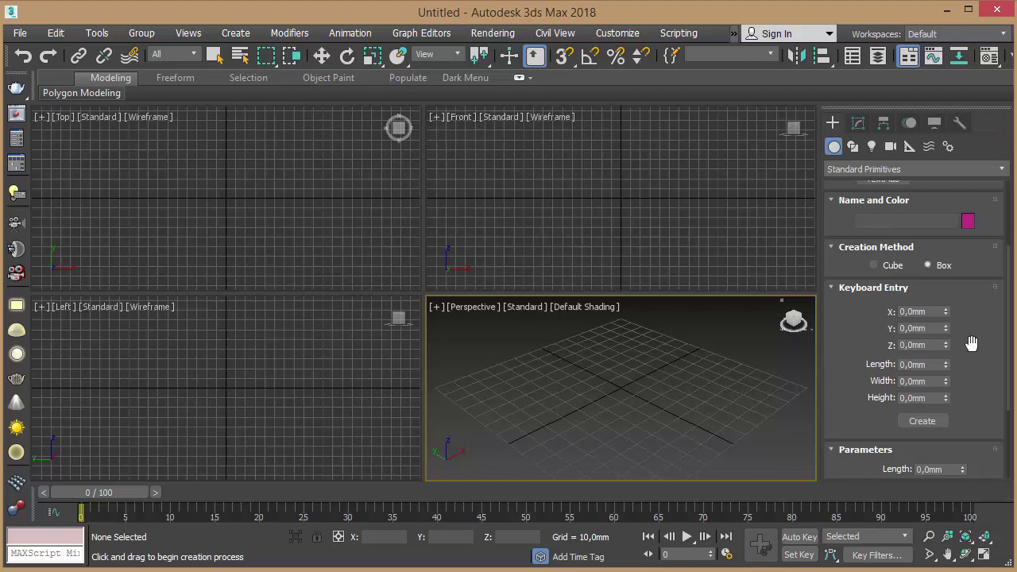
click(904, 364)
text(100)
key(Delete)
key(Tab)
text(100)
key(Tab)
text(3000)
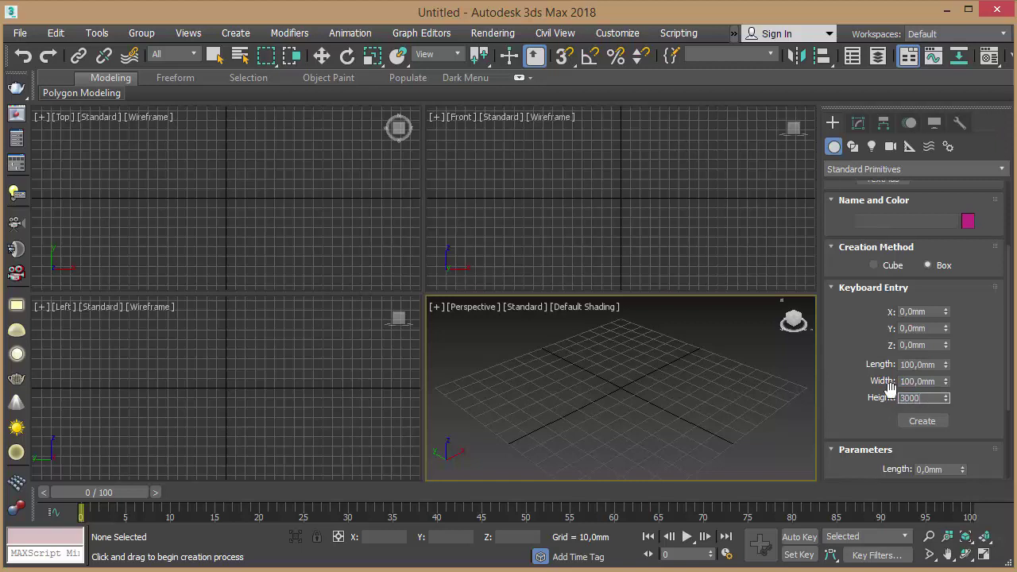
click(924, 426)
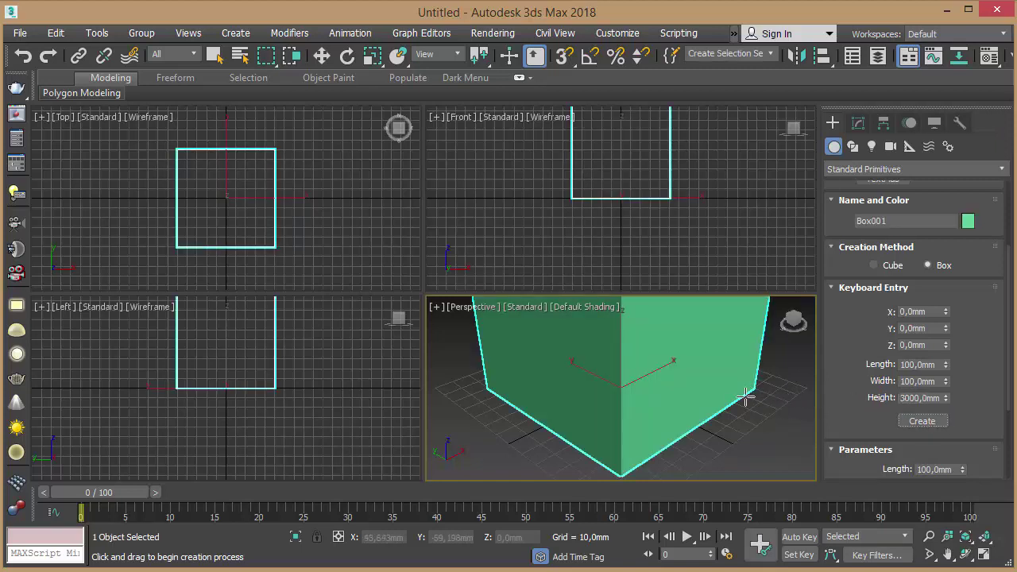
Maximize the Perspective viewport and frame the 3000 mm column in its centre.
key(z)
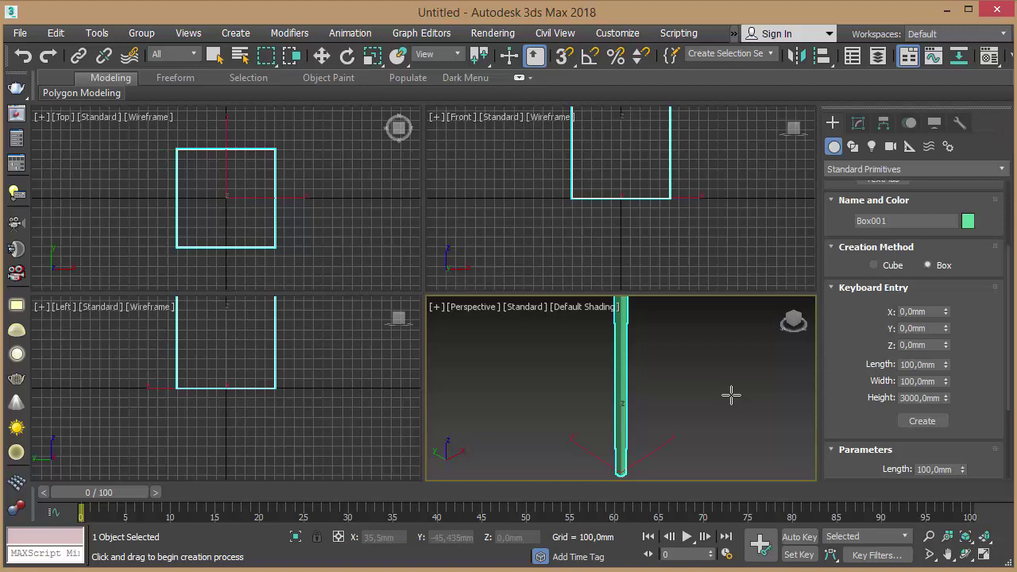
key(alt+w)
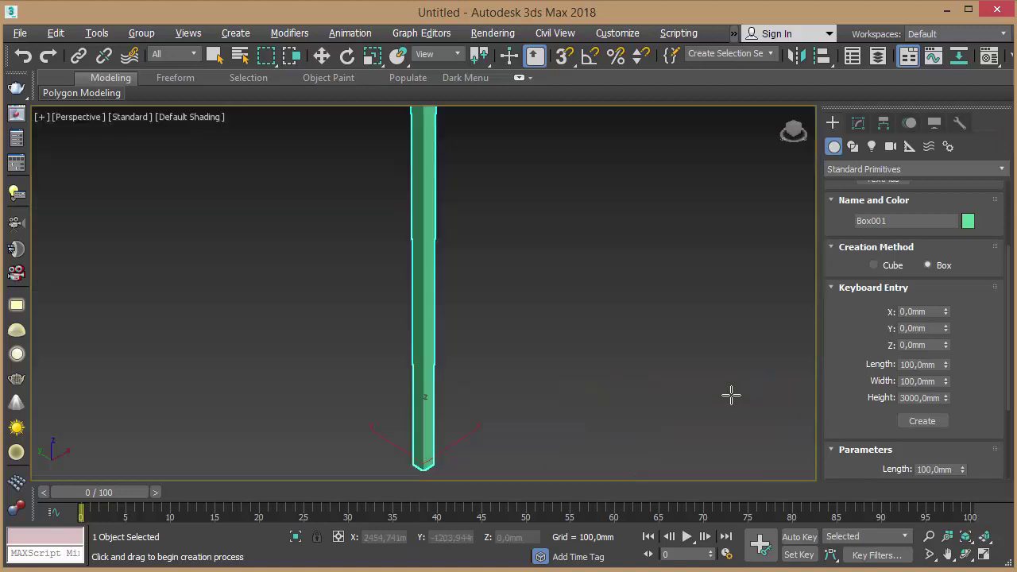
scroll(666, 320, down, 4)
mouse_move(666, 321)
middle_down()
mouse_move(575, 310)
mouse_move(561, 294)
middle_up()
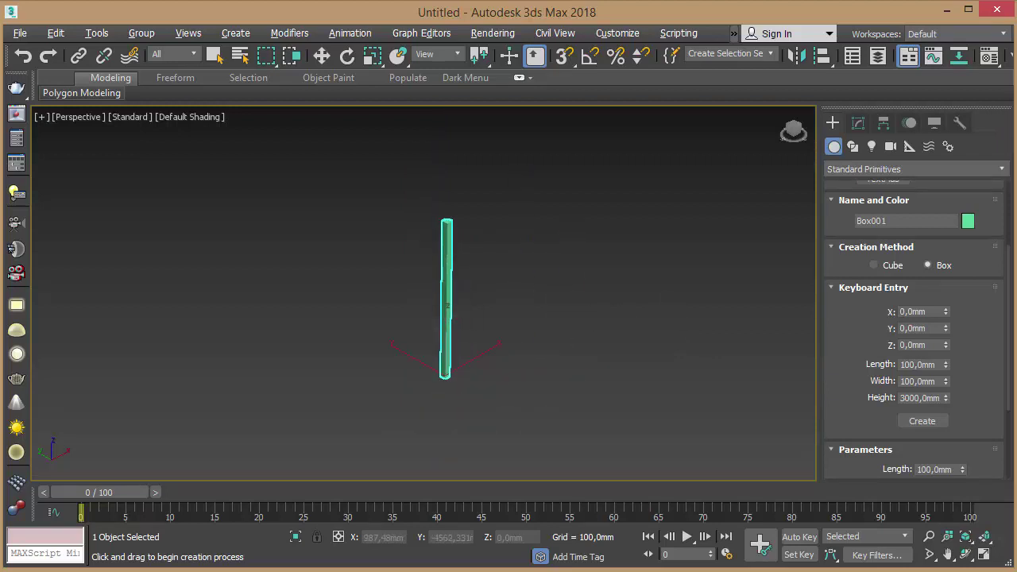
Convert Box001 to an Editable Poly, then switch to the reference PDF.
right_click(445, 309)
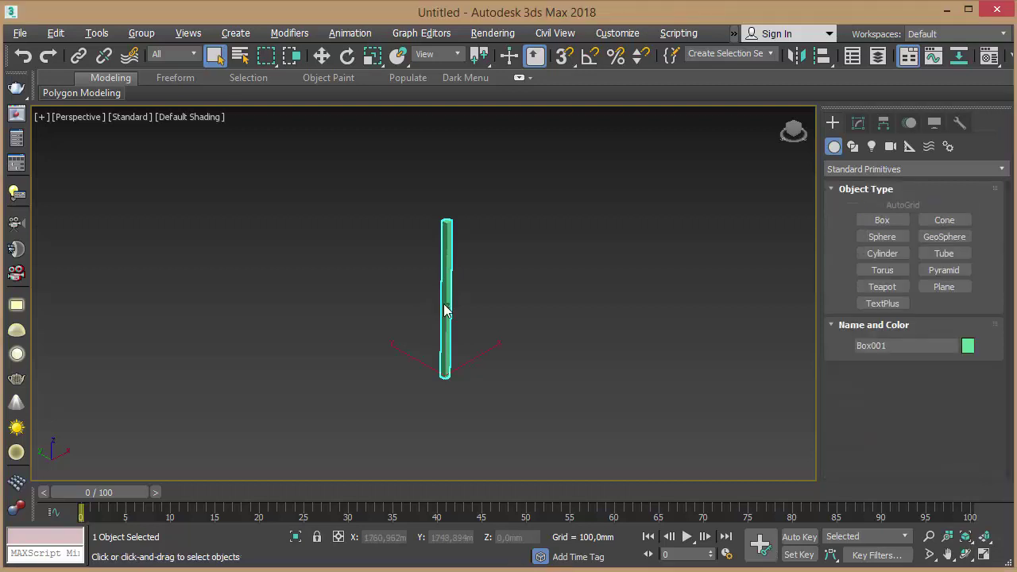
right_click(445, 310)
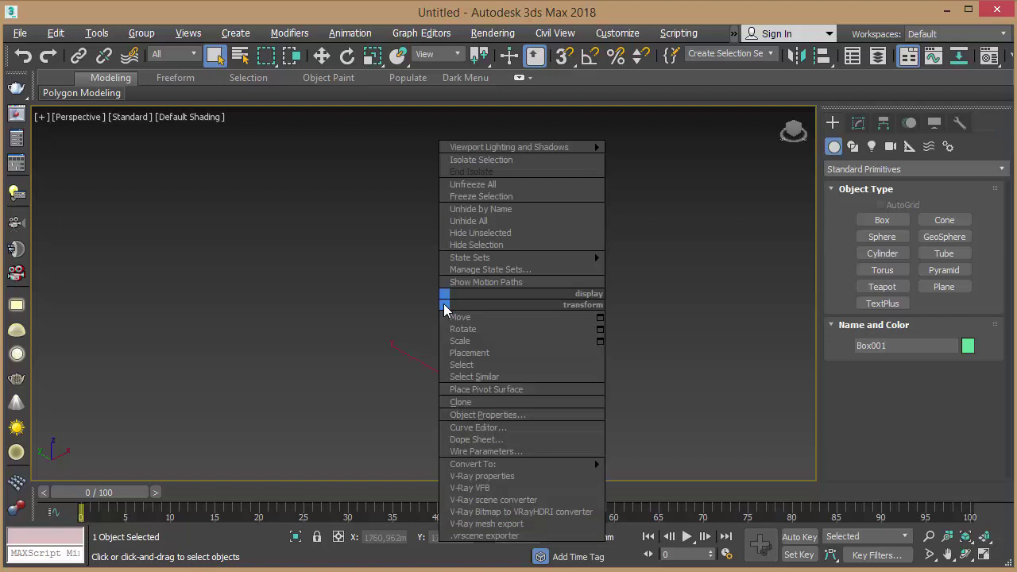
mouse_move(473, 464)
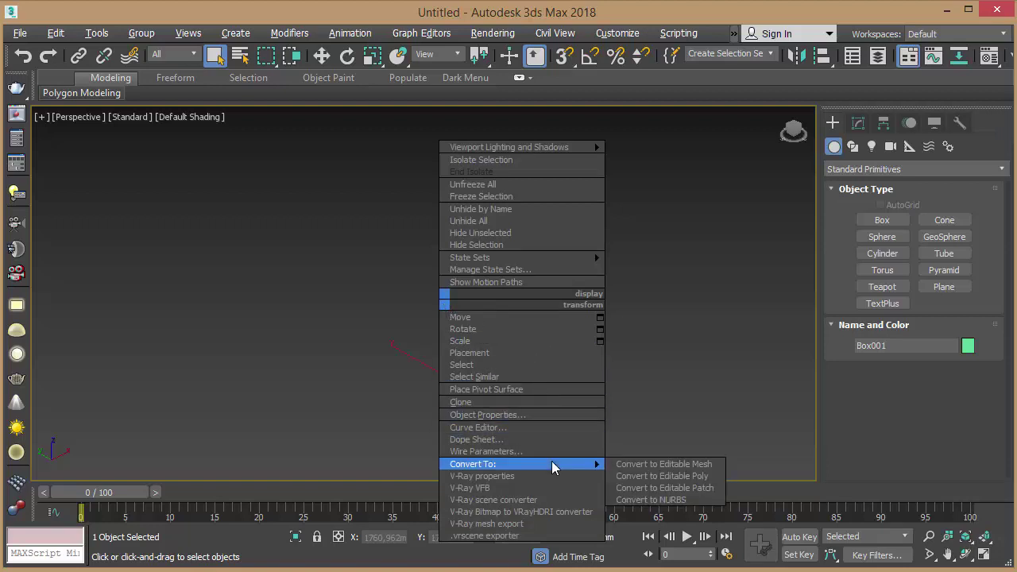
click(678, 476)
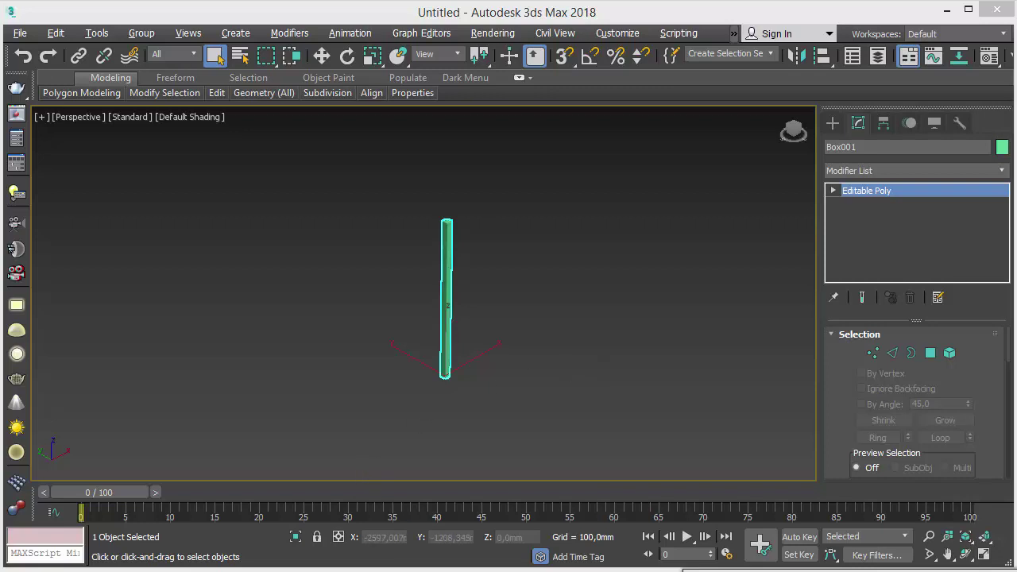
key(alt+Tab)
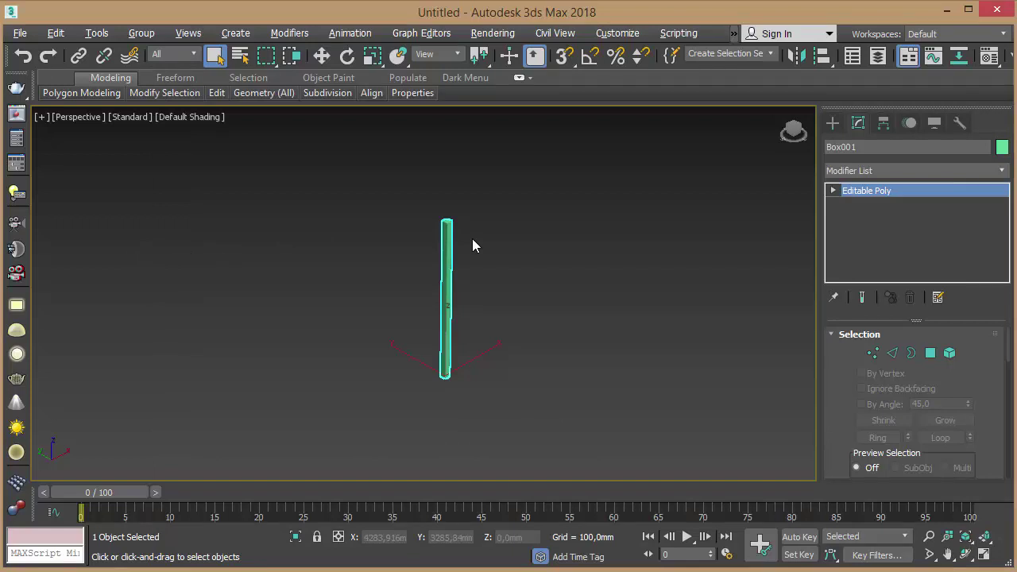
At Polygon level, select the column's right side face and bring up the Edit Polygons tools.
click(833, 190)
click(862, 246)
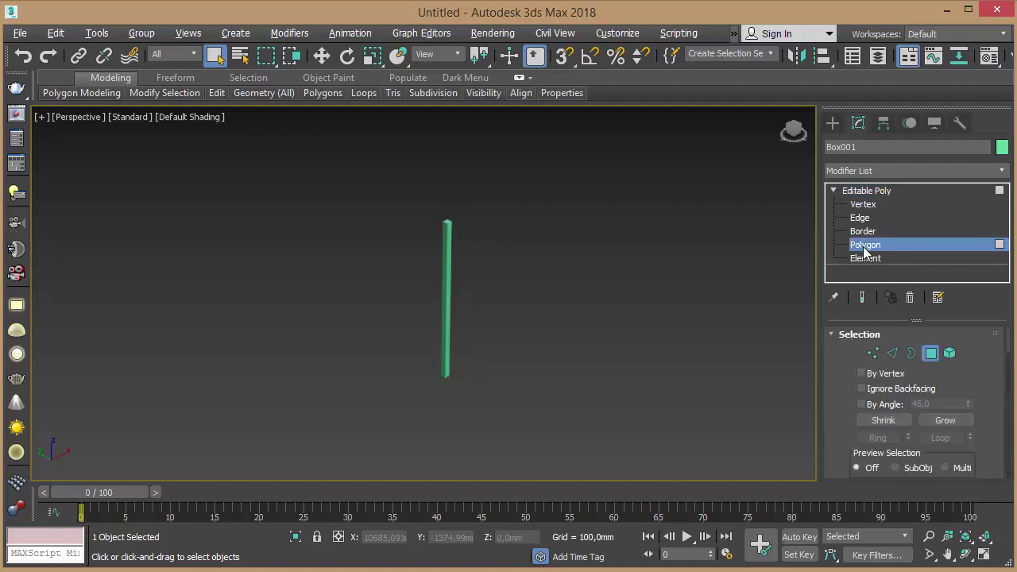
alt+middle_drag(476, 281, 506, 252)
key(z)
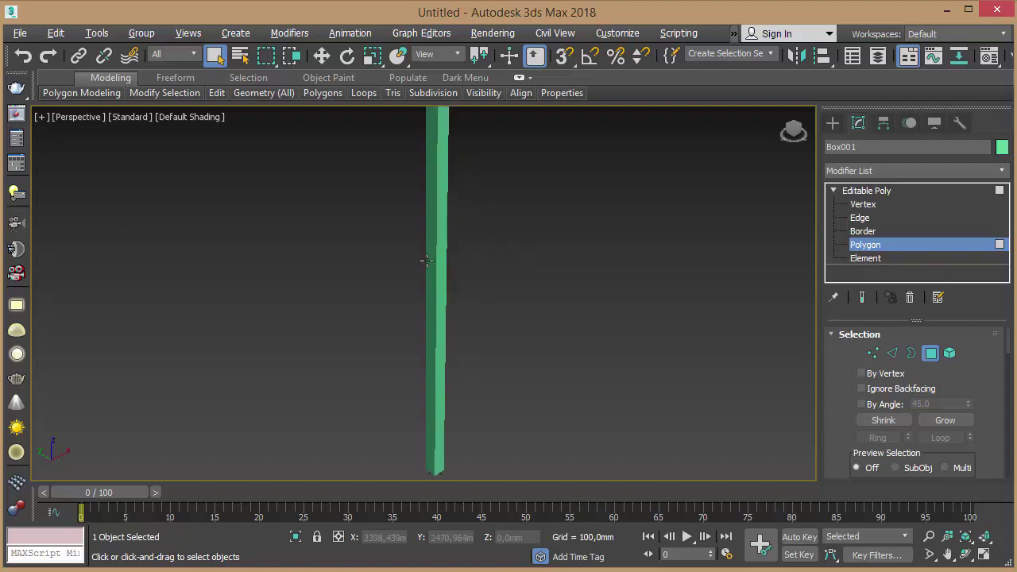
click(442, 256)
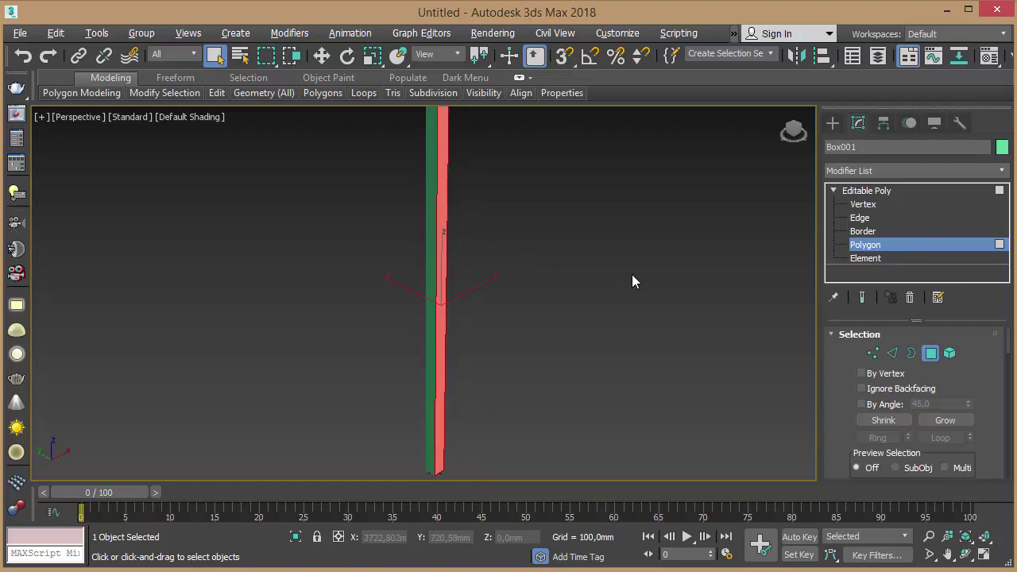
drag(990, 397, 984, 351)
scroll(986, 398, down, 1)
scroll(987, 420, down, 3)
scroll(986, 397, down, 2)
scroll(987, 372, down, 1)
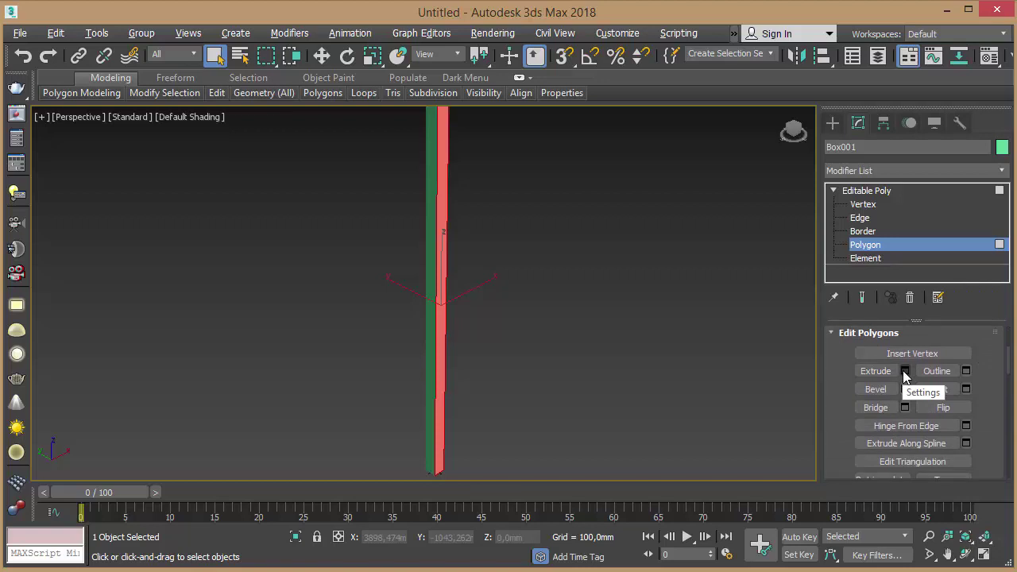
Extrude the selected face 3000 mm into a wall panel and turn on Edged Faces.
click(905, 372)
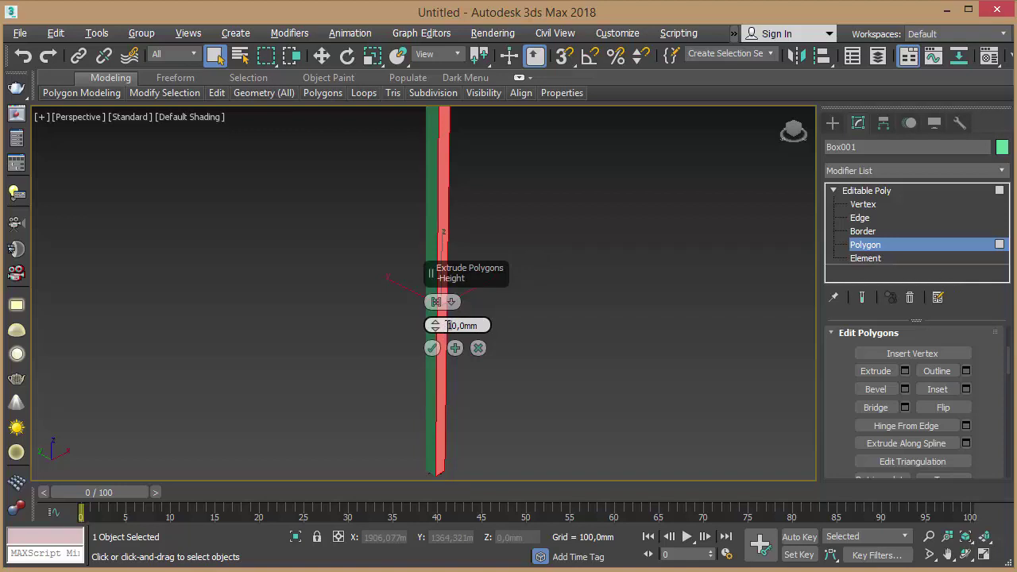
text(00)
click(431, 349)
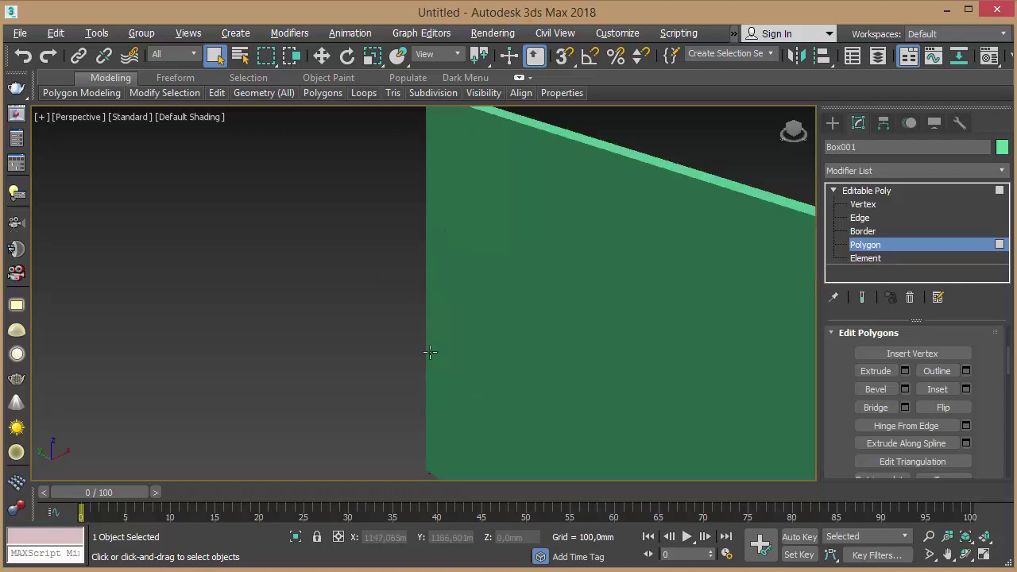
scroll(529, 274, down, 5)
scroll(509, 266, down, 2)
key(F4)
mouse_move(535, 257)
alt+middle_down()
mouse_move(529, 251)
mouse_move(536, 284)
mouse_move(536, 263)
mouse_move(520, 261)
alt+middle_up()
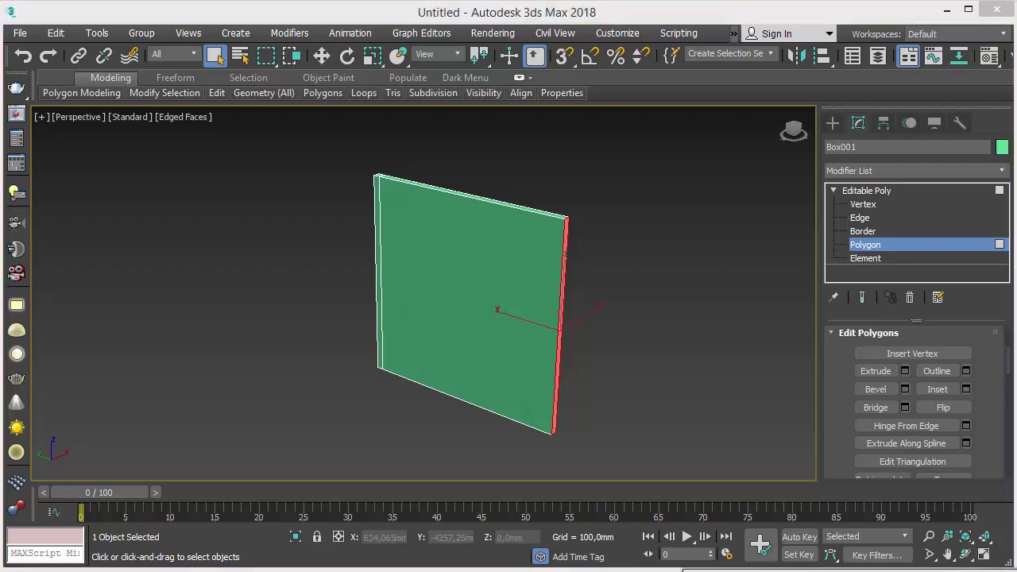
middle_drag(664, 249, 525, 245)
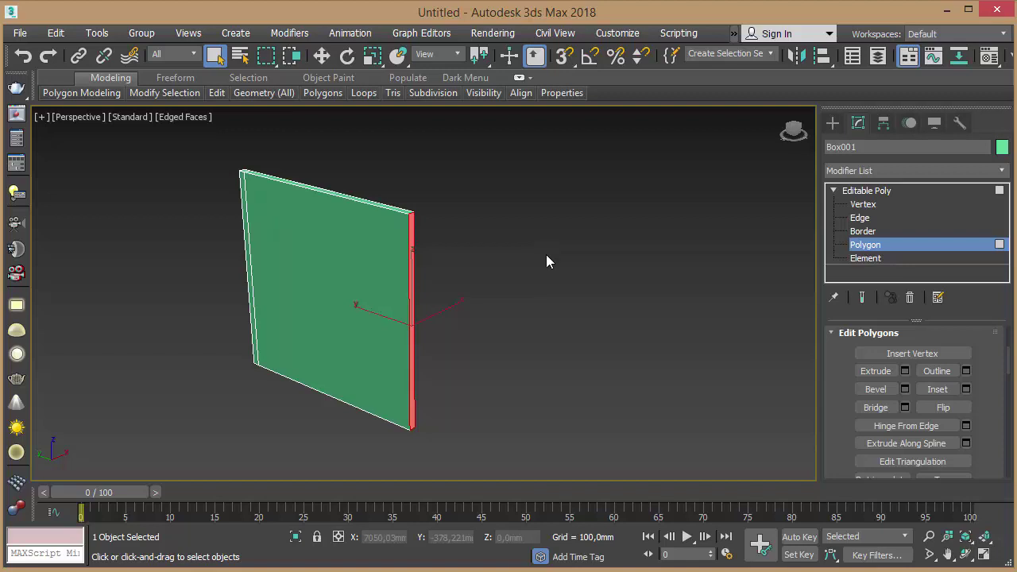
Extrude the wall's end face three more times: 1500 mm, 2000 mm, then 100 mm.
click(905, 372)
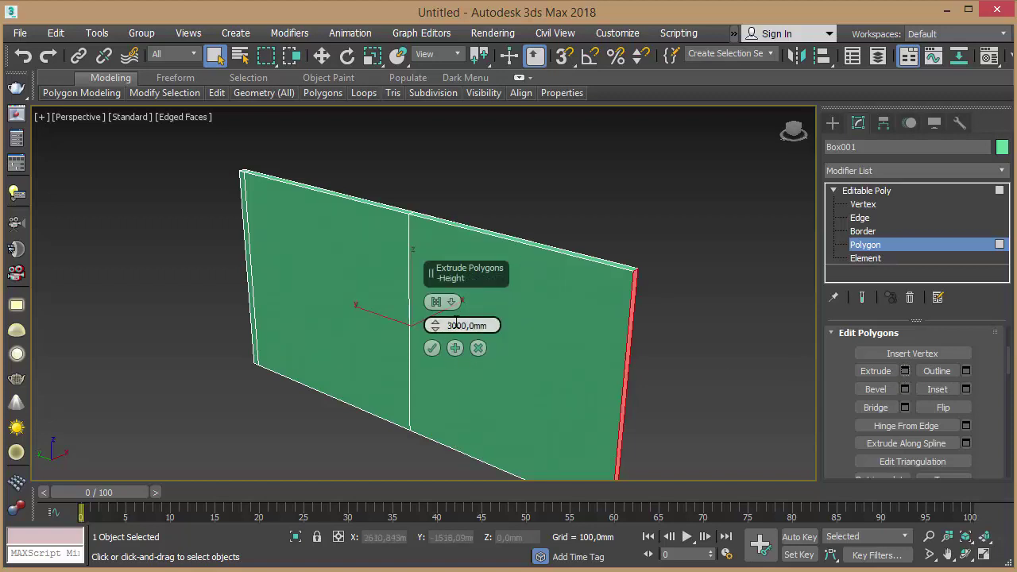
text(15)
click(433, 349)
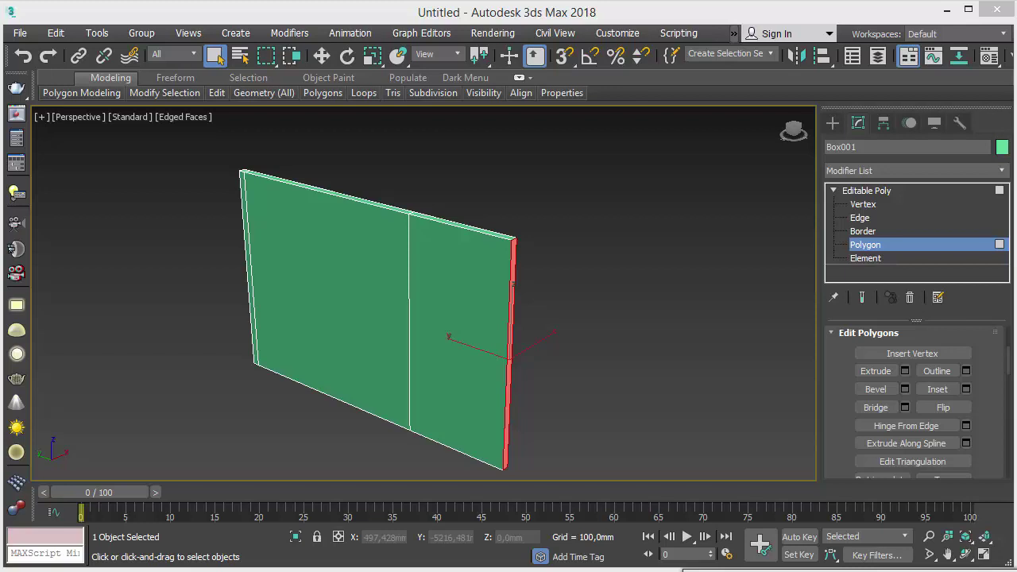
click(905, 372)
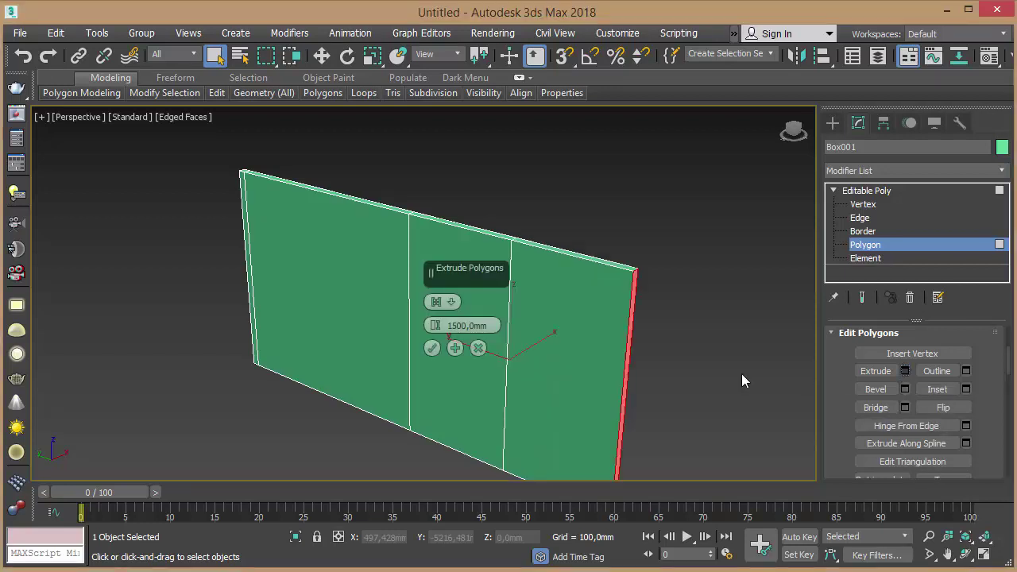
click(464, 327)
key(BackSpace)
key(BackSpace)
text(2)
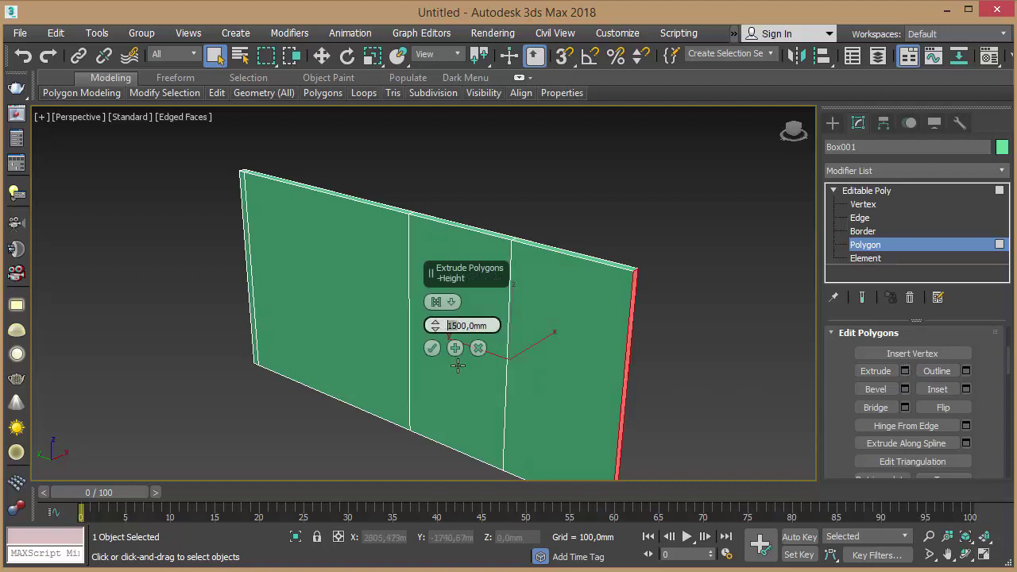
text(0)
click(432, 351)
mouse_move(642, 357)
middle_down()
mouse_move(567, 329)
mouse_move(523, 296)
middle_up()
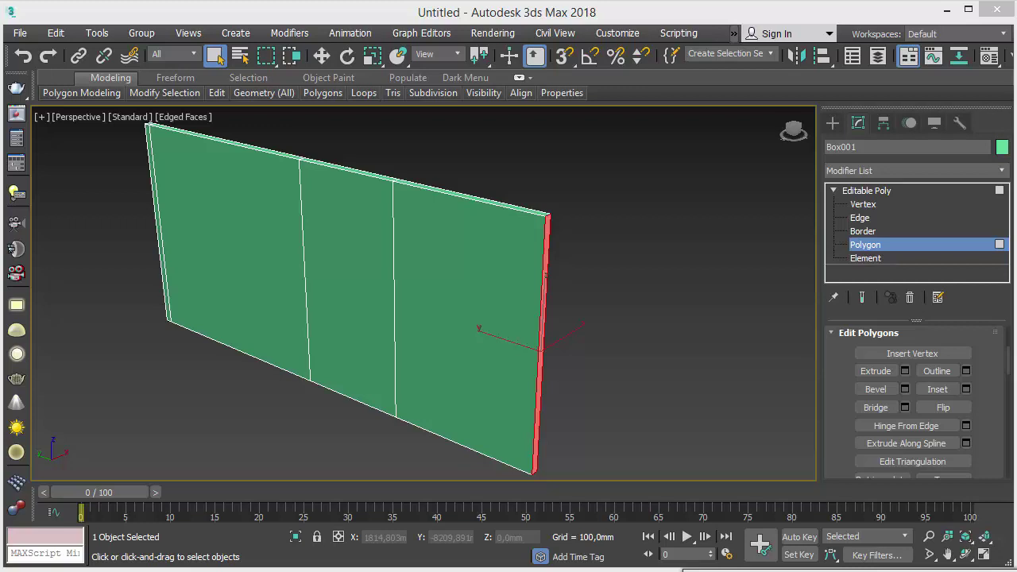
click(907, 379)
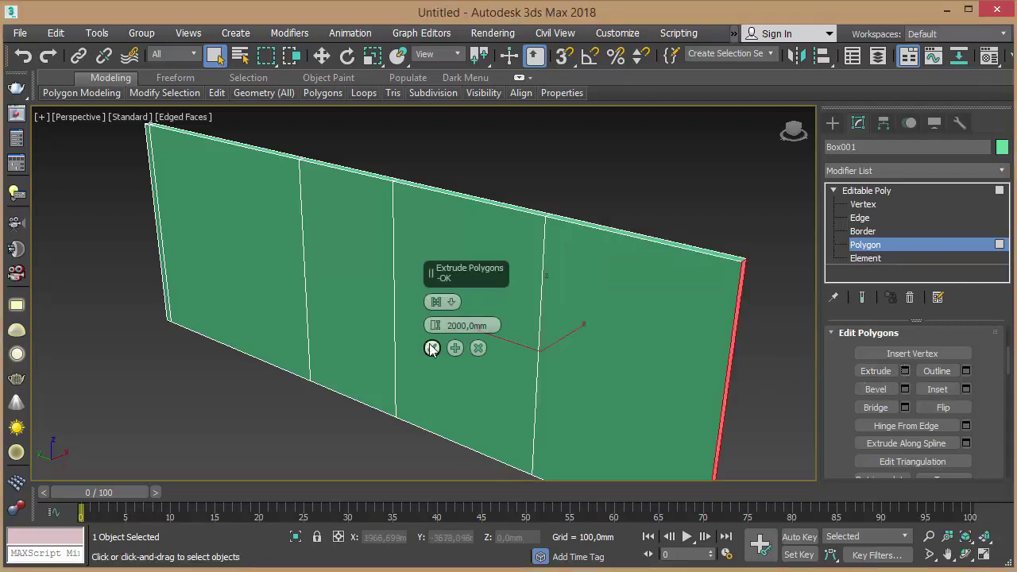
text(100)
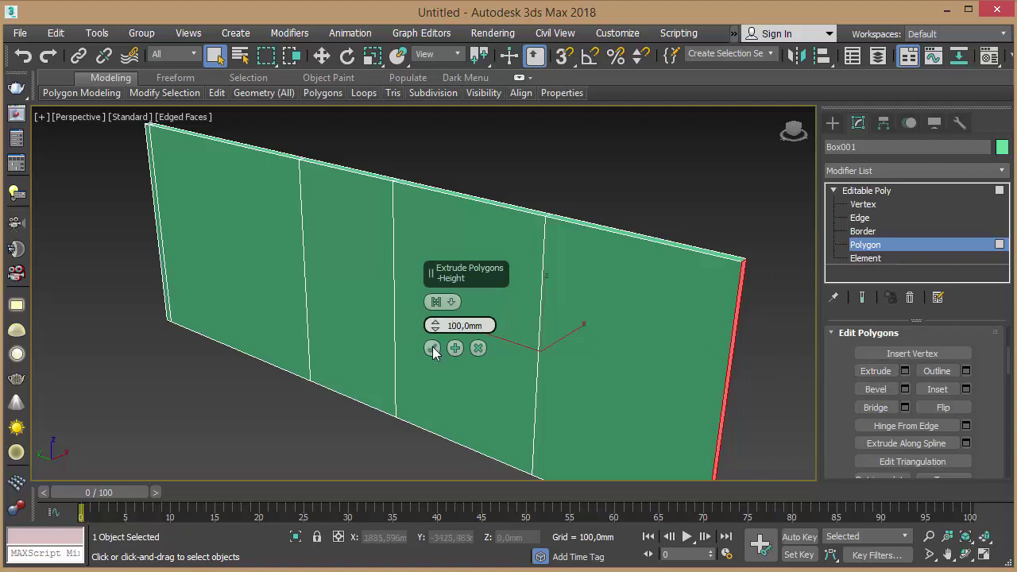
click(432, 348)
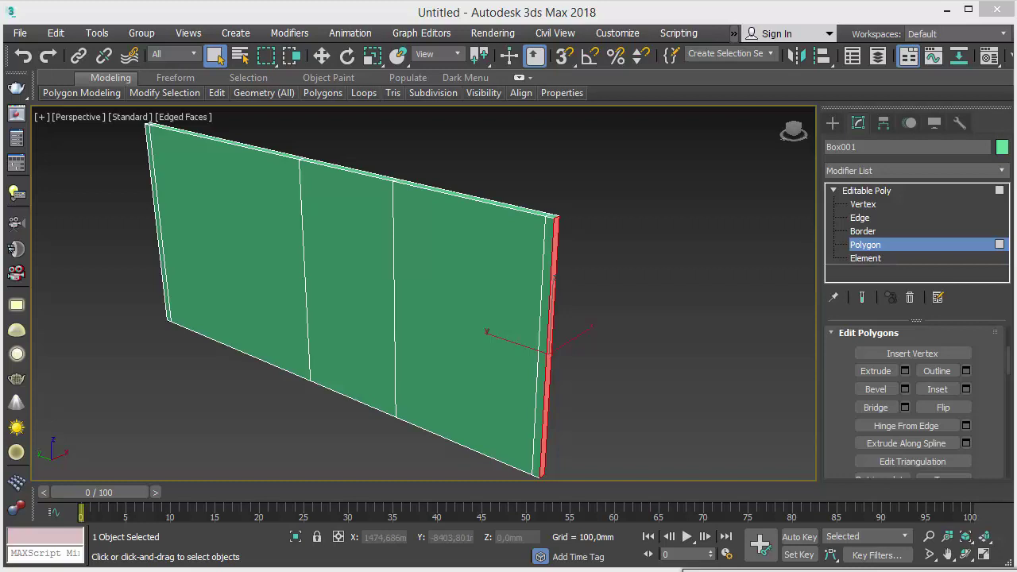
Extrude the wall's end face three more times, about 1000 mm each.
click(905, 371)
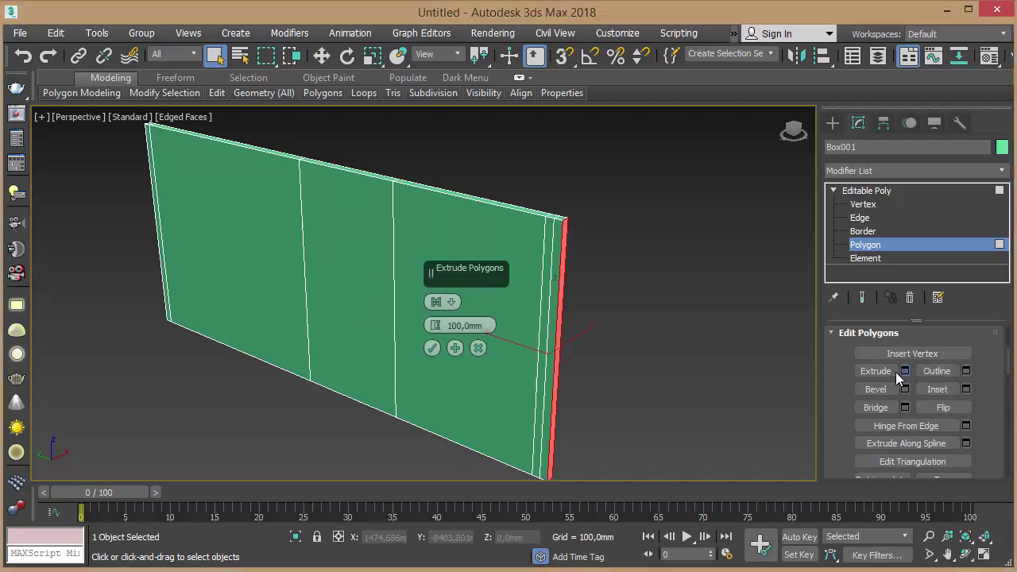
click(432, 349)
scroll(631, 306, down, 5)
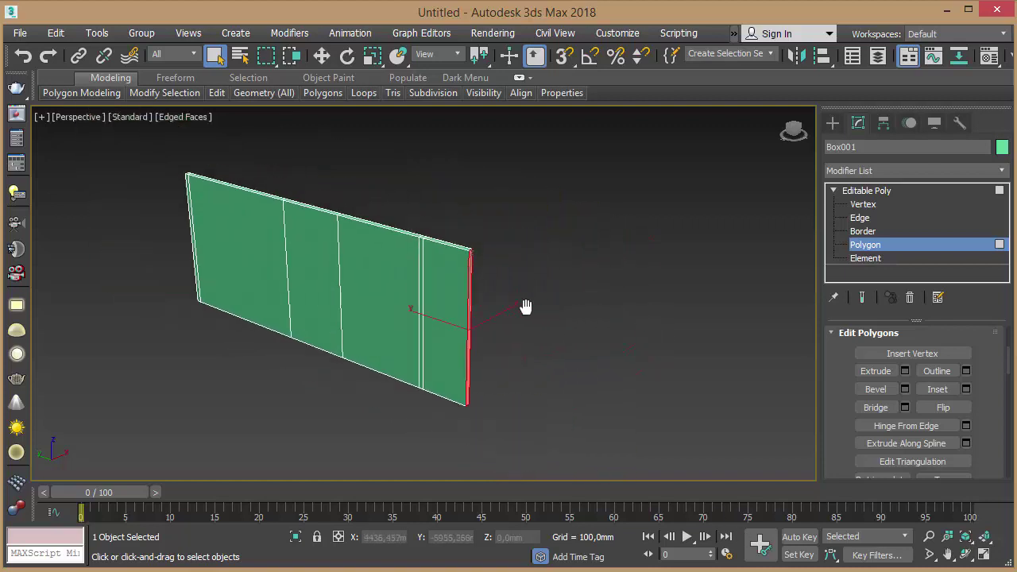
middle_drag(527, 307, 500, 308)
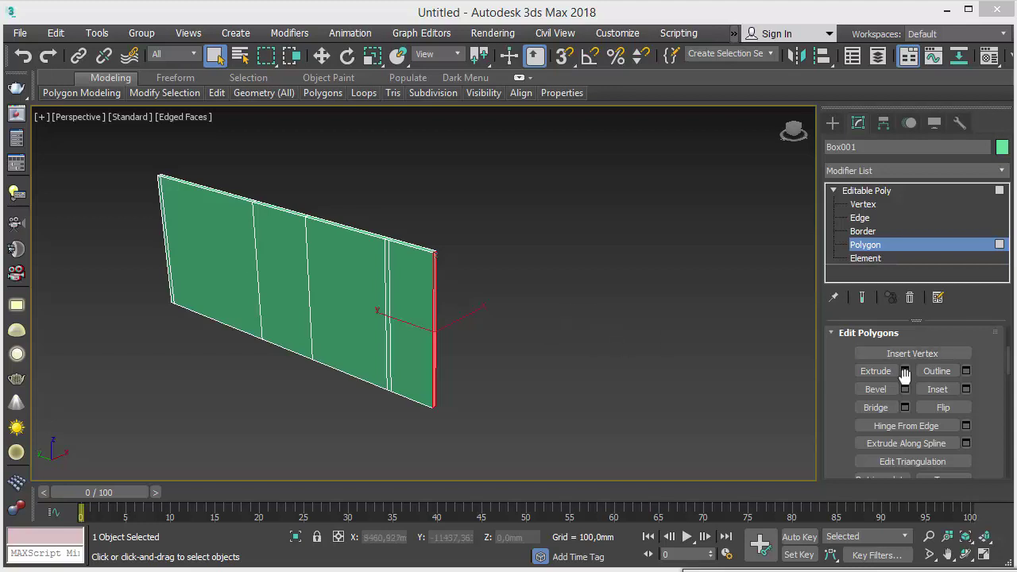
key(shift+e)
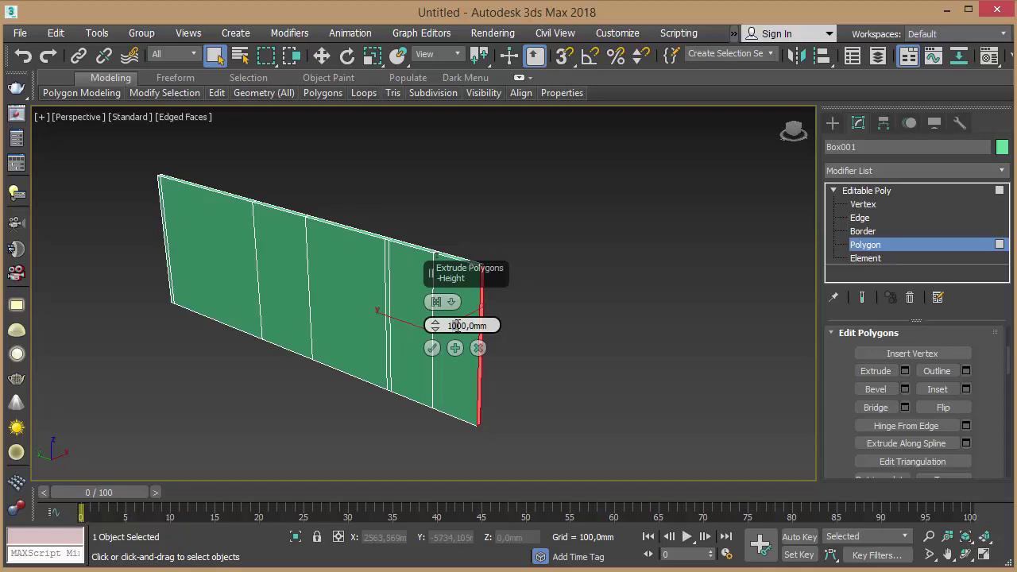
click(432, 348)
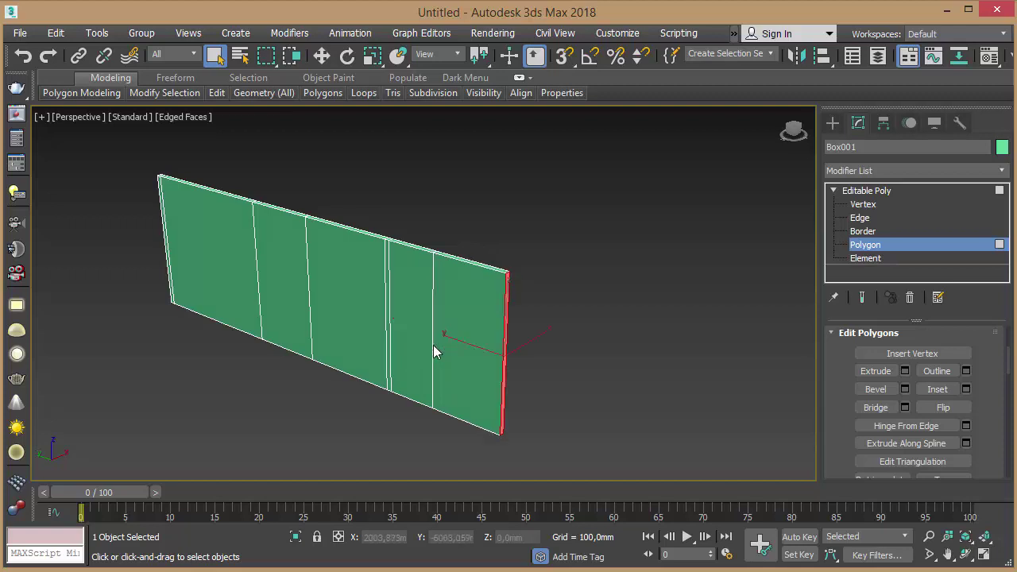
click(904, 378)
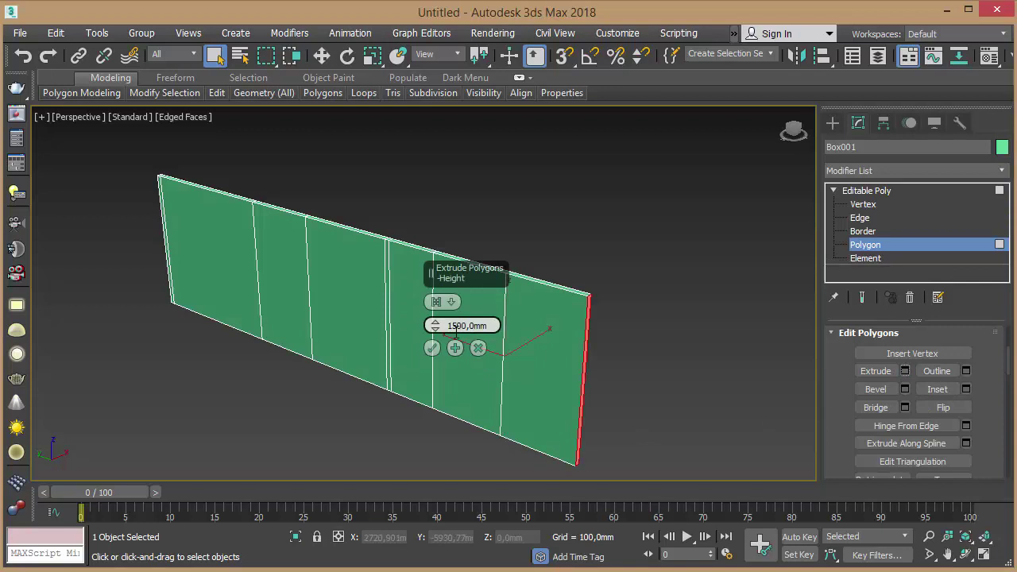
key(Delete)
text(0)
click(433, 350)
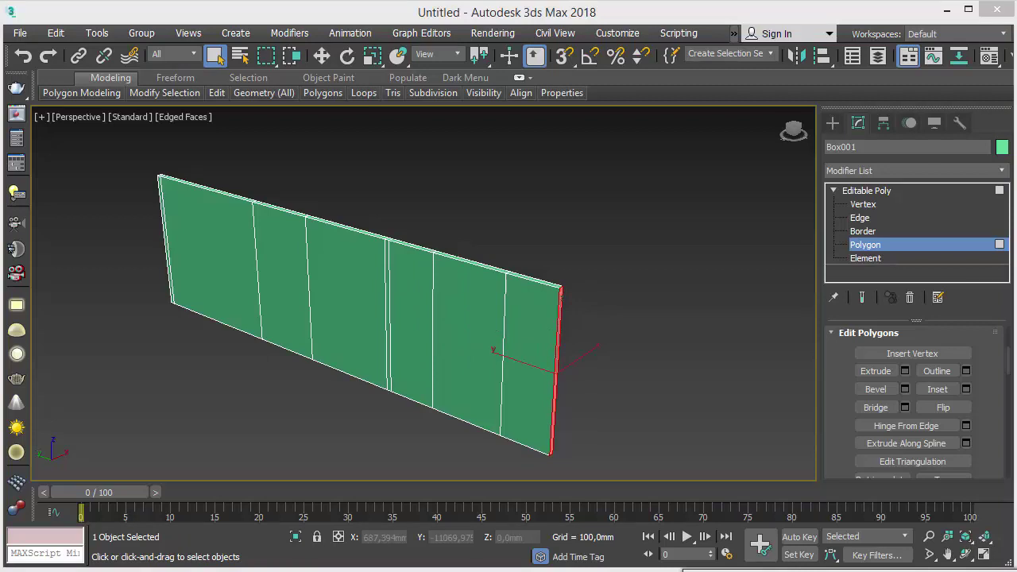
Add three further 1000 mm end-face extrusions, keeping the growing wall in view.
click(905, 372)
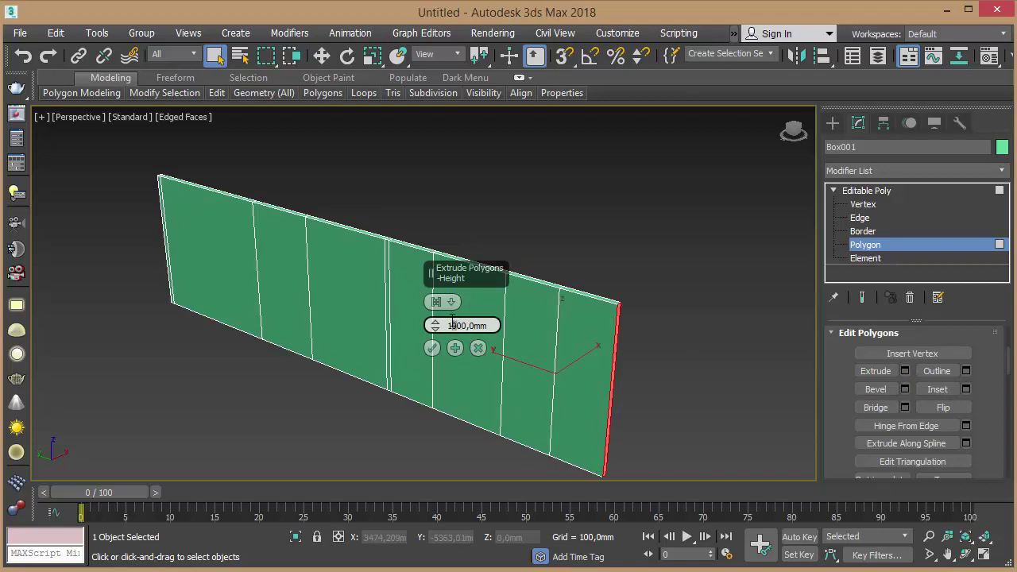
click(432, 348)
middle_drag(673, 400, 628, 373)
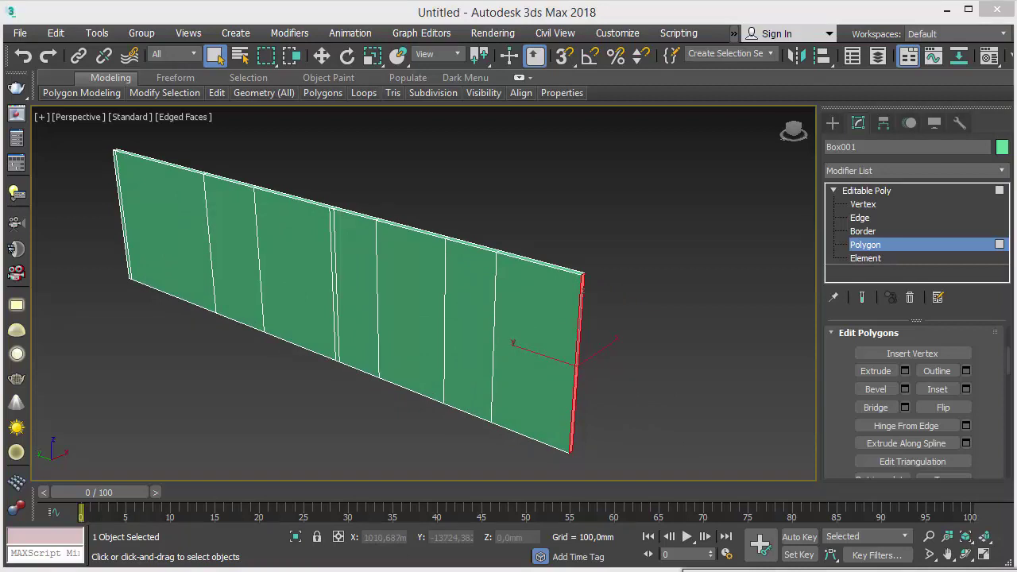
click(904, 370)
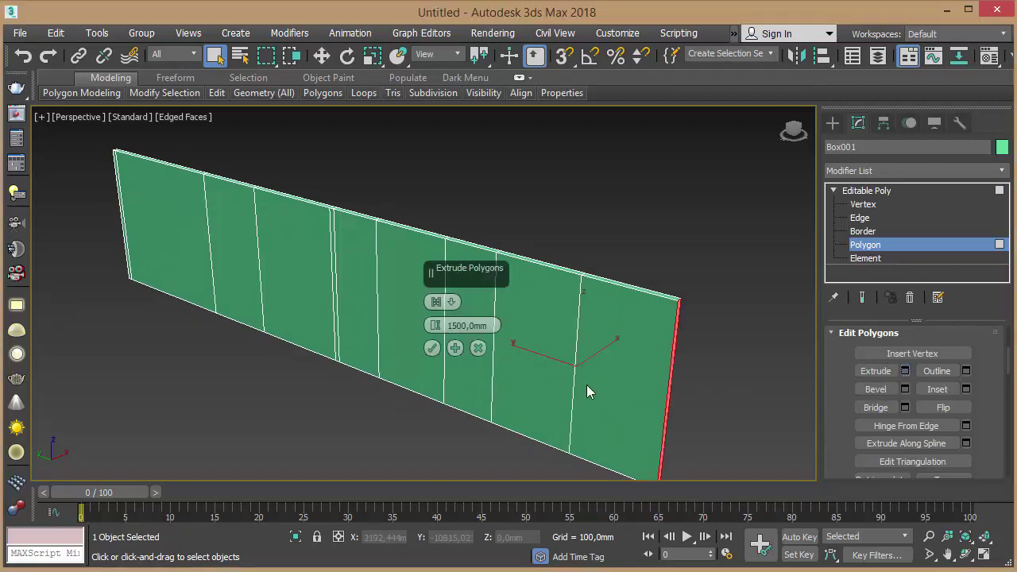
click(458, 325)
key(BackSpace)
text(0)
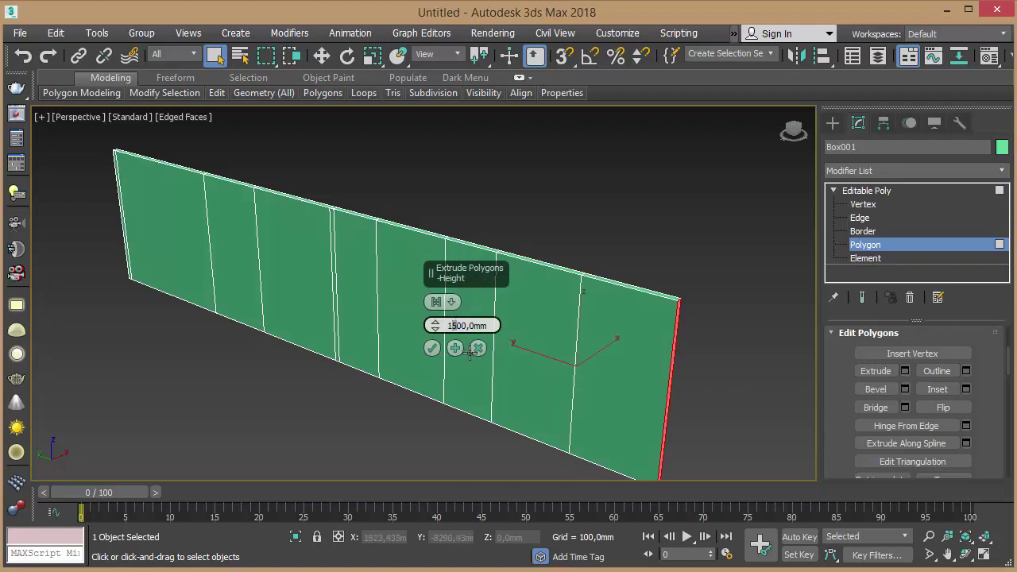
click(432, 349)
middle_drag(693, 365, 663, 351)
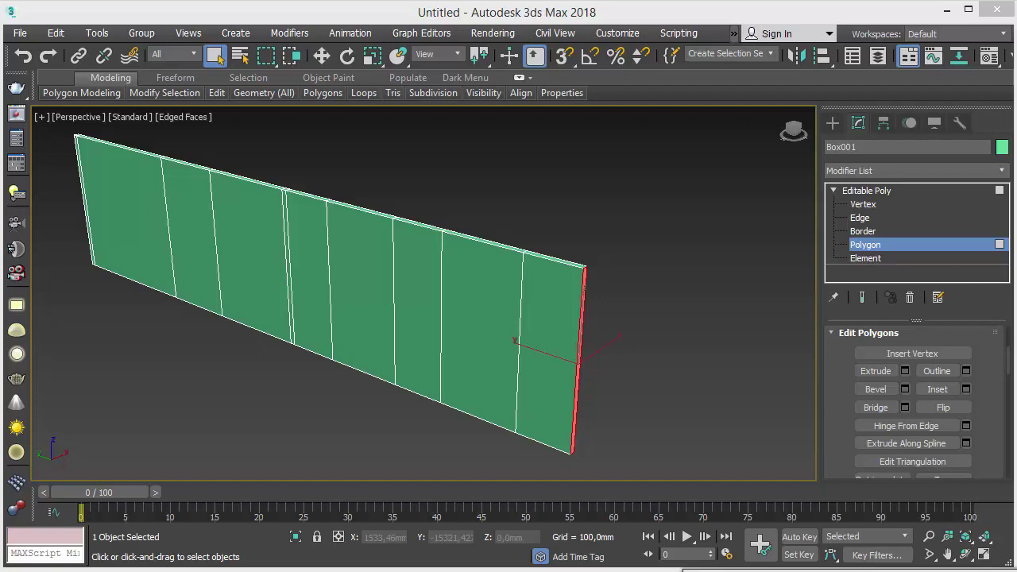
click(904, 370)
click(450, 326)
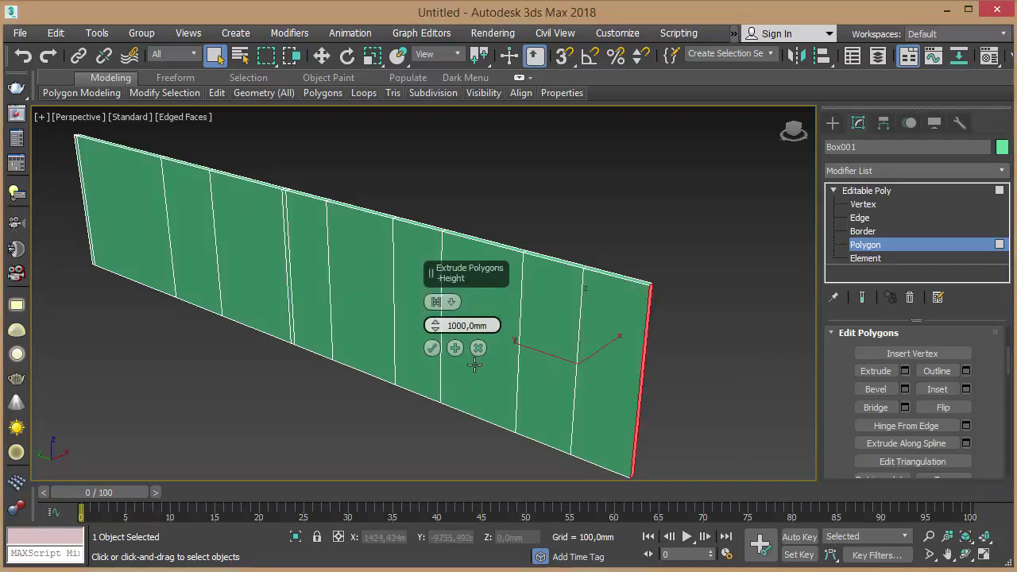
key(BackSpace)
click(433, 348)
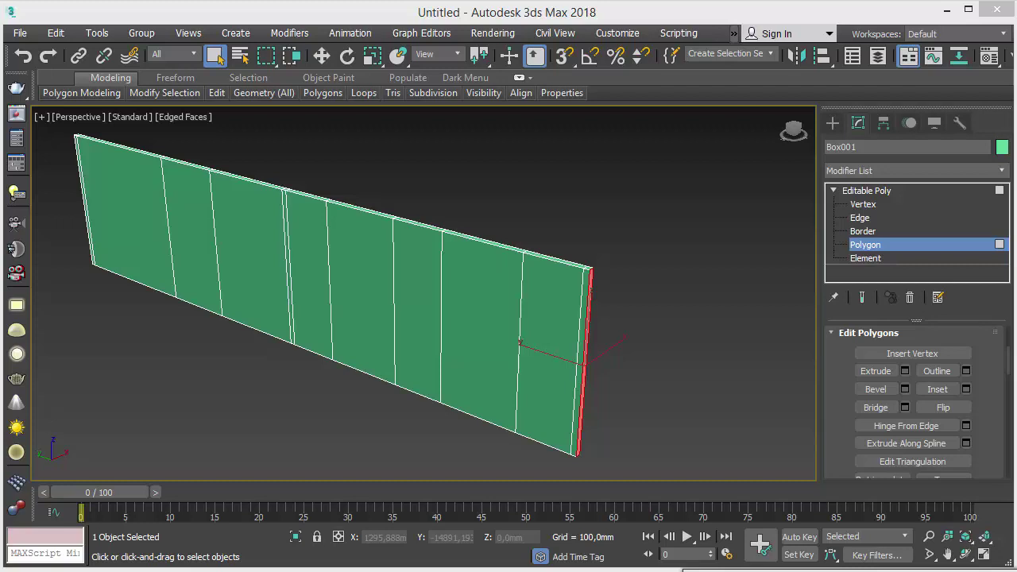
Select the left end face and the thin middle strip, and extrude both 5000 mm.
alt+middle_drag(234, 378, 422, 390)
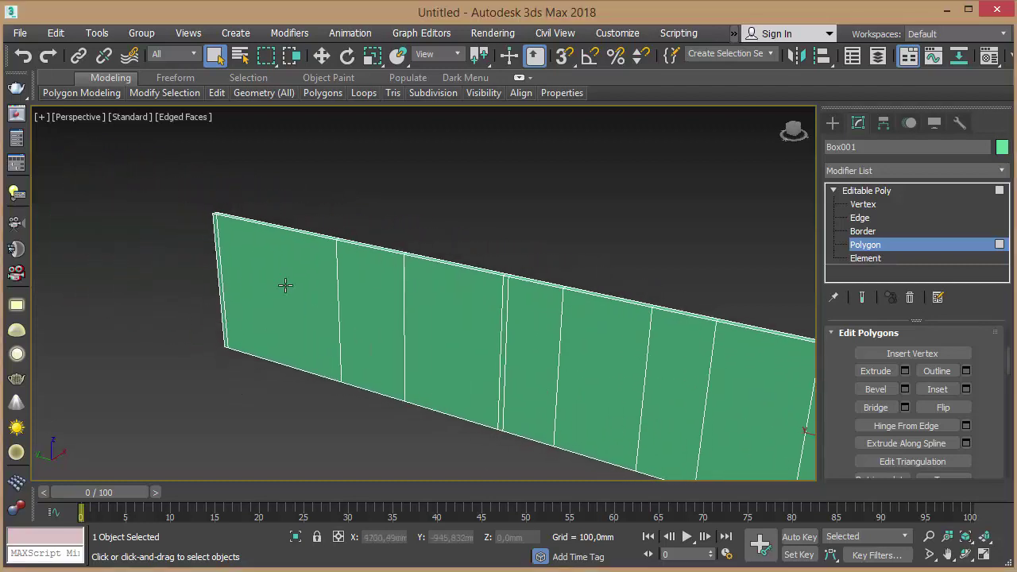
click(220, 278)
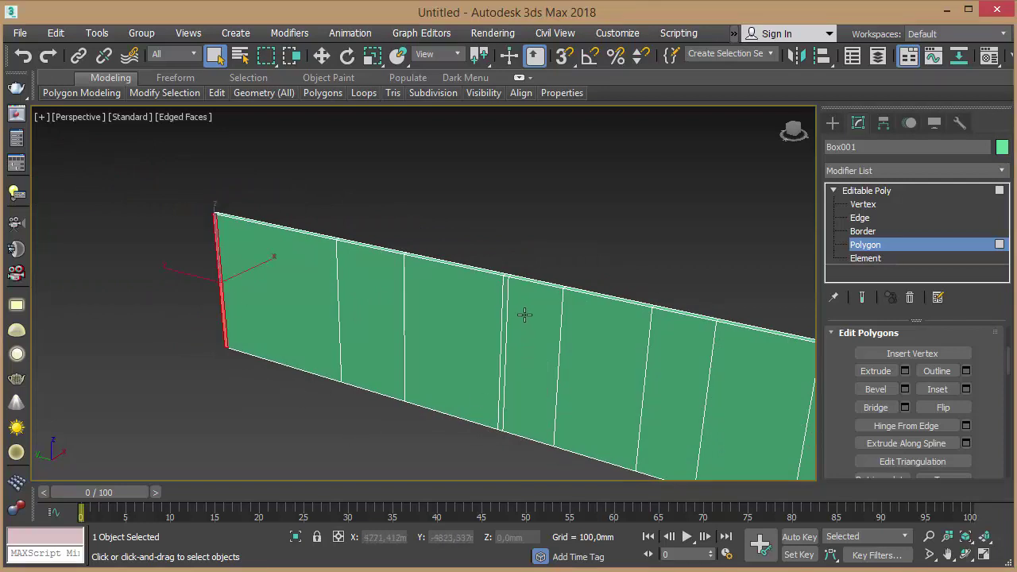
ctrl+click(503, 306)
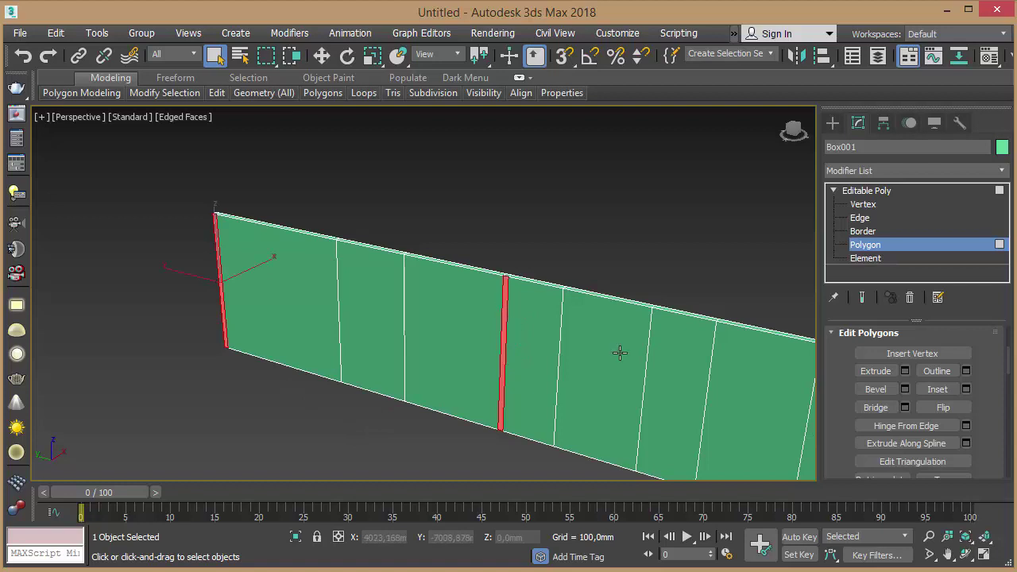
alt+middle_drag(620, 353, 518, 319)
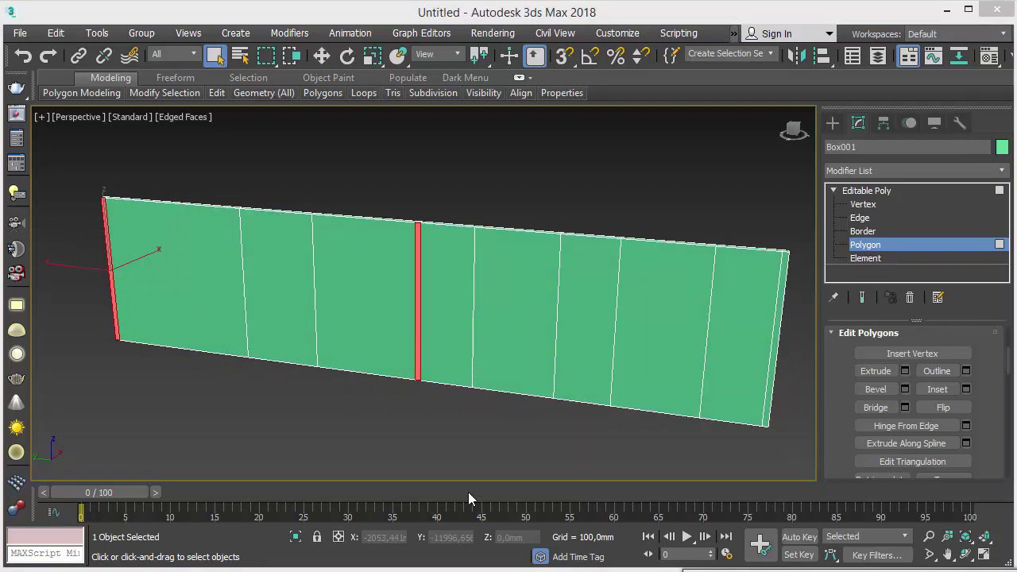
click(904, 371)
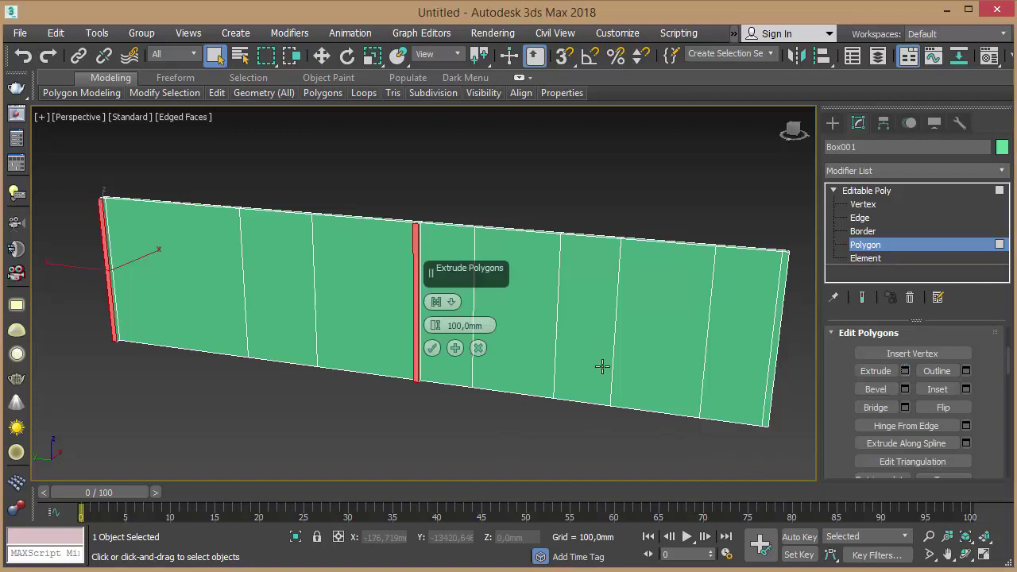
double_click(447, 326)
text(5000)
key(Return)
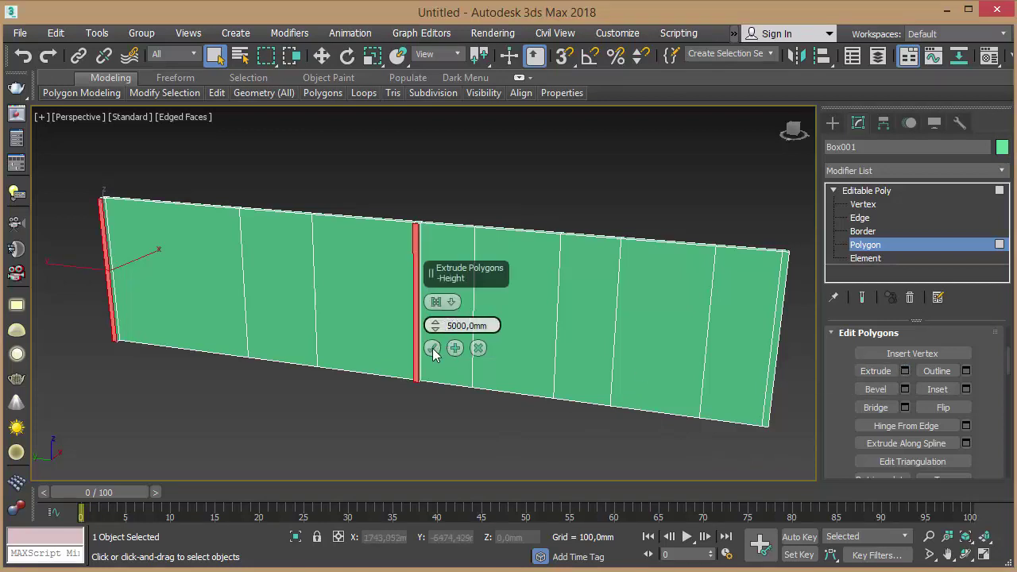
click(433, 353)
scroll(466, 342, down, 2)
scroll(490, 320, down, 3)
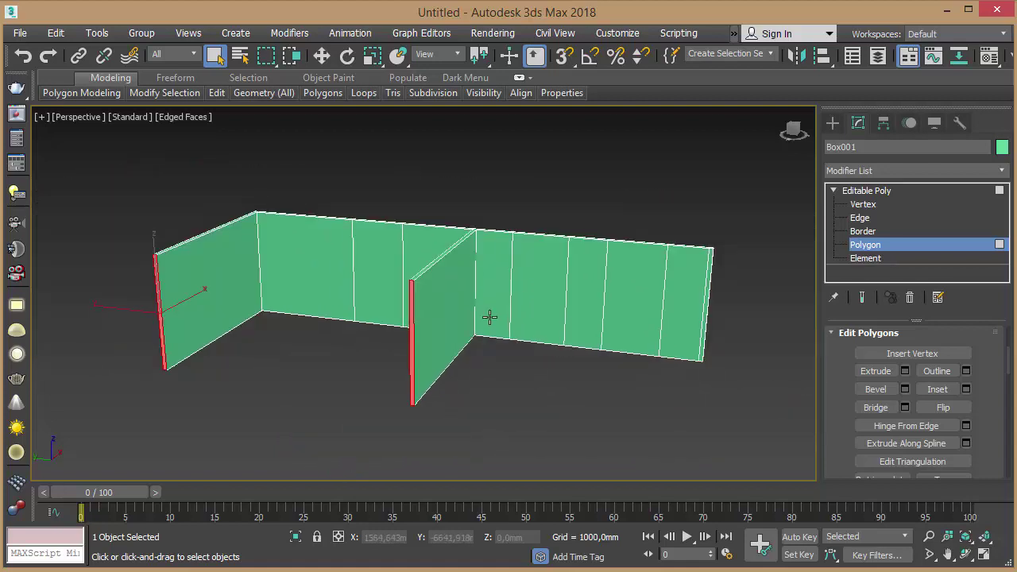
middle_drag(489, 317, 500, 313)
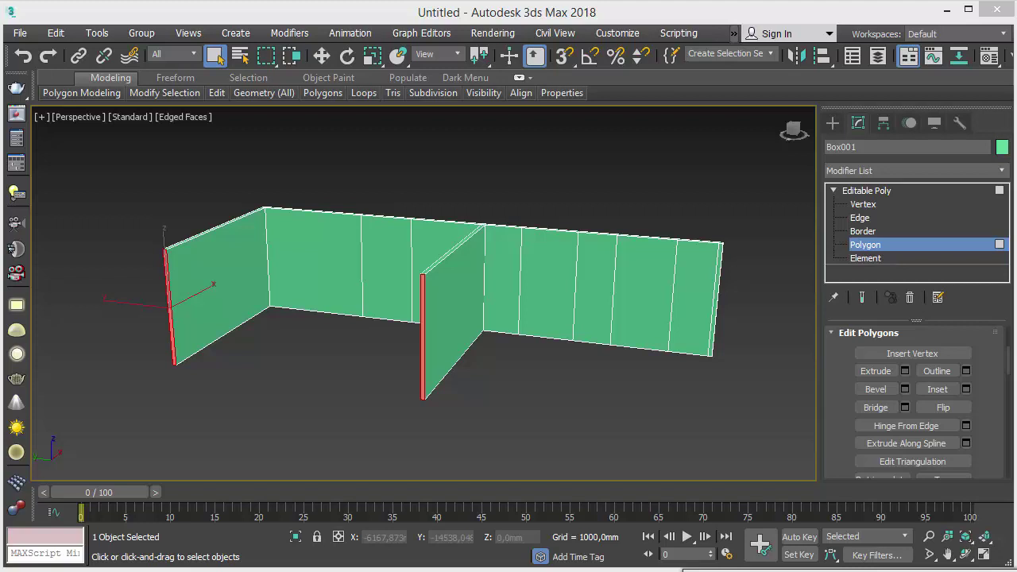
Extrude the selected wall end faces a further 100 mm.
click(905, 371)
click(456, 322)
double_click(460, 326)
text(100,0mm)
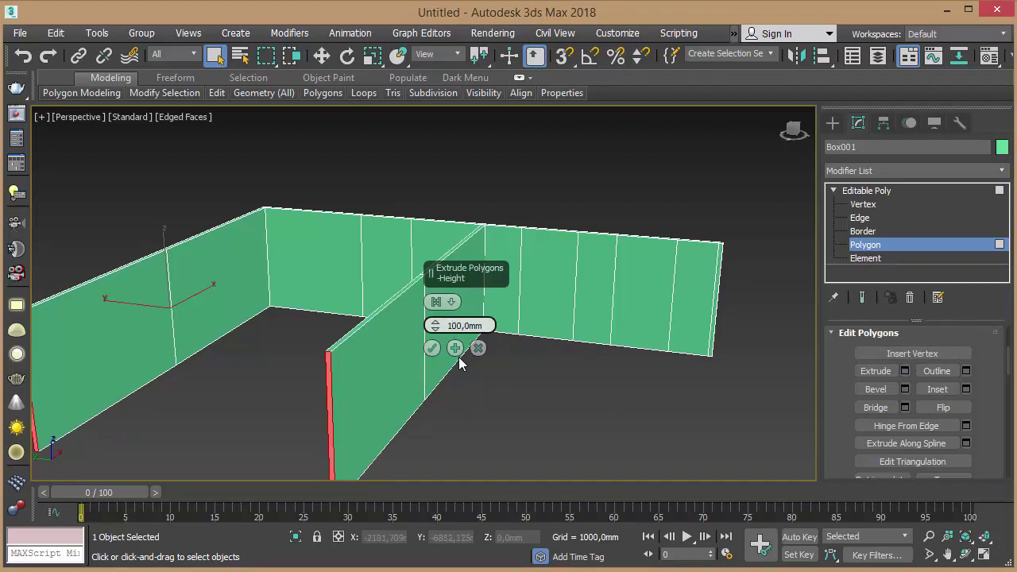
click(432, 348)
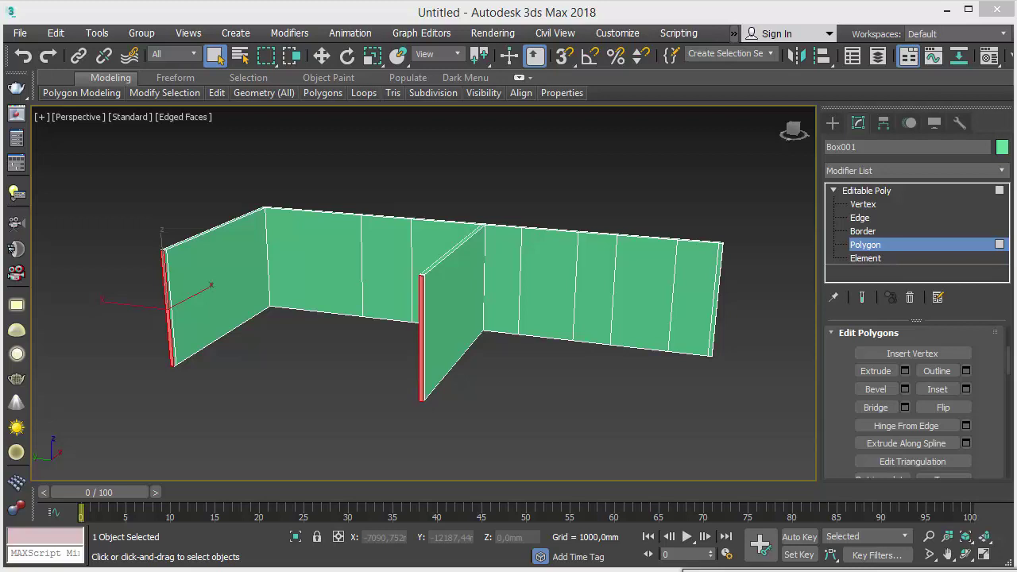
Select the narrow strip face at the left wall end and extrude it 3000 mm.
mouse_move(262, 352)
middle_down()
mouse_move(370, 352)
mouse_move(446, 367)
middle_up()
scroll(446, 360, up, 3)
scroll(376, 316, up, 4)
scroll(345, 279, up, 2)
scroll(335, 273, up, 2)
click(299, 219)
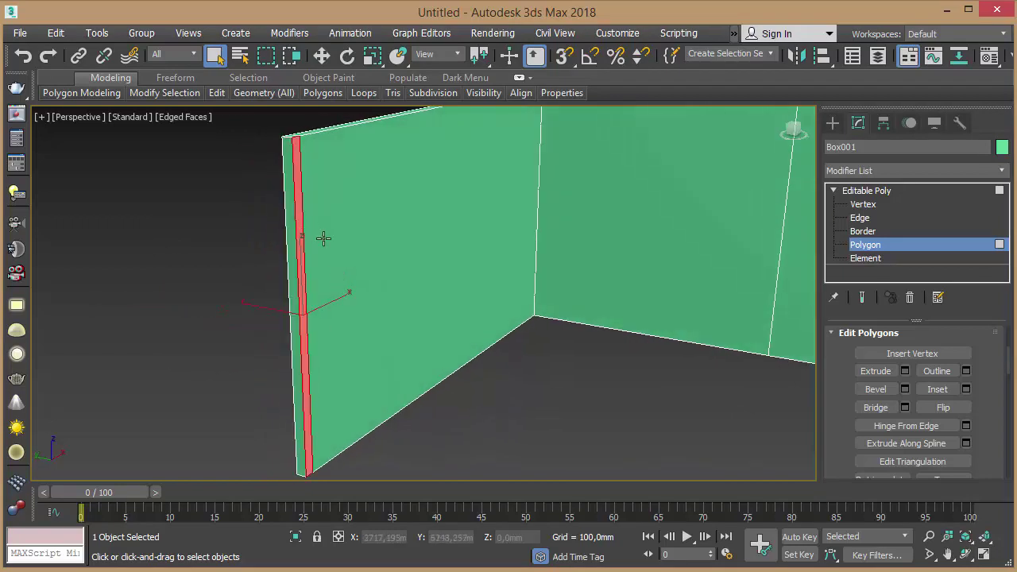
click(905, 371)
click(449, 326)
key(BackSpace)
text(30)
click(432, 348)
scroll(472, 286, down, 2)
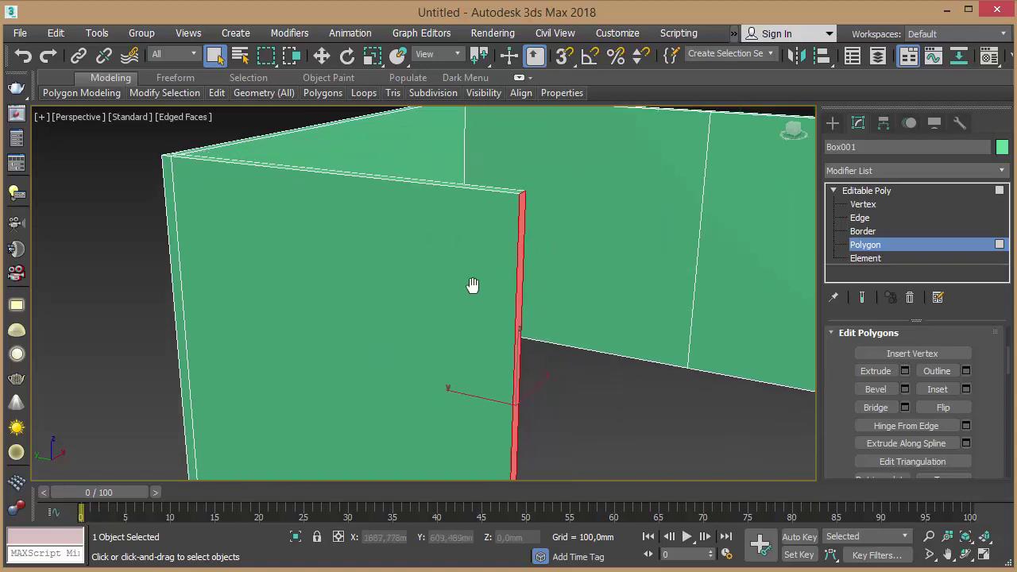
scroll(483, 281, down, 2)
scroll(616, 244, down, 2)
middle_drag(616, 244, 422, 245)
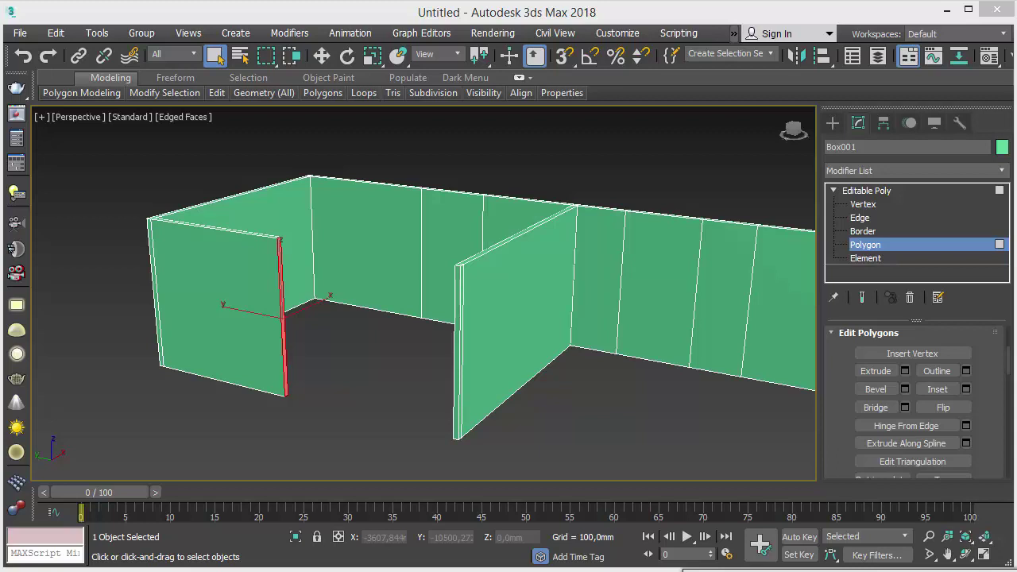
Extrude the wall face 700 mm, stopping short of the opposite wall.
click(906, 373)
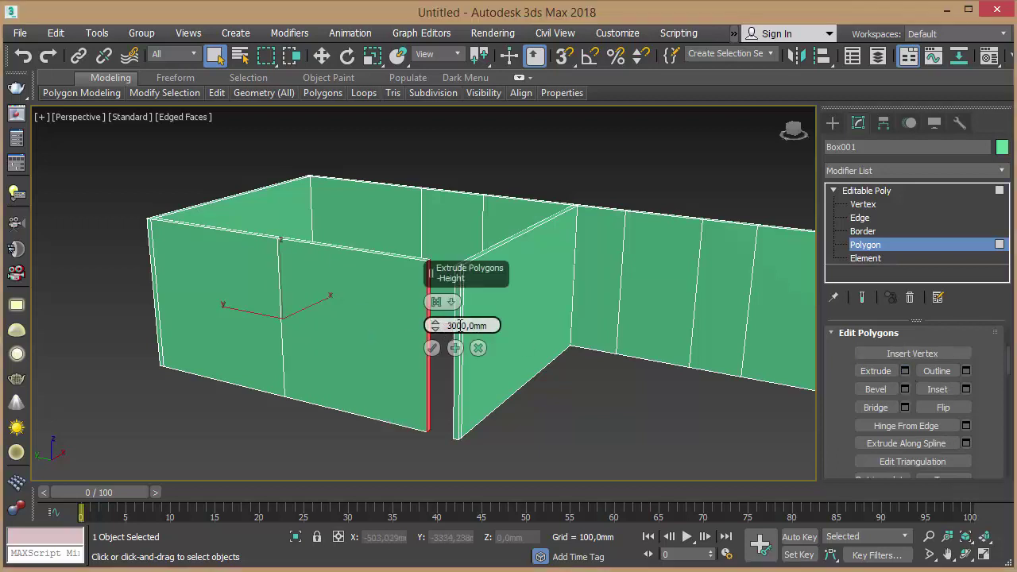
drag(460, 326, 447, 326)
text(7)
click(433, 348)
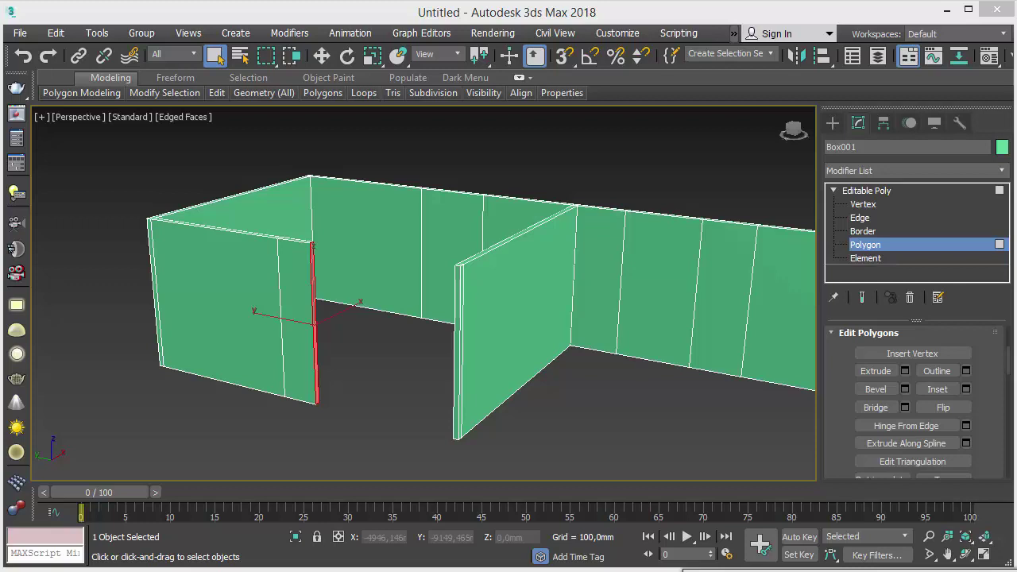
Select the narrow end polygons of the two wall ends facing each other across the gap.
mouse_move(365, 341)
middle_down()
mouse_move(477, 379)
mouse_move(684, 363)
middle_up()
scroll(631, 356, up, 5)
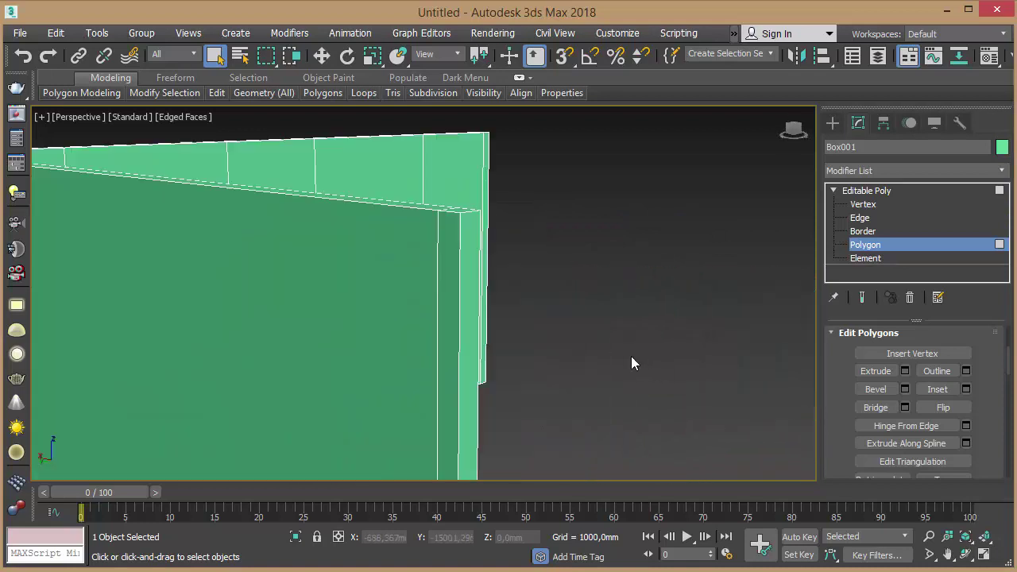
click(449, 291)
scroll(556, 299, down, 5)
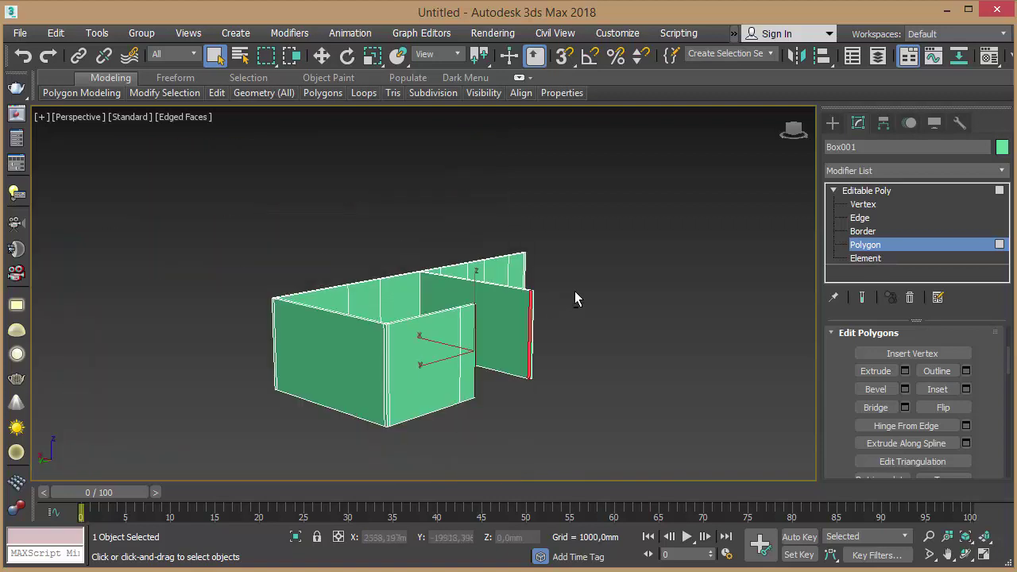
alt+middle_drag(462, 305, 479, 341)
scroll(480, 341, up, 2)
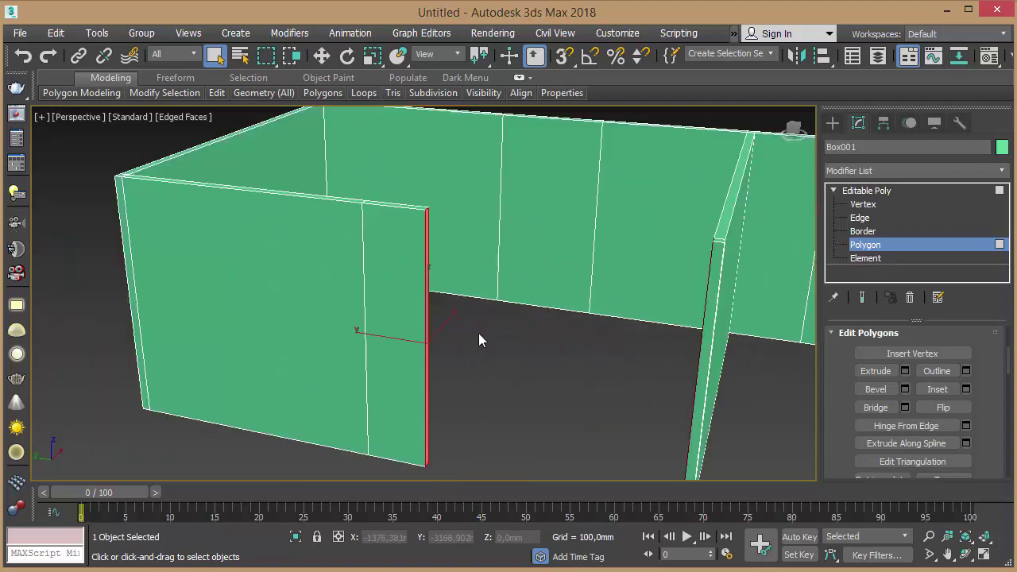
scroll(479, 341, up, 3)
alt+middle_drag(533, 313, 518, 317)
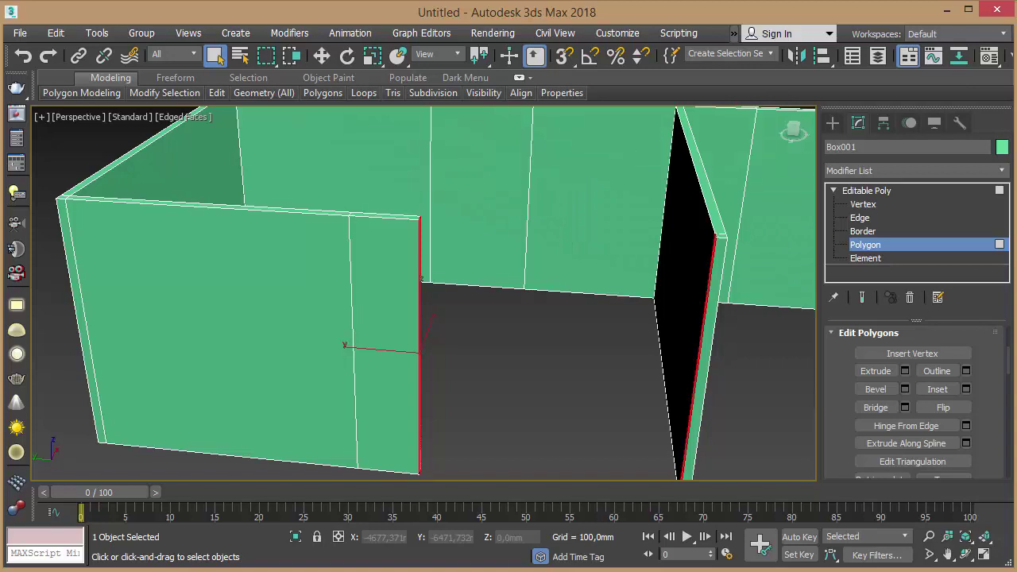
alt+middle_drag(535, 320, 563, 318)
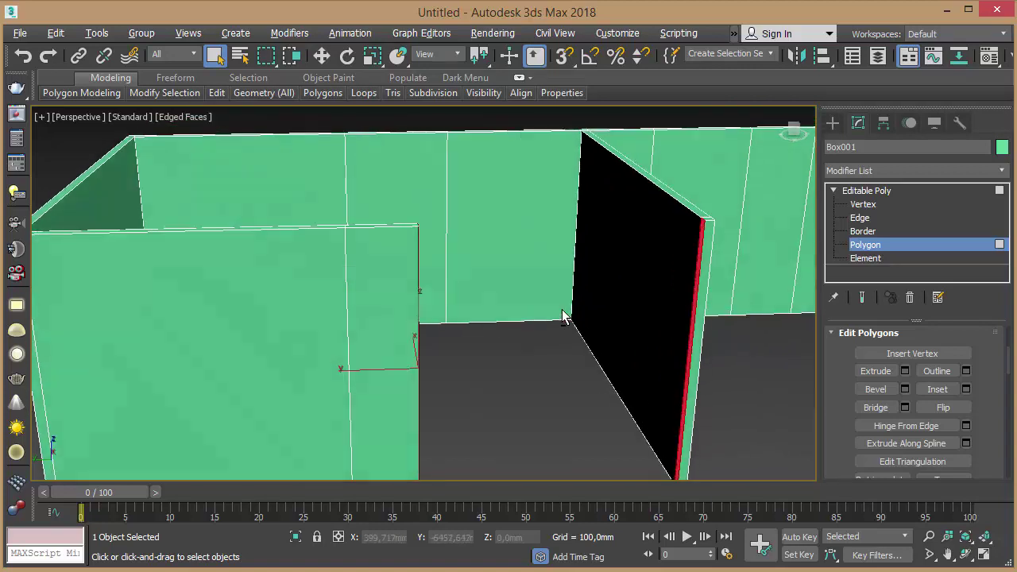
Bridge the two end faces with a connecting wall piece, then deselect the new polygon.
click(876, 407)
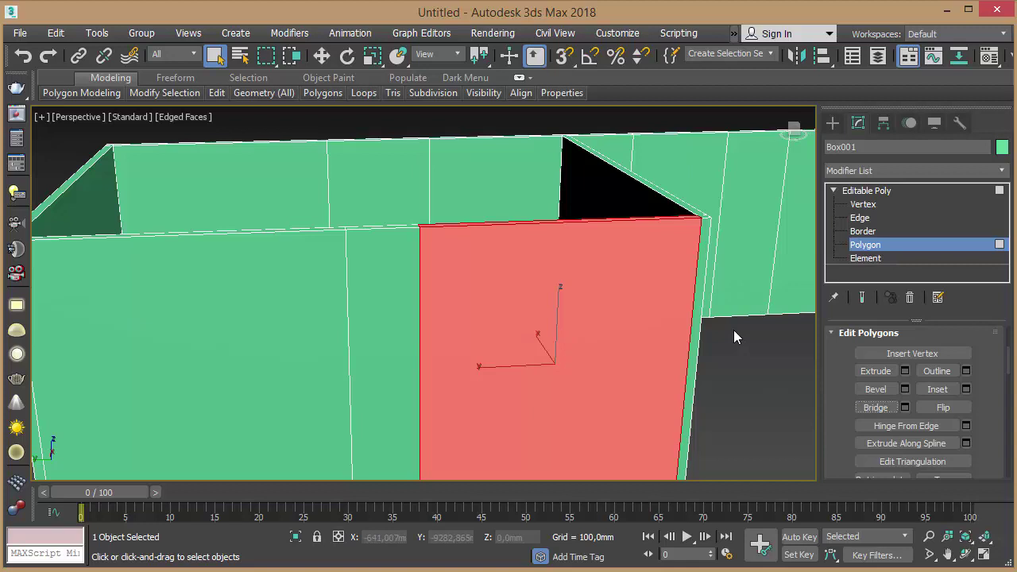
scroll(734, 330, down, 2)
scroll(708, 306, down, 3)
scroll(732, 268, up, 3)
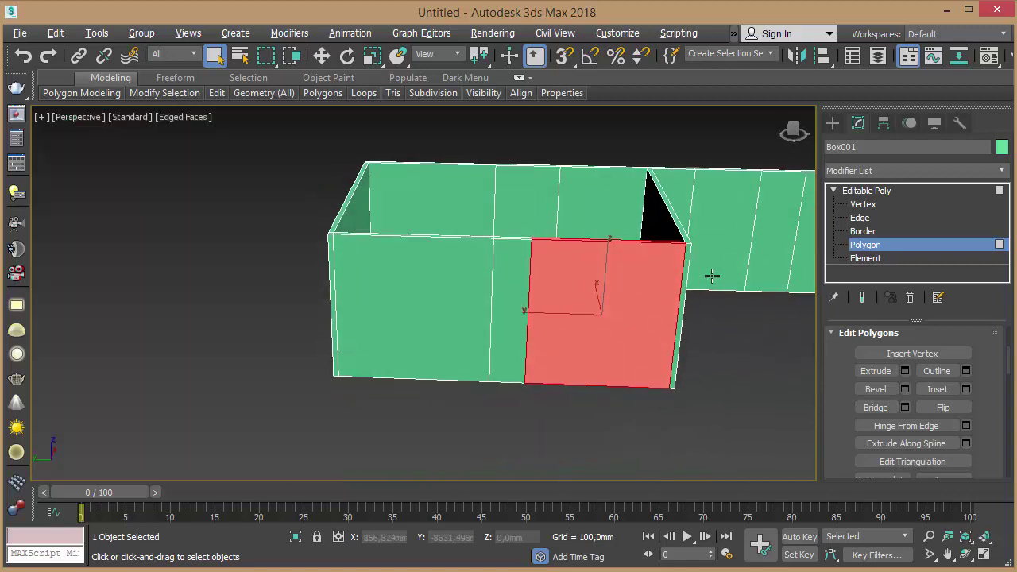
click(614, 418)
middle_drag(723, 309, 575, 351)
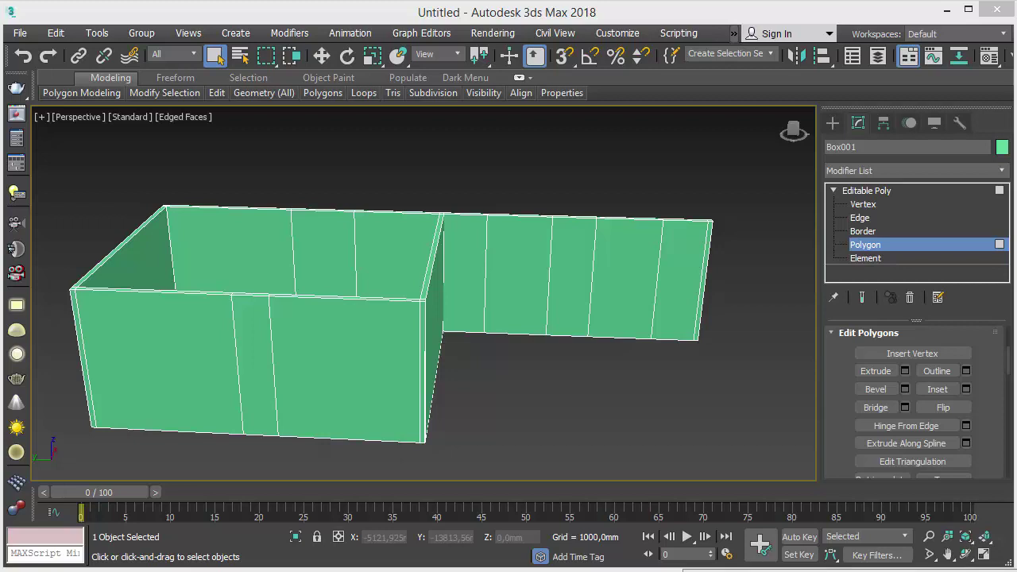
Extrude the end face of the right wing's wall by 3500 mm.
key(alt+Tab)
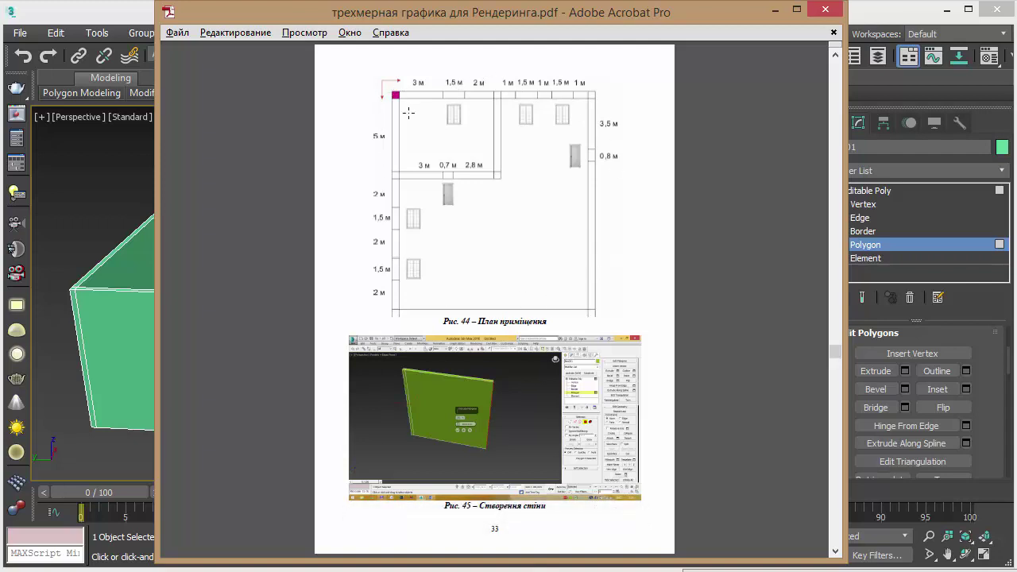
click(881, 16)
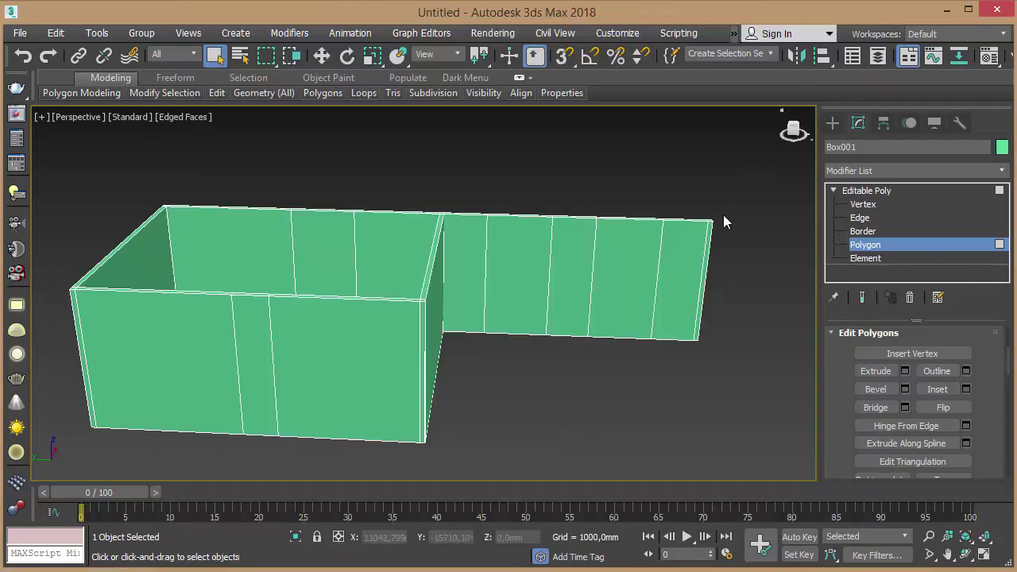
click(706, 245)
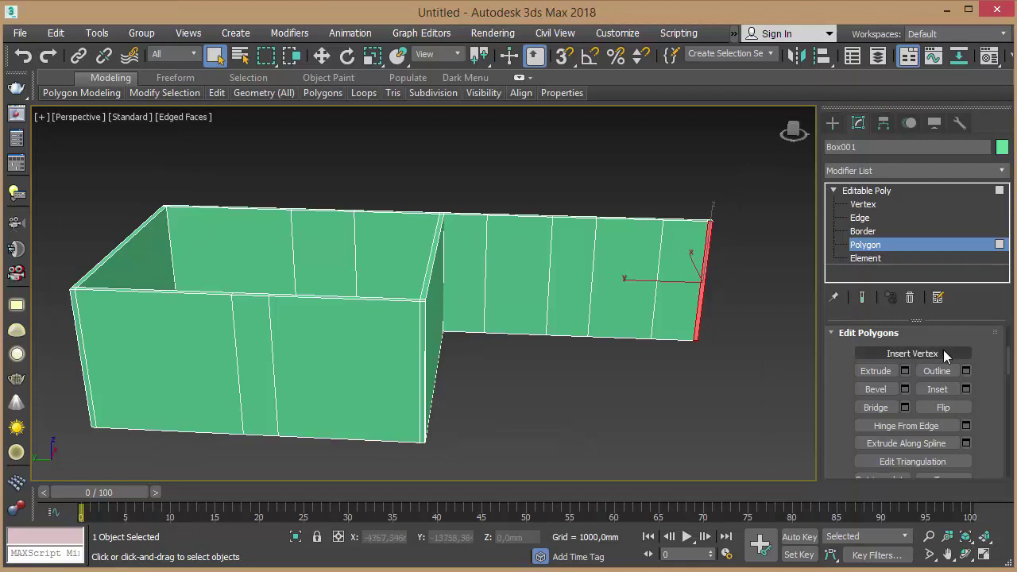
click(905, 371)
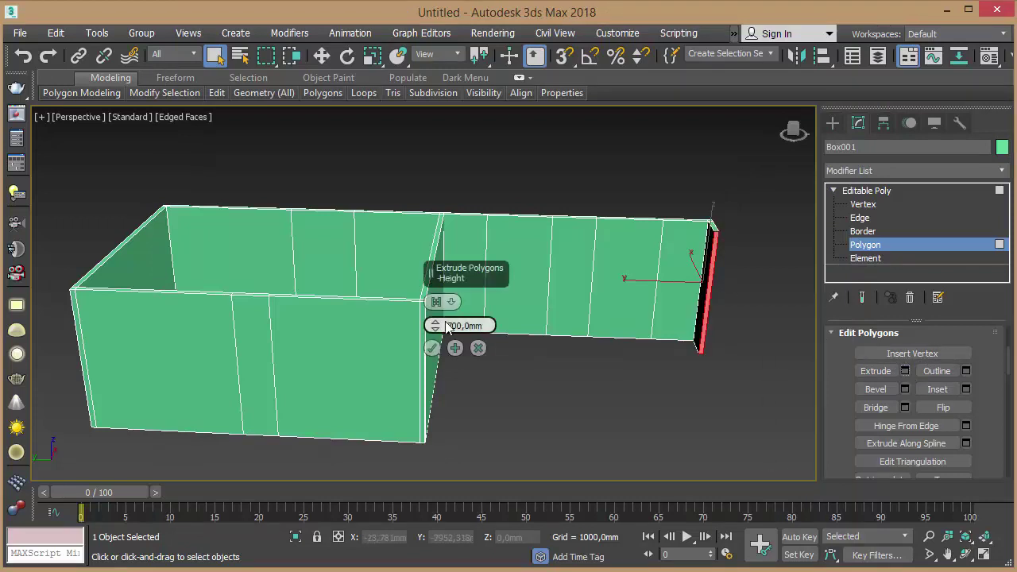
key(BackSpace)
text(35)
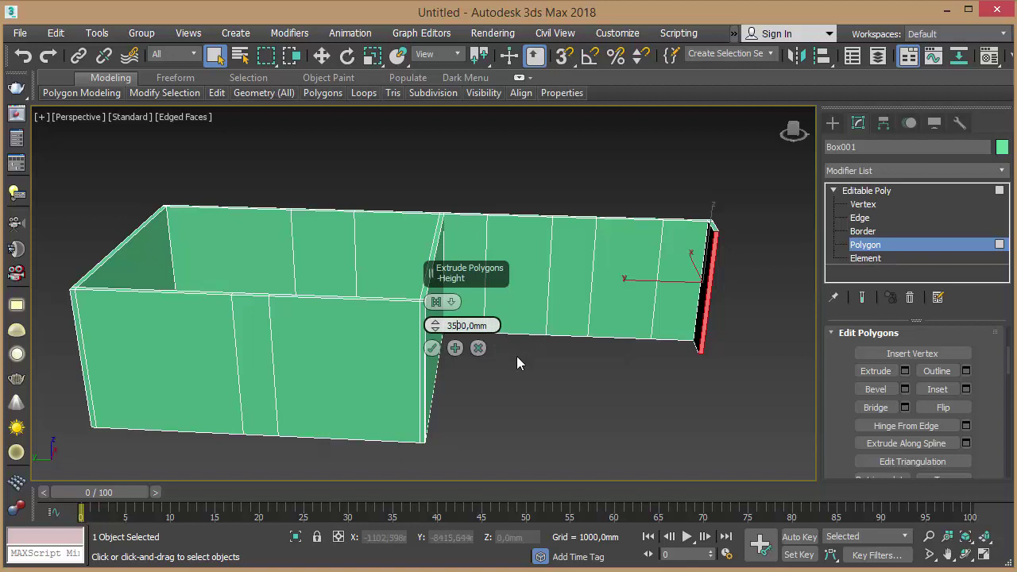
click(432, 348)
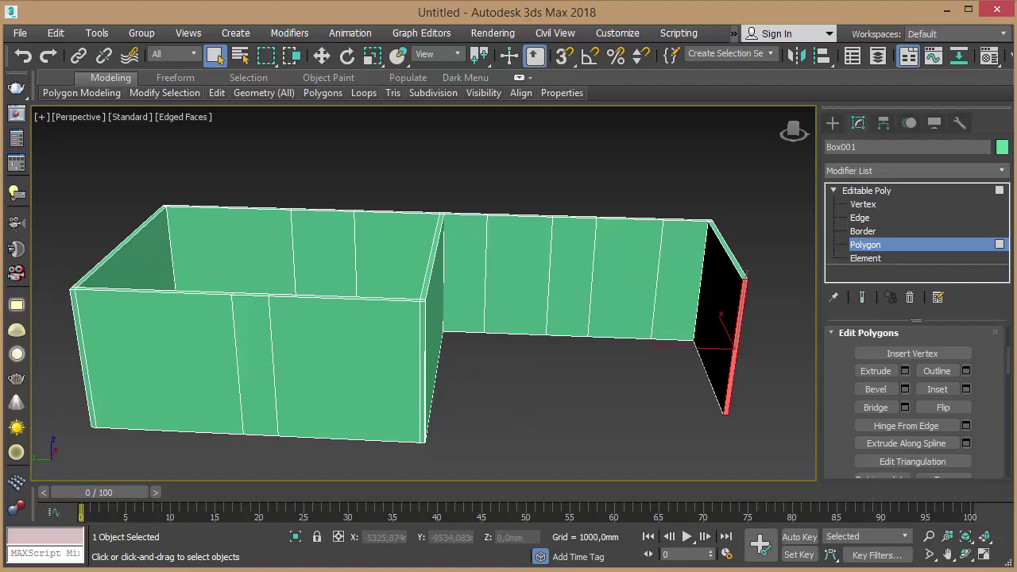
Extrude the new end face a further 800 mm, checking the floor plan.
key(alt+Tab)
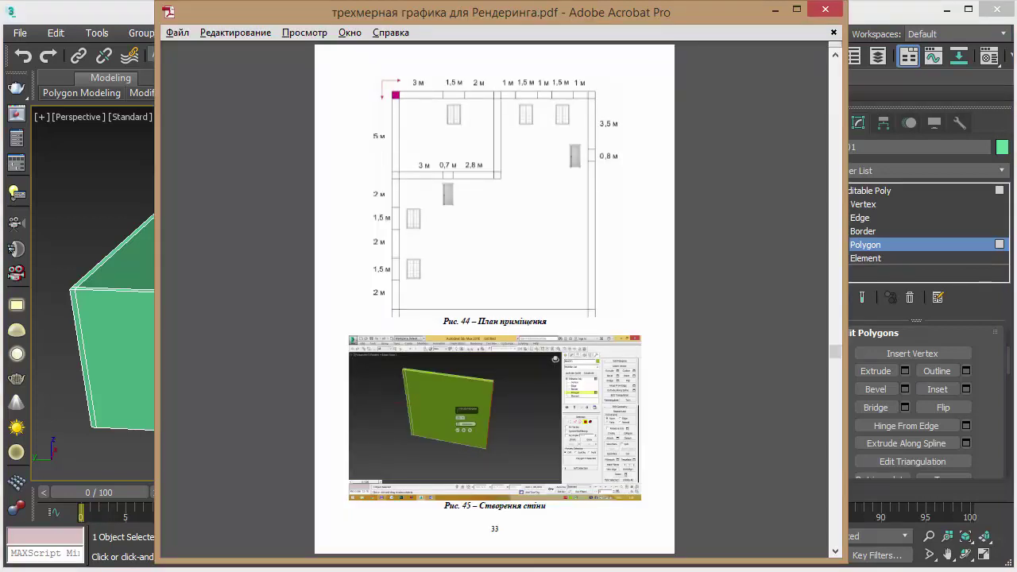
key(alt+Tab)
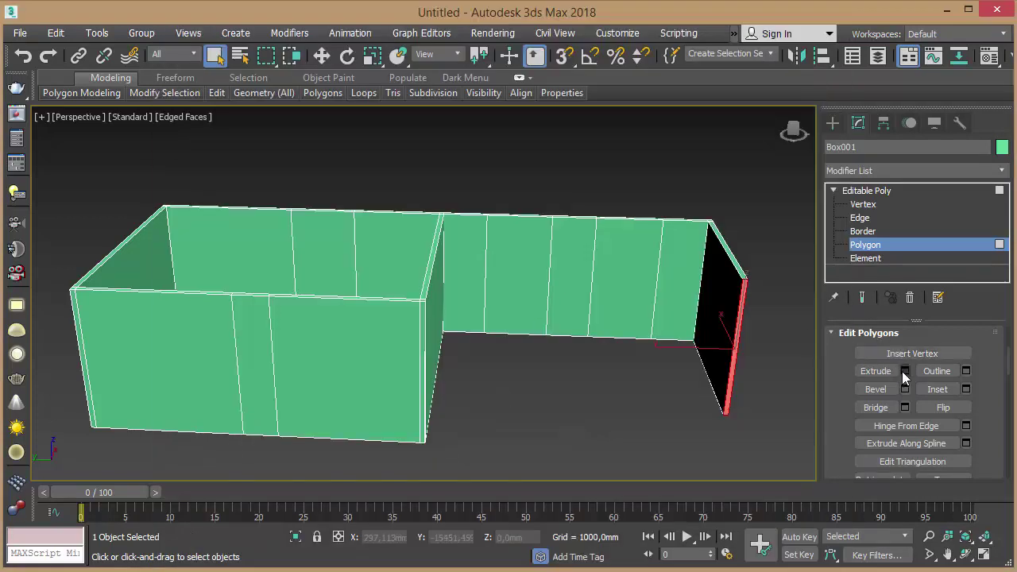
click(904, 370)
double_click(458, 326)
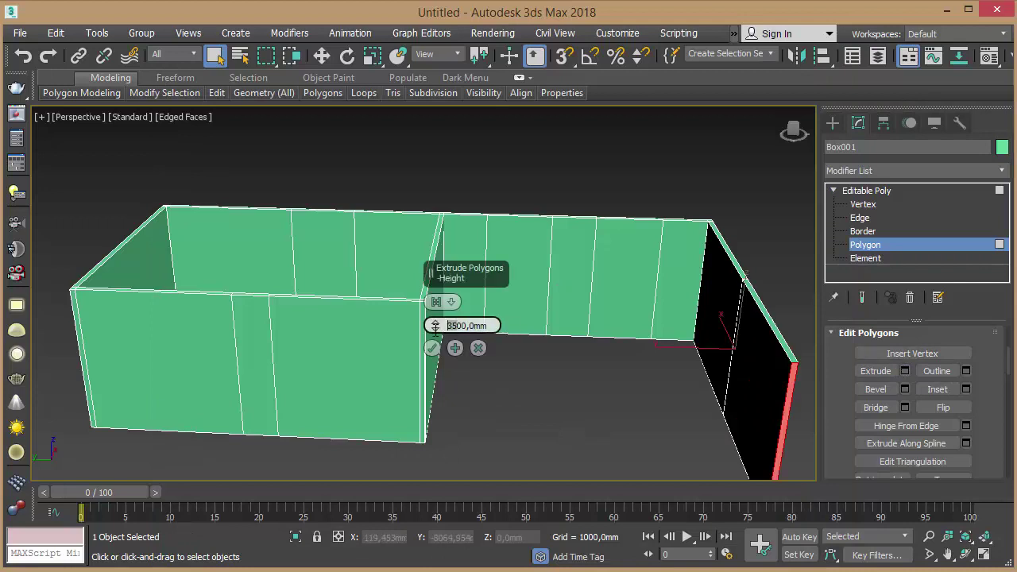
text(800)
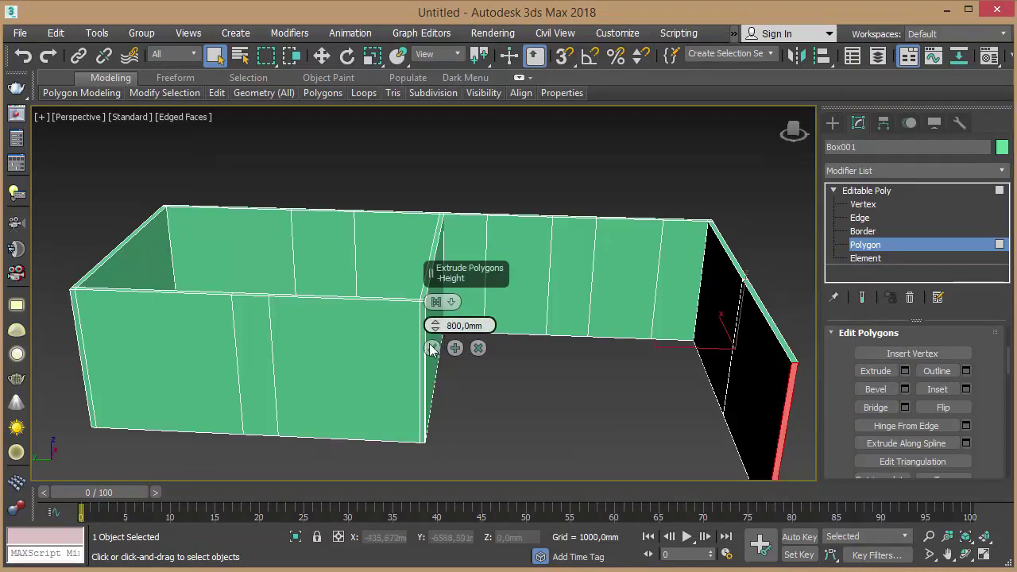
click(431, 348)
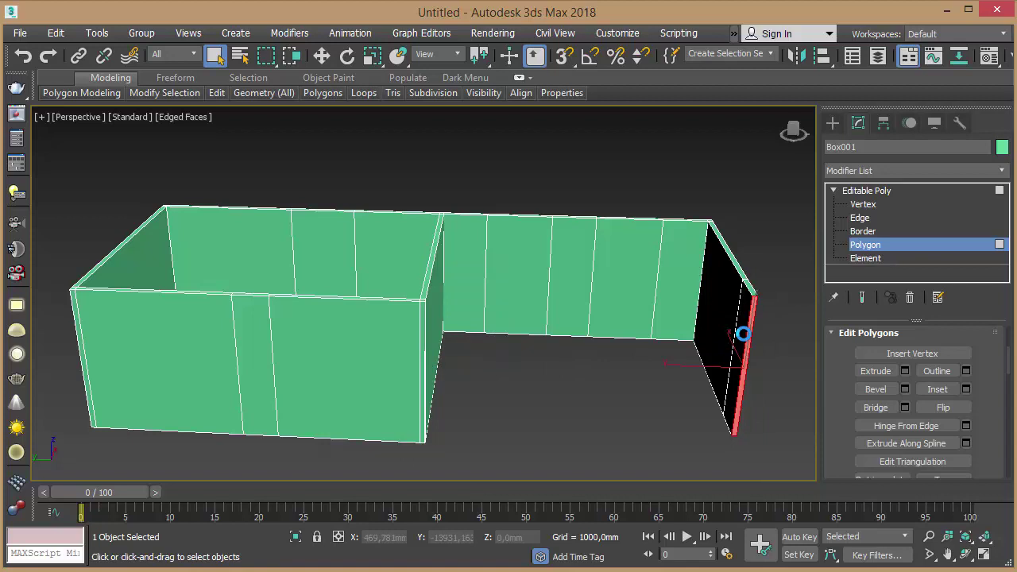
key(alt+Tab)
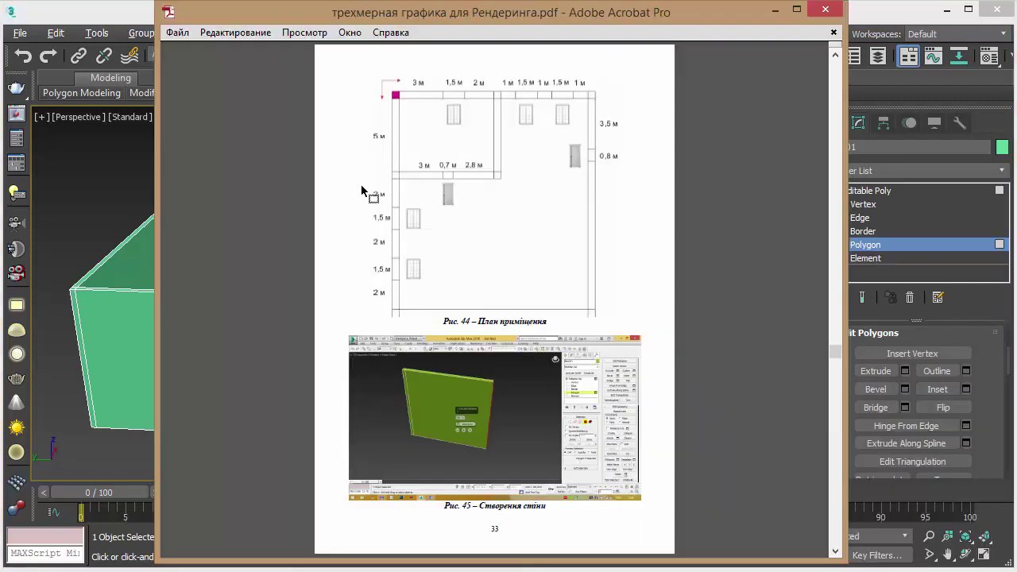
ctrl+scroll(370, 198, up, 1)
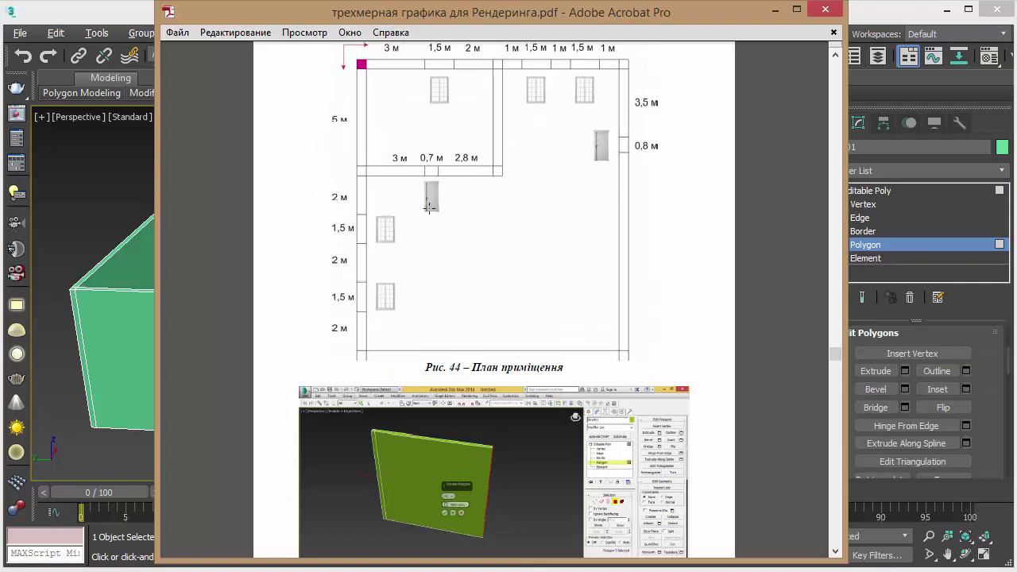
key(alt+Tab)
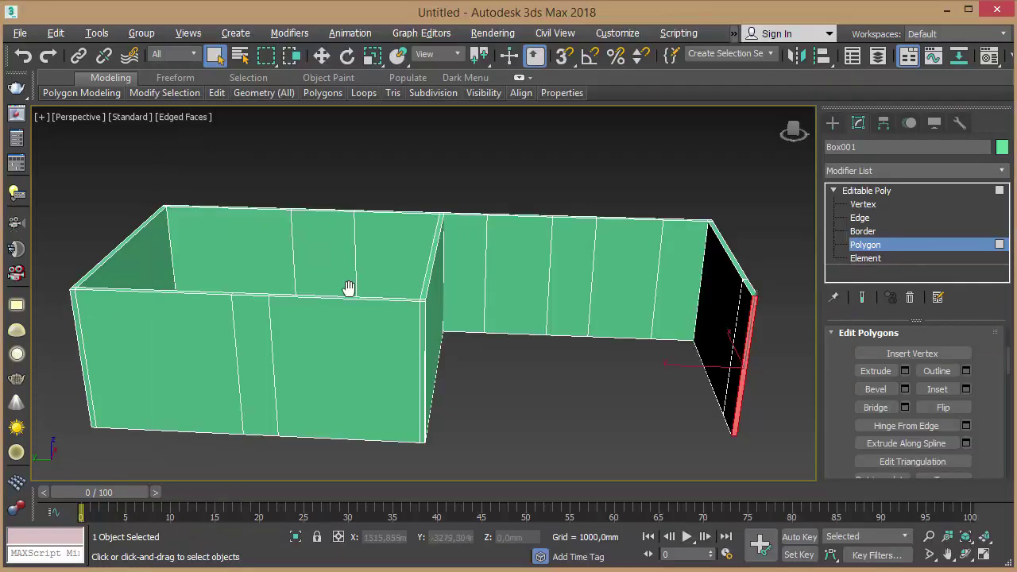
middle_drag(349, 288, 457, 258)
Extrude the left corner's wall end face by 2000 mm, then by 1500 mm.
click(188, 299)
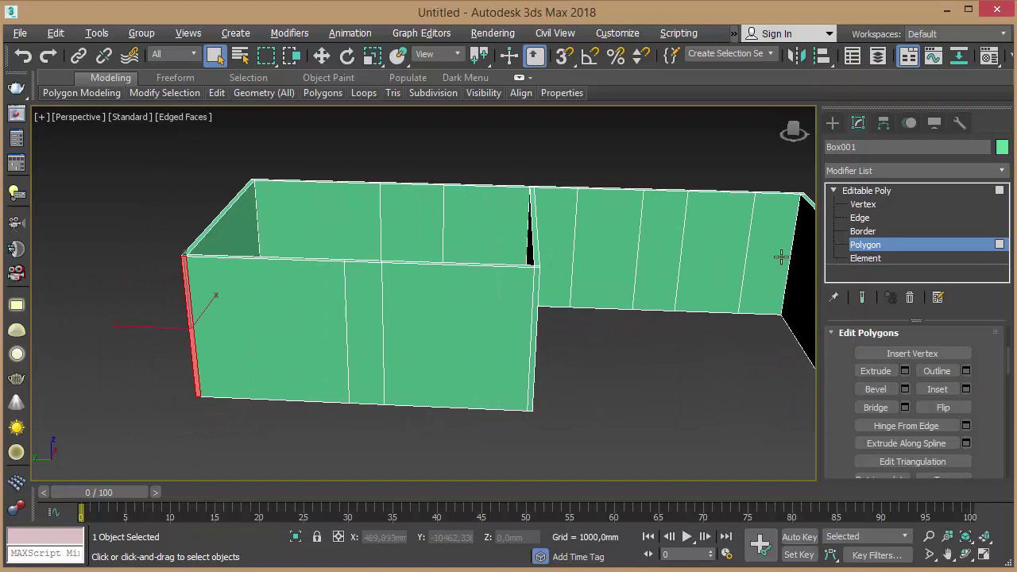
click(904, 370)
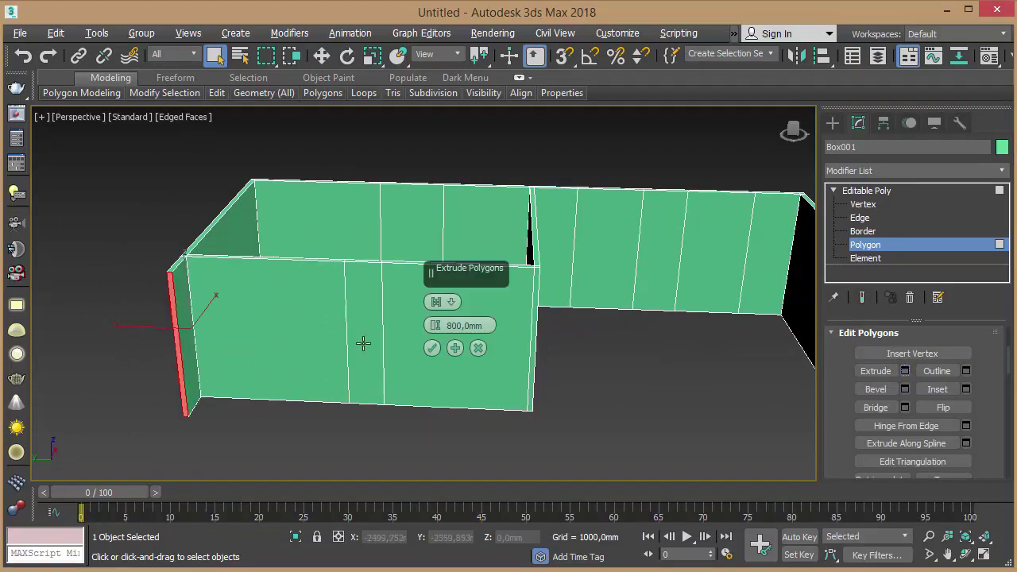
click(454, 325)
key(BackSpace)
text(2)
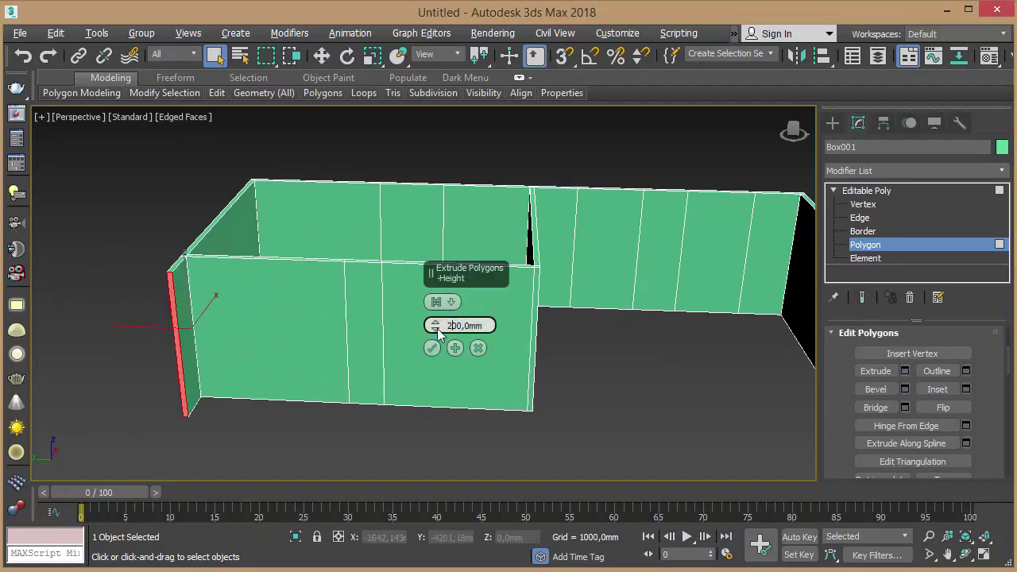
text(0)
click(434, 350)
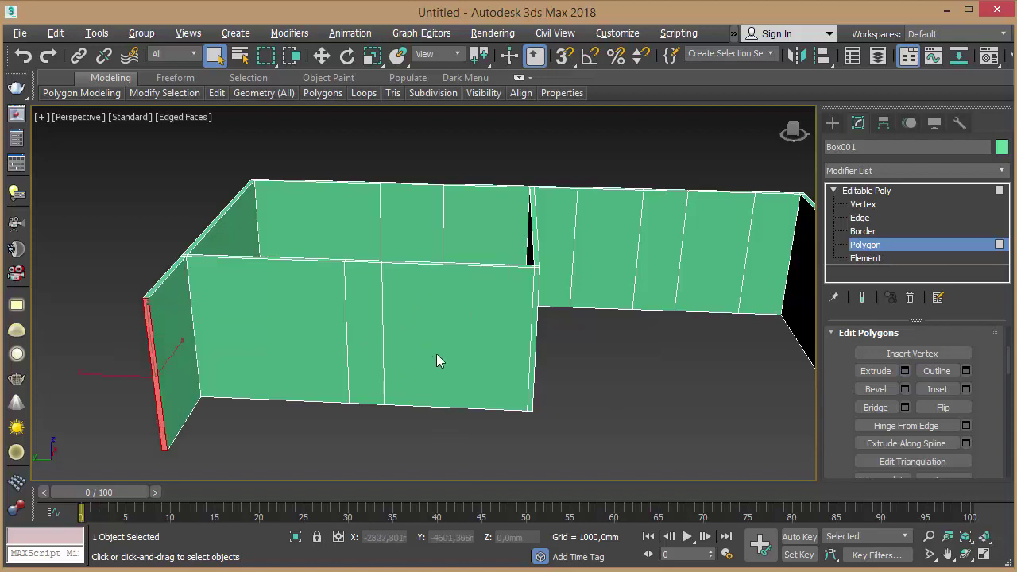
key(alt+Tab)
key(alt+Tab)
click(905, 373)
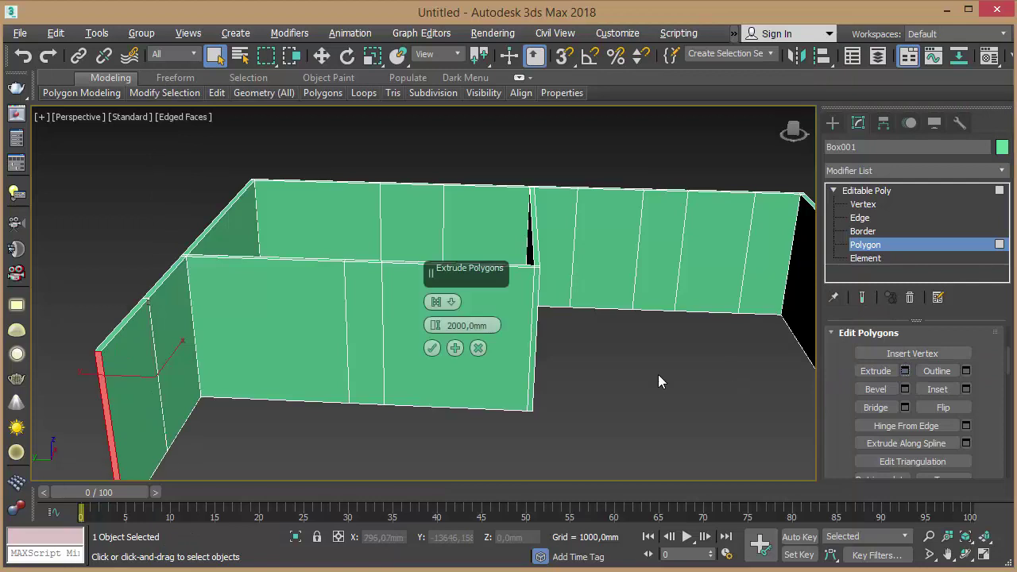
double_click(450, 326)
text(1500)
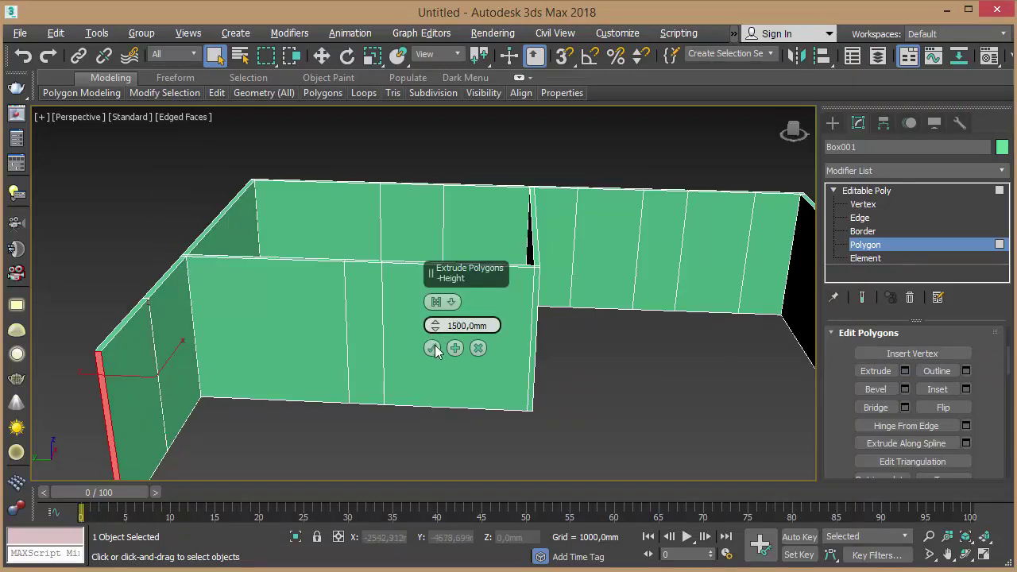
click(434, 348)
Add two more extrusions of the same end face, 2000 mm and 1500 mm.
key(alt+Tab)
key(alt+Tab)
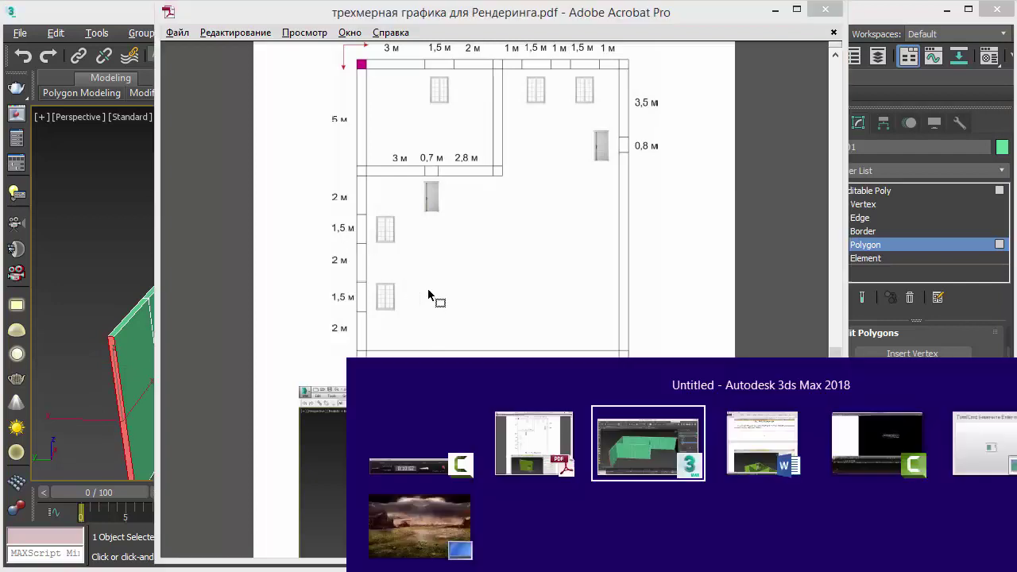
key(shift+e)
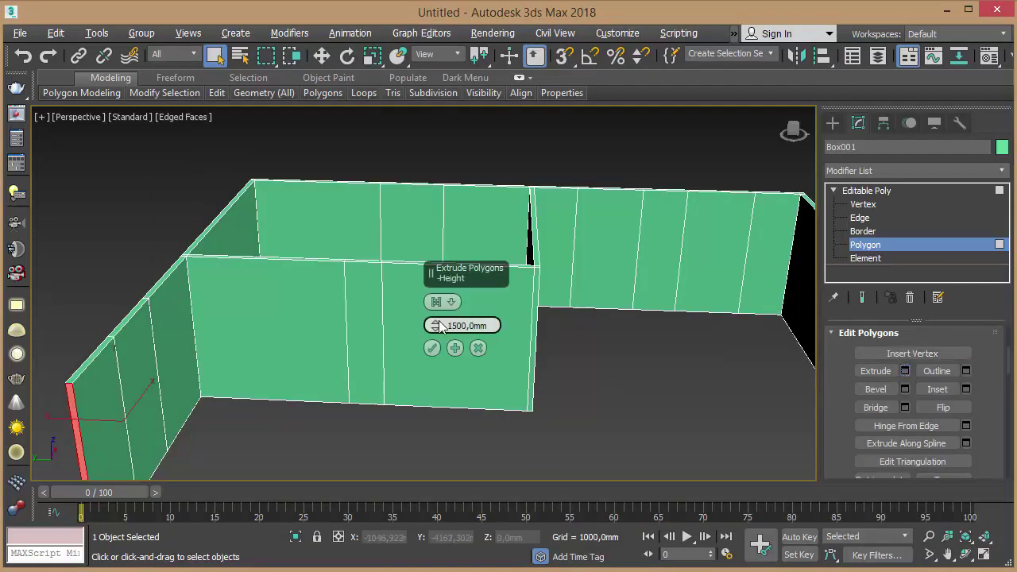
text(2000)
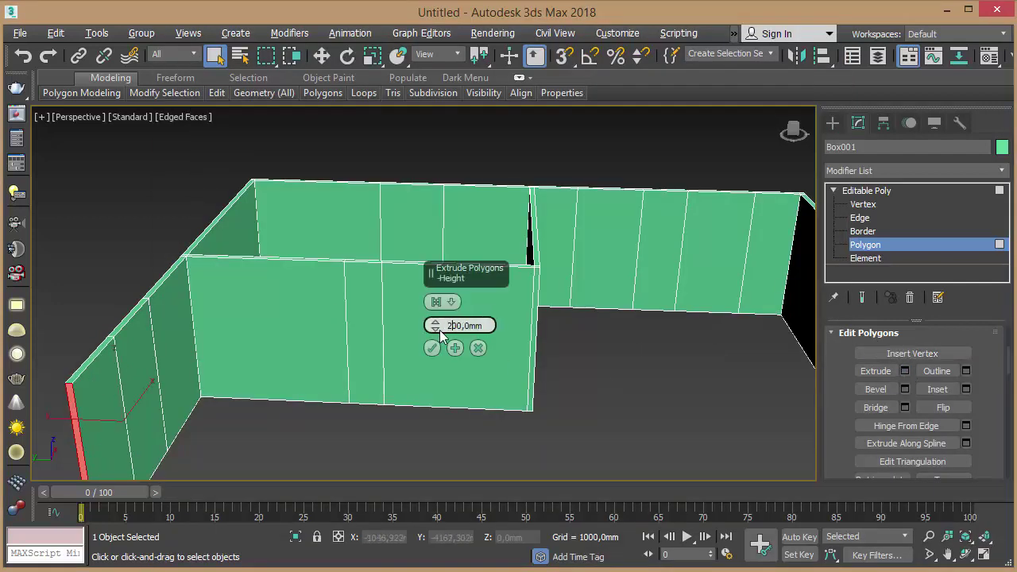
click(433, 350)
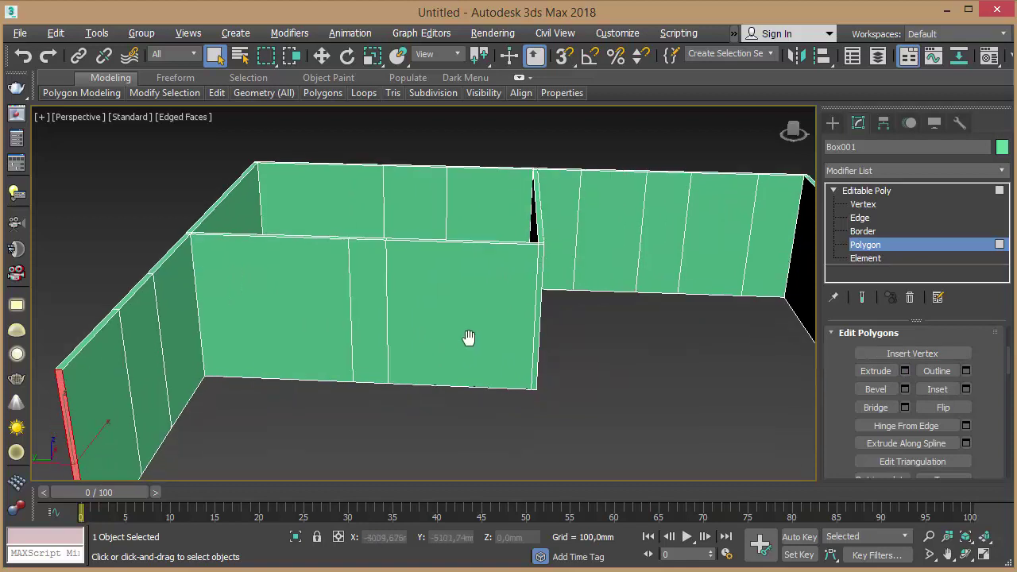
alt+middle_drag(468, 339, 500, 304)
key(alt+Tab)
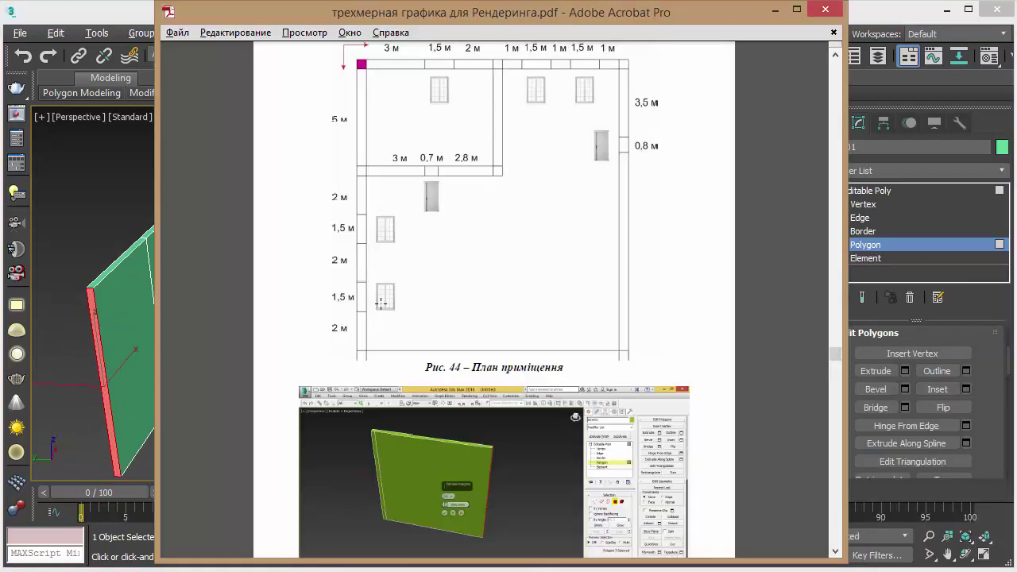
key(alt+Tab)
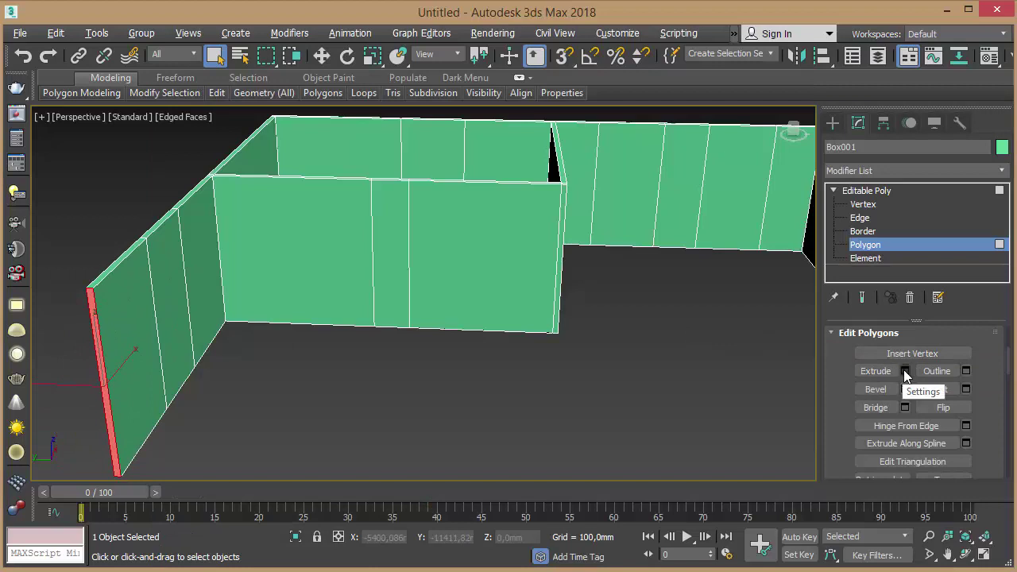
click(905, 371)
drag(458, 326, 445, 326)
text(15)
click(433, 348)
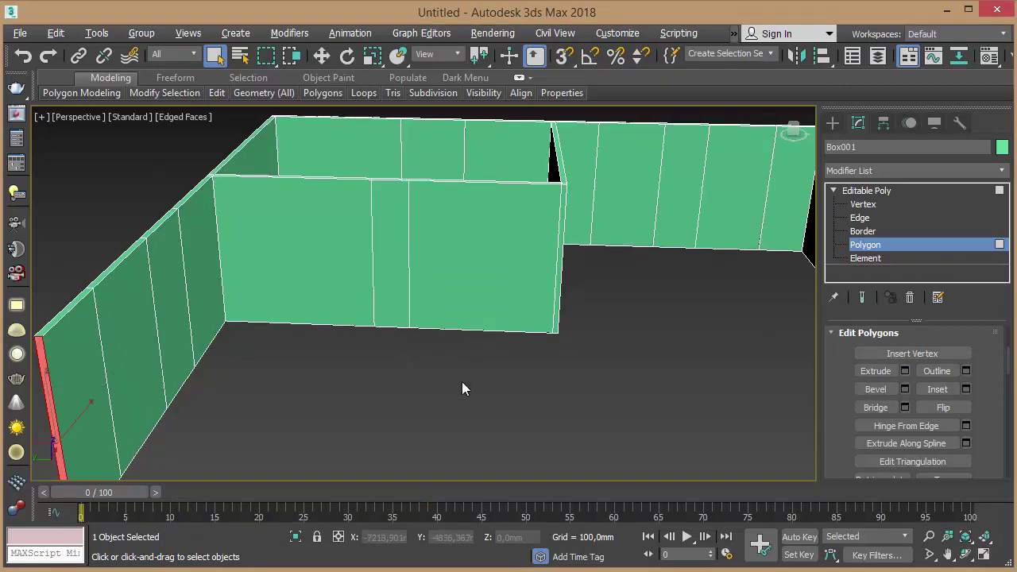
scroll(461, 382, down, 2)
scroll(516, 332, down, 2)
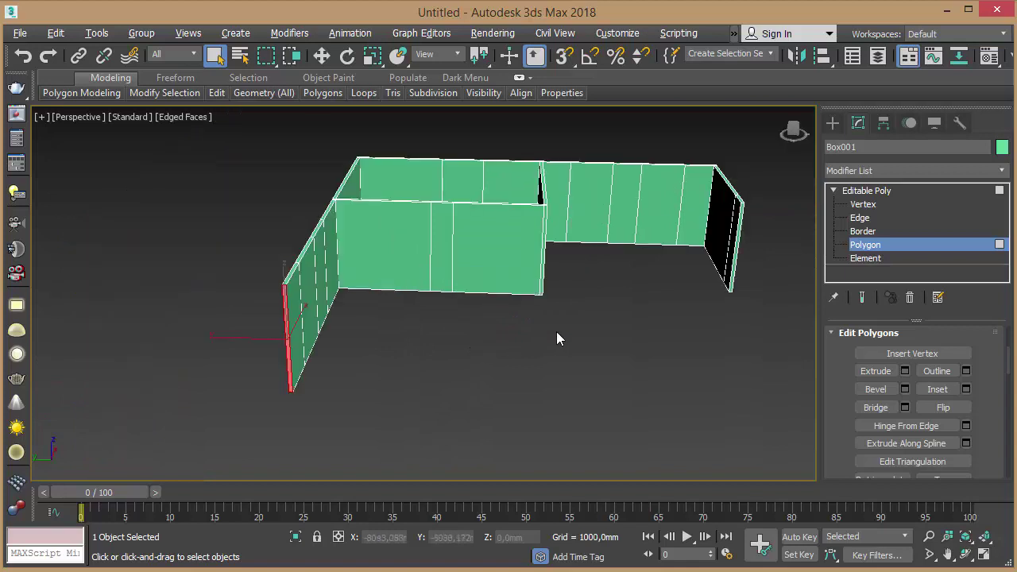
Extrude the wall's end face by 2000 mm.
click(905, 371)
text(2000)
key(Return)
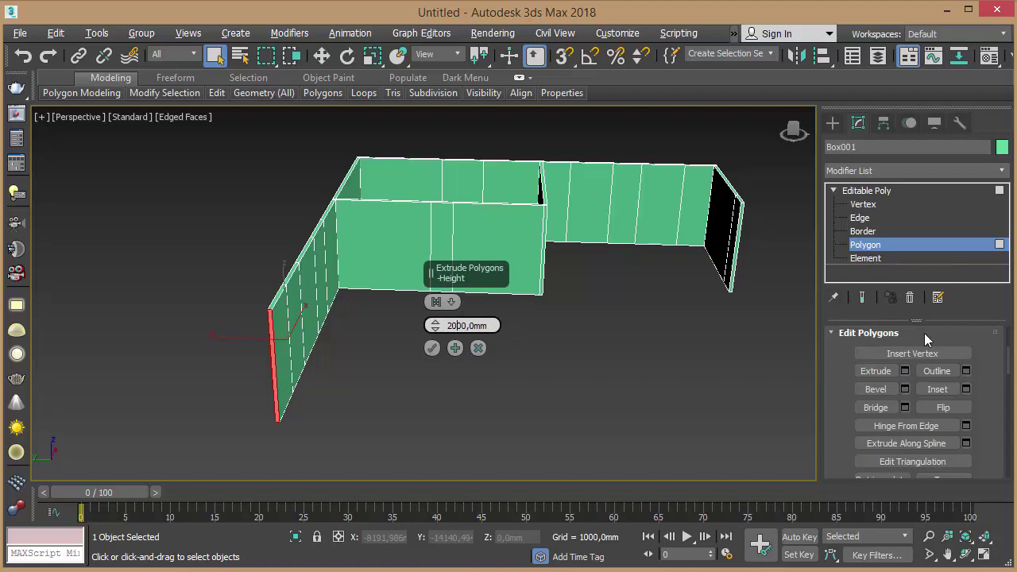
click(432, 348)
key(alt+Tab)
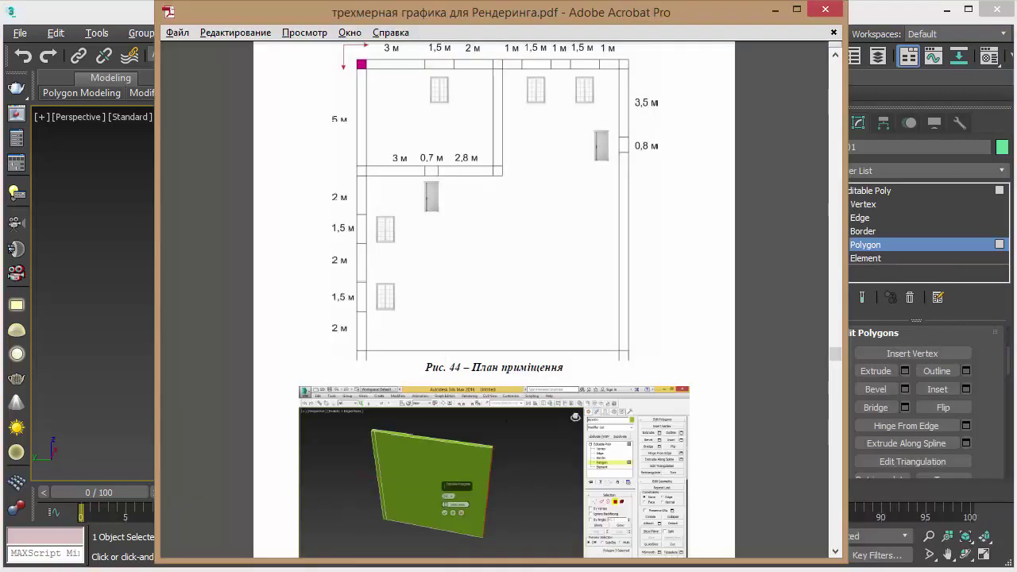
key(alt+Tab)
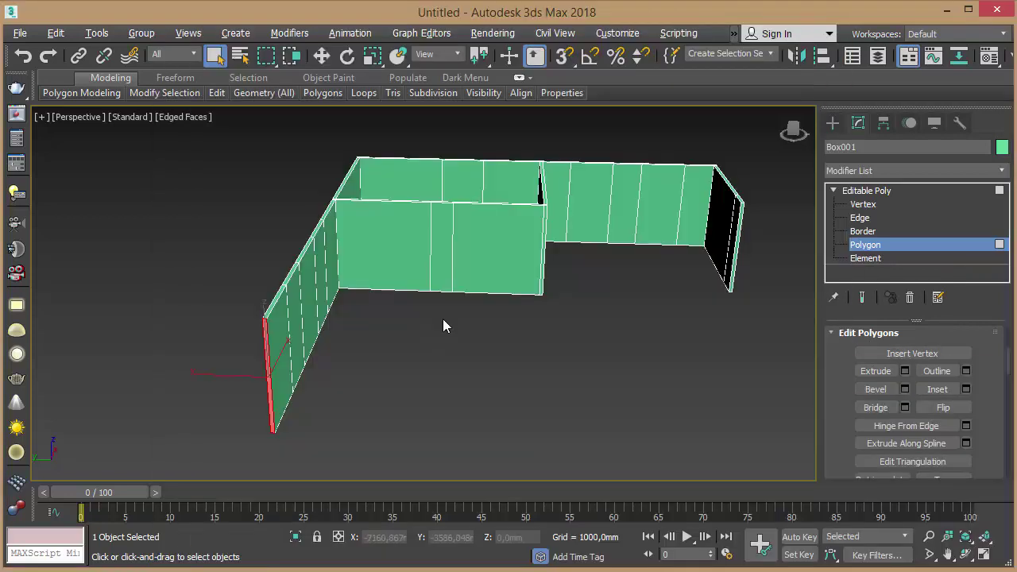
Extrude the end face a short 100 mm and orbit to view from above.
click(905, 371)
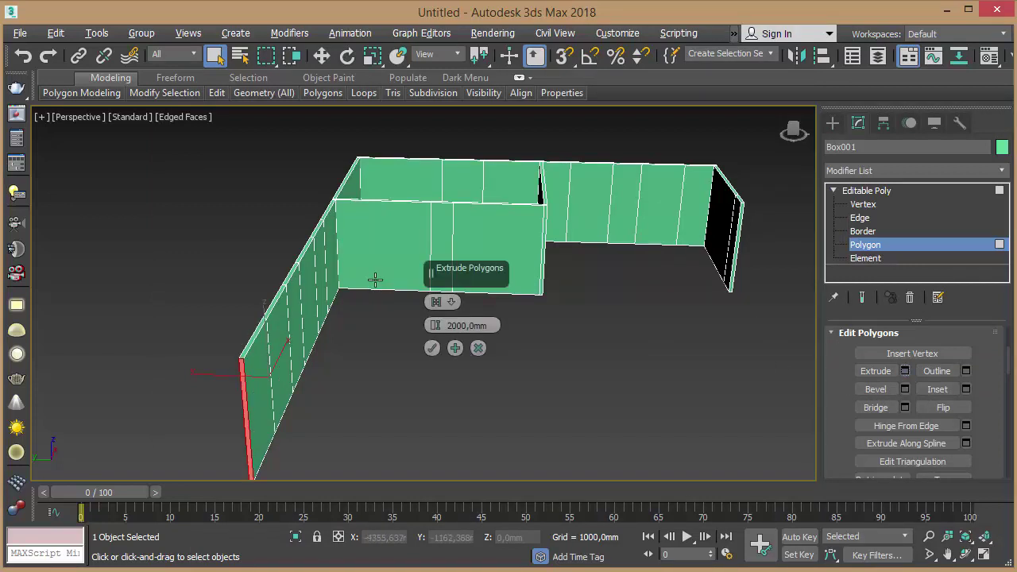
click(452, 326)
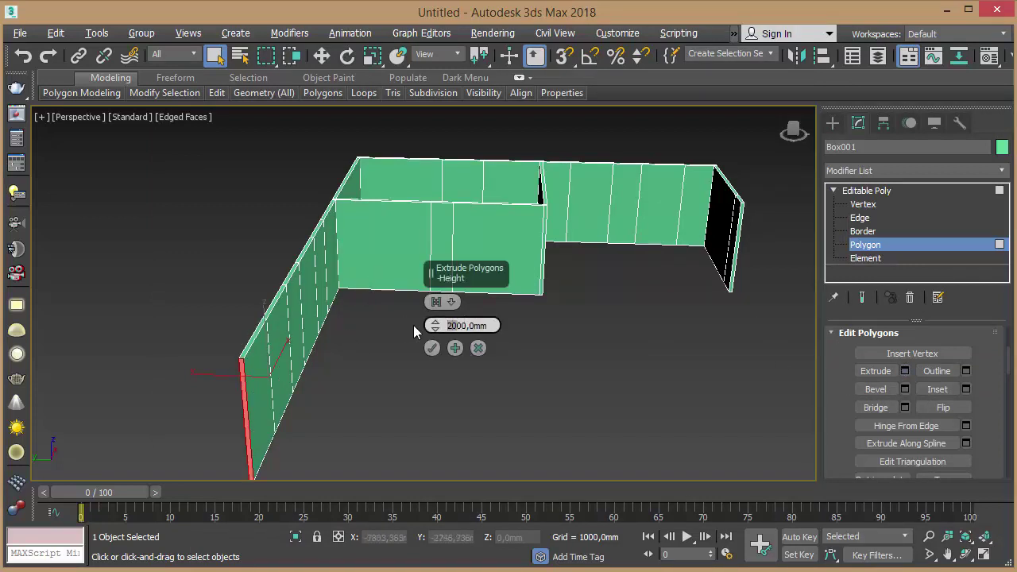
text(1)
click(431, 346)
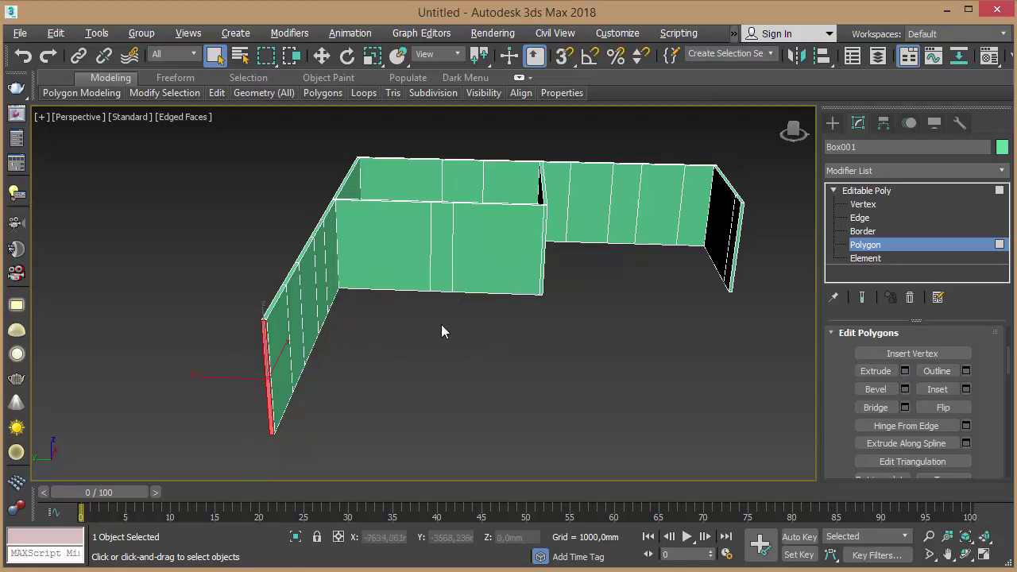
mouse_move(436, 326)
alt+middle_down()
mouse_move(431, 340)
mouse_move(387, 351)
mouse_move(318, 343)
alt+middle_up()
scroll(269, 342, up, 3)
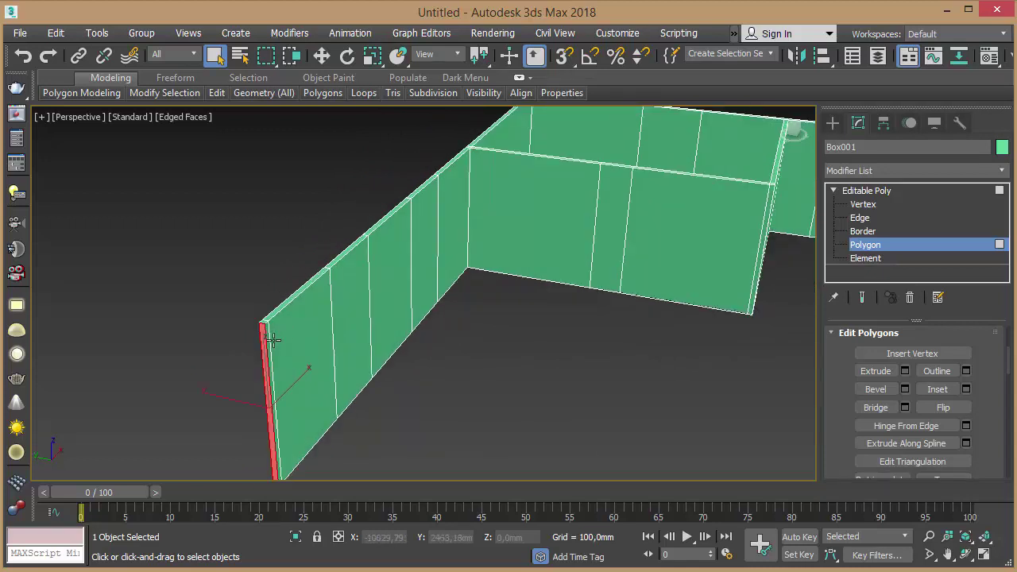
scroll(268, 342, up, 2)
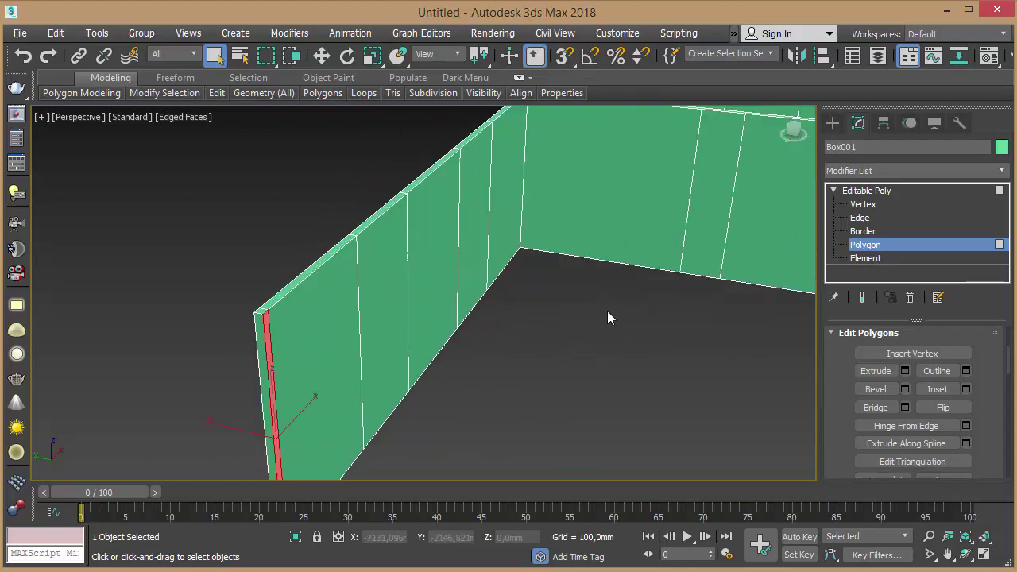
scroll(608, 310, down, 3)
scroll(535, 268, down, 4)
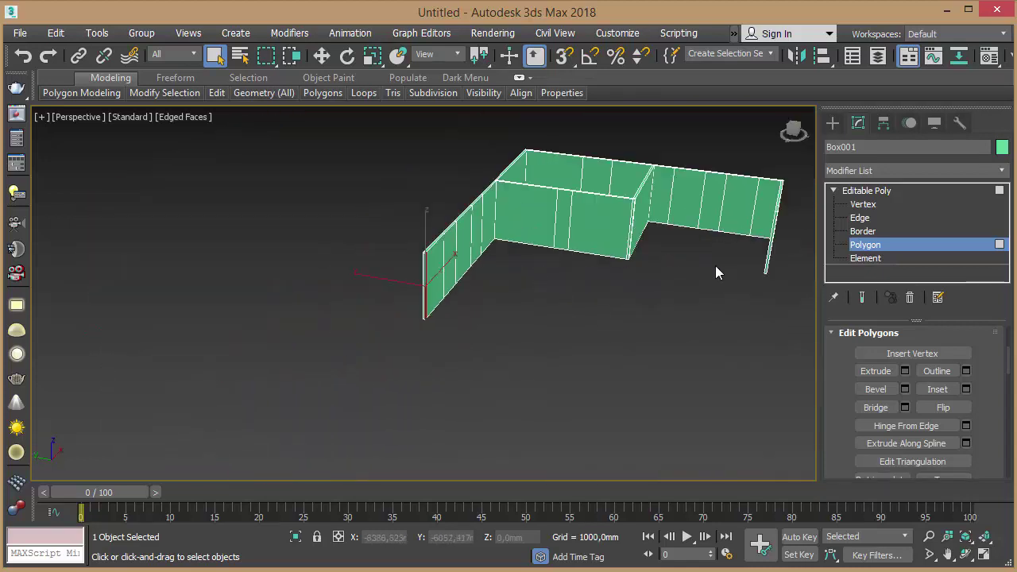
Extrude the end face 6000 mm to form the long bottom wall.
click(905, 371)
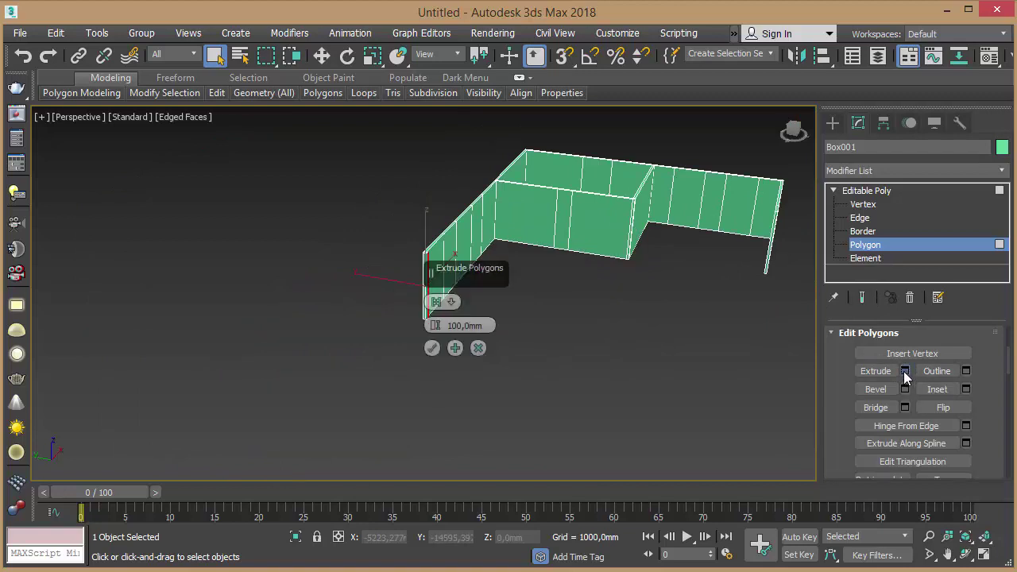
double_click(449, 325)
text(6000)
key(Return)
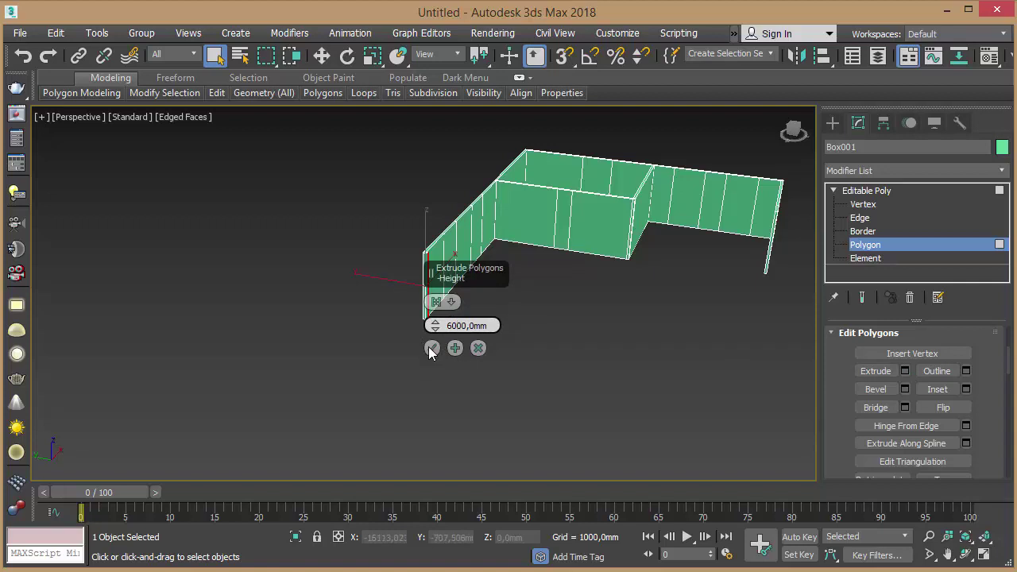
click(432, 349)
mouse_move(581, 294)
alt+middle_down()
mouse_move(674, 280)
mouse_move(632, 282)
alt+middle_up()
mouse_move(659, 230)
middle_down()
mouse_move(588, 288)
mouse_move(597, 269)
middle_up()
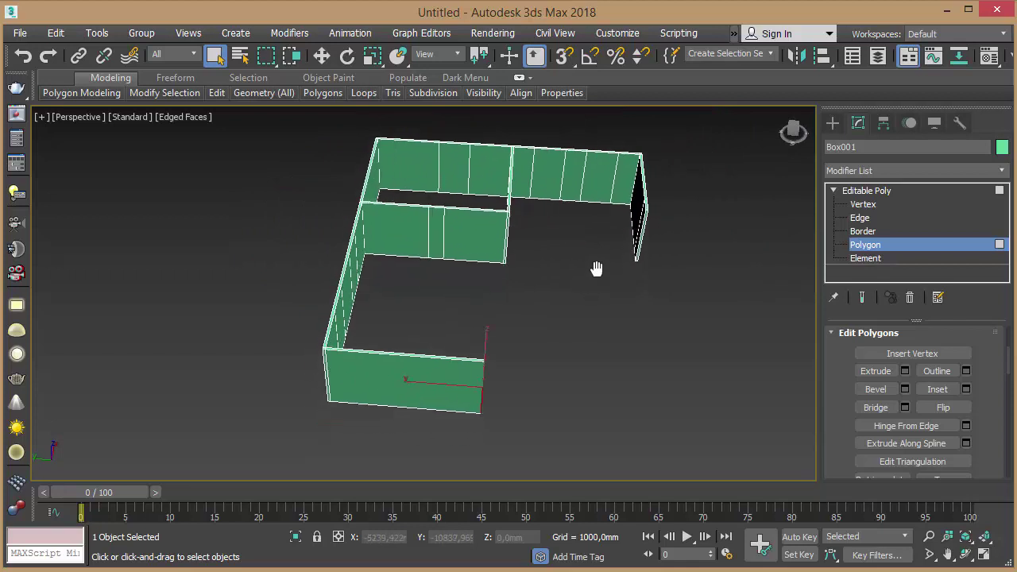
Check the floor plan PDF, then minimize it to return to 3ds Max.
key(alt+Tab)
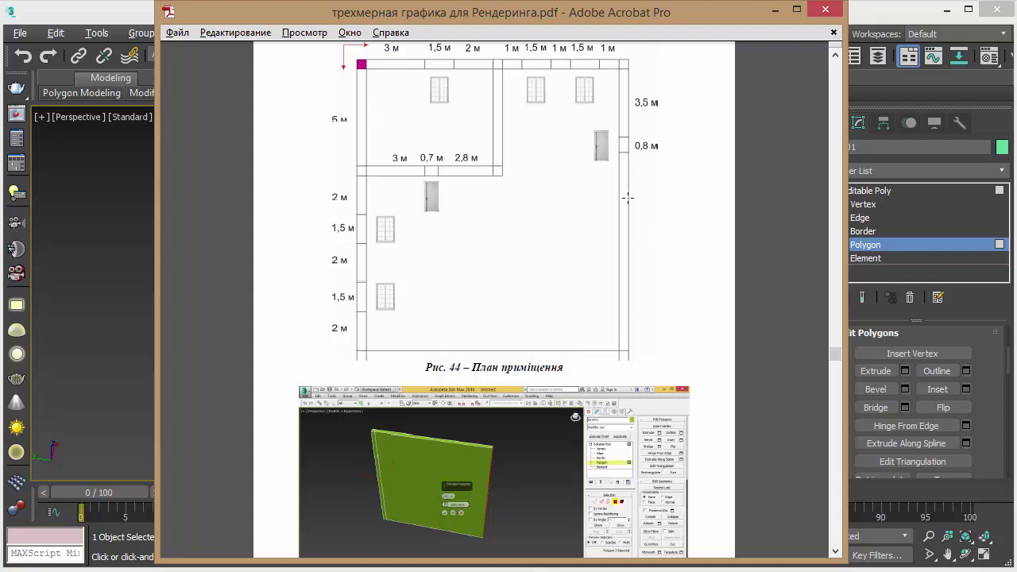
click(775, 10)
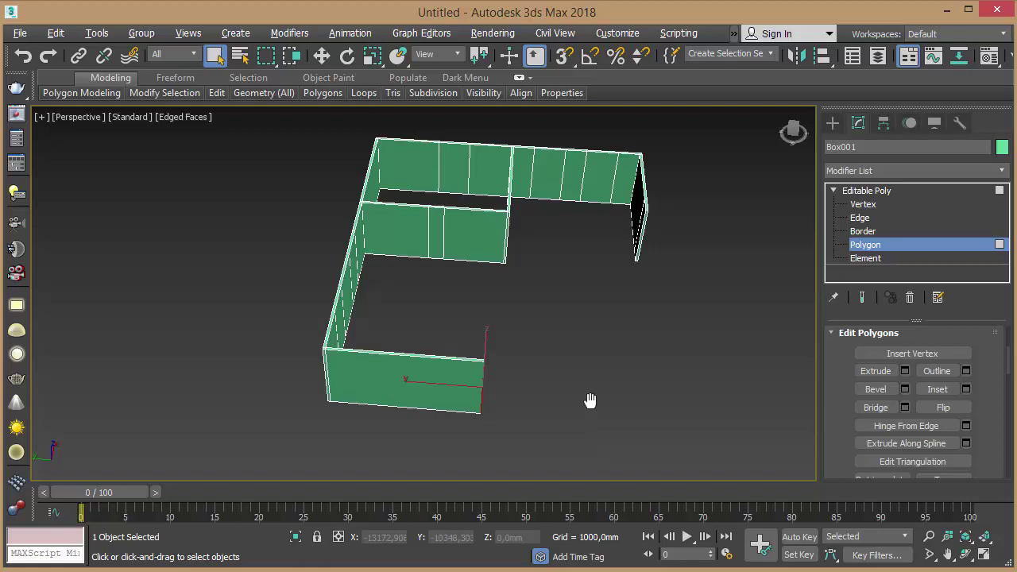
Switch to Top wireframe view and frame the whole wall outline.
key(t)
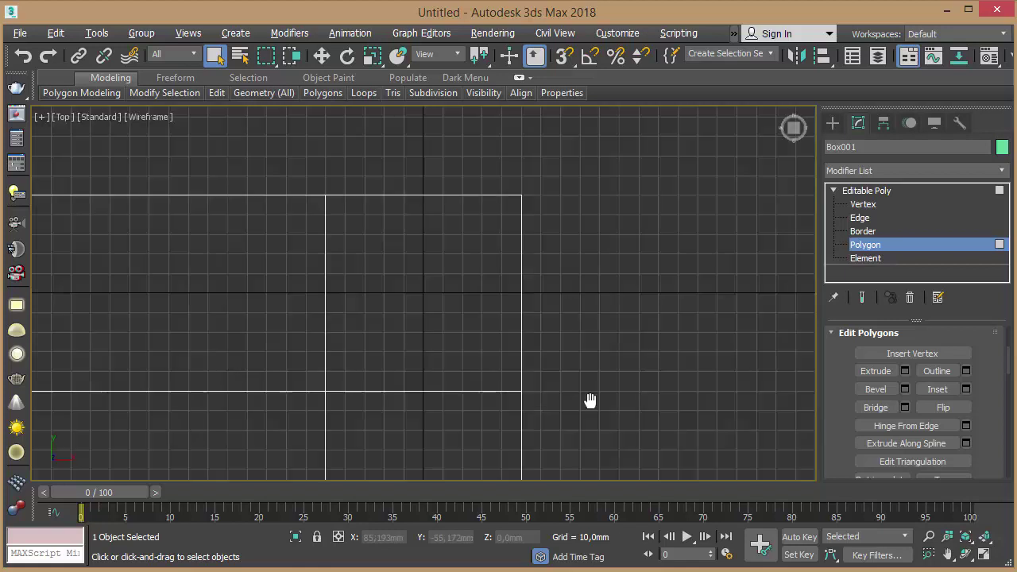
middle_drag(577, 340, 656, 282)
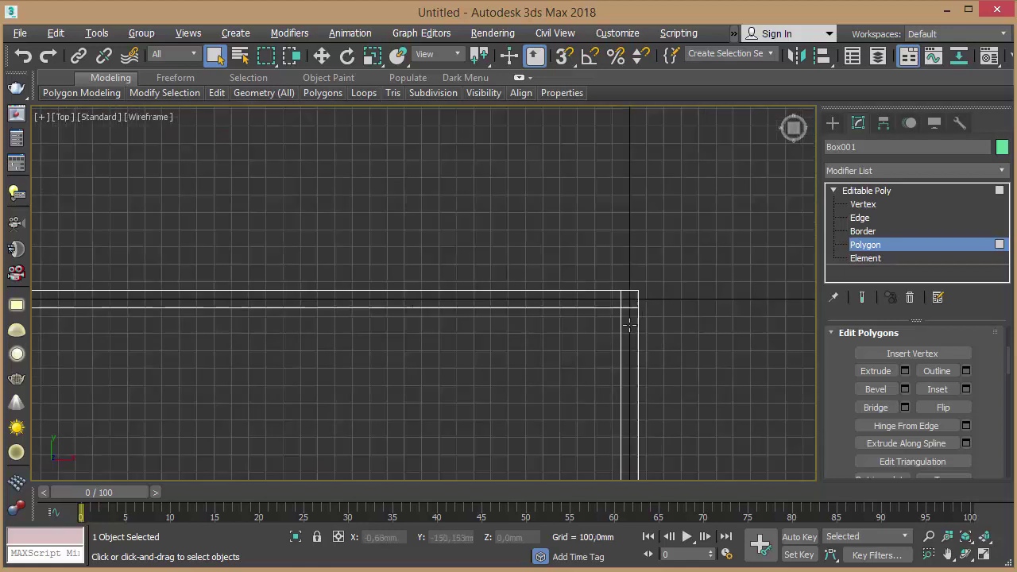
scroll(581, 277, down, 5)
scroll(626, 220, down, 2)
middle_drag(500, 318, 556, 204)
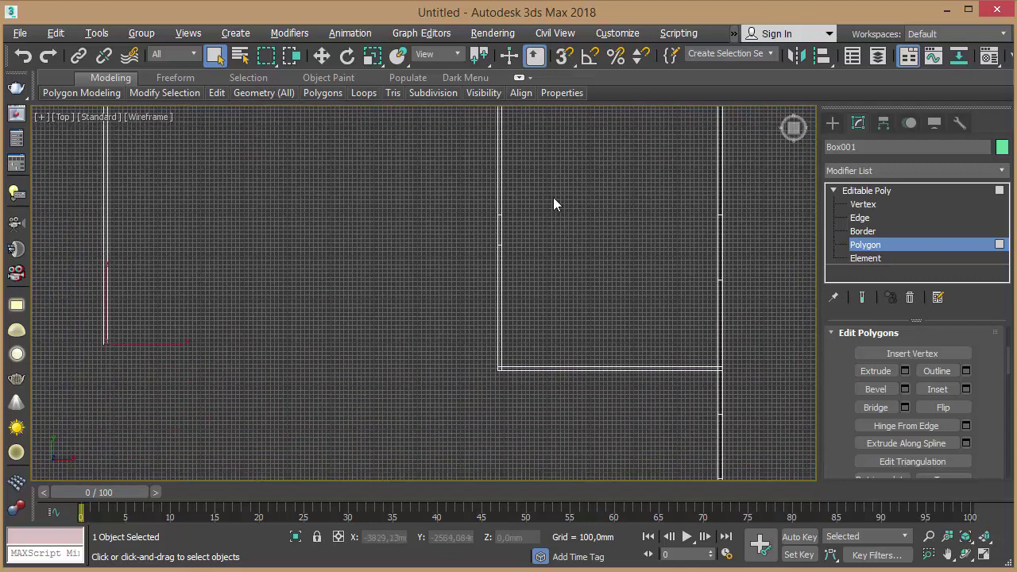
scroll(548, 195, down, 4)
mouse_move(491, 300)
middle_down()
mouse_move(507, 276)
mouse_move(528, 301)
middle_up()
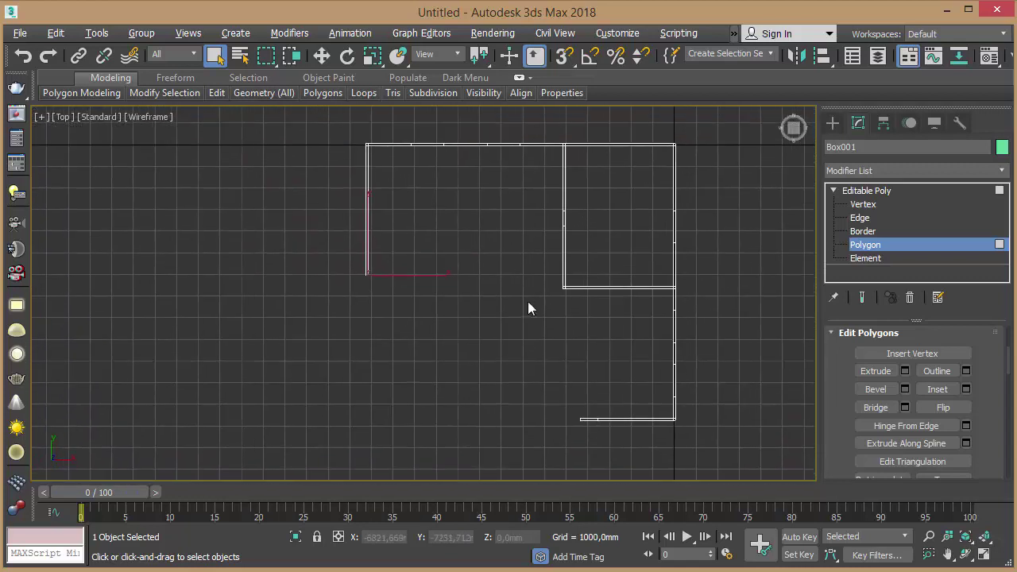
At Vertex level, stretch the bottom wall left and the left wall down toward it.
click(883, 205)
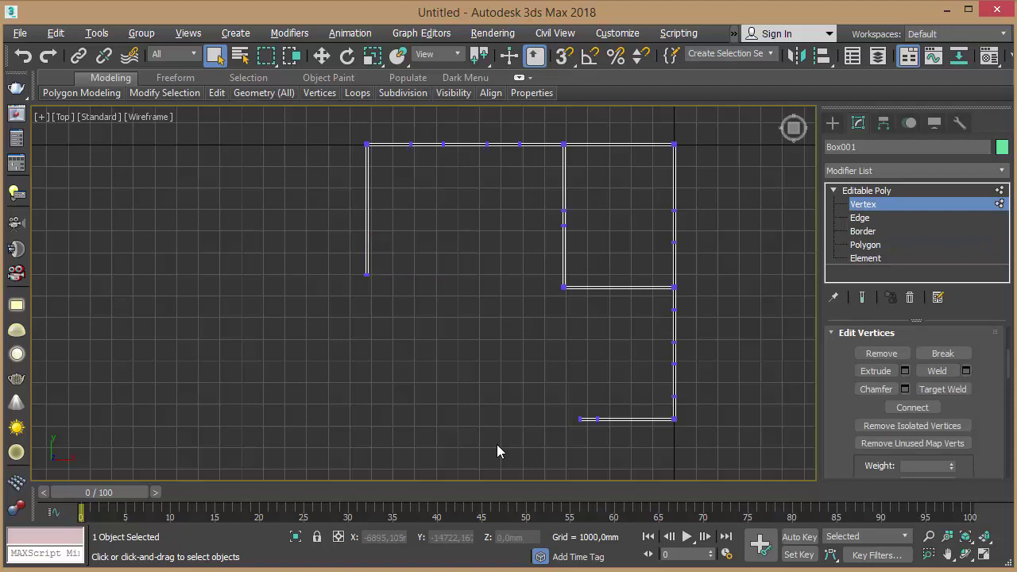
drag(587, 460, 592, 462)
key(w)
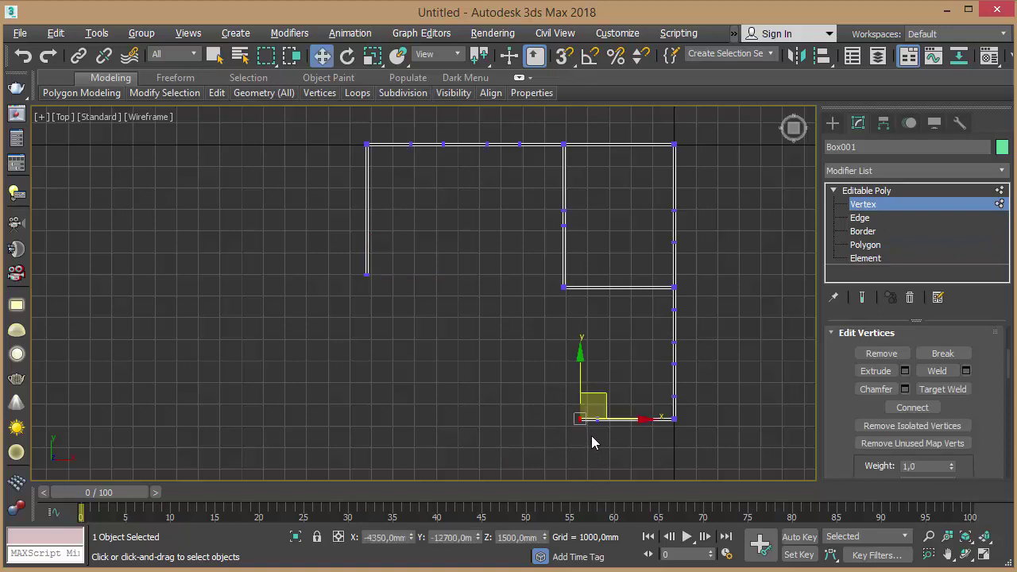
mouse_move(590, 421)
mouse_down()
mouse_move(414, 410)
mouse_move(425, 411)
mouse_up()
drag(332, 267, 433, 310)
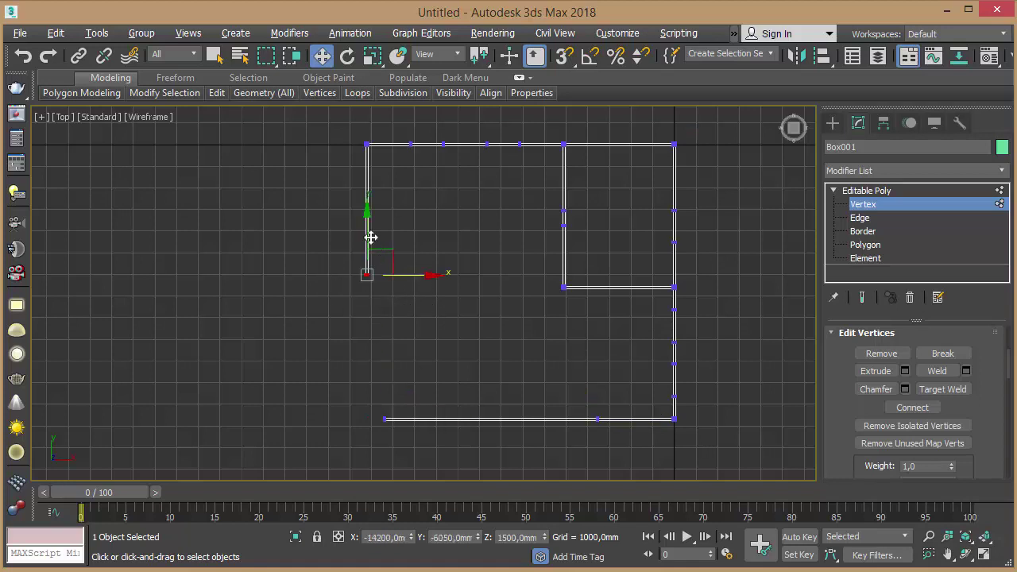
drag(367, 242, 369, 378)
Zoom into the bottom-left corner, nudge its vertices up, and enable 3D Snaps.
scroll(418, 337, up, 2)
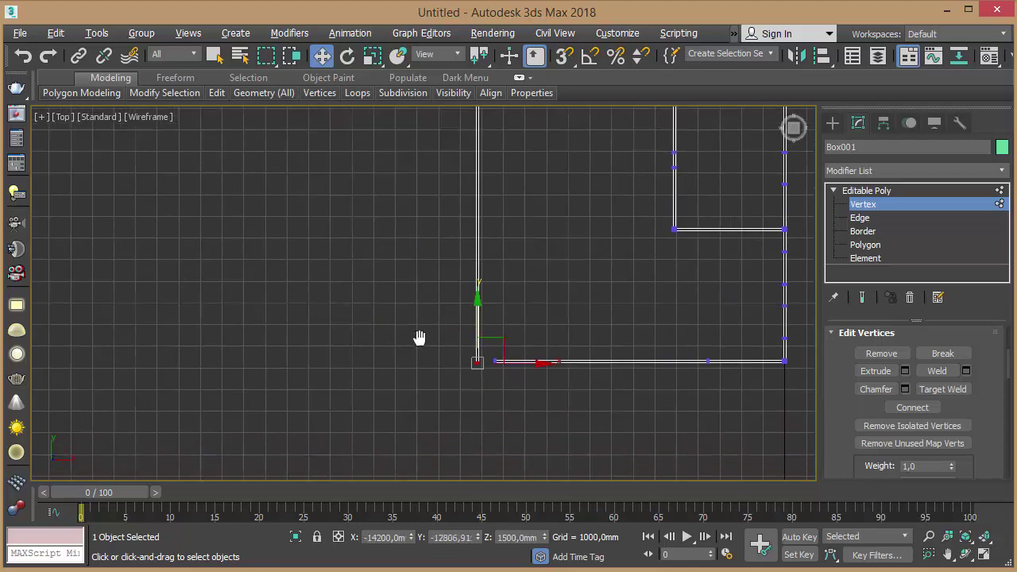
scroll(491, 331, up, 3)
scroll(540, 358, up, 2)
middle_drag(562, 373, 561, 267)
scroll(529, 287, up, 3)
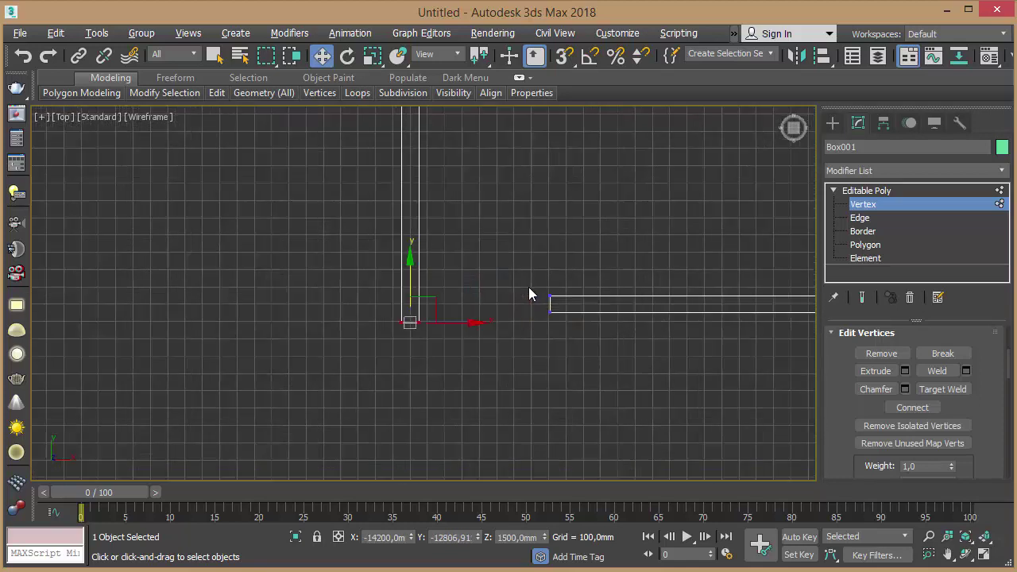
scroll(458, 306, up, 1)
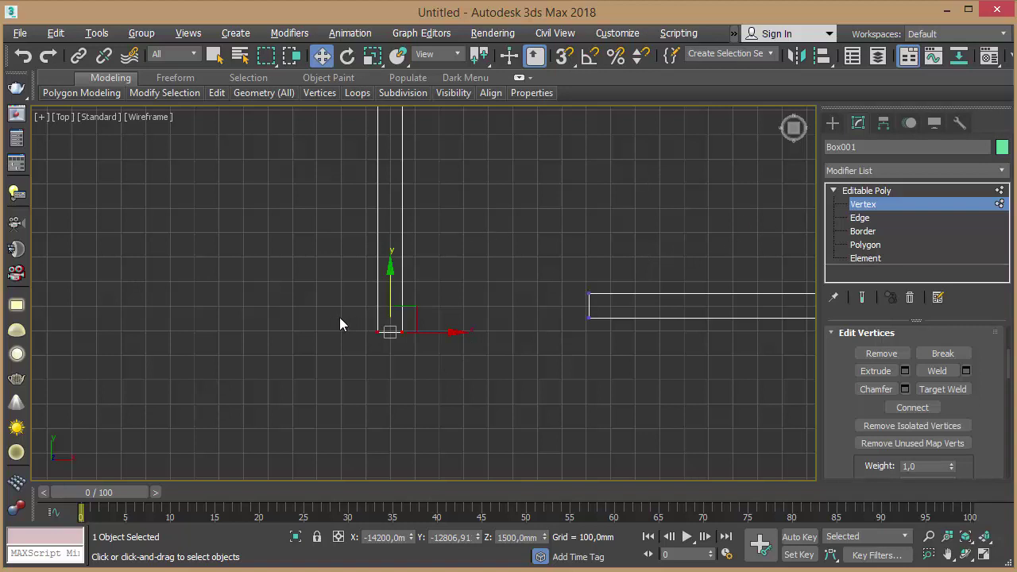
drag(390, 270, 384, 216)
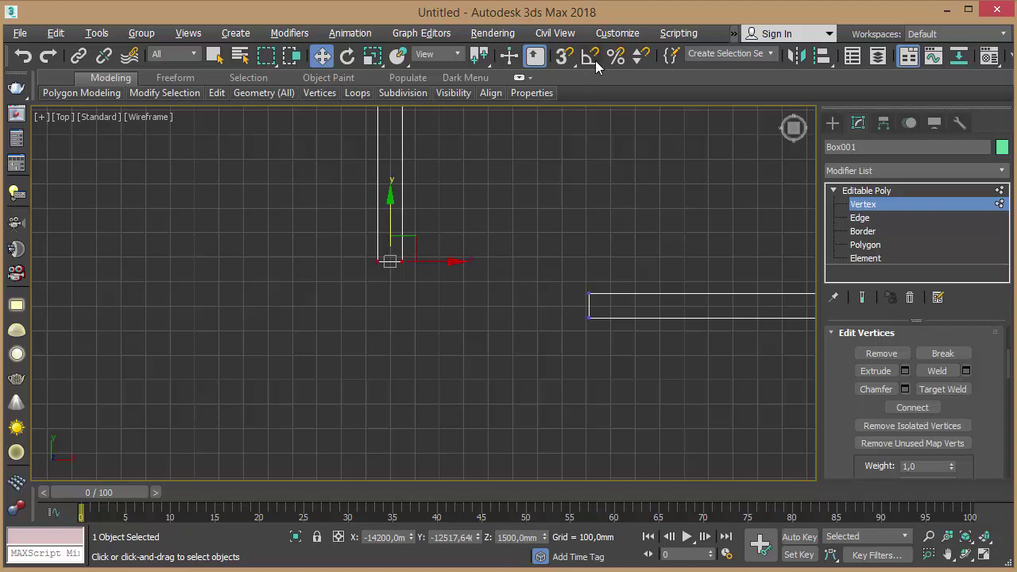
click(563, 57)
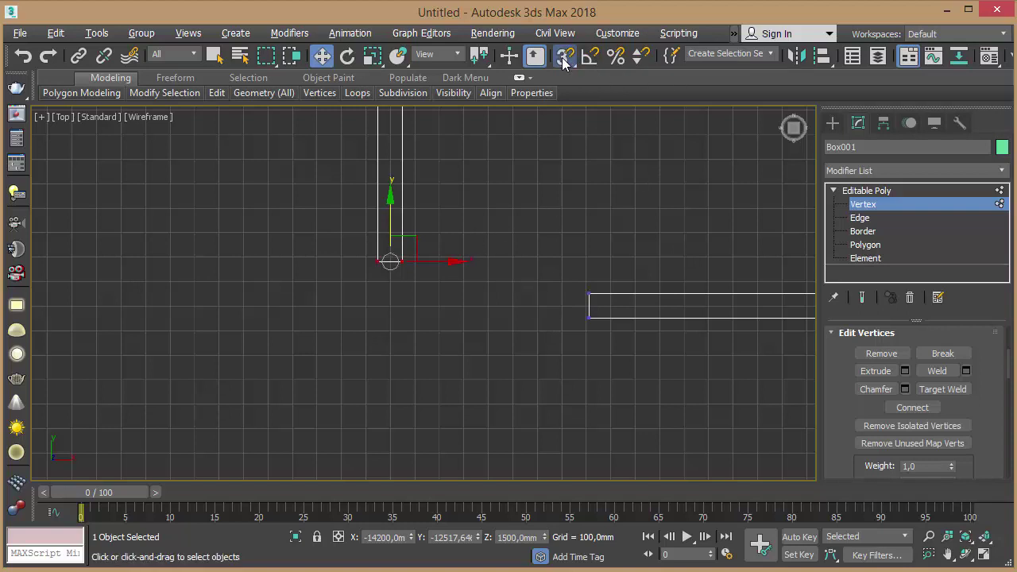
right_click(563, 59)
click(480, 209)
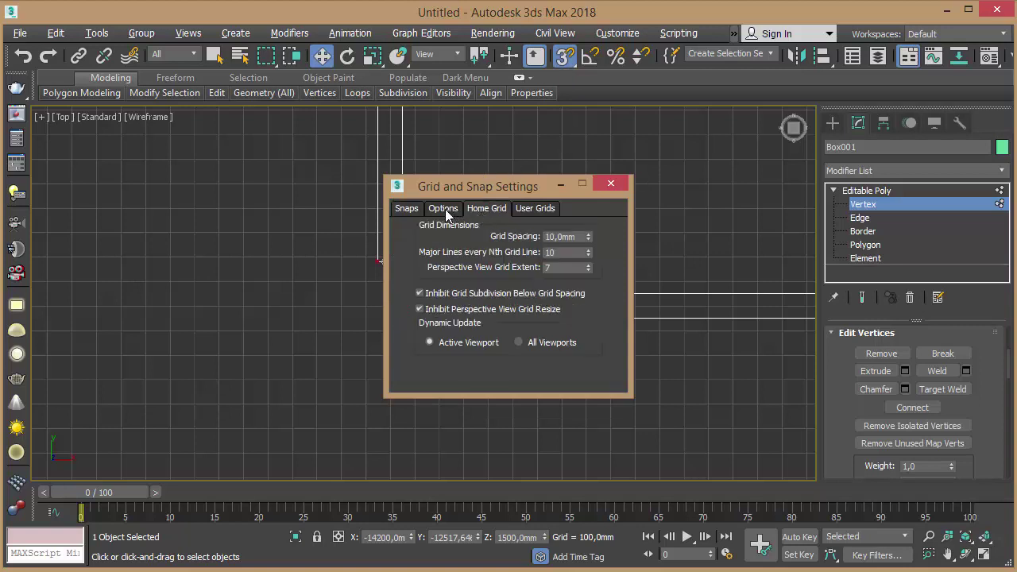
click(443, 209)
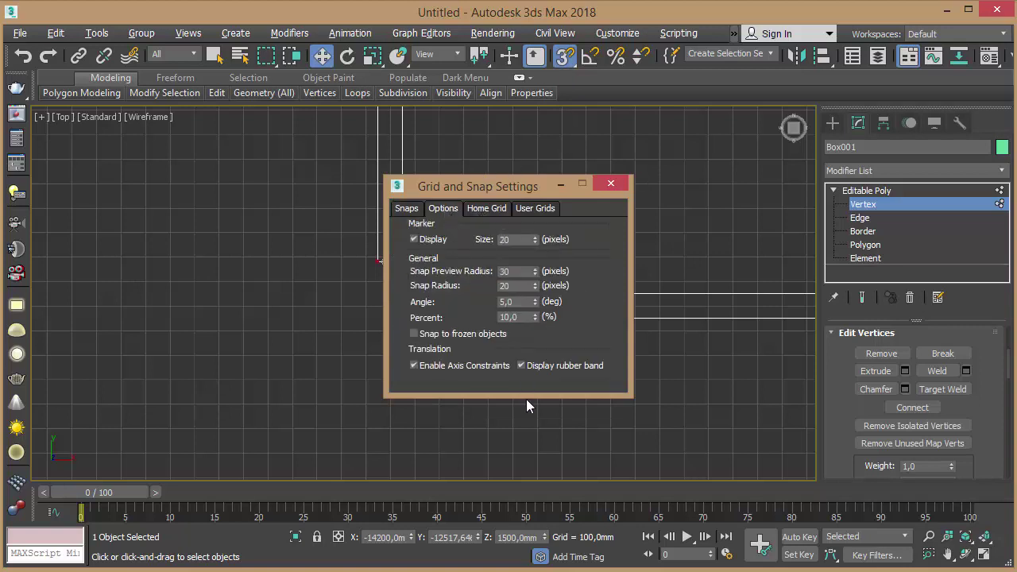
click(445, 365)
click(541, 367)
click(489, 210)
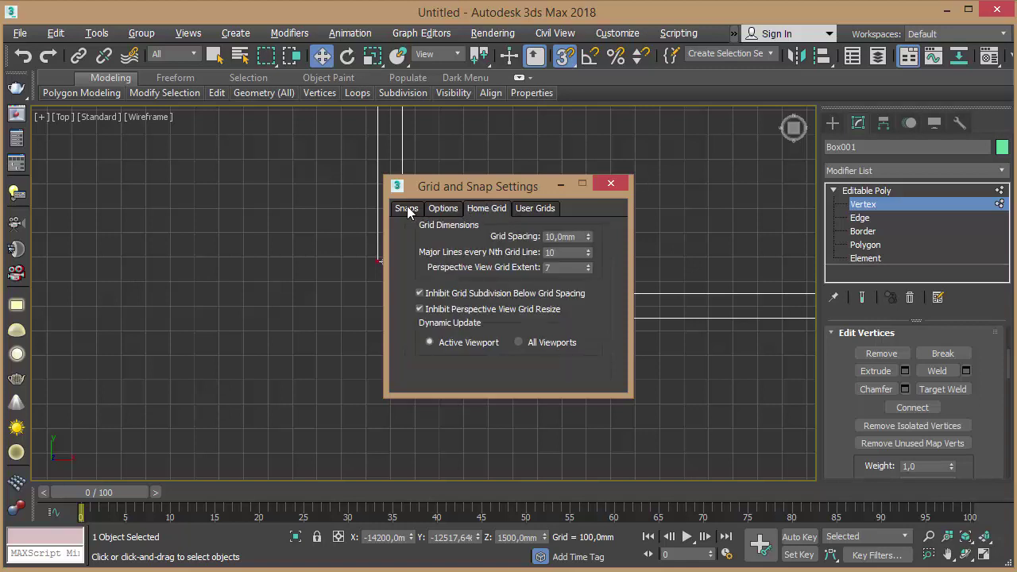
click(407, 211)
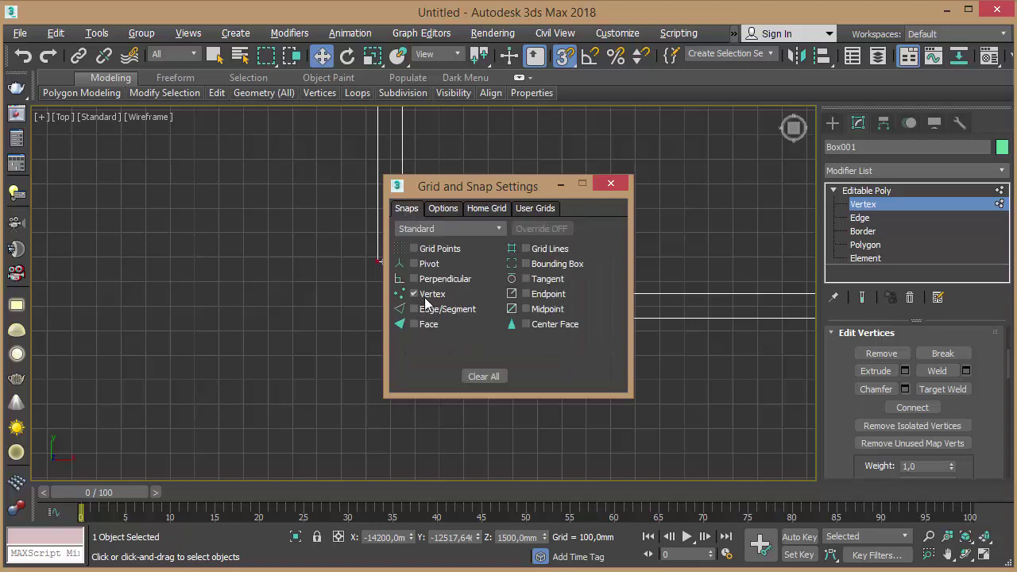
drag(494, 186, 578, 184)
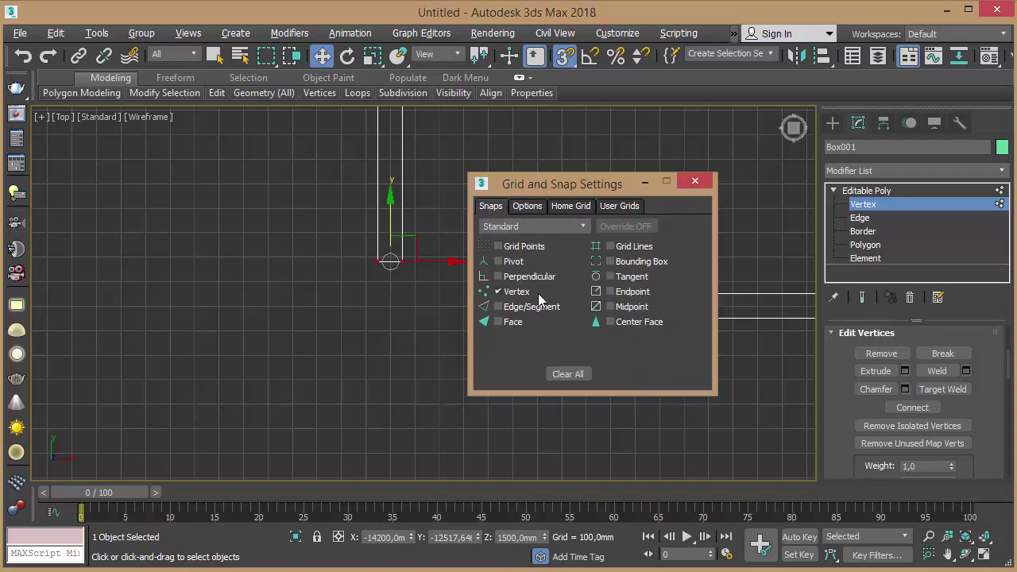
click(696, 181)
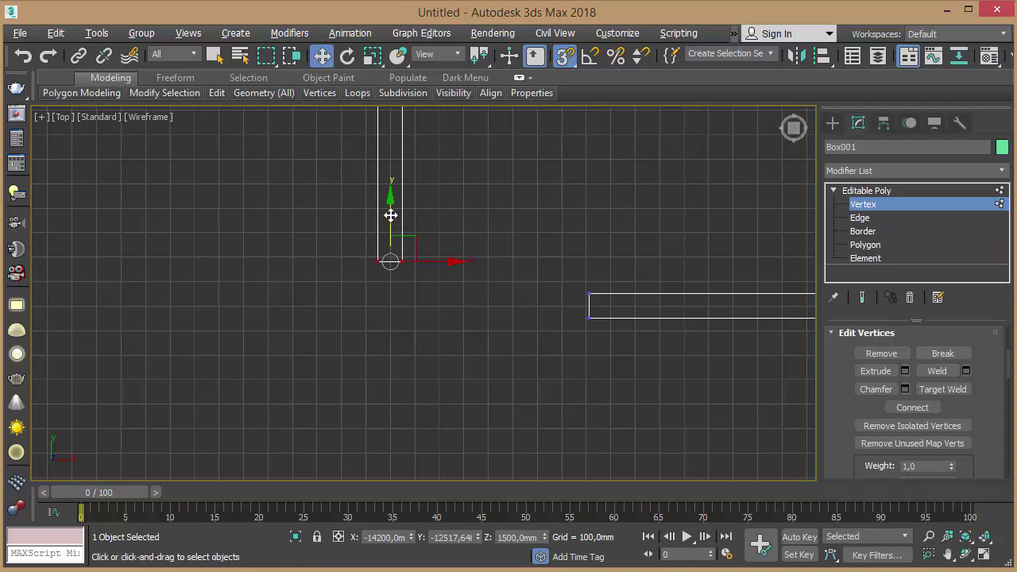
Vertex-snap the left wall's end down and the bottom wall's end left so they meet.
drag(390, 262, 585, 320)
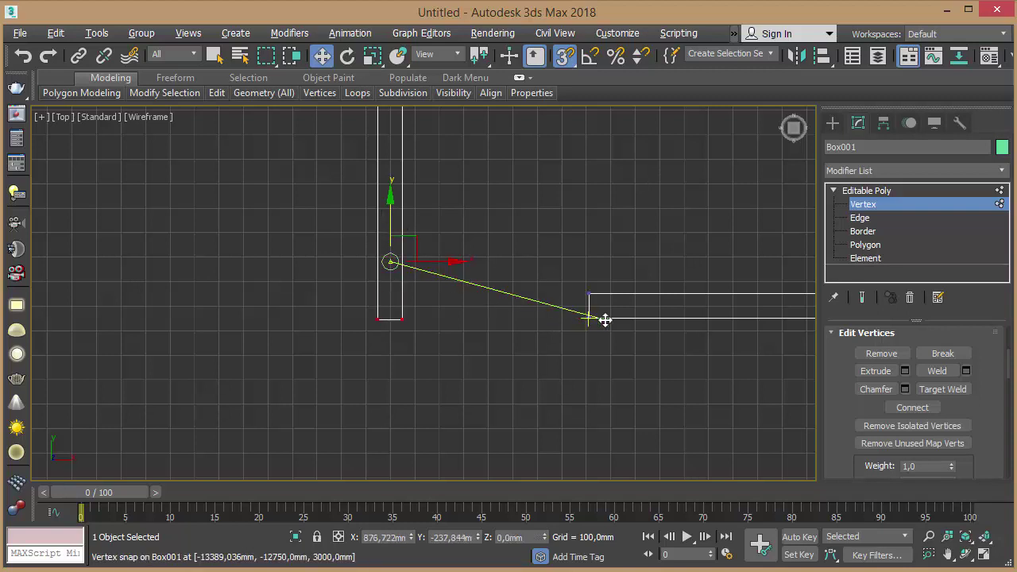
drag(585, 320, 590, 318)
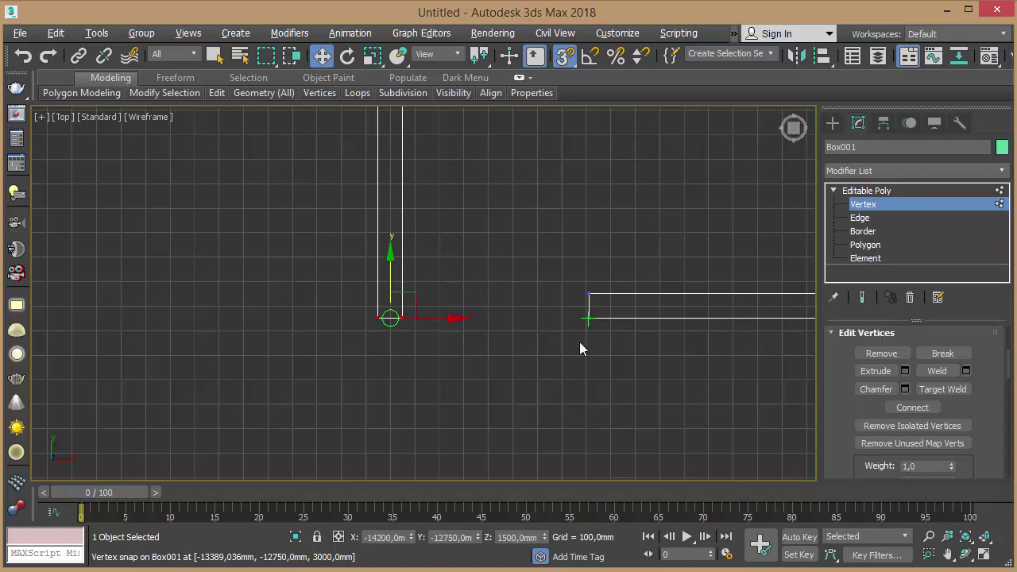
drag(664, 392, 640, 386)
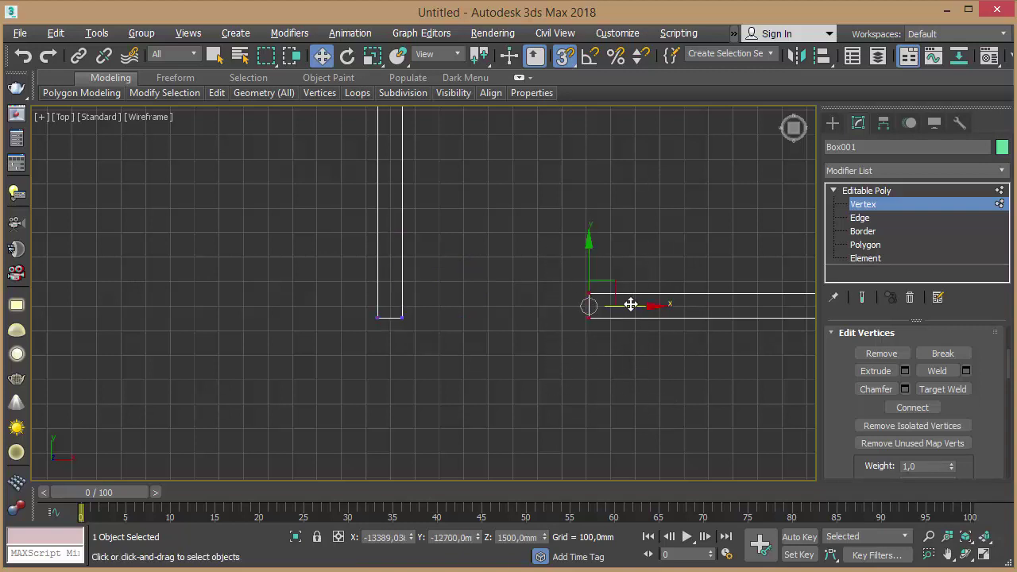
mouse_move(588, 307)
mouse_down()
mouse_move(414, 332)
mouse_move(405, 324)
mouse_up()
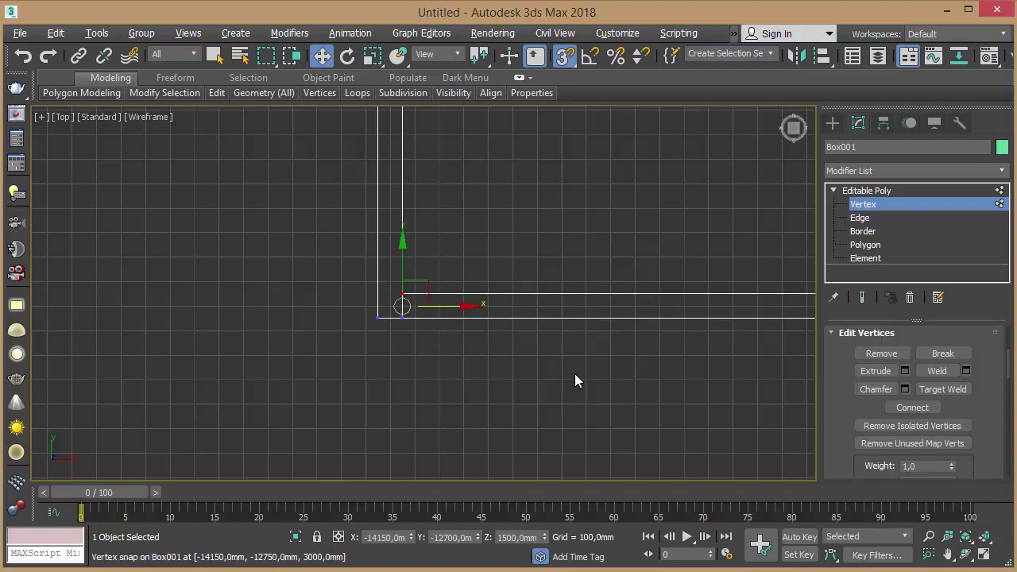
scroll(566, 375, down, 1)
scroll(557, 379, down, 1)
View Box001 in shaded Perspective, leave Vertex level, and switch to Edge level.
key(p)
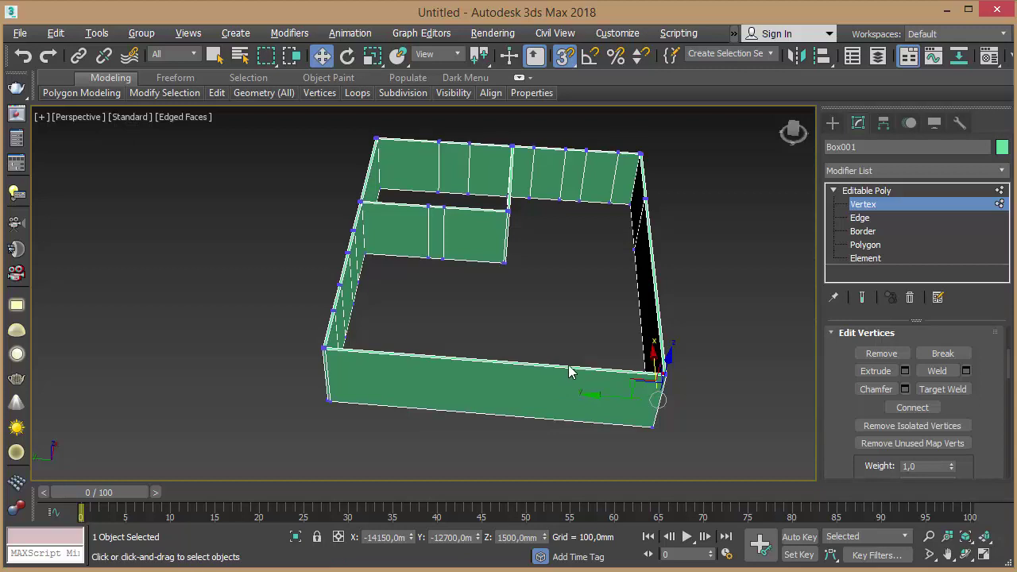
scroll(717, 296, up, 2)
mouse_move(640, 270)
alt+middle_down()
mouse_move(697, 268)
mouse_move(695, 257)
mouse_move(641, 256)
alt+middle_up()
click(864, 205)
mouse_move(579, 231)
alt+middle_down()
mouse_move(599, 214)
mouse_move(621, 229)
mouse_move(546, 241)
mouse_move(647, 211)
alt+middle_up()
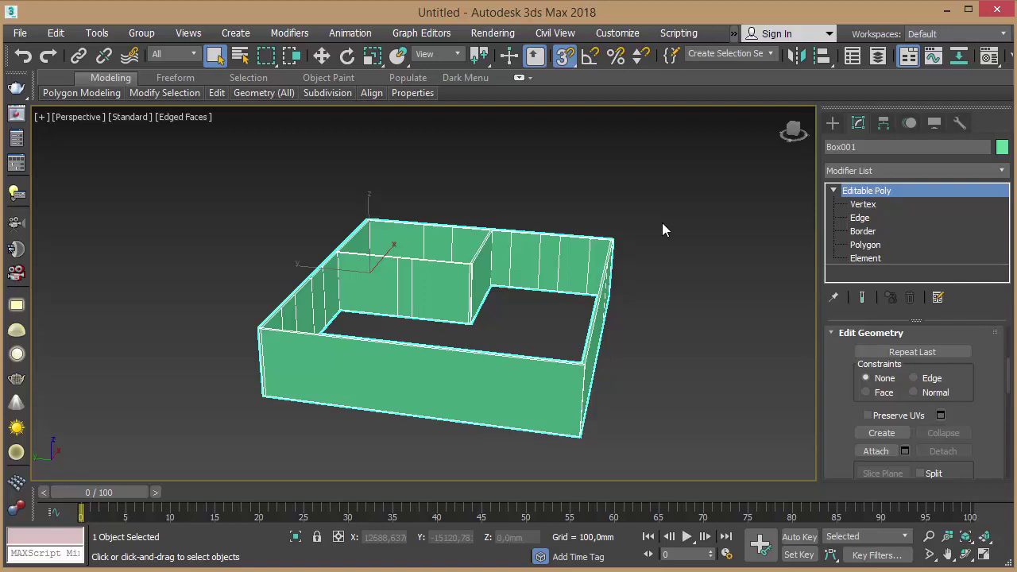
click(883, 221)
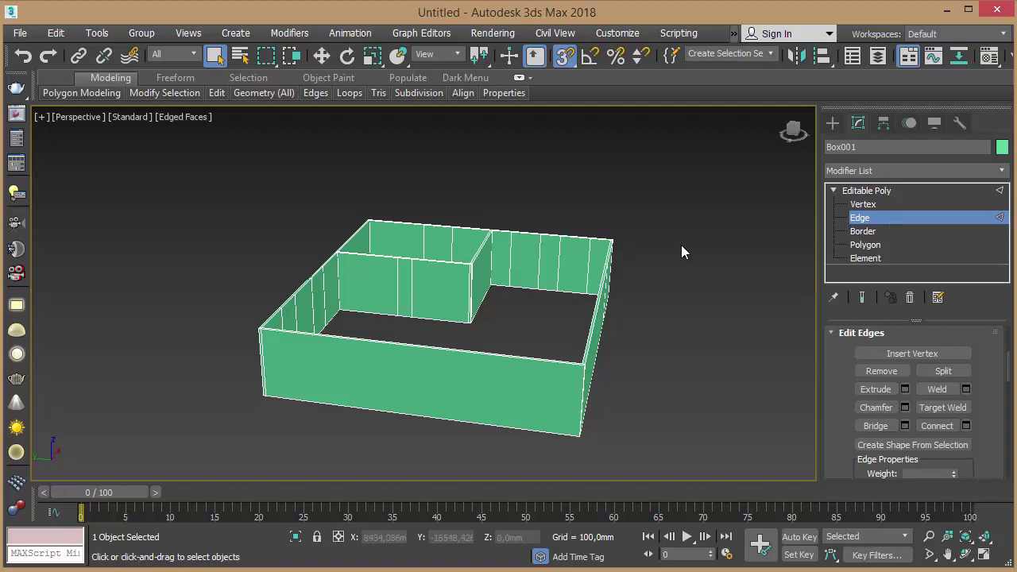
Orbit to the far wall, try selecting its vertical edges, and toggle Ignore Backfacing.
alt+middle_drag(489, 238, 499, 238)
scroll(499, 238, up, 4)
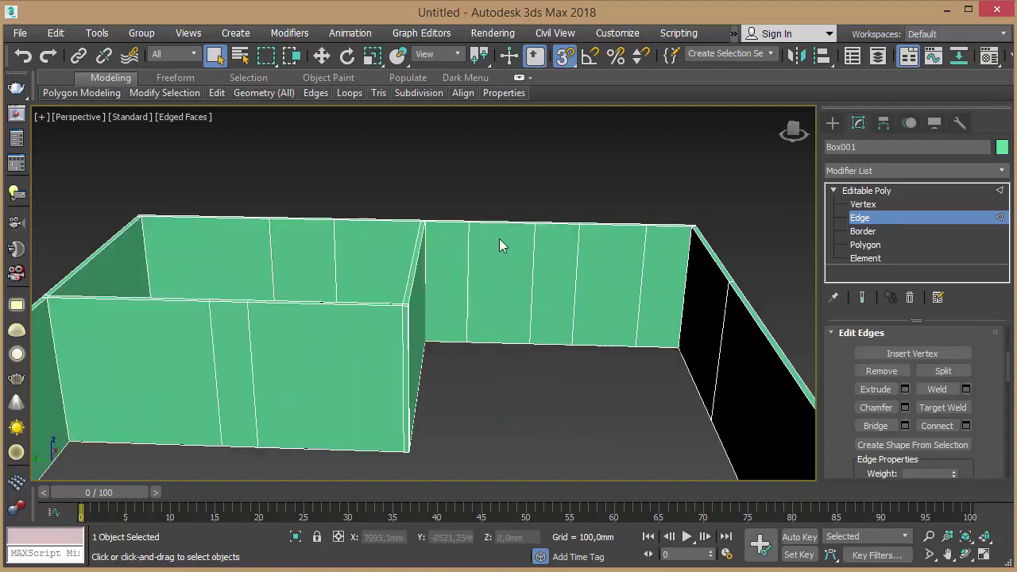
mouse_move(587, 218)
alt+middle_down()
mouse_move(565, 220)
mouse_move(601, 237)
mouse_move(515, 233)
mouse_move(491, 214)
mouse_move(448, 225)
alt+middle_up()
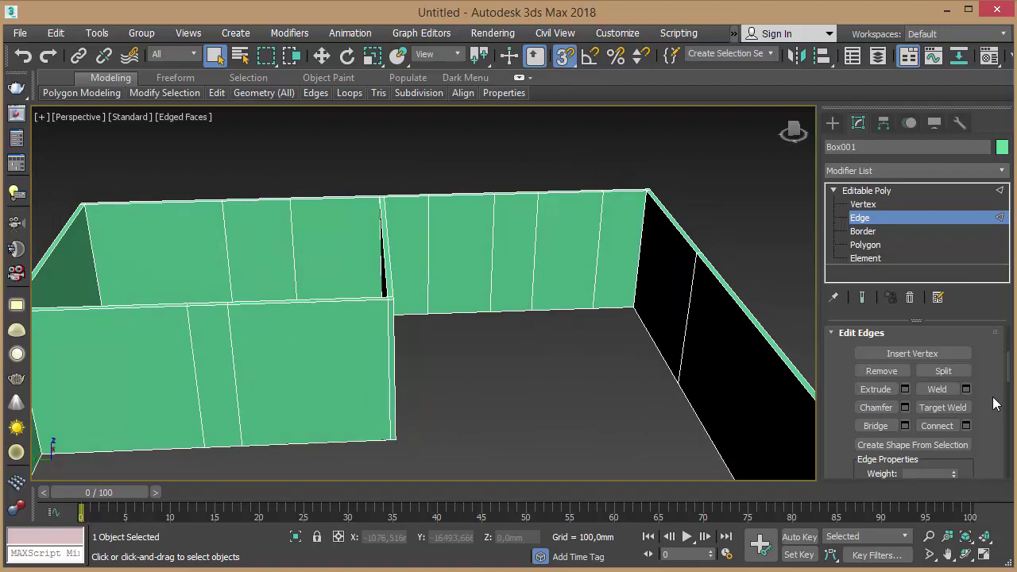
mouse_move(985, 389)
mouse_down()
mouse_move(982, 305)
mouse_move(977, 487)
mouse_up()
drag(994, 370, 984, 488)
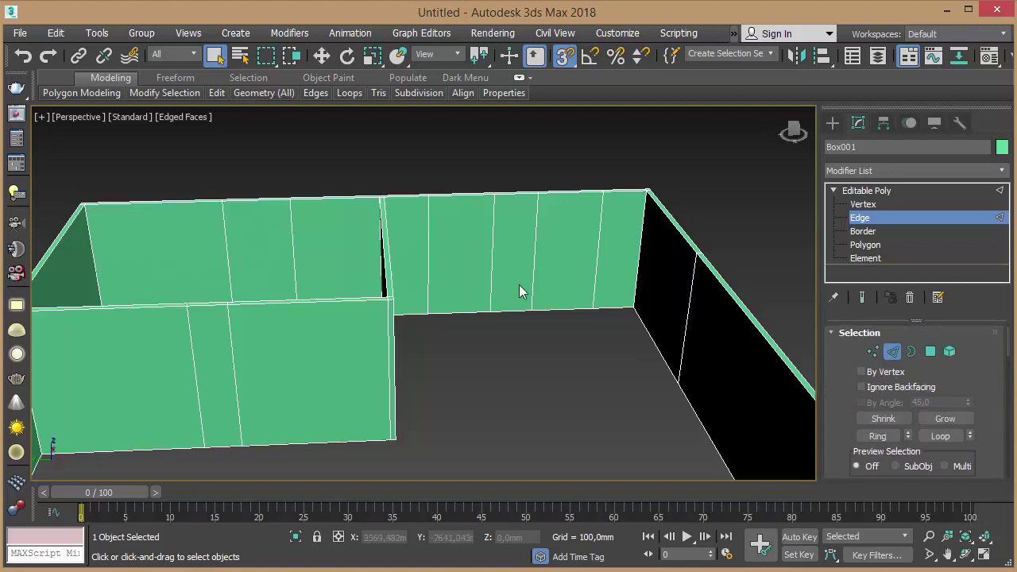
drag(332, 258, 329, 248)
middle_drag(330, 247, 416, 290)
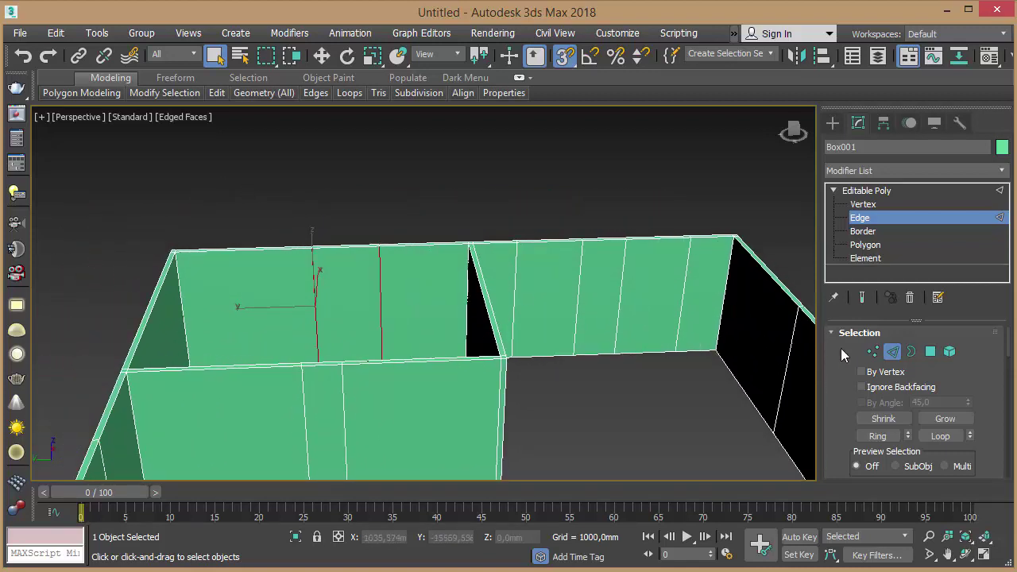
click(880, 388)
drag(971, 376, 971, 358)
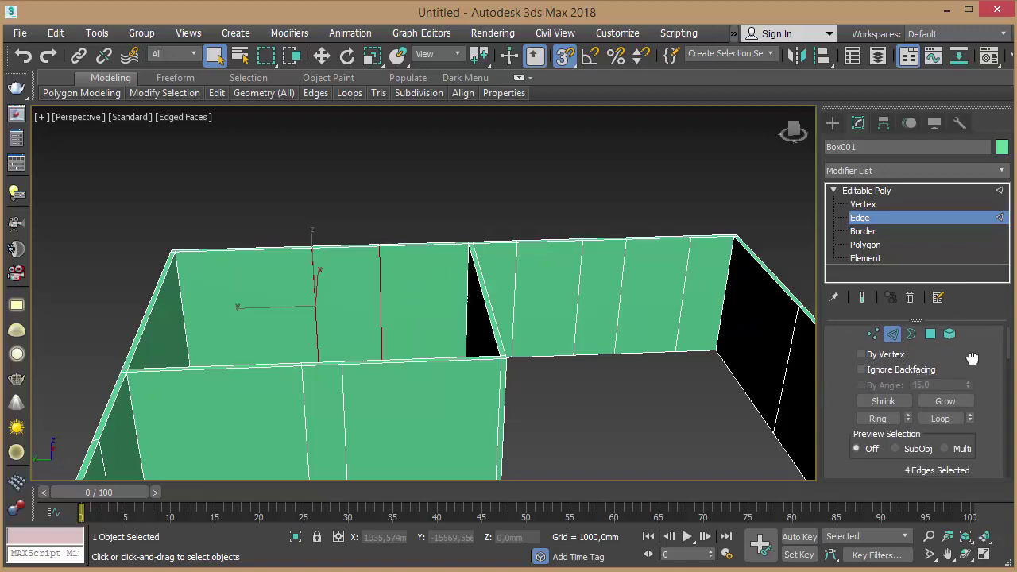
Window-select the two vertical edges bounding the window panel.
click(383, 178)
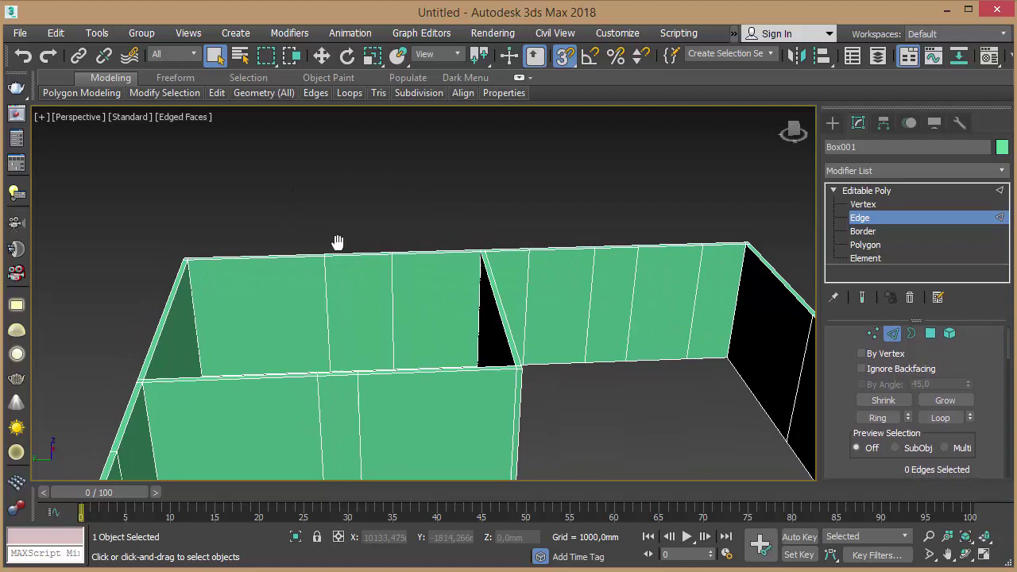
middle_drag(336, 241, 525, 409)
middle_drag(556, 379, 527, 330)
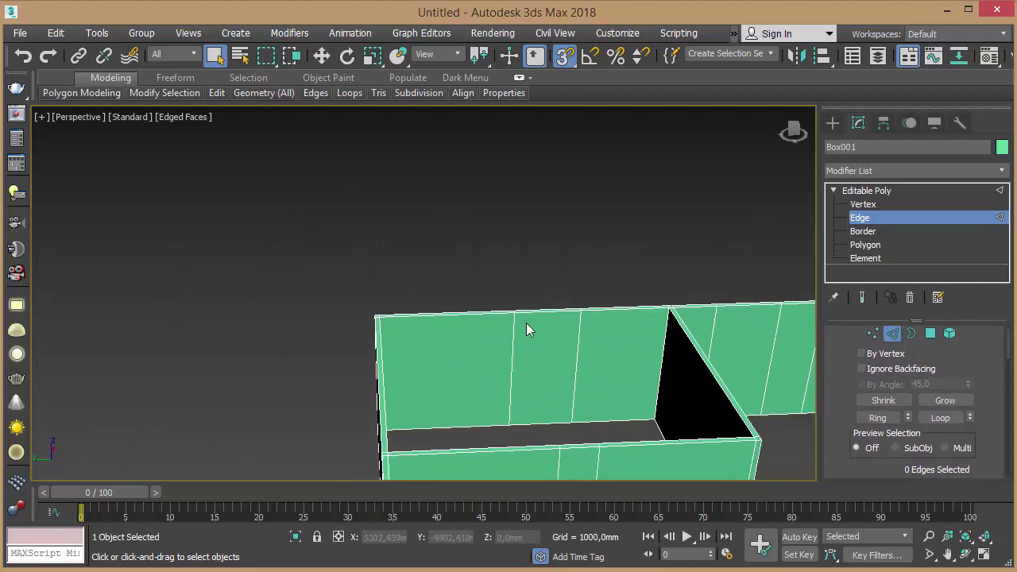
click(512, 343)
scroll(458, 265, down, 5)
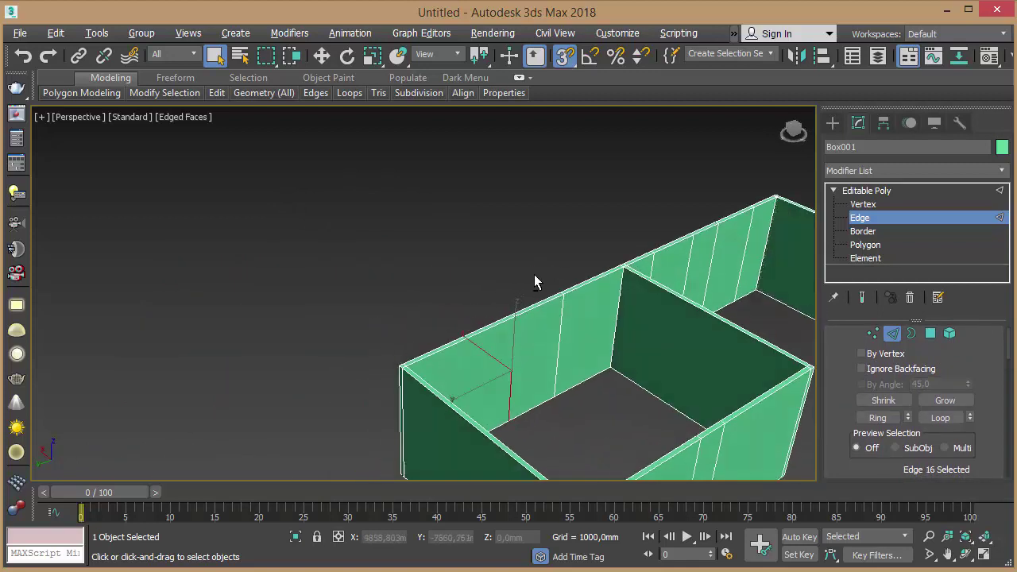
alt+middle_drag(534, 275, 673, 253)
scroll(674, 252, up, 5)
alt+middle_drag(455, 258, 476, 302)
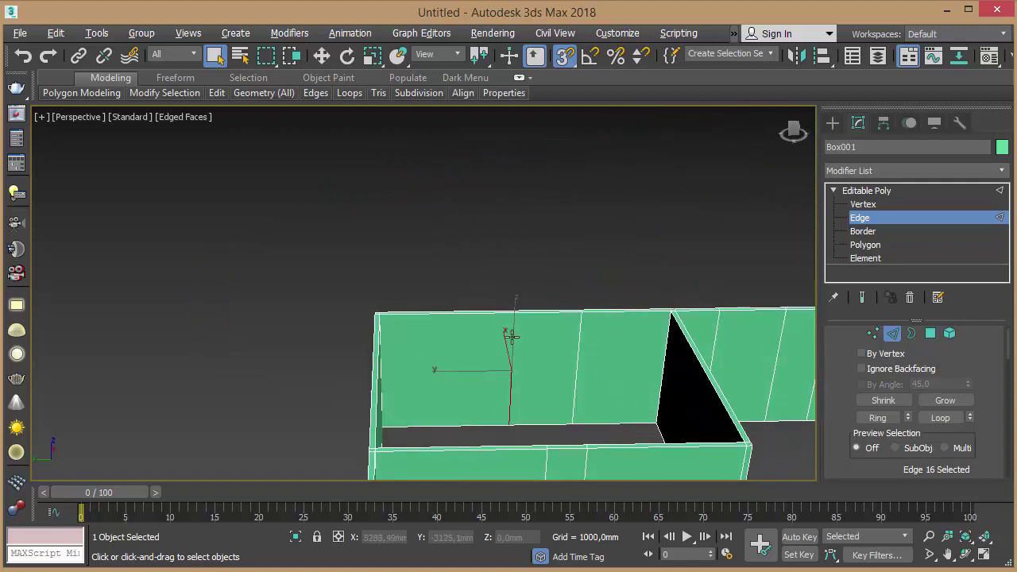
drag(509, 349, 608, 386)
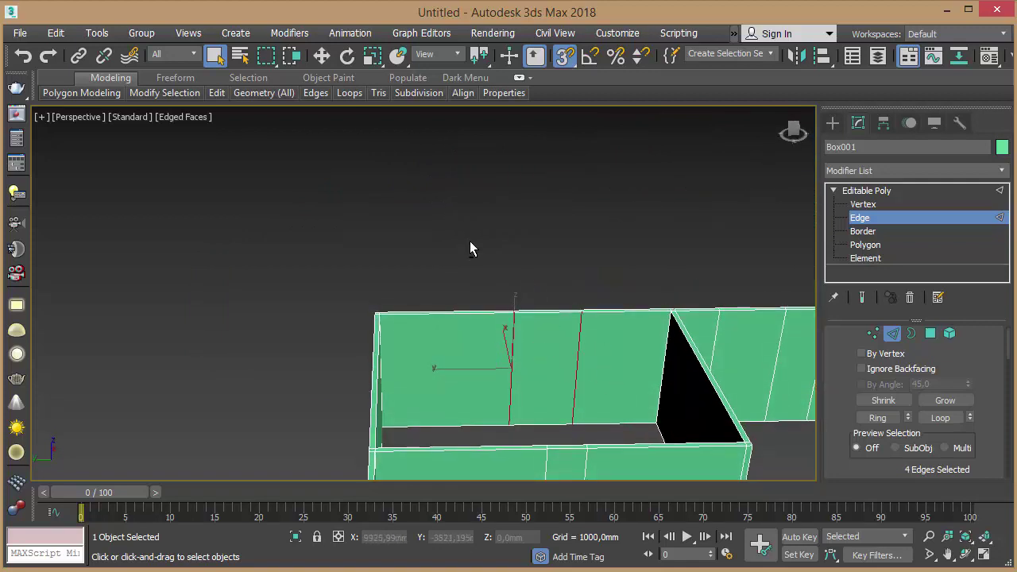
Orbit and zoom around the enclosure to inspect the selected edges.
mouse_move(431, 249)
alt+middle_down()
mouse_move(587, 260)
mouse_move(660, 232)
mouse_move(586, 257)
mouse_move(525, 252)
alt+middle_up()
scroll(661, 232, down, 5)
scroll(669, 230, up, 5)
mouse_move(469, 241)
alt+middle_down()
mouse_move(420, 239)
mouse_move(488, 263)
mouse_move(630, 265)
mouse_move(619, 242)
alt+middle_up()
scroll(630, 265, down, 5)
scroll(619, 242, up, 5)
alt+middle_drag(533, 245, 441, 266)
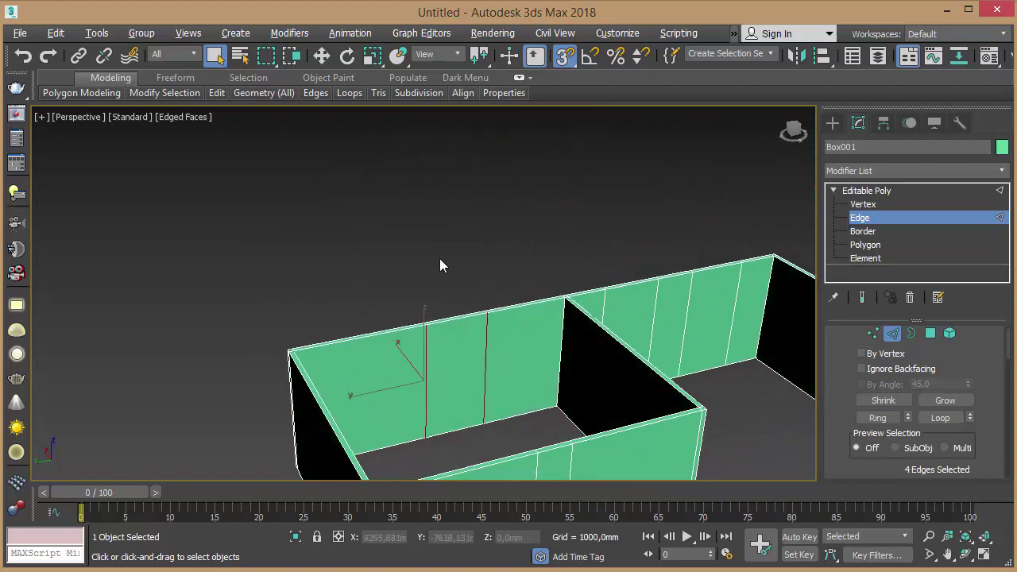
mouse_move(977, 359)
mouse_down()
mouse_move(983, 305)
mouse_move(974, 280)
mouse_up()
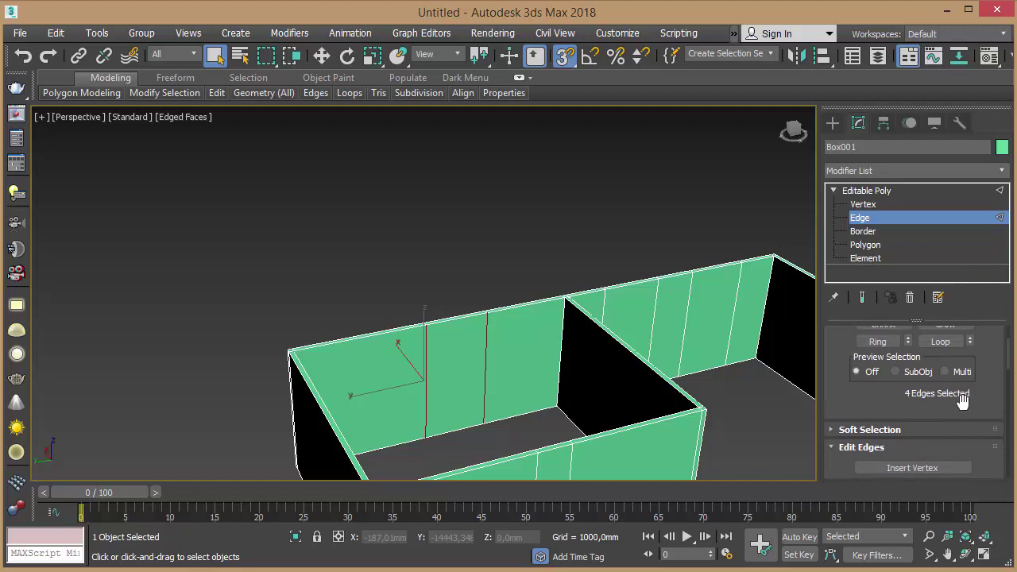
drag(971, 412, 991, 302)
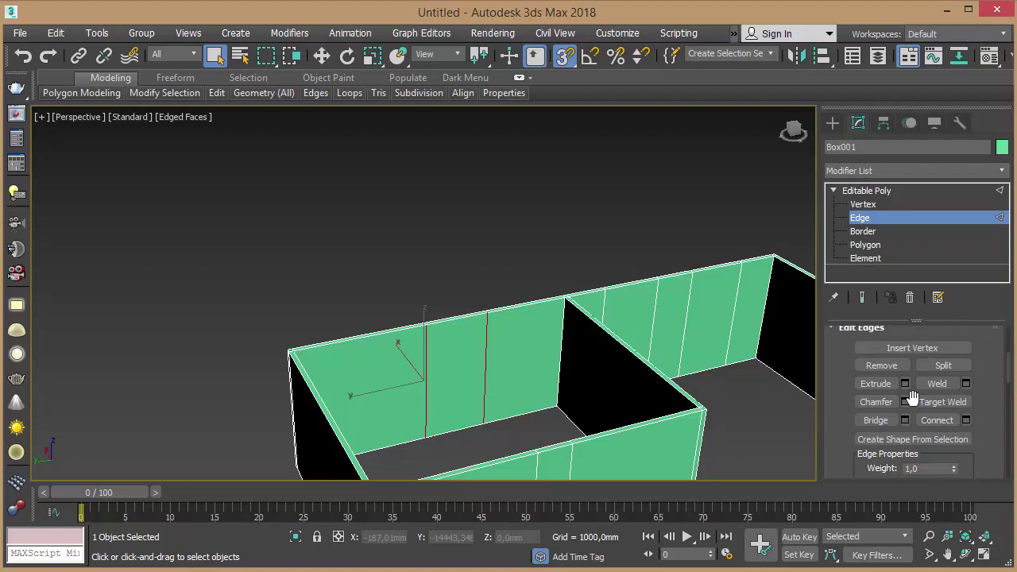
Connect the selected vertical edges with 2 segments, adding two horizontal edges across the wall panel.
click(967, 420)
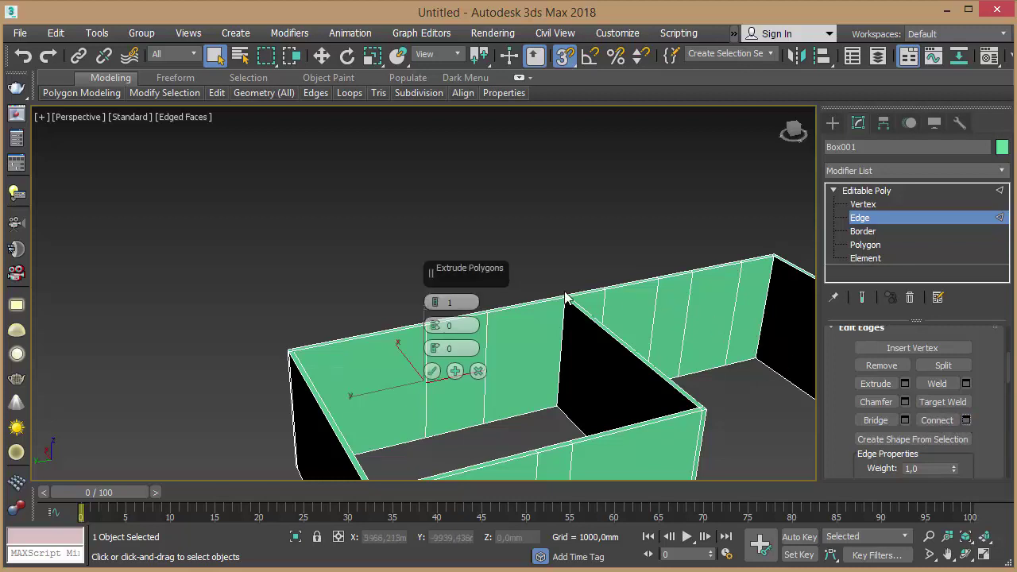
click(437, 303)
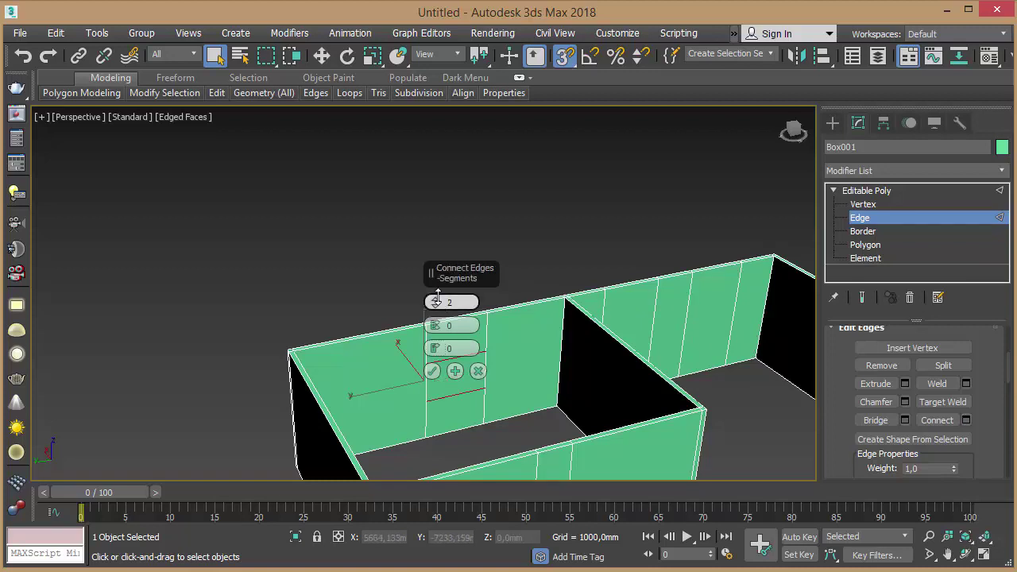
mouse_move(536, 329)
middle_down()
mouse_move(658, 351)
mouse_move(609, 345)
middle_up()
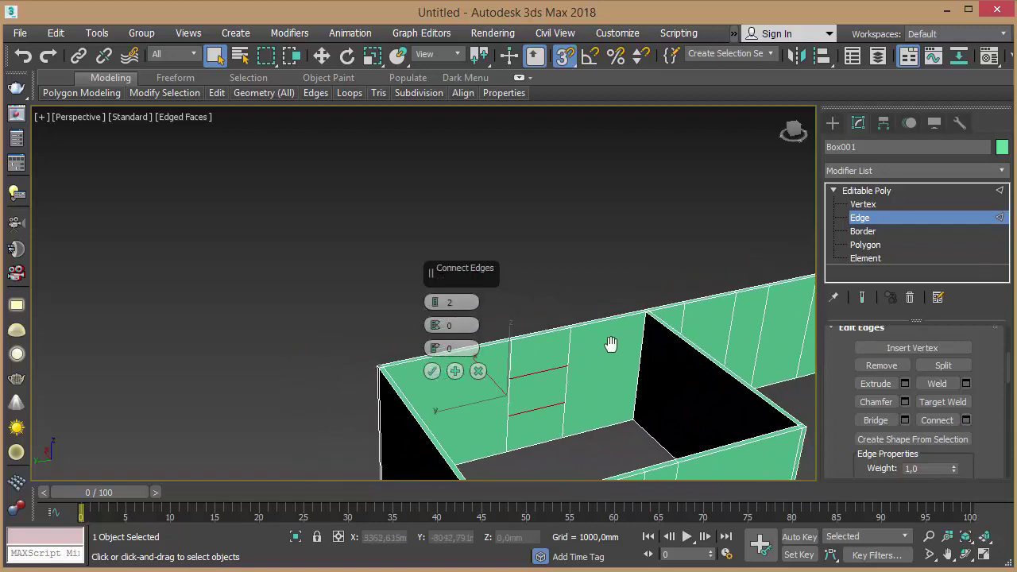
double_click(458, 300)
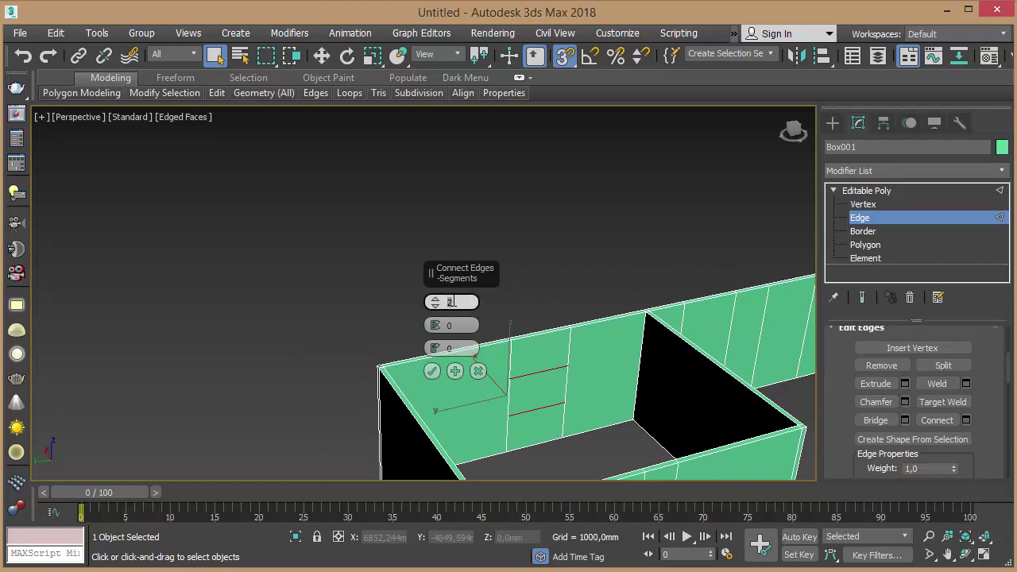
click(433, 371)
mouse_move(609, 306)
middle_down()
mouse_move(626, 263)
mouse_move(431, 268)
mouse_move(495, 242)
mouse_move(497, 282)
middle_up()
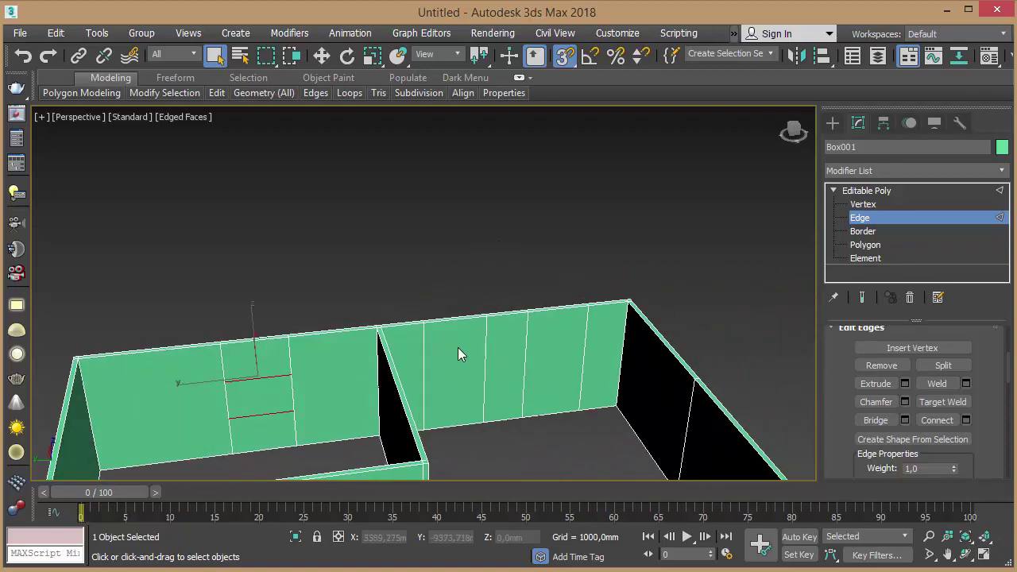
Add two horizontal edges across the next wall section, undoing and redoing the 2-segment Connect.
drag(495, 368, 546, 378)
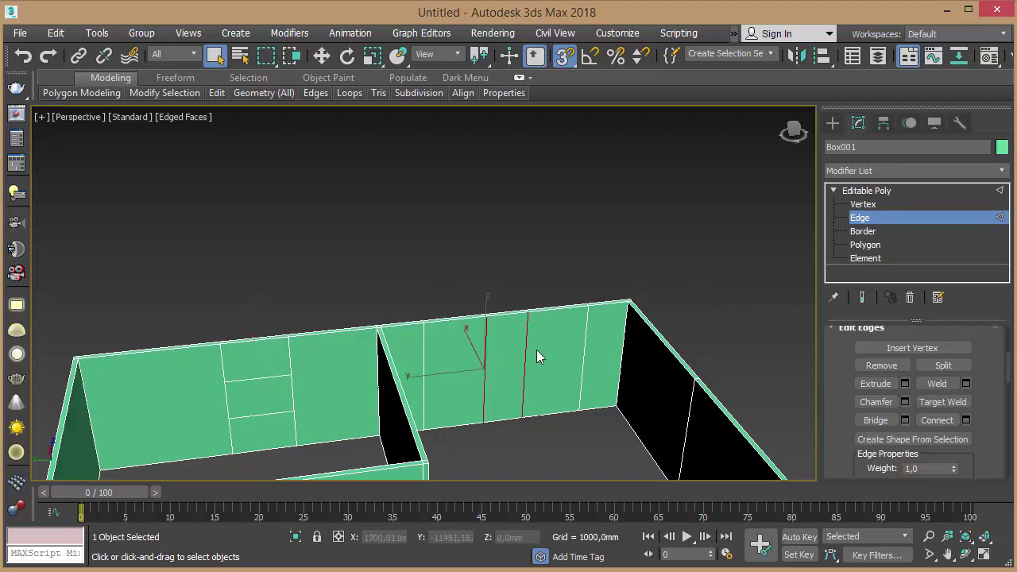
mouse_move(537, 350)
alt+middle_down()
mouse_move(485, 302)
mouse_move(556, 306)
alt+middle_up()
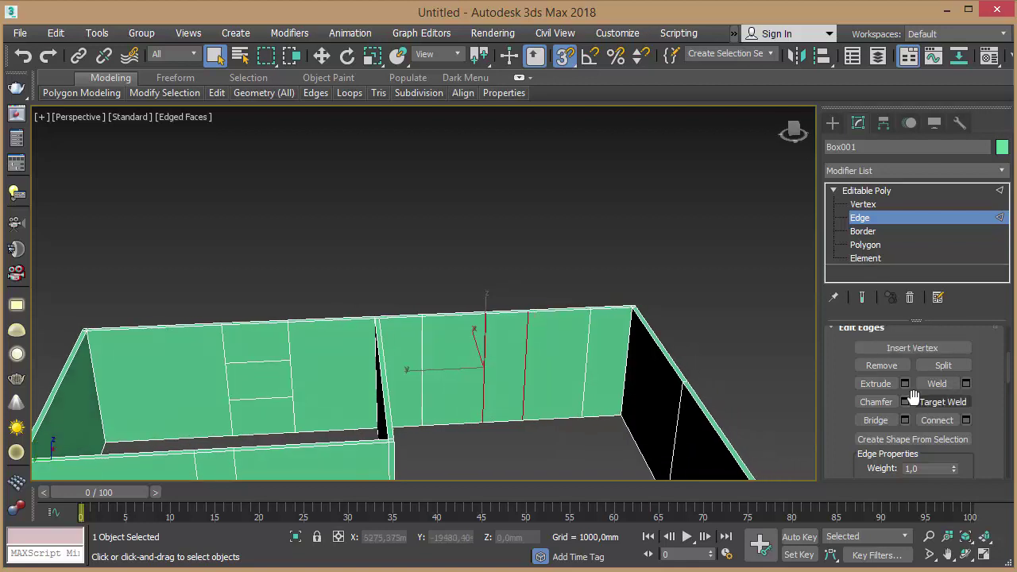
click(966, 419)
click(433, 372)
mouse_move(517, 282)
alt+middle_down()
mouse_move(516, 297)
mouse_move(532, 299)
alt+middle_up()
key(ctrl+z)
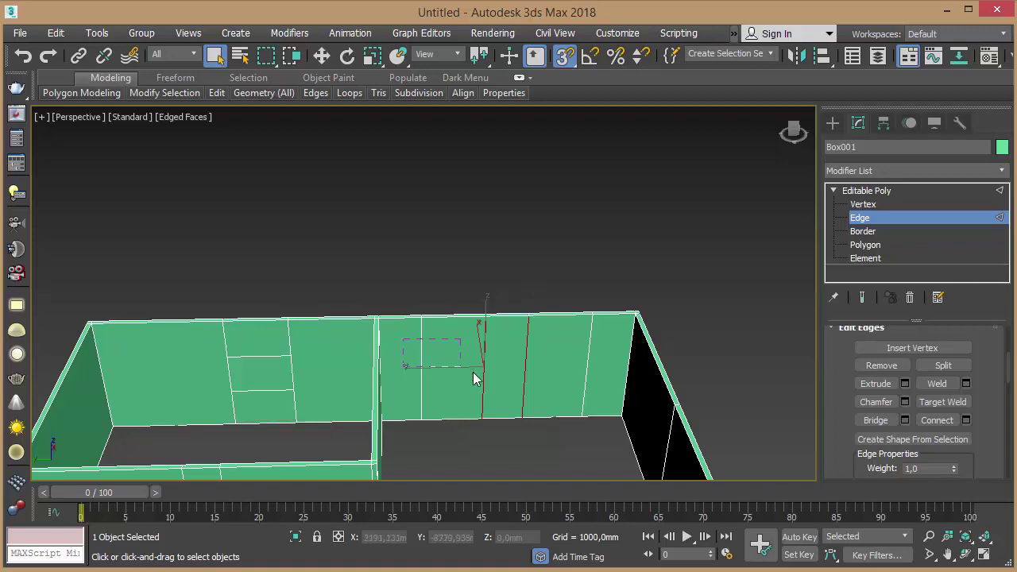
key(ctrl+z)
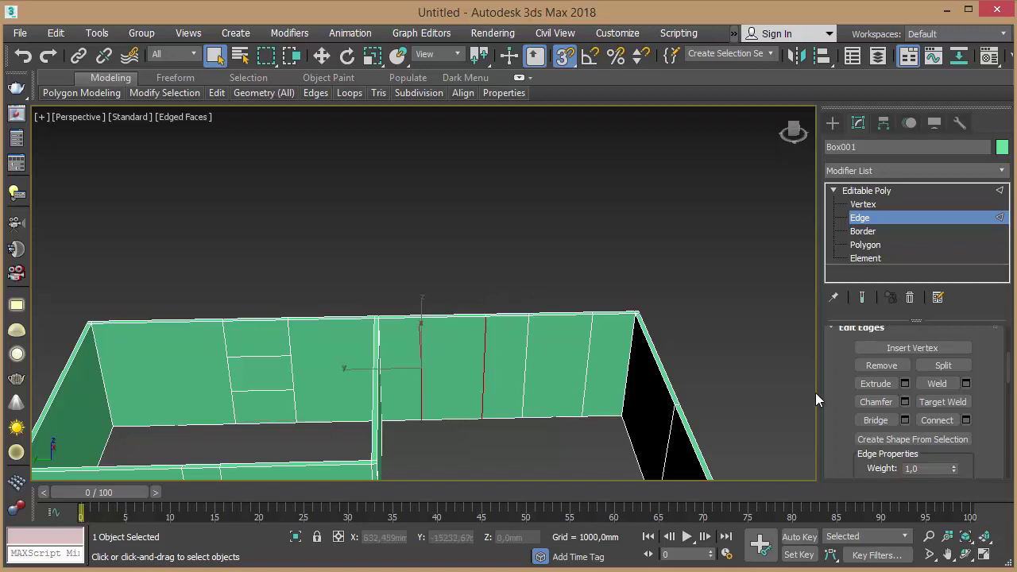
click(966, 420)
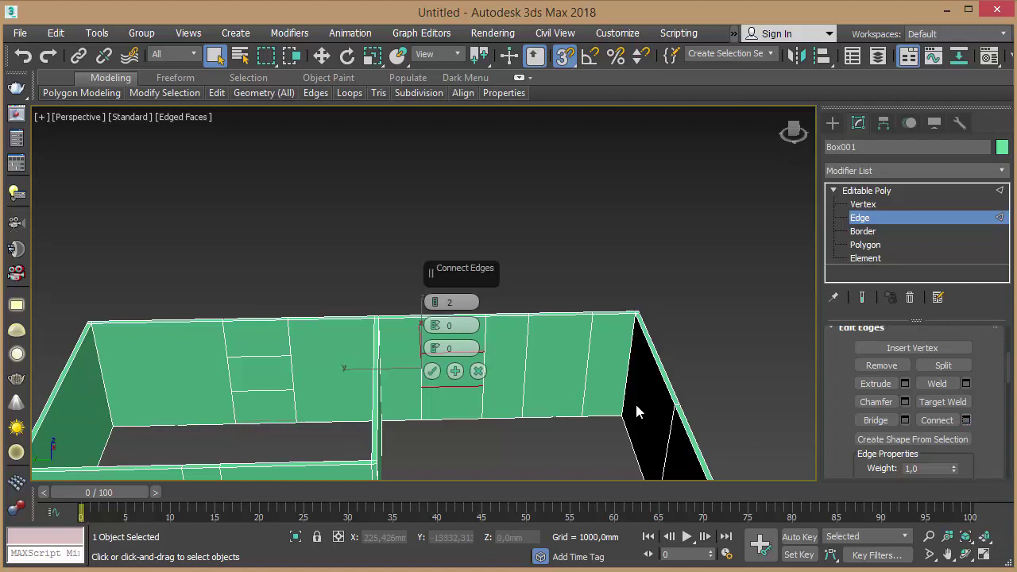
click(432, 371)
Add 2-segment horizontal edges across the right-hand section and a front-wall section.
drag(603, 397, 604, 399)
click(966, 421)
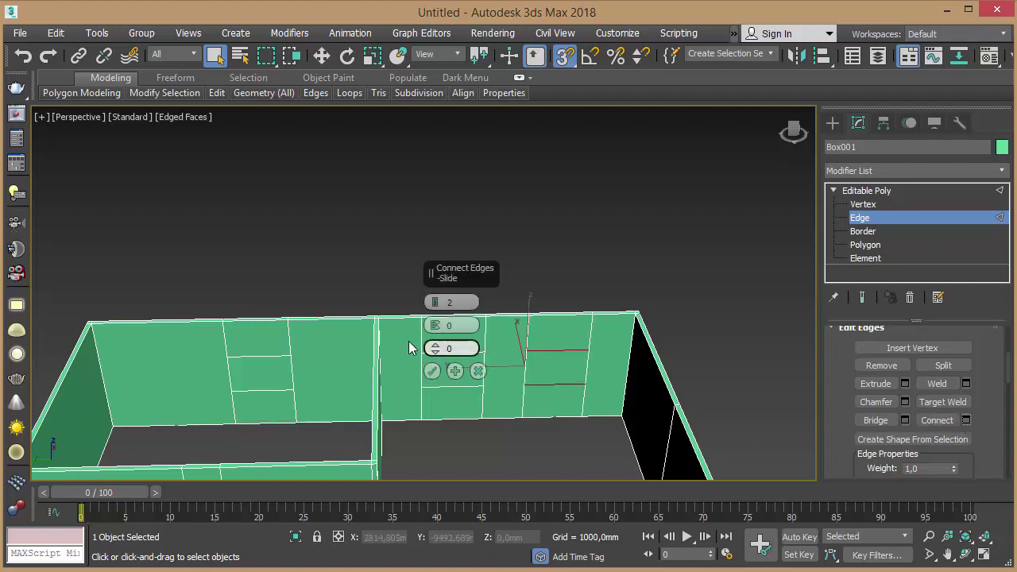
click(432, 371)
mouse_move(586, 254)
alt+middle_down()
mouse_move(368, 244)
mouse_move(390, 247)
mouse_move(307, 228)
mouse_move(535, 220)
mouse_move(416, 254)
mouse_move(454, 291)
mouse_move(488, 381)
mouse_move(480, 360)
alt+middle_up()
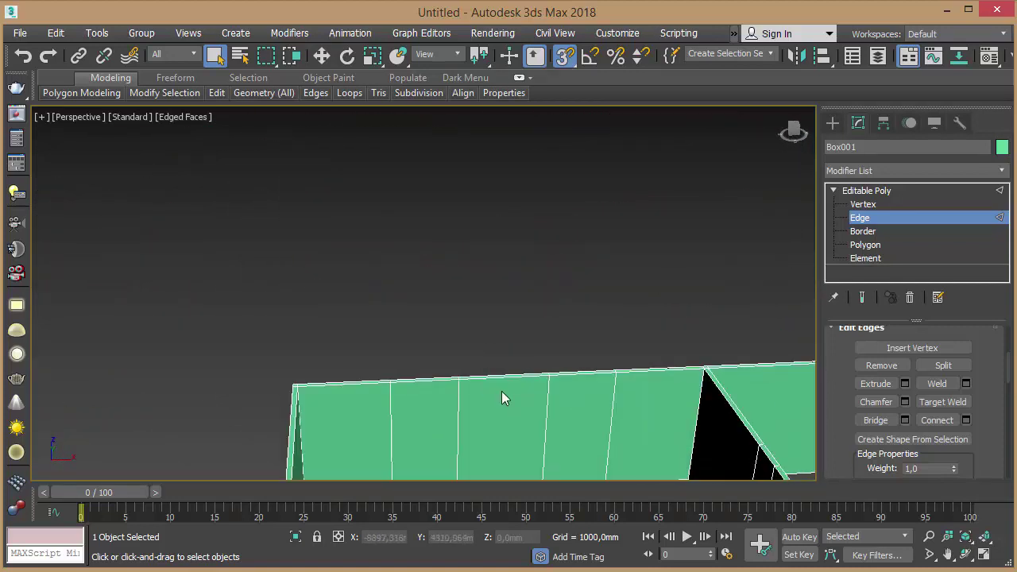
scroll(502, 391, up, 5)
scroll(470, 256, up, 3)
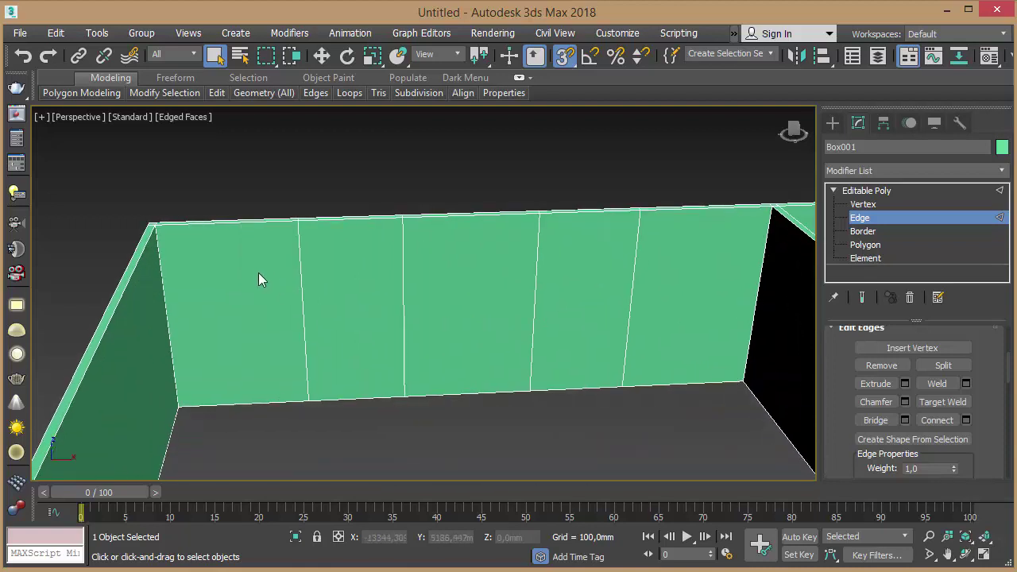
click(966, 419)
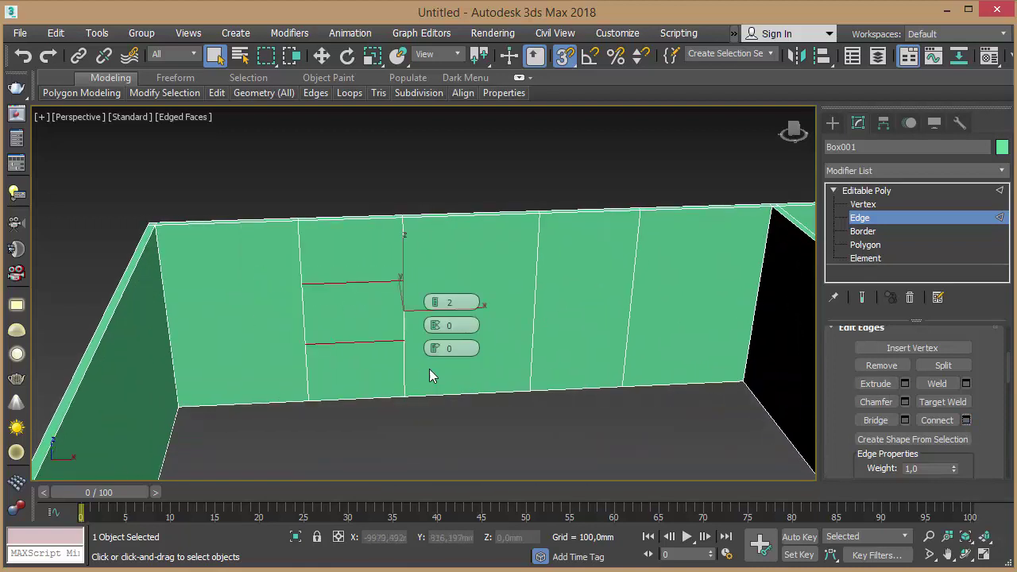
click(430, 371)
Connect two more vertical edges further right with a pair of horizontal edges.
drag(481, 256, 689, 349)
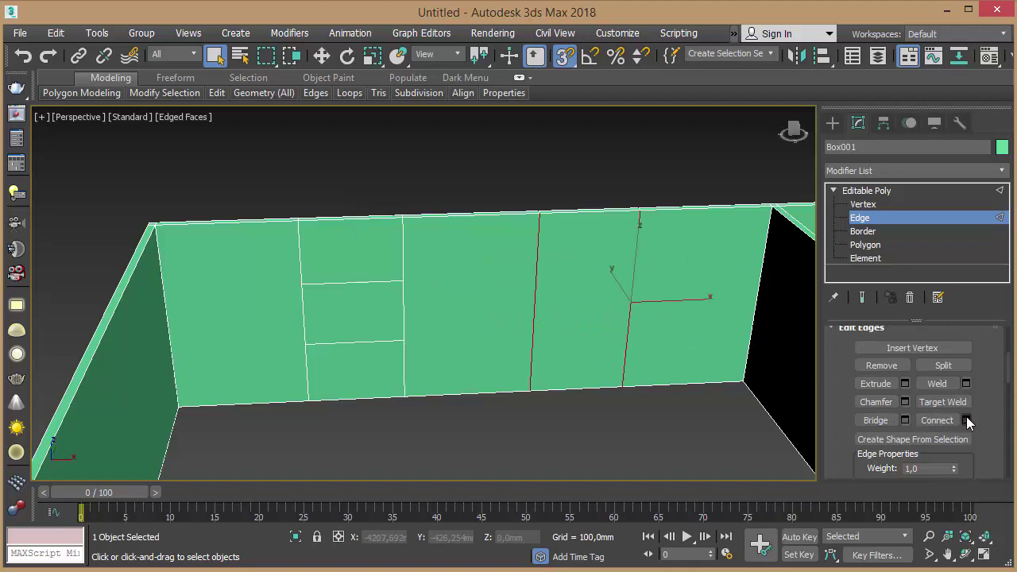
click(967, 420)
click(430, 371)
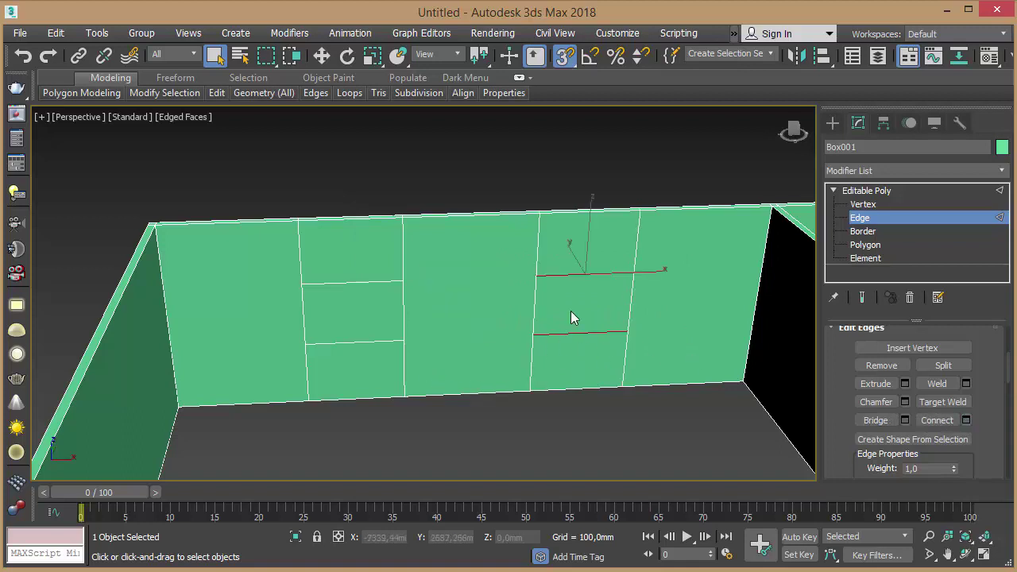
alt+middle_drag(576, 314, 618, 318)
mouse_move(656, 352)
alt+middle_down()
mouse_move(466, 365)
mouse_move(521, 370)
mouse_move(549, 334)
mouse_move(642, 291)
mouse_move(622, 284)
alt+middle_up()
alt+middle_drag(502, 308, 475, 292)
mouse_move(379, 207)
alt+middle_down()
mouse_move(459, 310)
mouse_move(437, 374)
mouse_move(349, 274)
alt+middle_up()
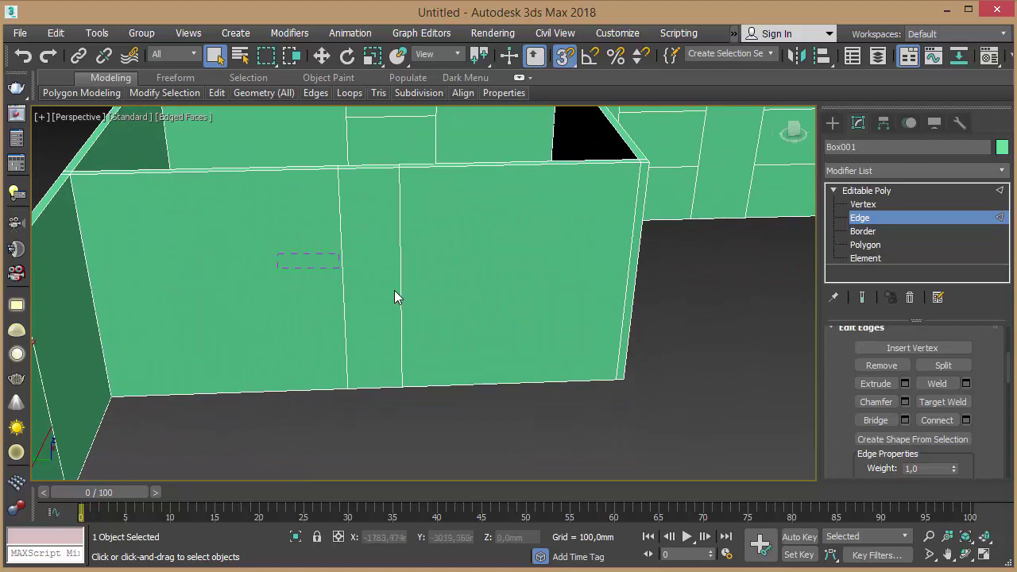
Split the narrow inner wall section with a single horizontal edge using Connect with 1 segment.
drag(415, 310, 414, 311)
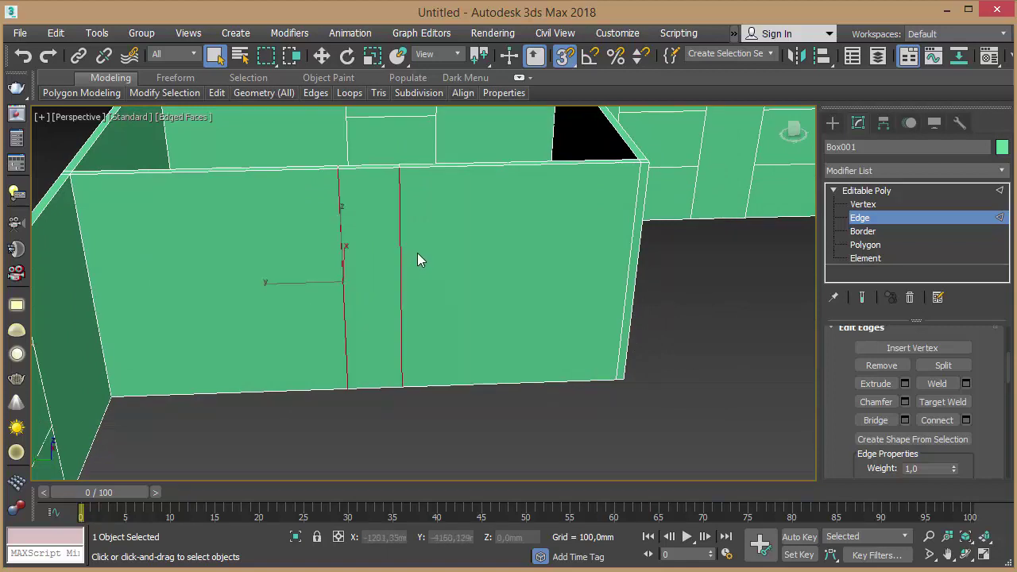
mouse_move(980, 355)
mouse_down()
mouse_move(983, 420)
mouse_move(987, 368)
mouse_up()
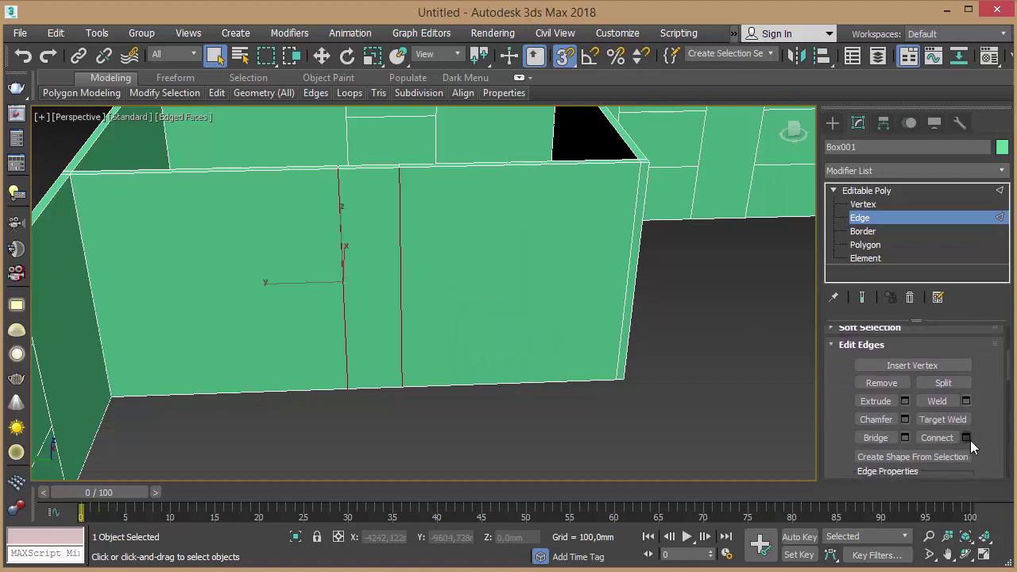
click(966, 437)
click(453, 302)
text(1)
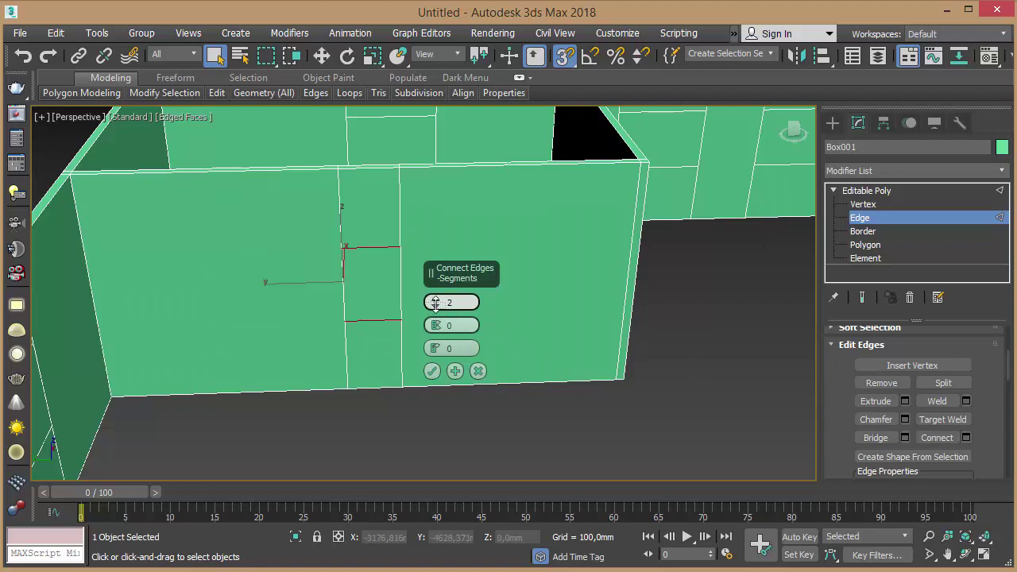
key(Tab)
click(432, 371)
Select the top and bottom edges of the long wall.
mouse_move(710, 279)
alt+middle_down()
mouse_move(528, 310)
mouse_move(645, 299)
alt+middle_up()
scroll(645, 299, up, 5)
scroll(667, 273, down, 5)
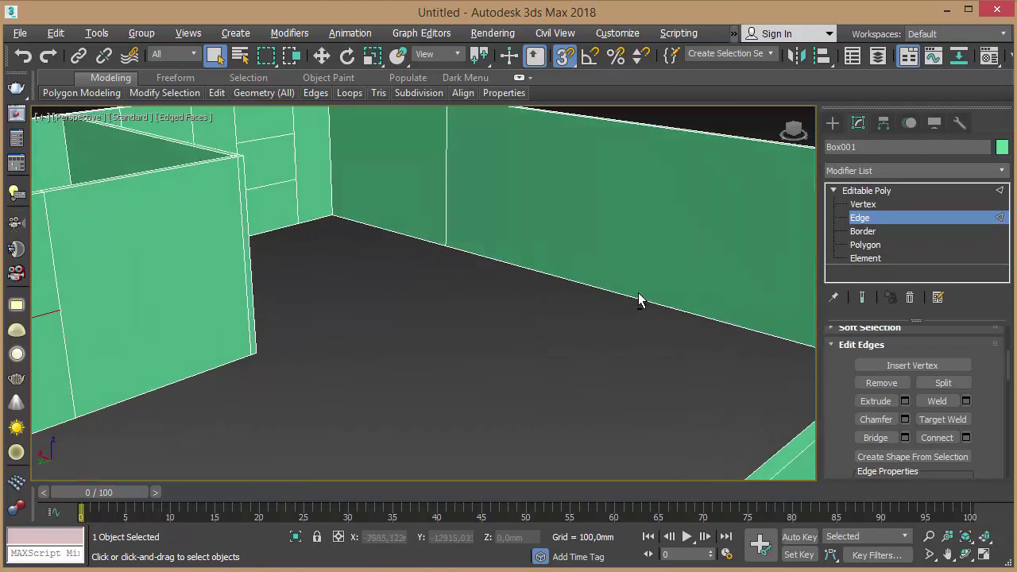
mouse_move(561, 229)
middle_down()
mouse_move(495, 306)
mouse_move(596, 322)
mouse_move(488, 295)
mouse_move(501, 321)
mouse_move(411, 325)
mouse_move(311, 373)
mouse_move(560, 108)
middle_up()
mouse_move(495, 293)
alt+middle_down()
mouse_move(646, 220)
mouse_move(466, 313)
mouse_move(572, 308)
mouse_move(409, 297)
mouse_move(441, 344)
alt+middle_up()
mouse_move(508, 298)
alt+middle_down()
mouse_move(563, 271)
mouse_move(629, 284)
mouse_move(619, 274)
alt+middle_up()
drag(286, 204, 315, 432)
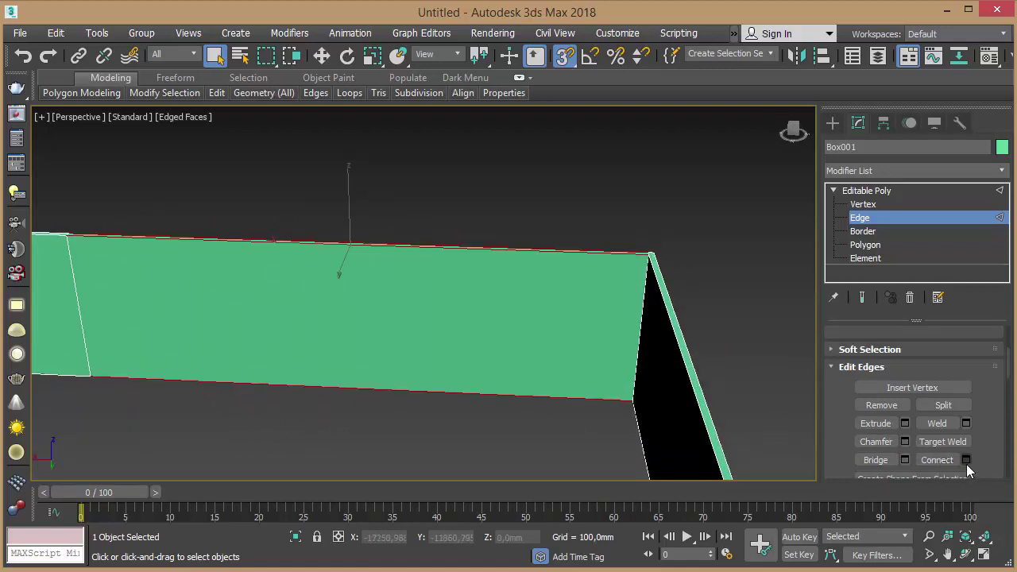
Add a vertical edge between the long wall's top and bottom edges and slide it left near the corner.
click(966, 460)
click(431, 371)
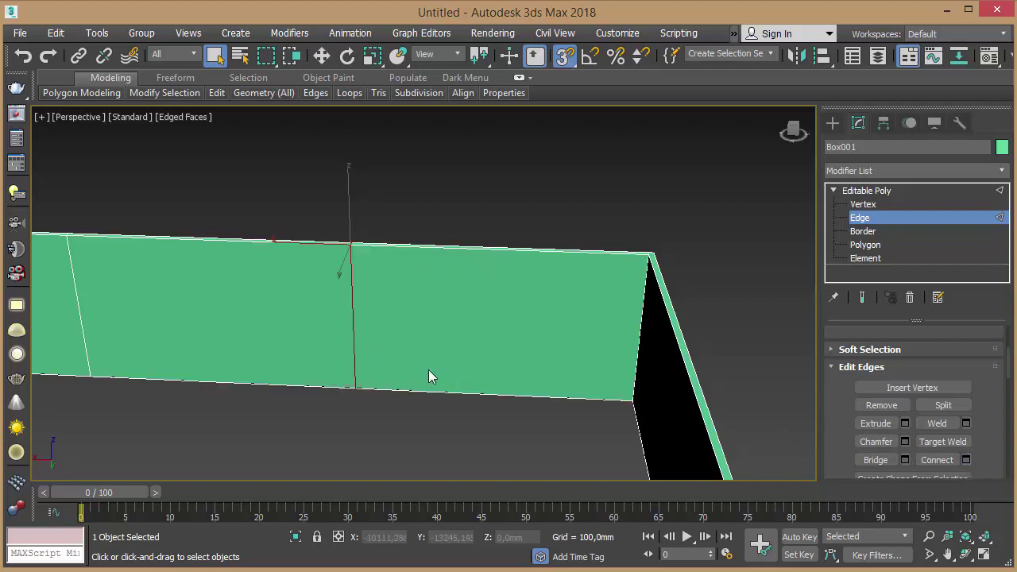
key(w)
drag(321, 320, 138, 312)
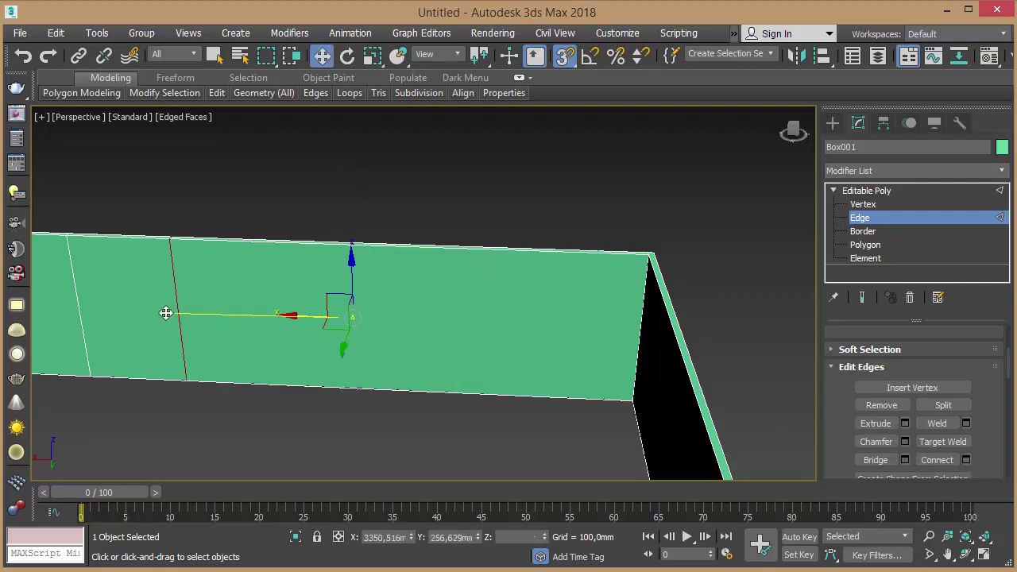
key(s)
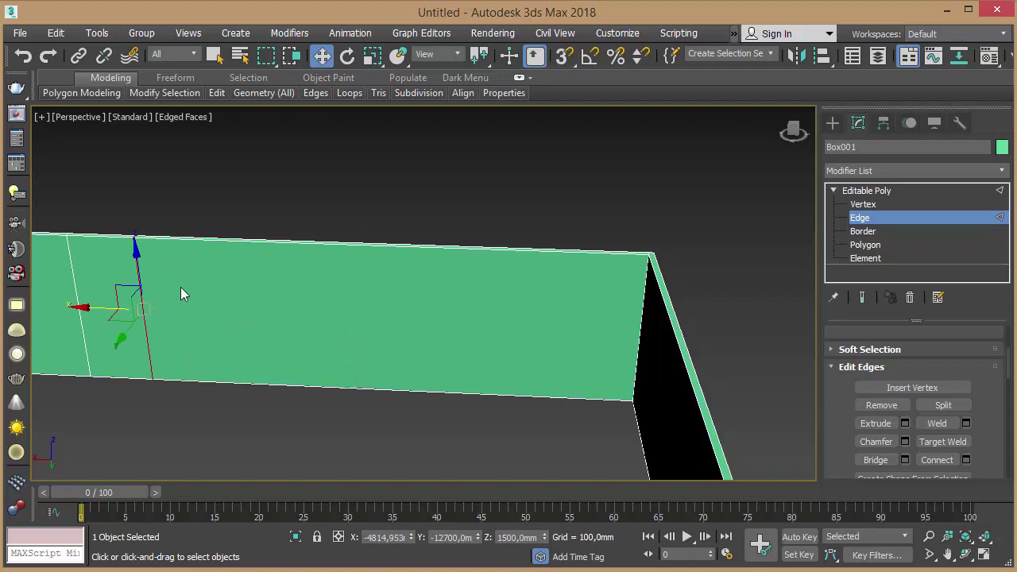
middle_drag(181, 287, 382, 374)
drag(382, 375, 367, 375)
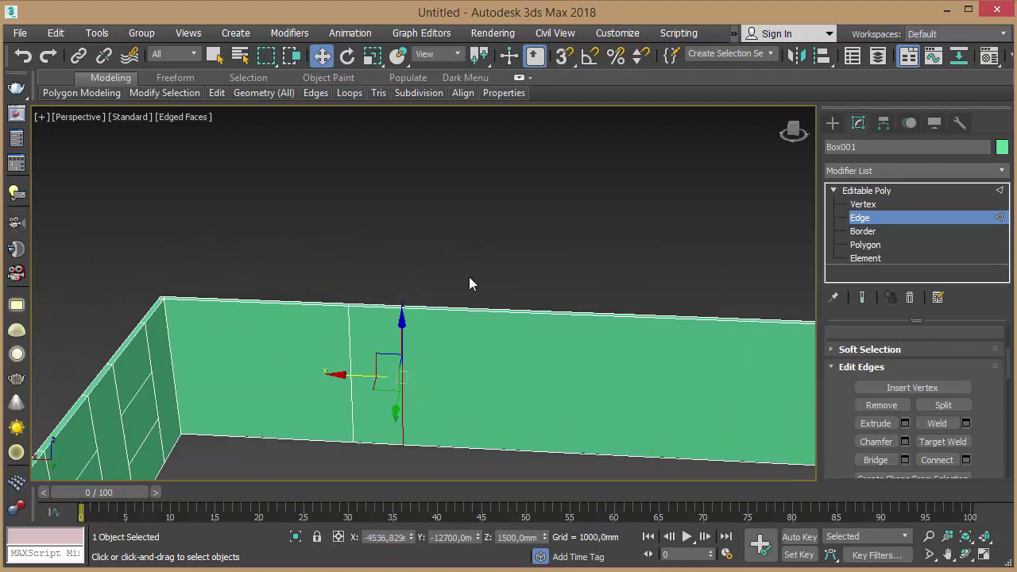
Join the two close vertical edges with one horizontal edge and raise it toward the wall top.
drag(461, 388, 462, 389)
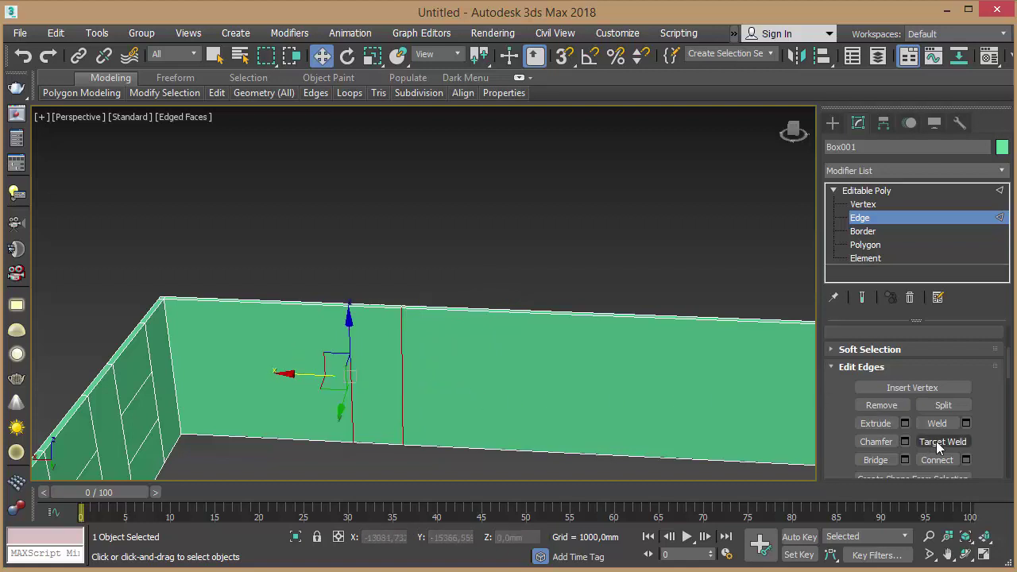
click(966, 460)
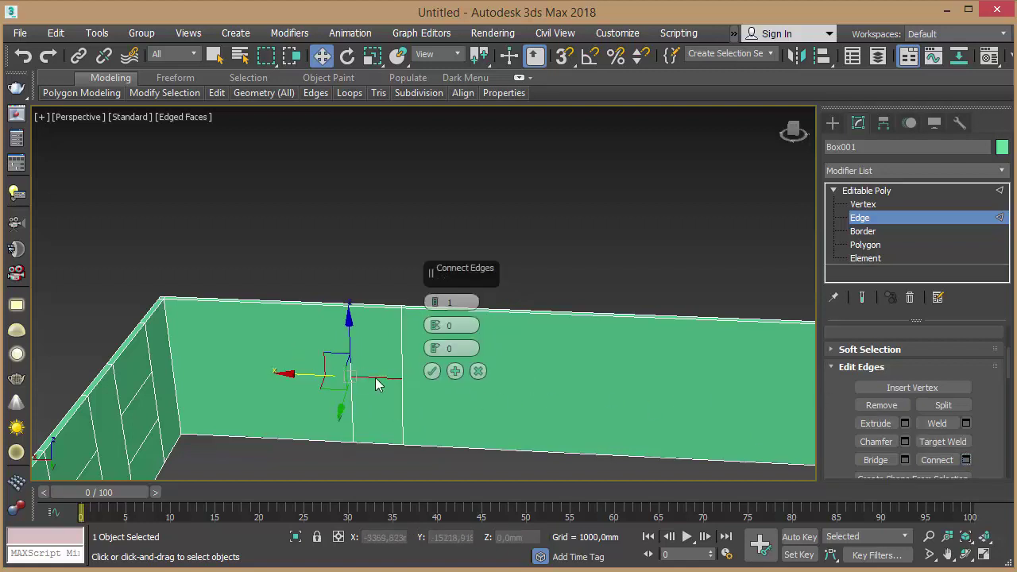
click(432, 371)
click(377, 356)
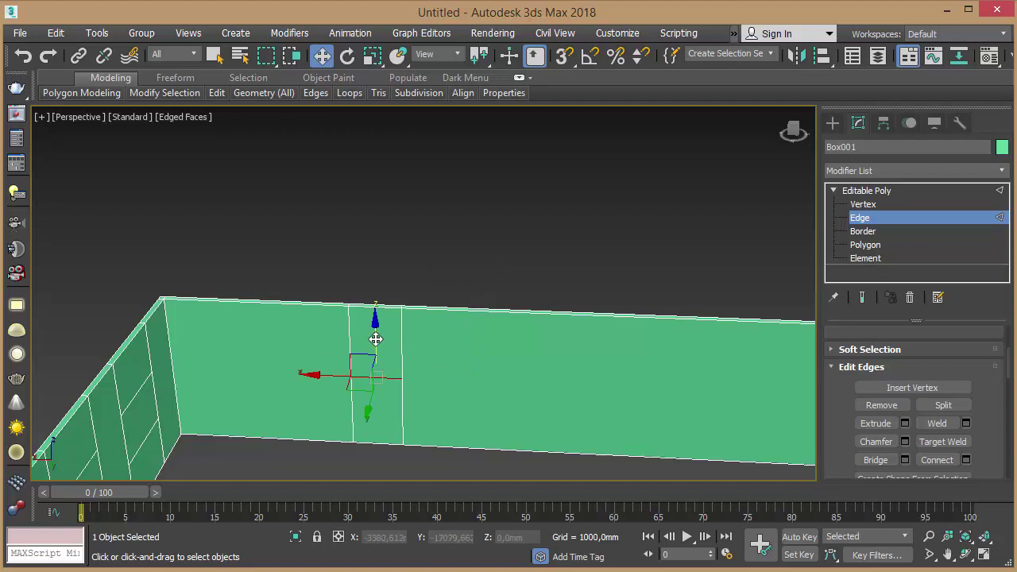
drag(372, 317, 427, 258)
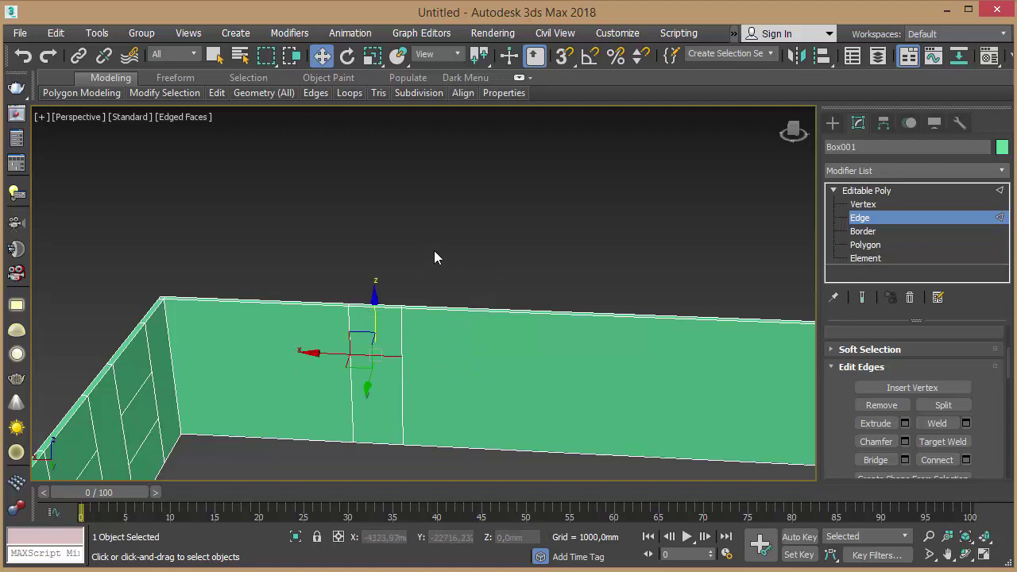
alt+middle_drag(498, 276, 520, 278)
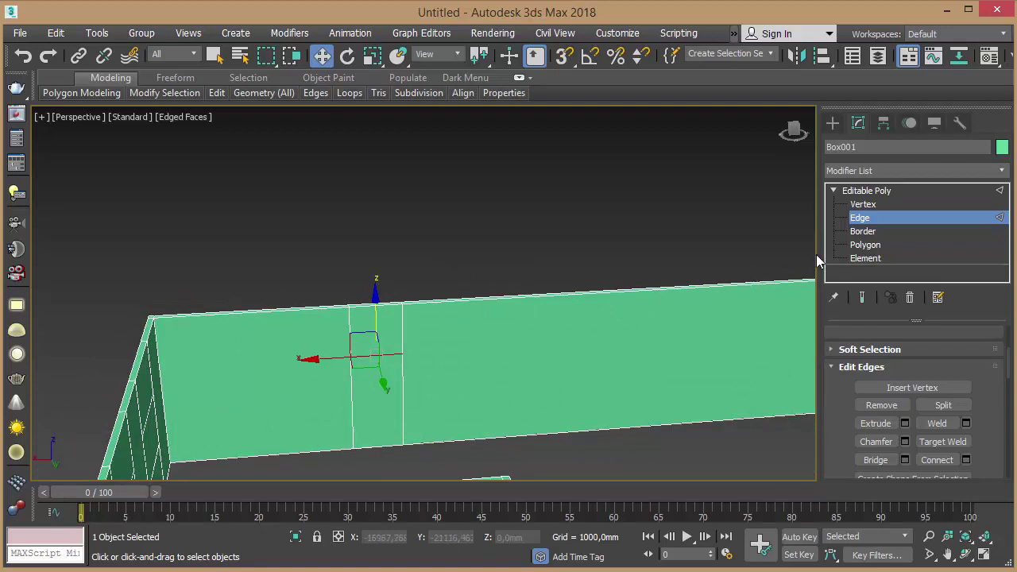
At Vertex level, set the door-head vertices' Z height to 2200 mm.
click(863, 204)
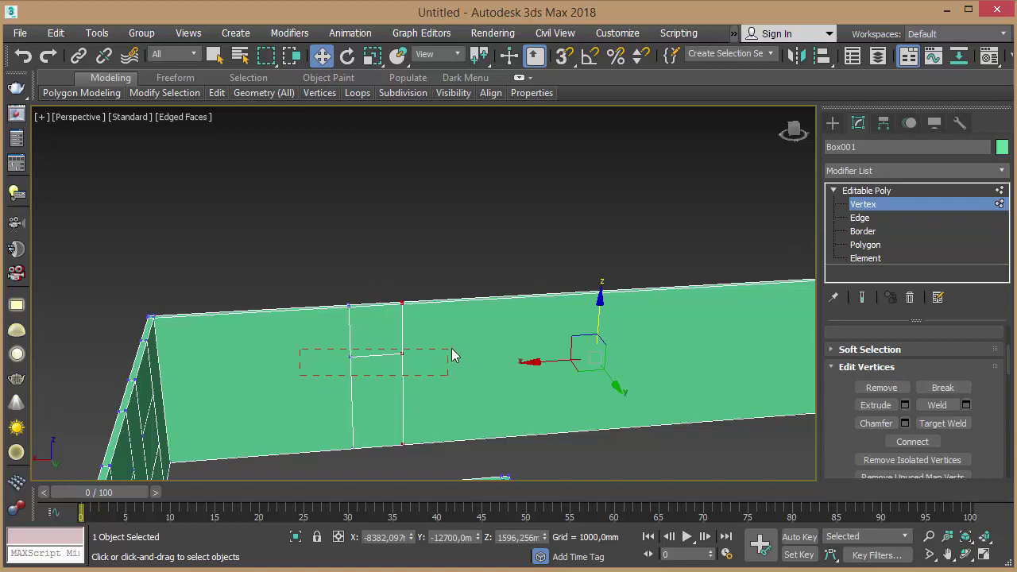
drag(451, 349, 453, 348)
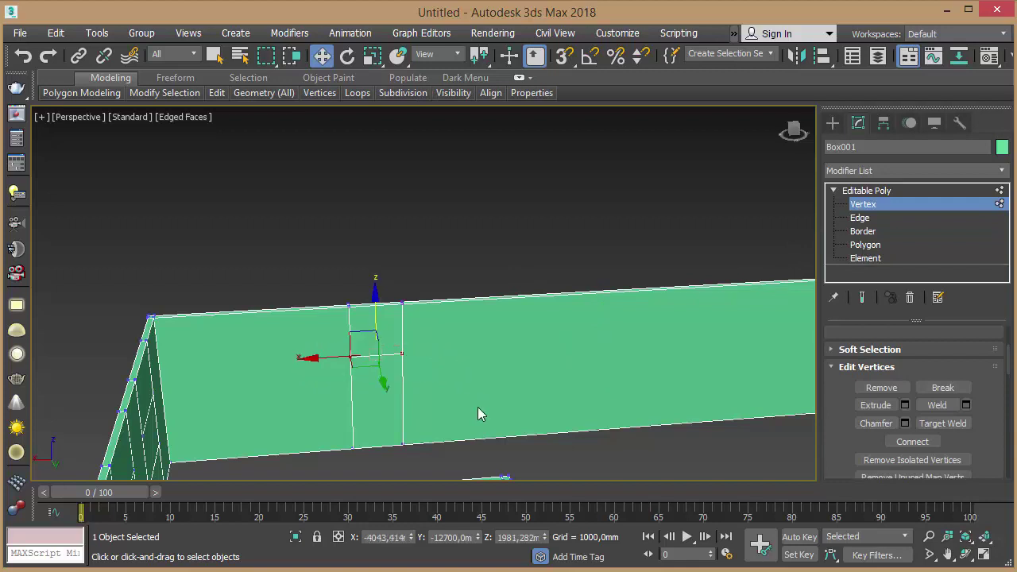
double_click(535, 537)
text(2)
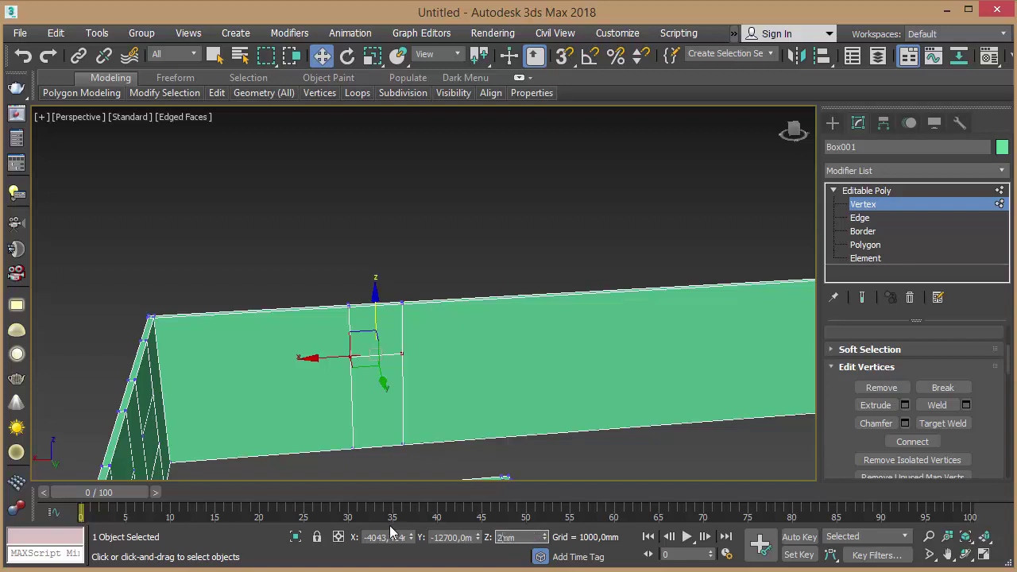
text(00mm)
key(Return)
Reselect the vertices of the door's top line and enter 2200 mm in the Z field.
mouse_move(634, 512)
alt+middle_down()
mouse_move(562, 353)
mouse_move(573, 276)
mouse_move(807, 384)
mouse_move(786, 340)
mouse_move(485, 309)
alt+middle_up()
scroll(509, 427, down, 5)
mouse_move(509, 427)
middle_down()
mouse_move(527, 345)
mouse_move(660, 342)
mouse_move(472, 325)
mouse_move(386, 513)
mouse_move(438, 390)
mouse_move(425, 421)
mouse_move(473, 354)
middle_up()
scroll(445, 401, up, 5)
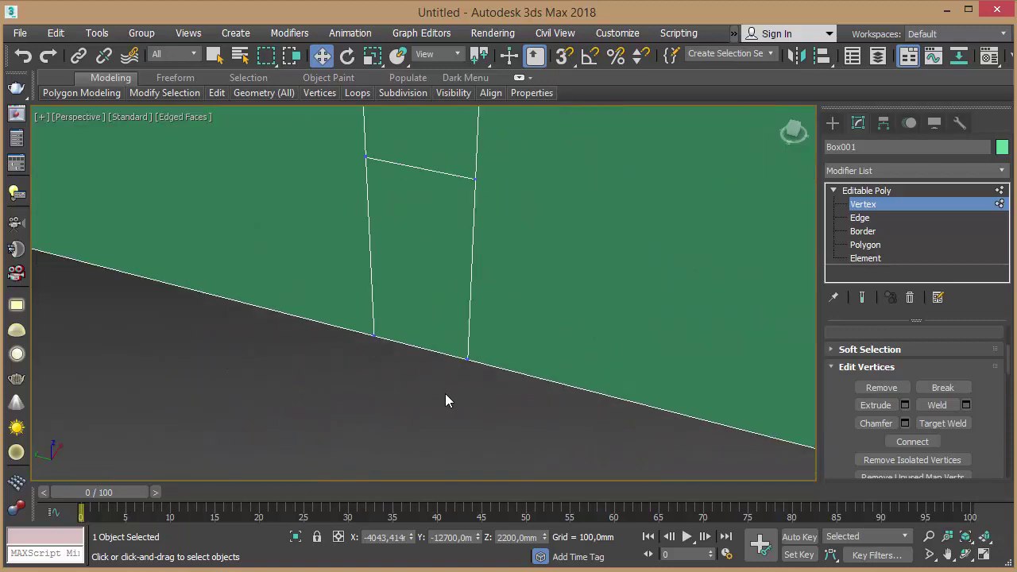
alt+middle_drag(375, 216, 339, 252)
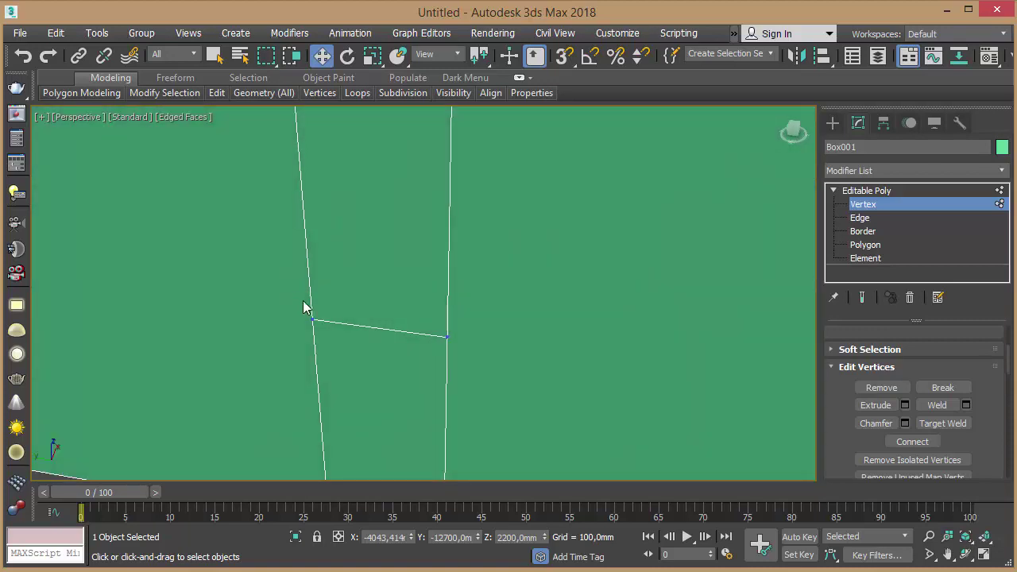
drag(511, 383, 511, 383)
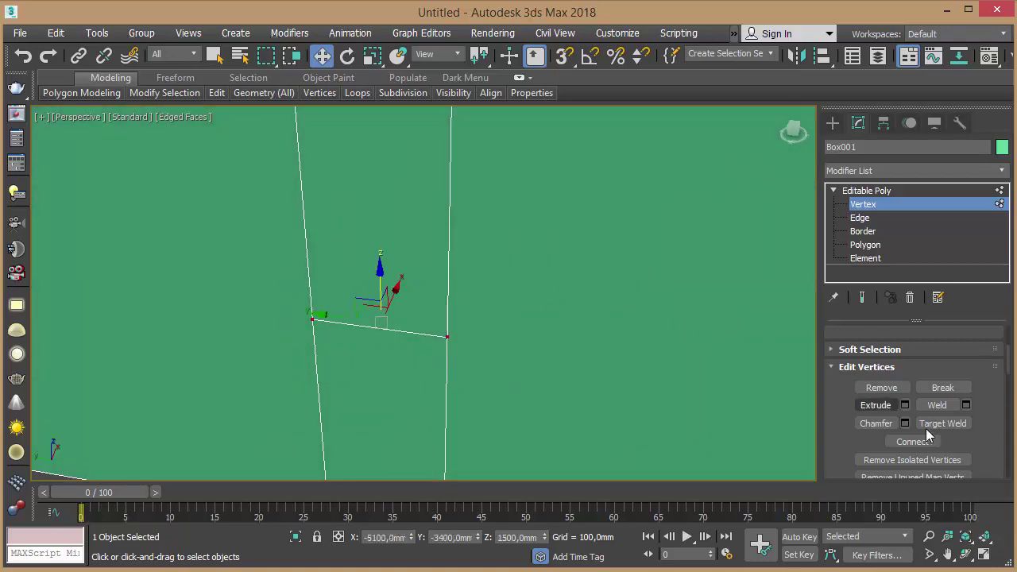
mouse_move(981, 442)
mouse_down()
mouse_move(996, 353)
mouse_move(971, 481)
mouse_up()
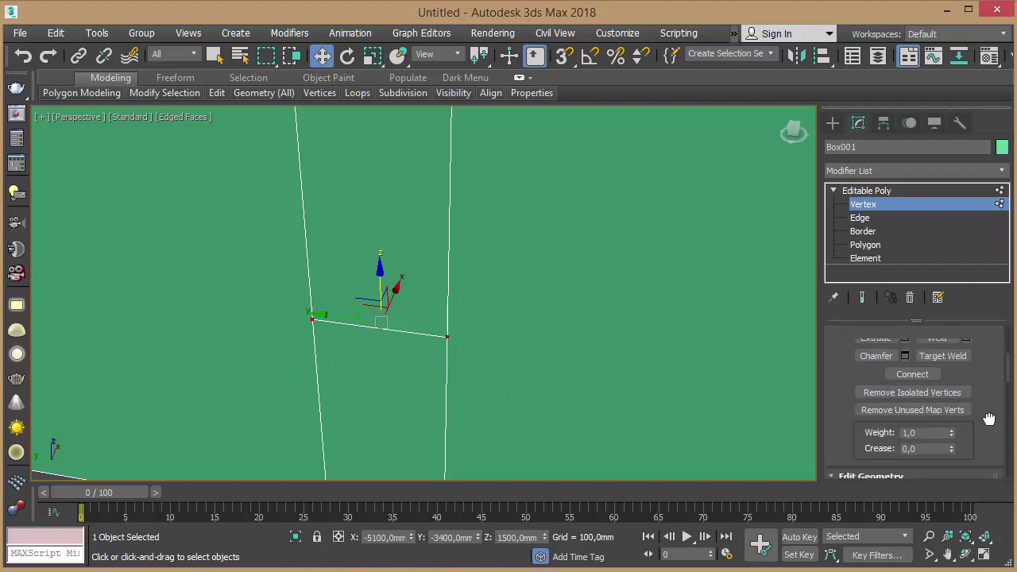
click(516, 537)
right_click(475, 537)
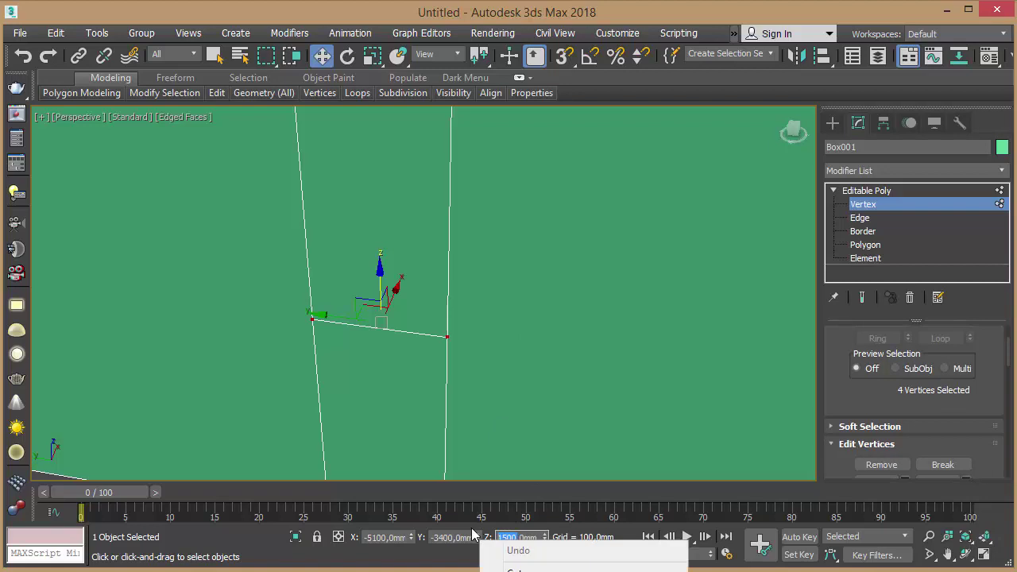
click(497, 537)
double_click(501, 538)
text(22)
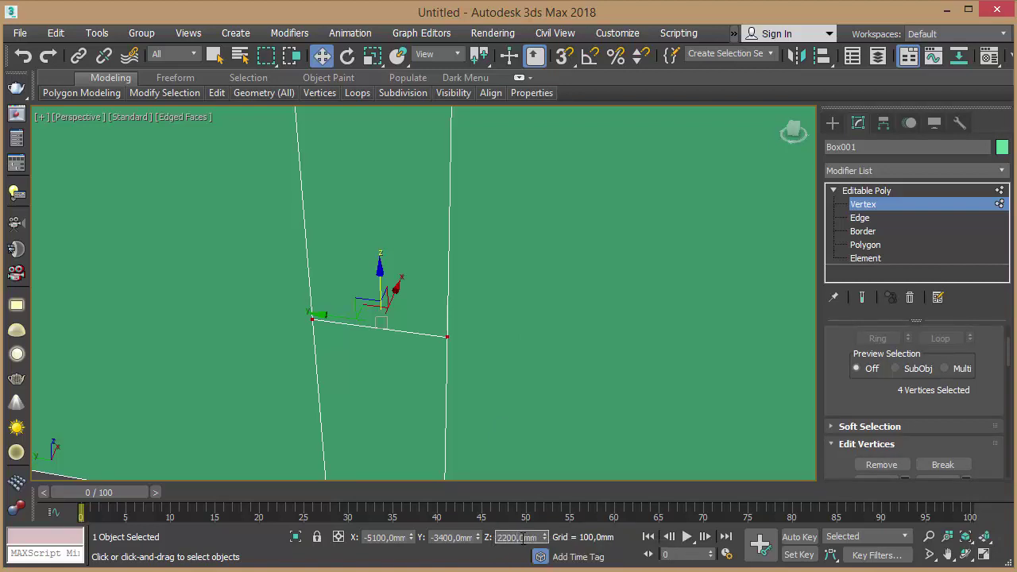
key(Return)
Zoom out over the whole room layout and switch Box001 to Polygon level.
scroll(501, 300, down, 5)
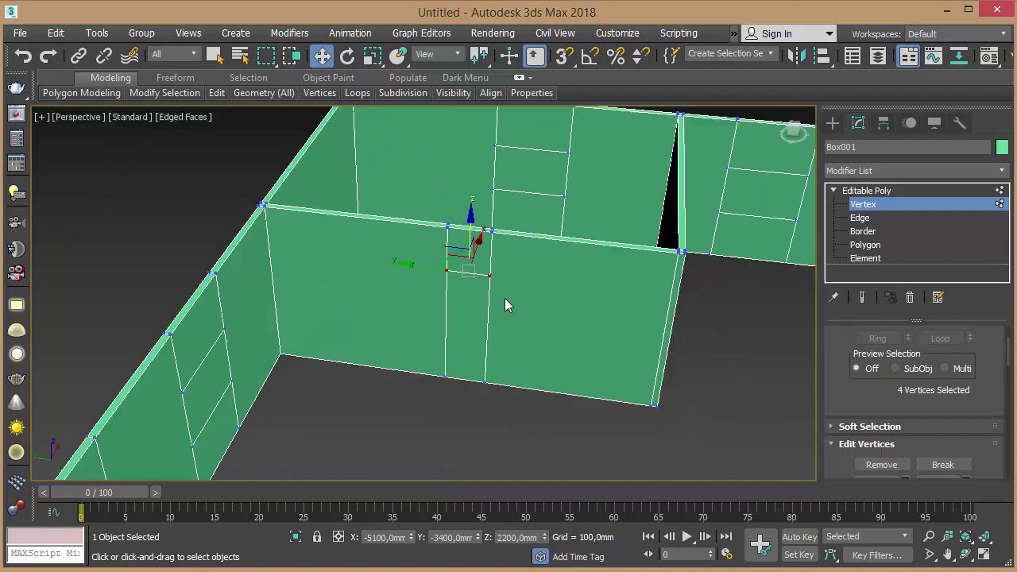
mouse_move(580, 224)
alt+middle_down()
mouse_move(355, 241)
mouse_move(567, 241)
alt+middle_up()
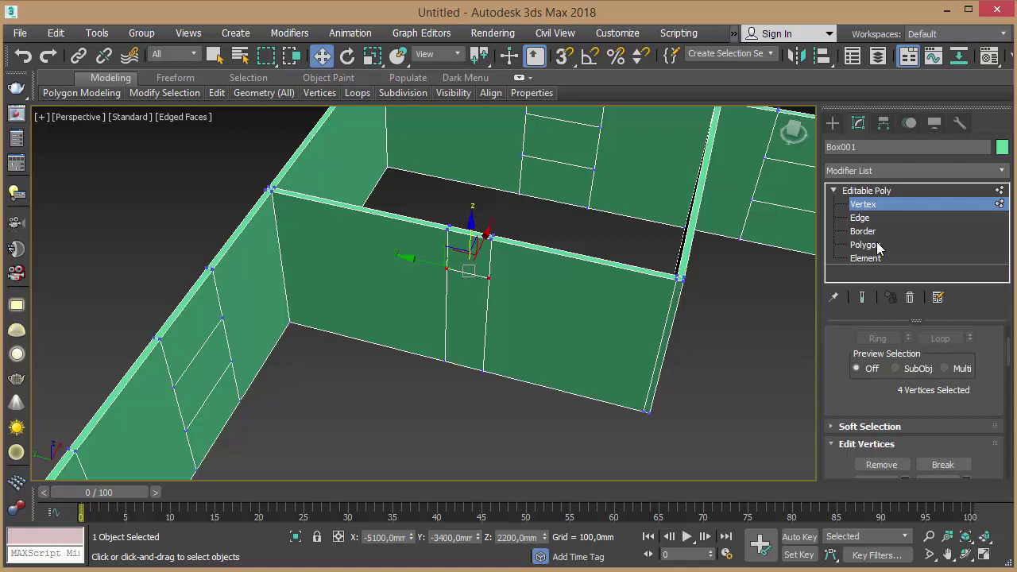
click(878, 246)
middle_drag(715, 375, 705, 293)
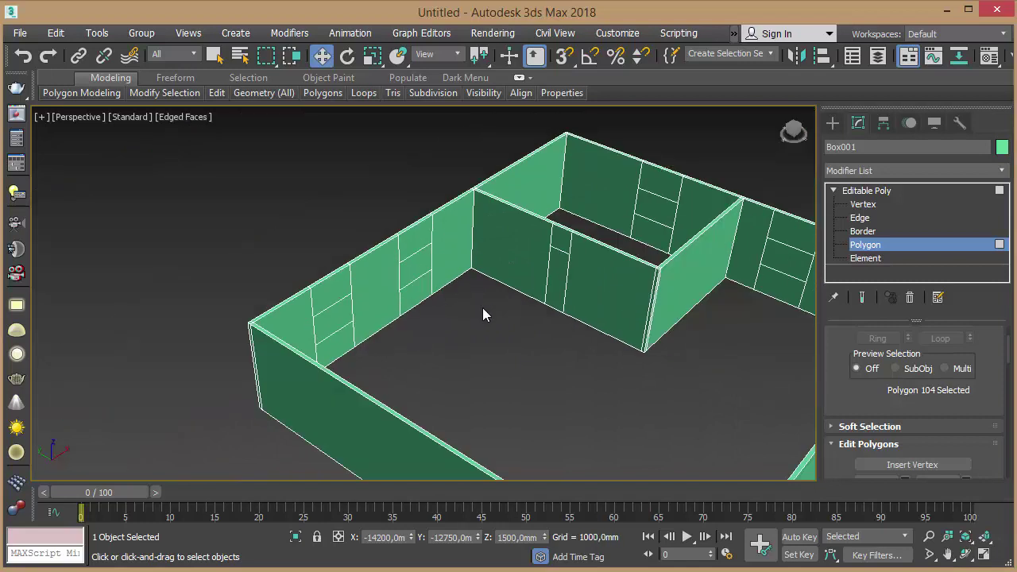
Select the first two window panels and a door panel on the walls.
scroll(529, 355, up, 5)
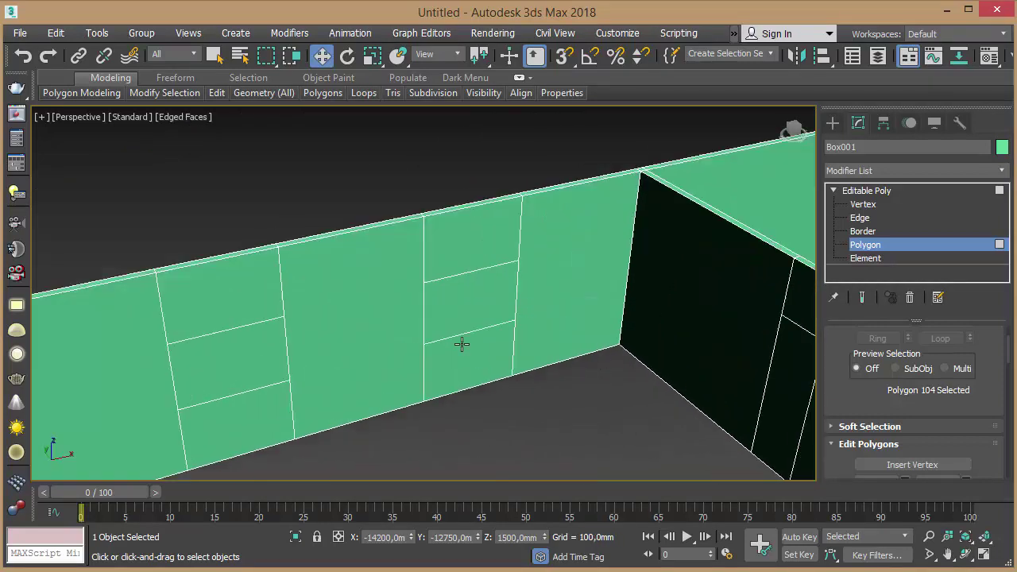
ctrl+click(217, 350)
key(q)
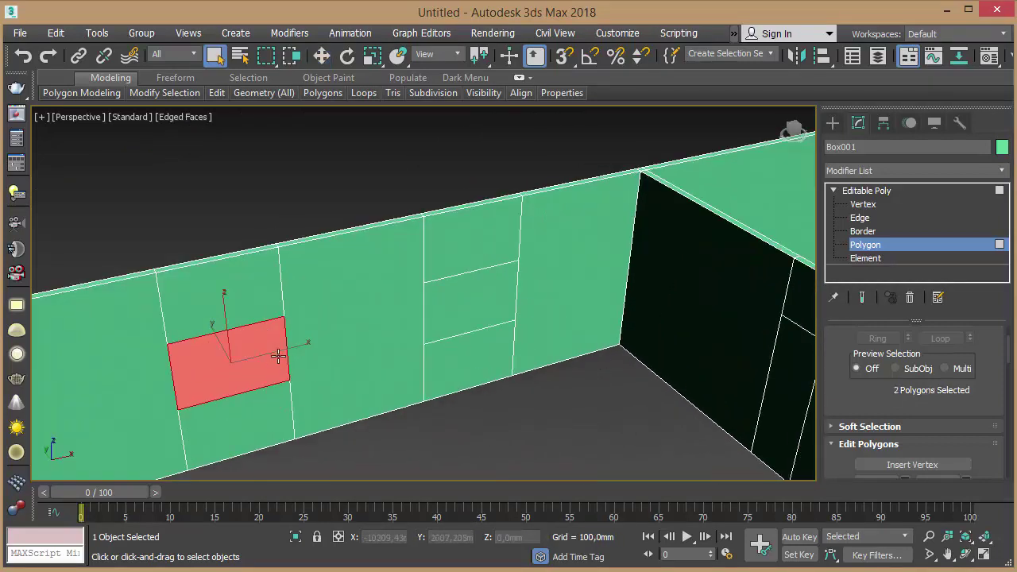
ctrl+click(455, 309)
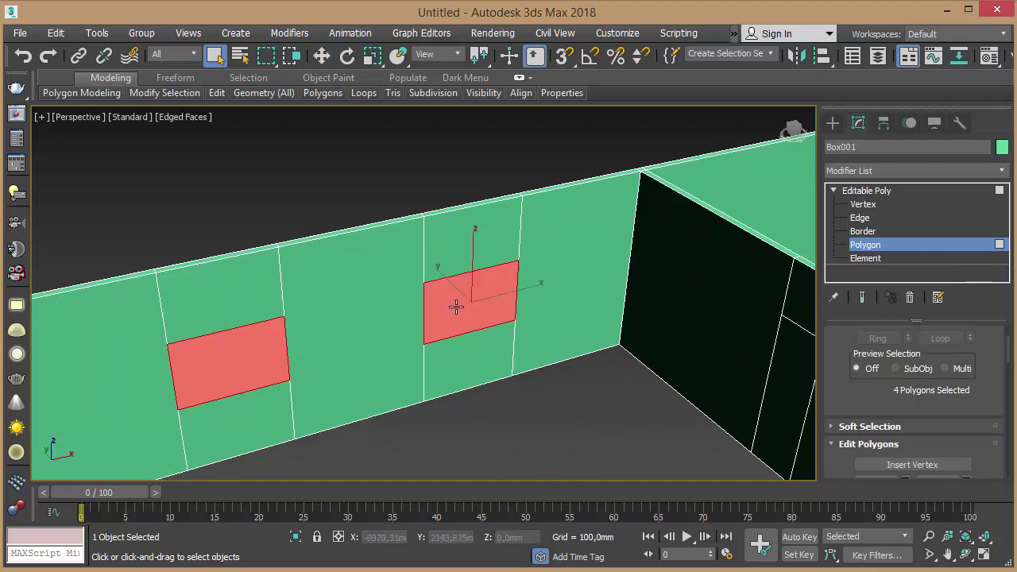
ctrl+click(783, 413)
mouse_move(760, 293)
middle_down()
mouse_move(521, 340)
mouse_move(525, 235)
mouse_move(638, 191)
mouse_move(581, 418)
middle_up()
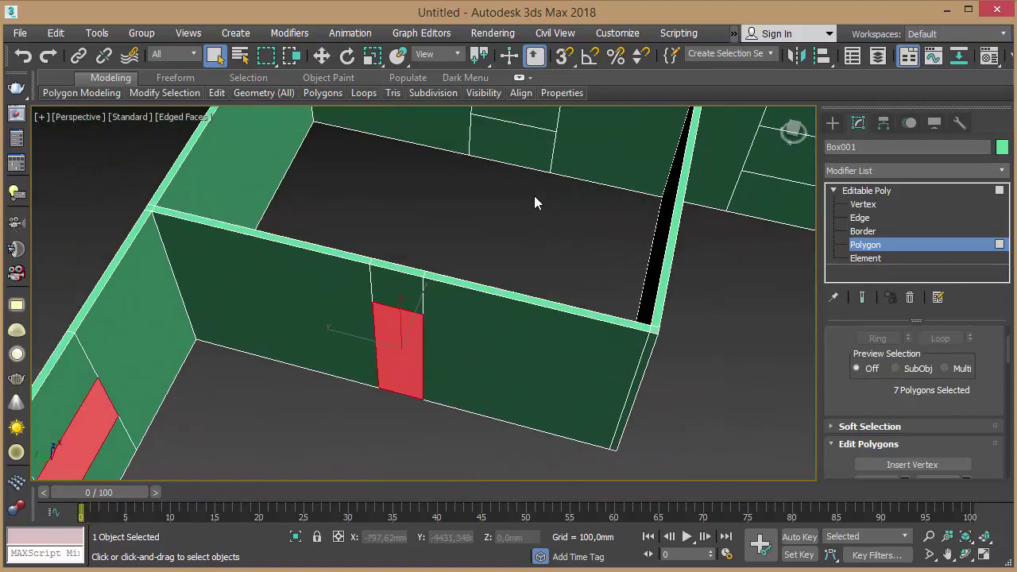
scroll(536, 202, up, 3)
Add the back-wall and right-wall windows, another opening and the narrow door panel to the selection.
ctrl+click(525, 182)
ctrl+click(775, 239)
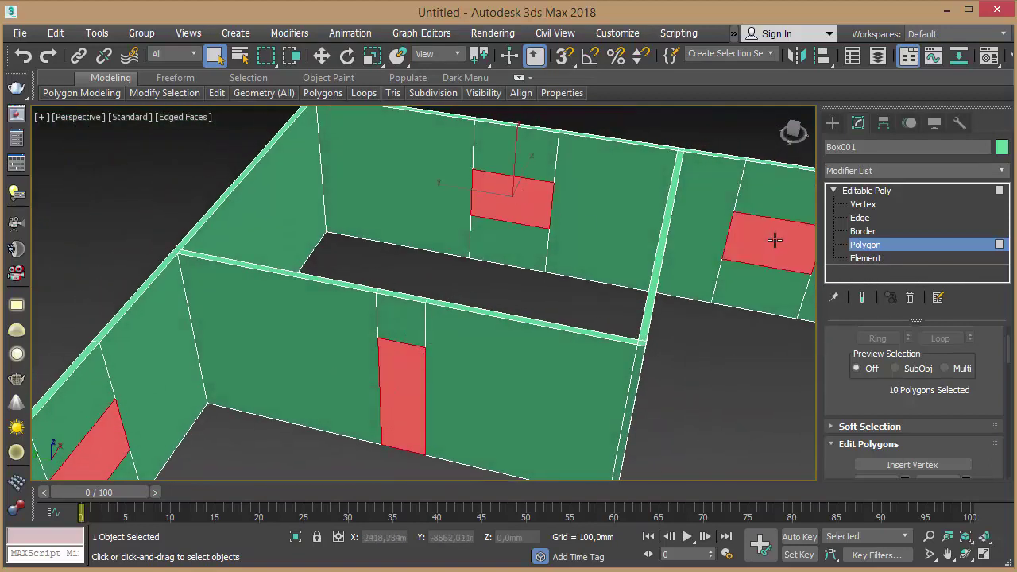
mouse_move(771, 274)
alt+middle_down()
mouse_move(524, 227)
mouse_move(572, 242)
alt+middle_up()
ctrl+click(556, 242)
ctrl+click(536, 241)
mouse_move(666, 228)
alt+middle_down()
mouse_move(609, 215)
mouse_move(675, 216)
mouse_move(274, 258)
mouse_move(457, 257)
alt+middle_up()
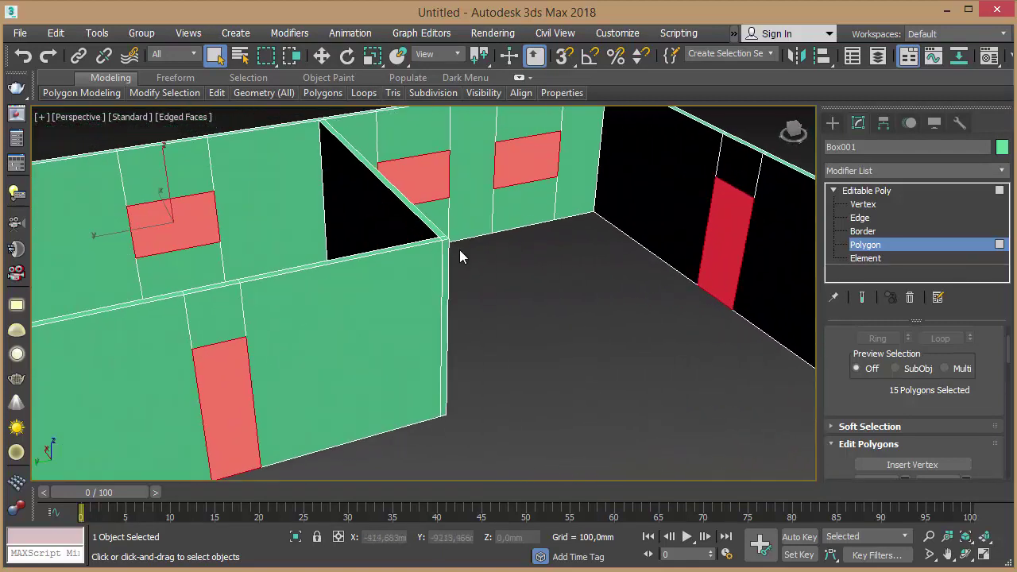
Delete the selected window and door panels and the thin strip under the right door.
key(Delete)
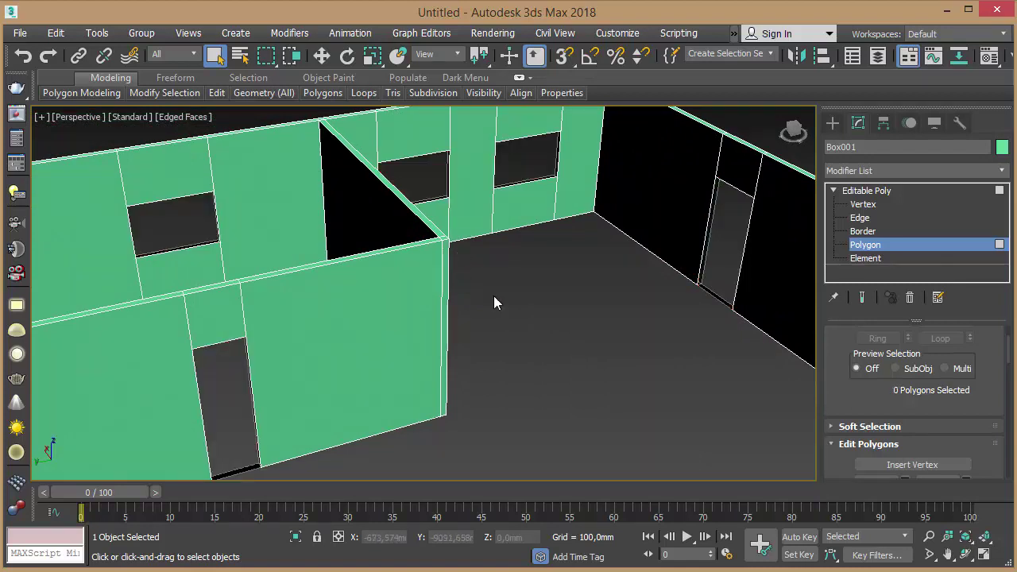
mouse_move(565, 307)
alt+middle_down()
mouse_move(538, 273)
mouse_move(240, 425)
alt+middle_up()
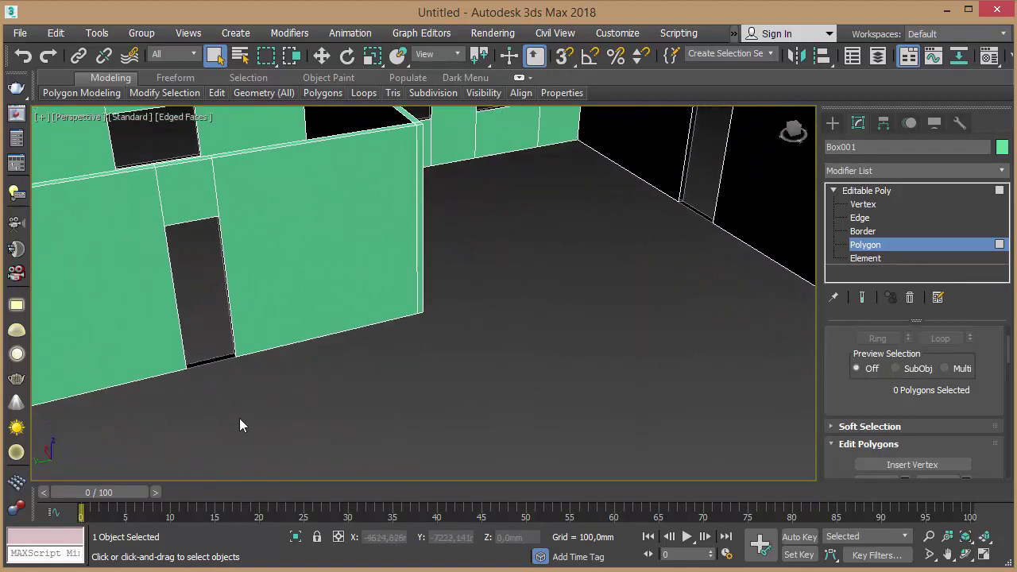
click(215, 368)
click(407, 381)
click(693, 228)
key(Delete)
Restore the deleted opening panels and reselect two of the window panels.
mouse_move(570, 227)
alt+middle_down()
mouse_move(361, 208)
mouse_move(480, 192)
mouse_move(491, 208)
mouse_move(307, 311)
mouse_move(406, 333)
mouse_move(497, 315)
mouse_move(401, 318)
mouse_move(329, 357)
mouse_move(570, 257)
mouse_move(538, 289)
mouse_move(519, 291)
alt+middle_up()
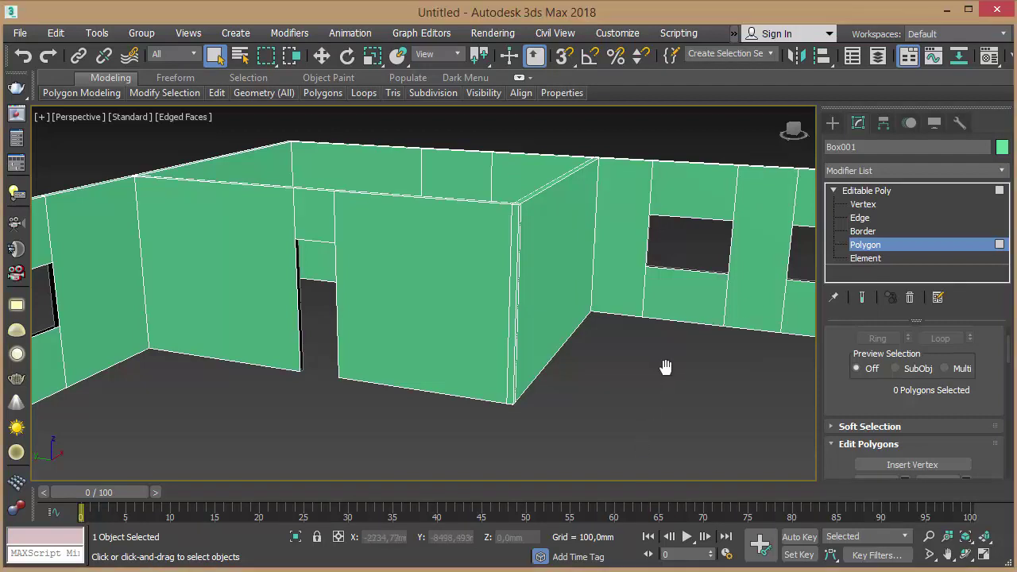
middle_drag(666, 378, 658, 369)
click(638, 370)
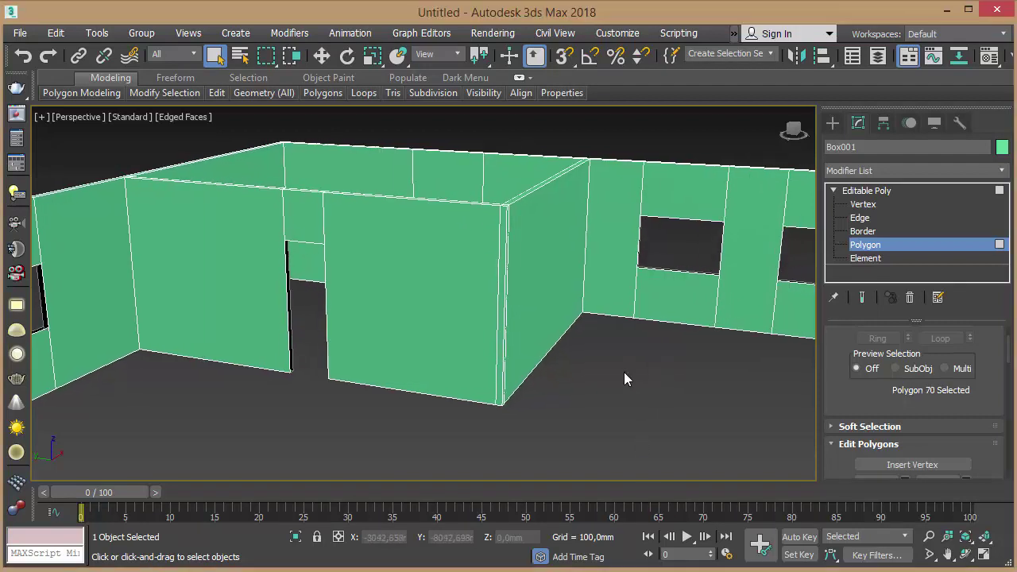
middle_drag(623, 354, 629, 357)
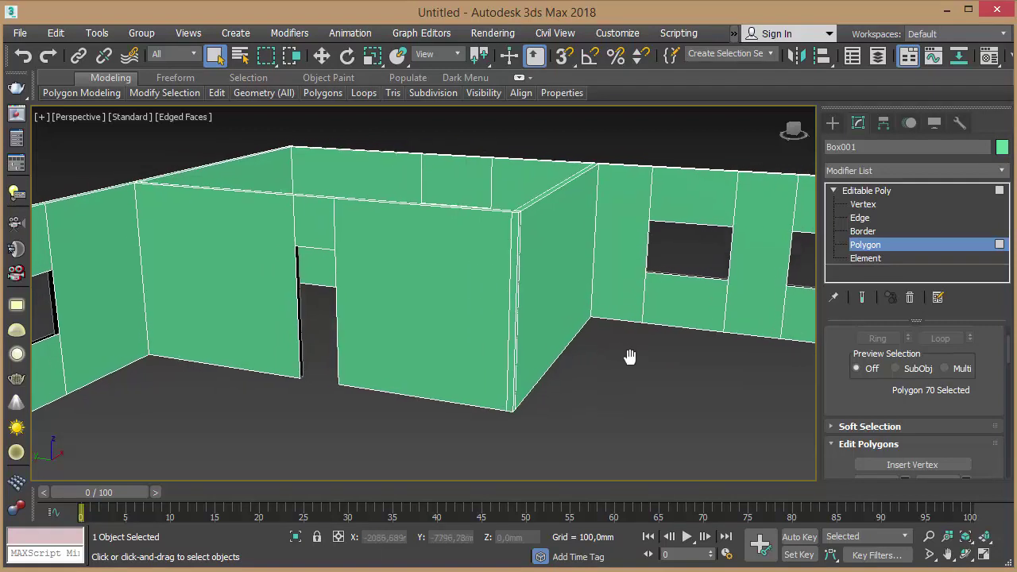
key(ctrl+q)
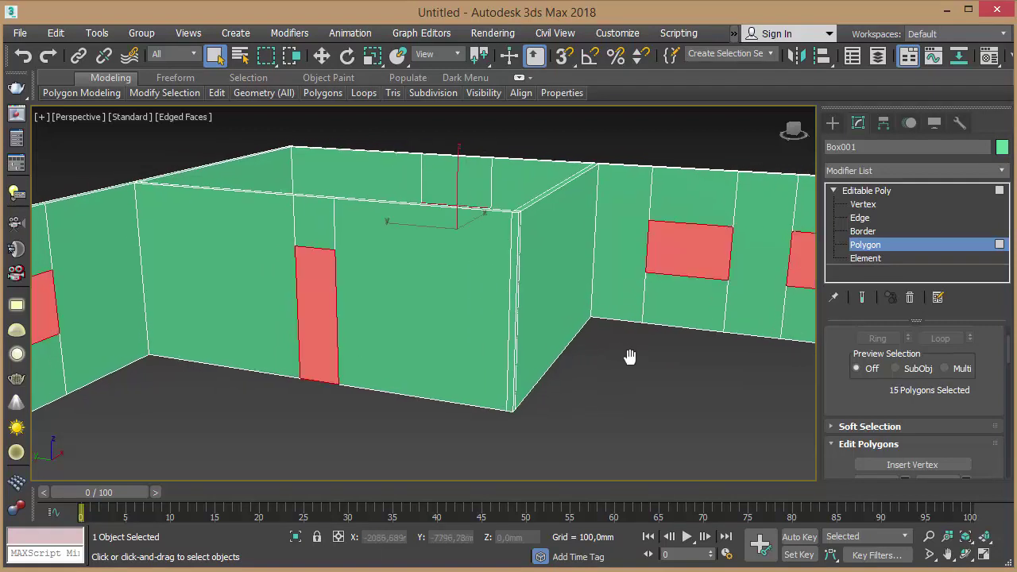
click(708, 422)
click(674, 240)
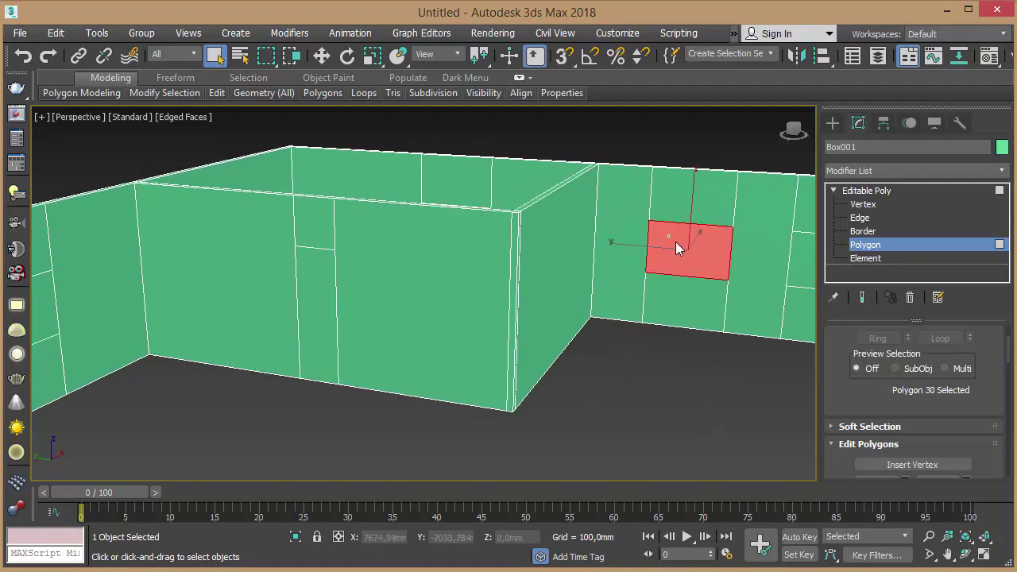
ctrl+click(715, 269)
Turn the selected window panels into openings through the wall.
mouse_move(732, 228)
alt+middle_down()
mouse_move(528, 291)
mouse_move(714, 268)
alt+middle_up()
middle_drag(608, 288, 606, 312)
drag(952, 406, 935, 278)
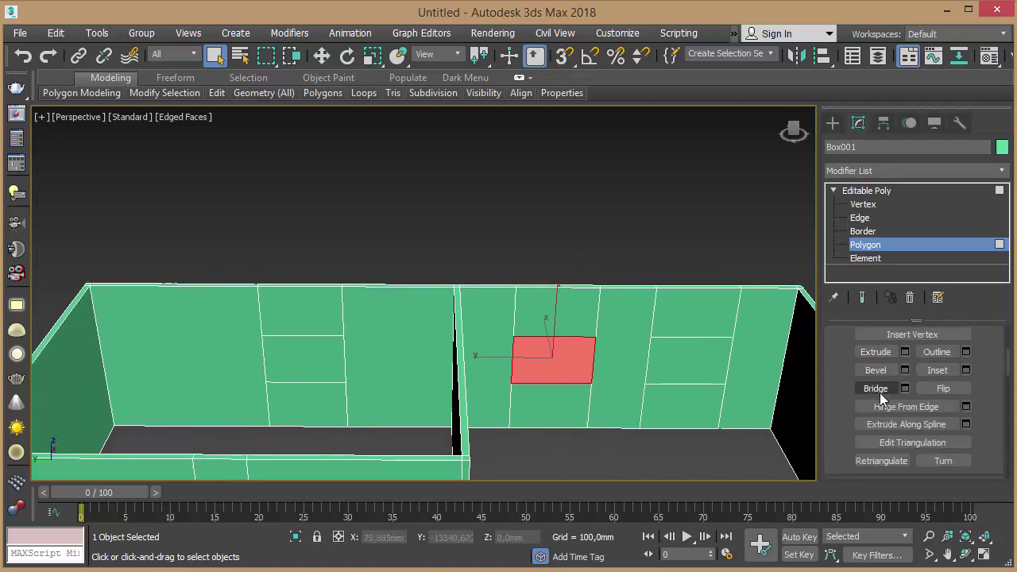
click(876, 389)
click(676, 366)
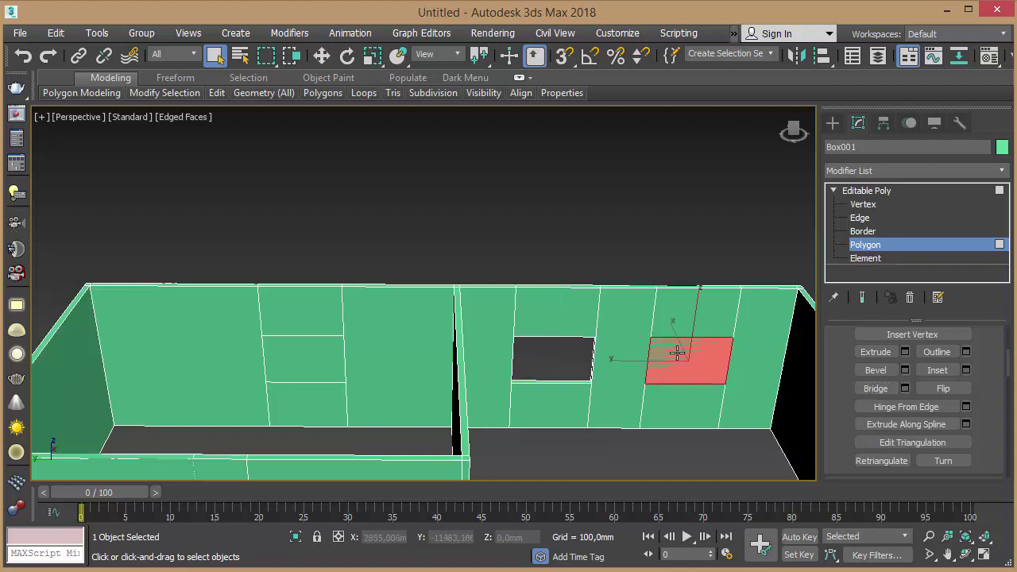
ctrl+click(307, 359)
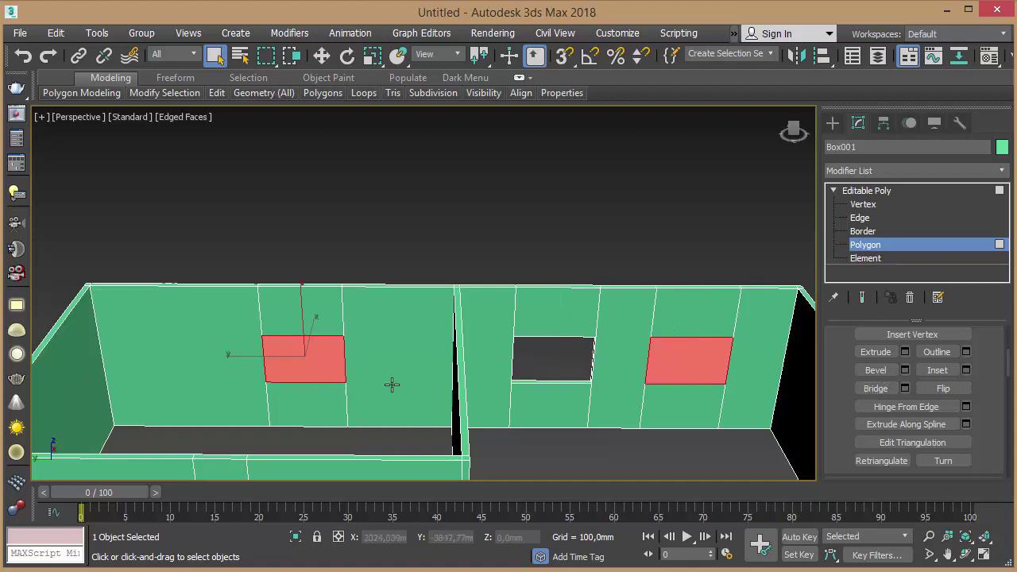
click(875, 389)
Make the far-wall door panel an opening and delete the leftover faces inside the openings.
mouse_move(464, 294)
alt+middle_down()
mouse_move(497, 297)
mouse_move(529, 336)
alt+middle_up()
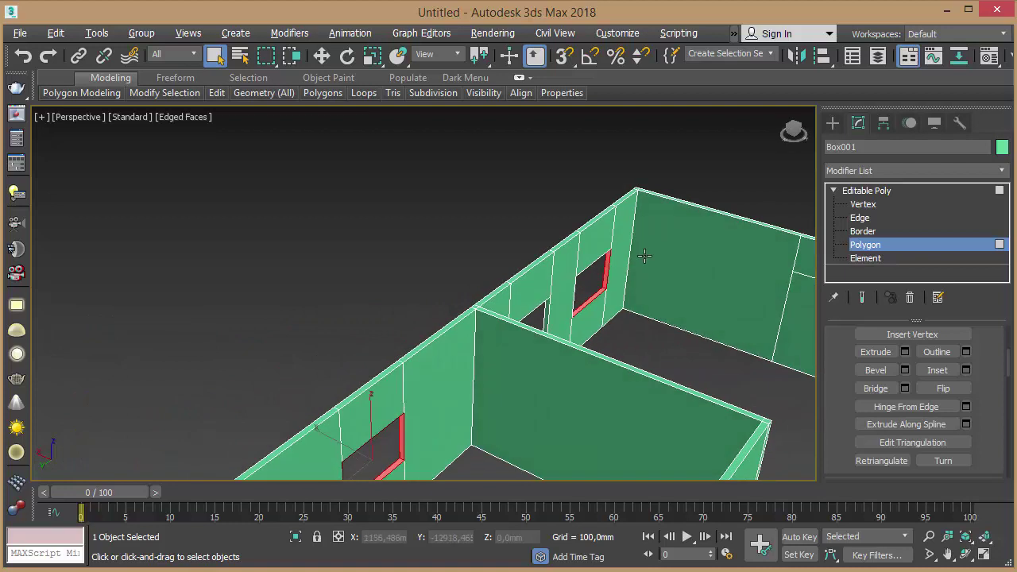
ctrl+click(511, 304)
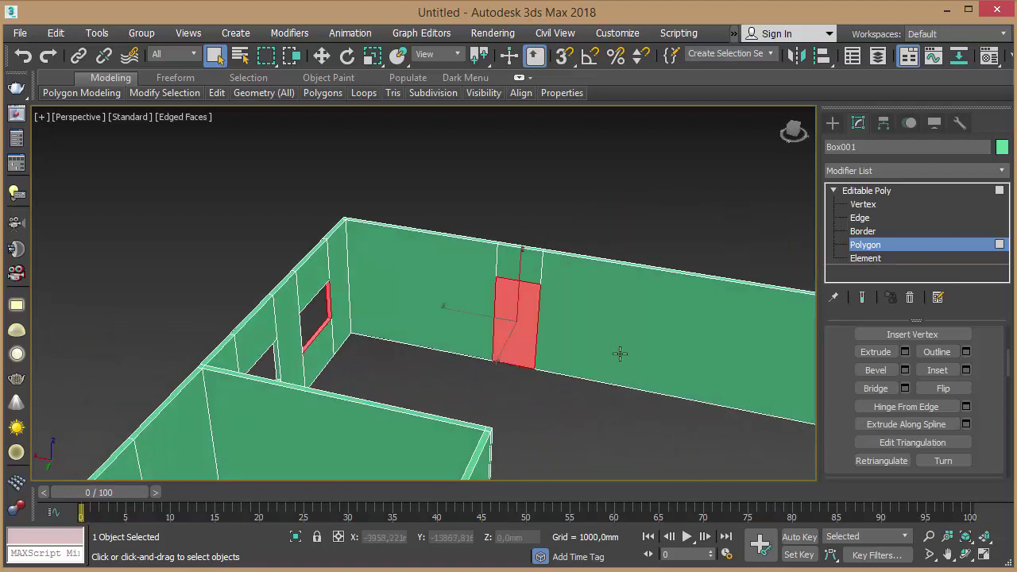
click(876, 388)
click(522, 400)
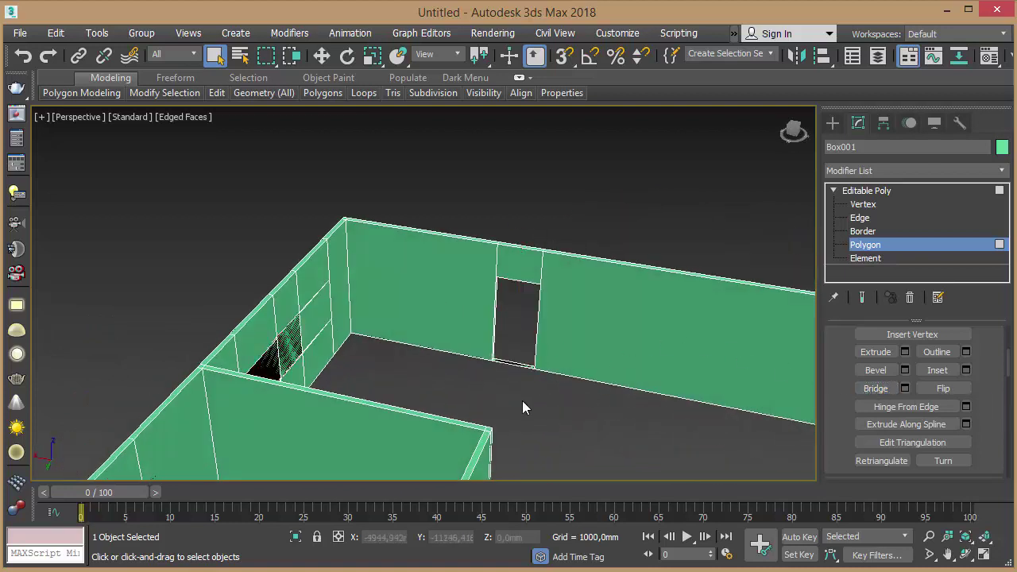
mouse_move(541, 384)
alt+middle_down()
mouse_move(411, 362)
mouse_move(461, 365)
alt+middle_up()
key(ctrl+z)
key(Delete)
Delete the far-wall door panel and the strip below it so the doorway reaches the floor.
mouse_move(495, 327)
middle_down()
mouse_move(622, 275)
mouse_move(649, 284)
mouse_move(711, 268)
middle_up()
mouse_move(720, 228)
alt+middle_down()
mouse_move(487, 239)
mouse_move(590, 357)
mouse_move(515, 409)
alt+middle_up()
click(517, 407)
key(Delete)
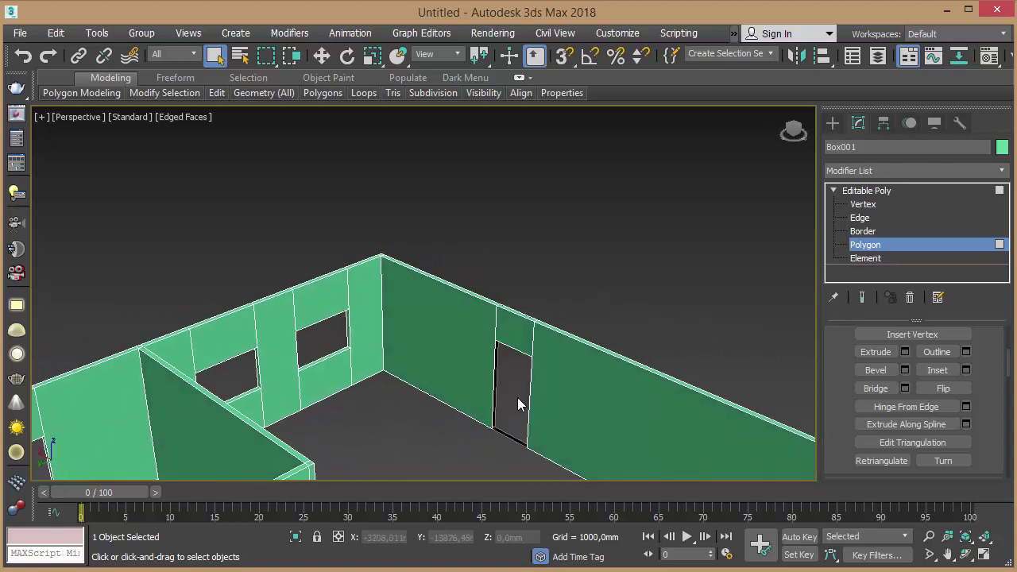
drag(517, 425, 492, 463)
key(Delete)
Select the small and left window panels and delete them to open window holes.
mouse_move(524, 391)
alt+middle_down()
mouse_move(454, 318)
mouse_move(273, 377)
mouse_move(306, 278)
alt+middle_up()
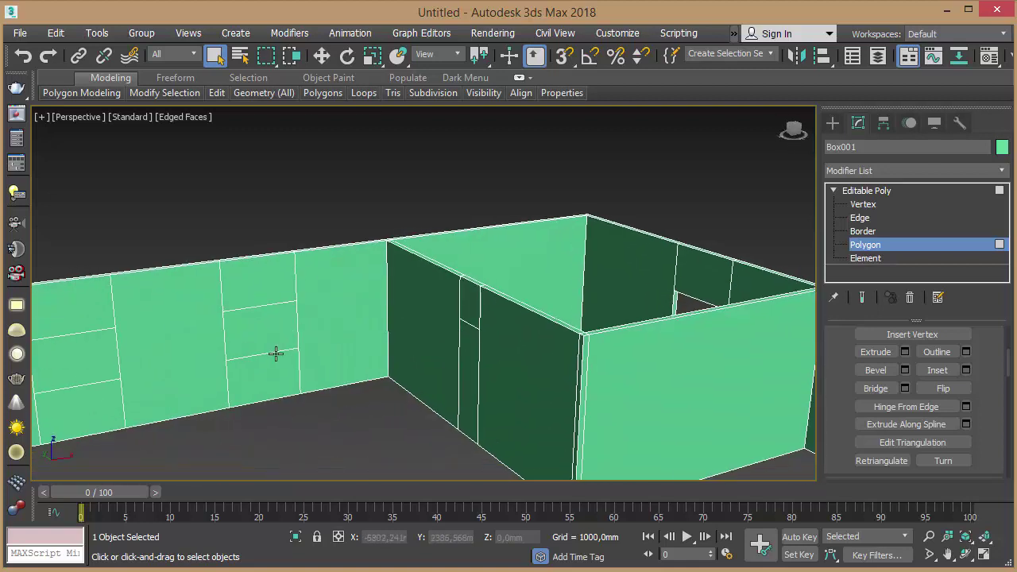
click(249, 326)
ctrl+click(106, 370)
ctrl+click(167, 373)
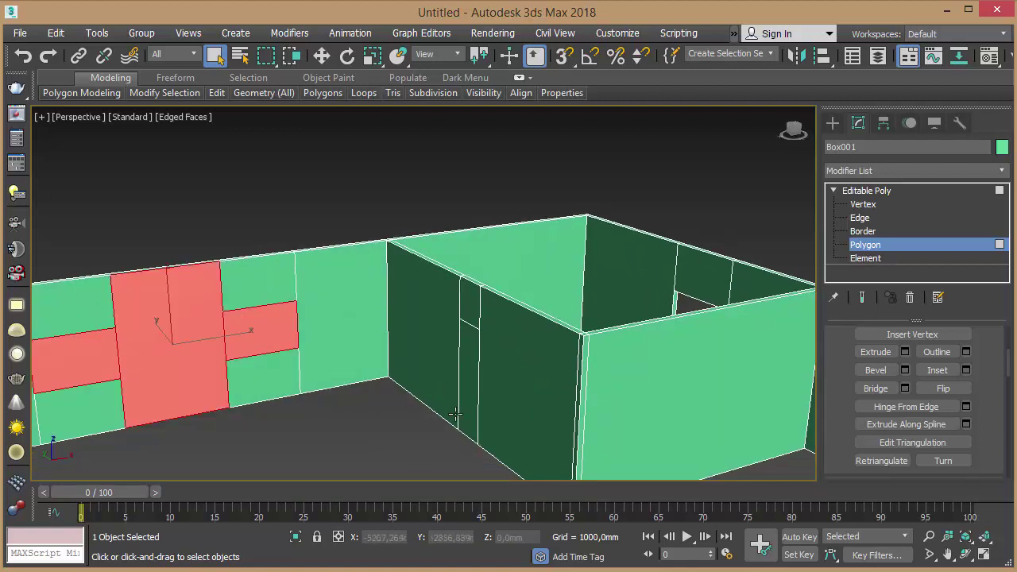
click(380, 476)
click(261, 334)
ctrl+click(71, 367)
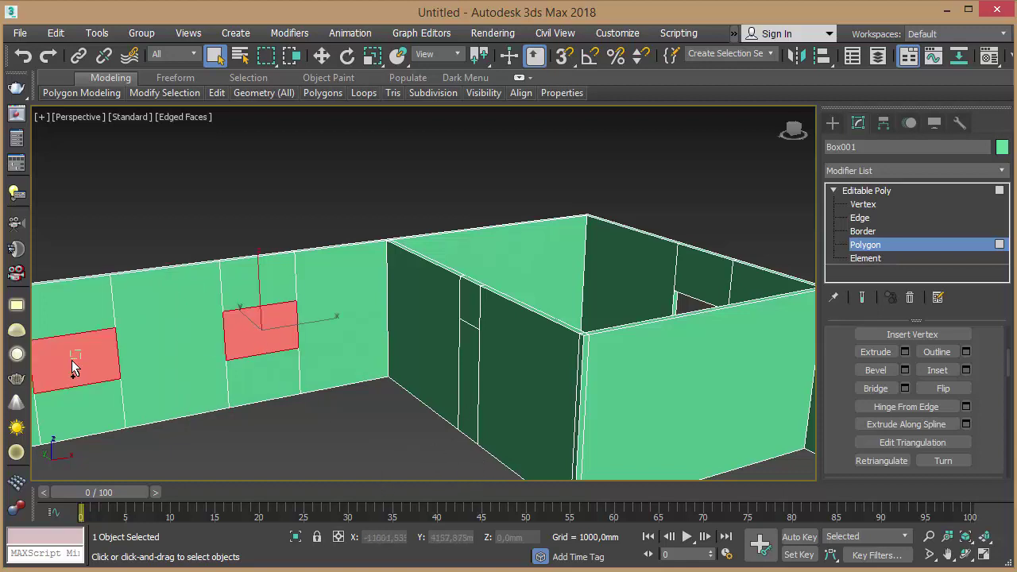
key(Delete)
Delete the door polygon on the other side of the walls to make a second doorway.
alt+middle_drag(355, 410, 448, 408)
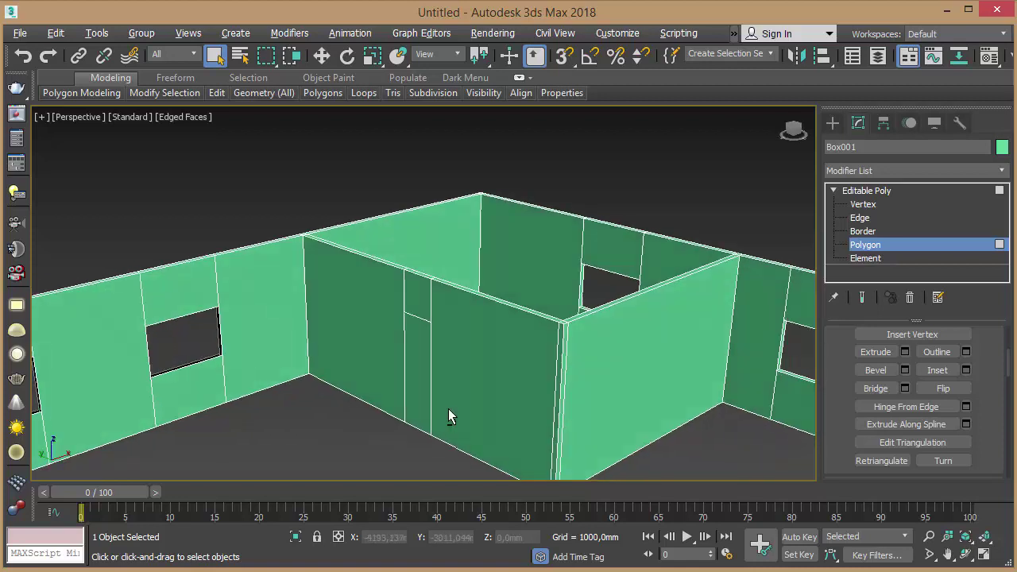
click(305, 406)
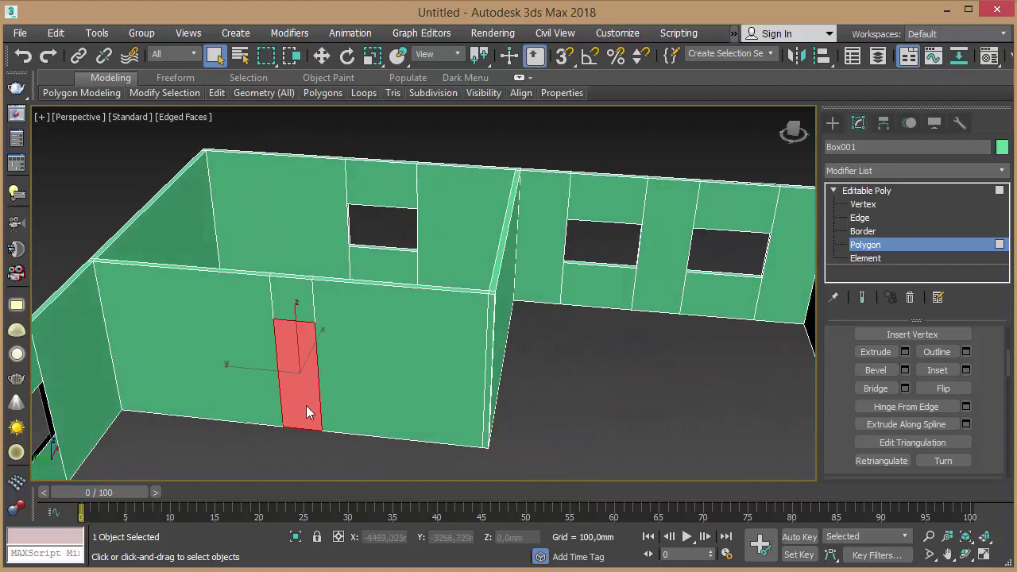
key(Delete)
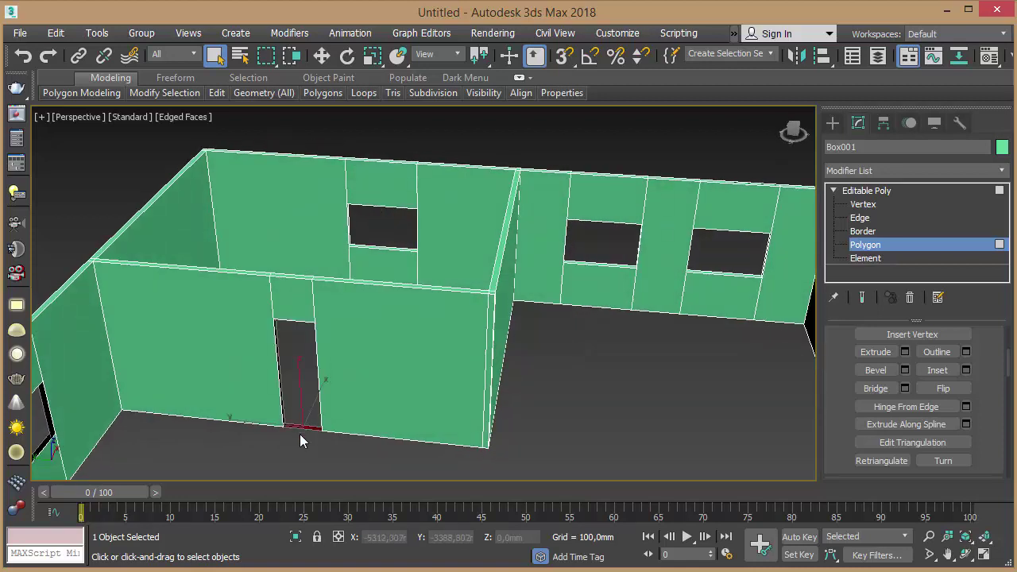
scroll(529, 395, down, 5)
mouse_move(528, 395)
alt+middle_down()
mouse_move(563, 368)
mouse_move(675, 358)
mouse_move(756, 336)
mouse_move(973, 329)
alt+middle_up()
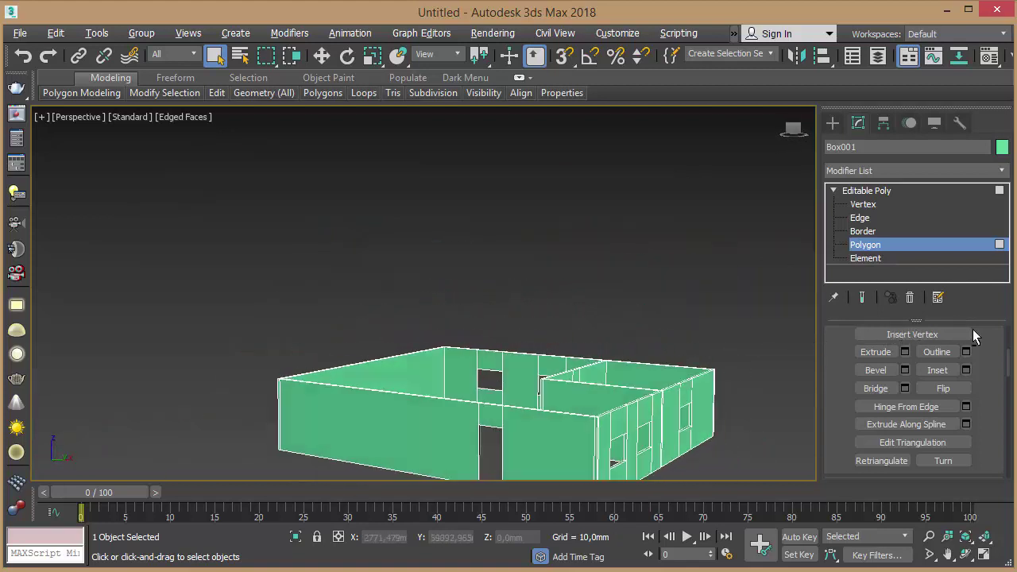
middle_drag(652, 325, 593, 300)
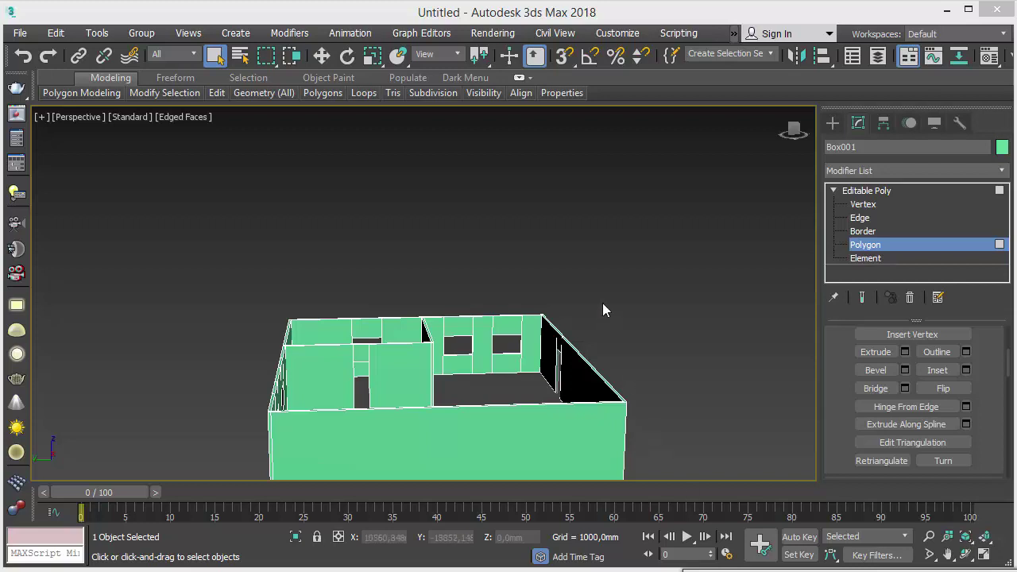
middle_drag(604, 307, 613, 282)
Frame the walls in Top view and set 2.5D snapping with Vertex checked in Grid and Snap Settings.
key(t)
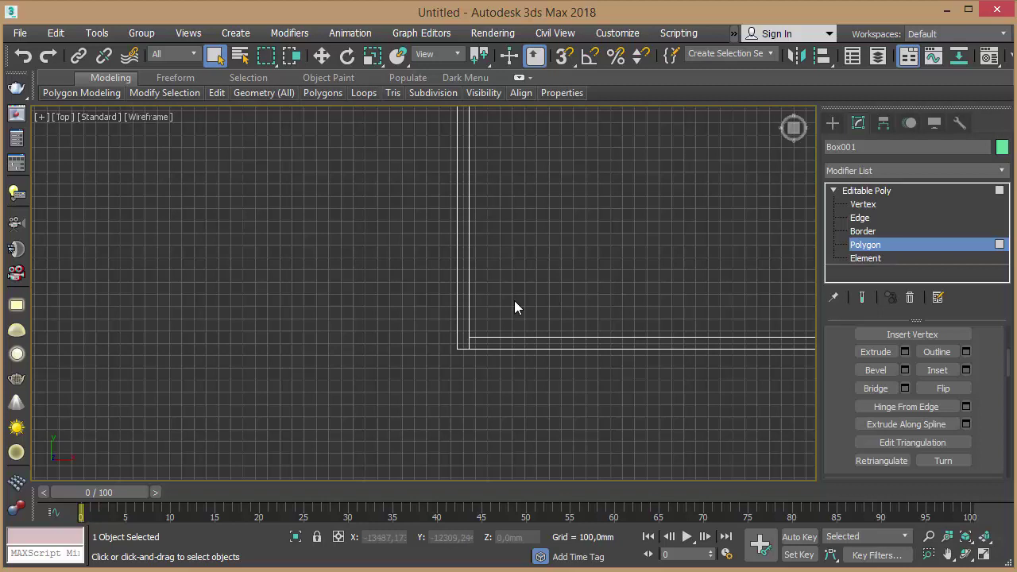
key(z)
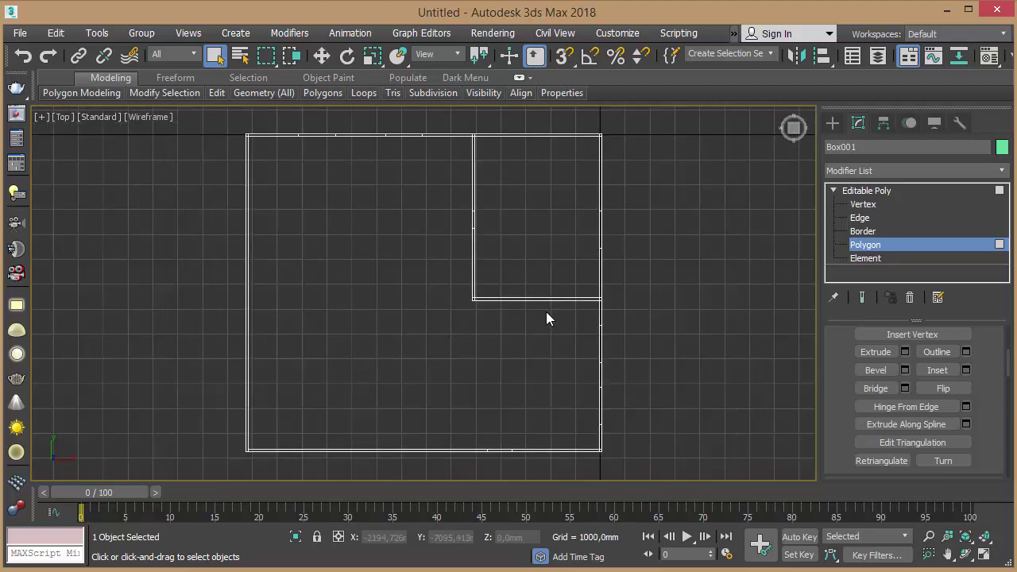
drag(564, 55, 564, 103)
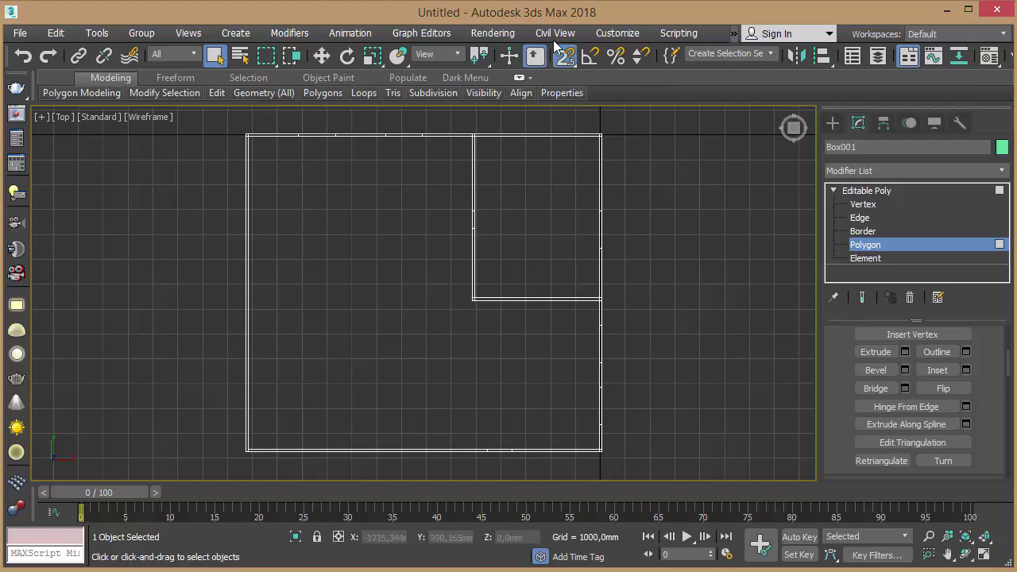
right_click(564, 55)
mouse_move(568, 182)
mouse_down()
mouse_move(685, 179)
mouse_move(756, 194)
mouse_up()
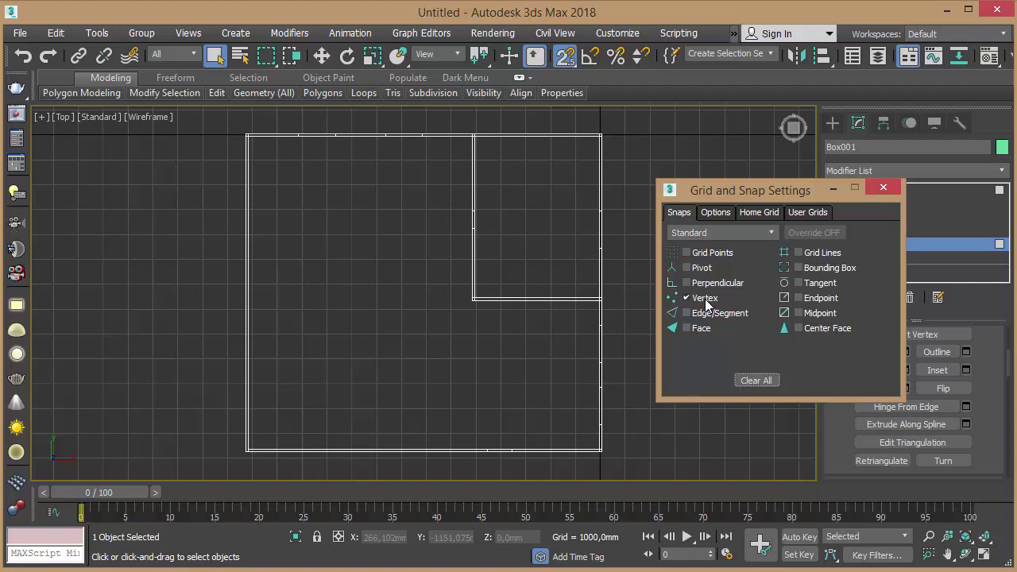
click(883, 188)
click(833, 124)
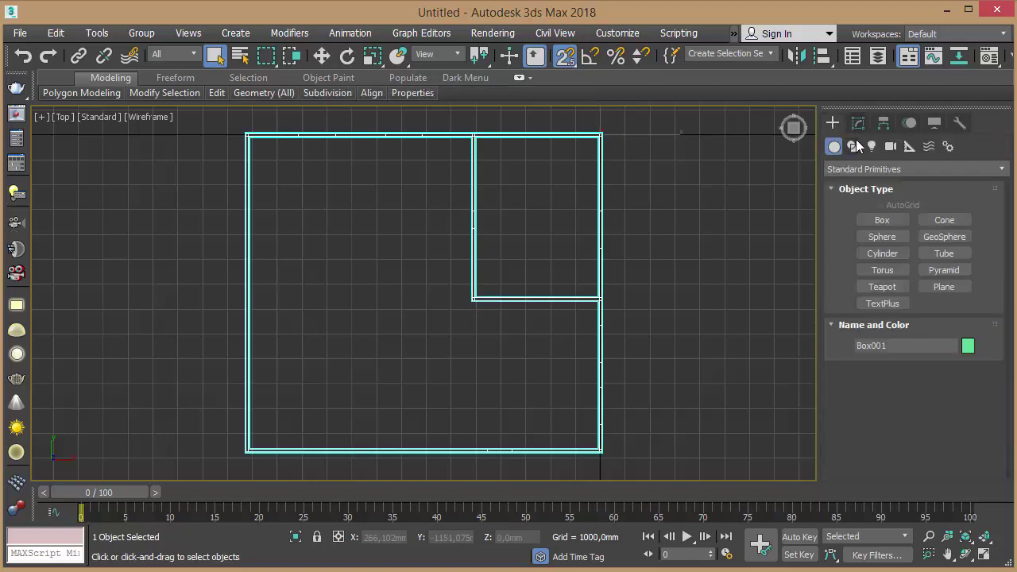
Draw a closed Line spline through the four outer wall corners using vertex snapping.
click(853, 147)
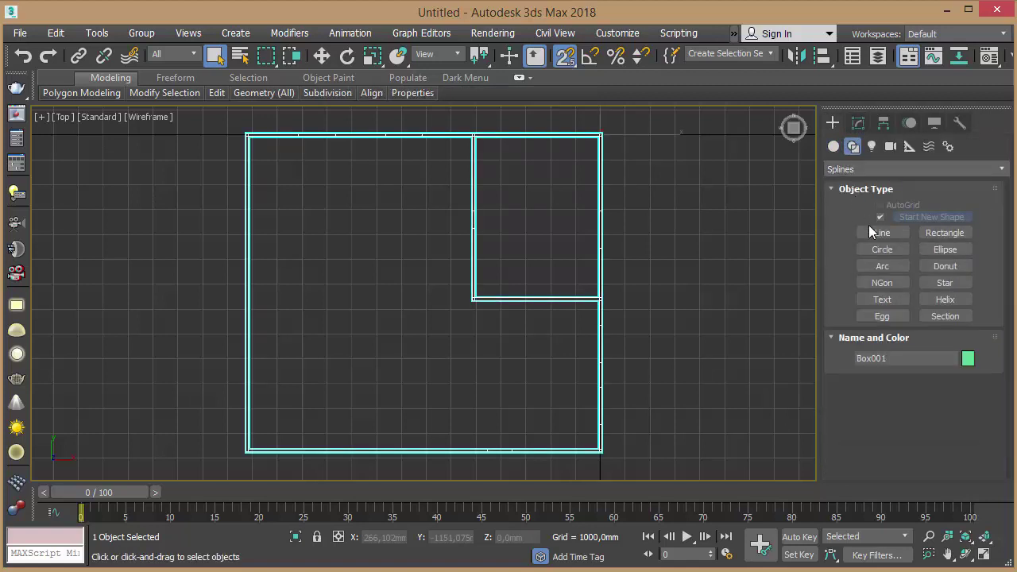
click(882, 235)
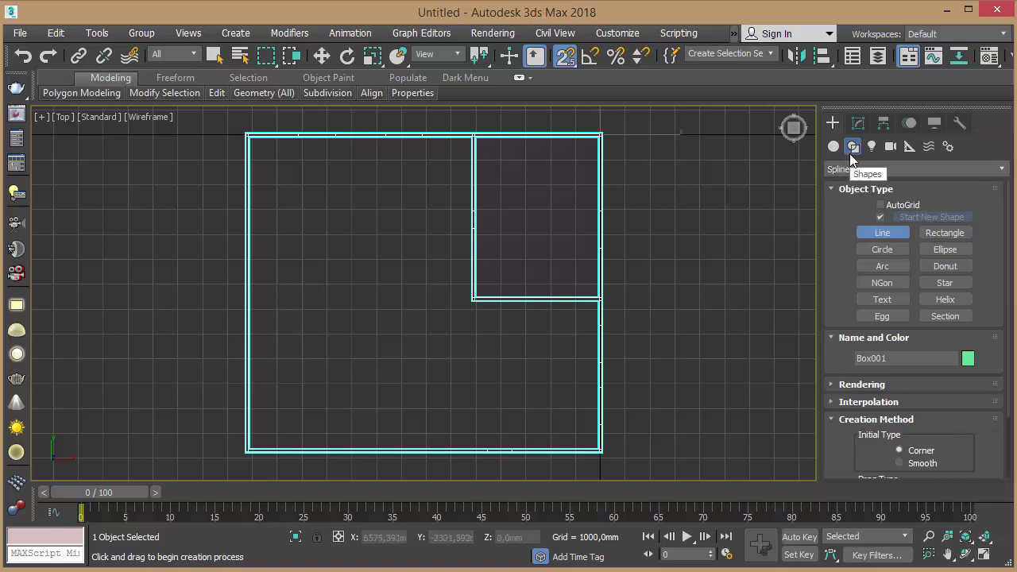
mouse_move(701, 204)
middle_down()
mouse_move(740, 190)
mouse_move(728, 204)
middle_up()
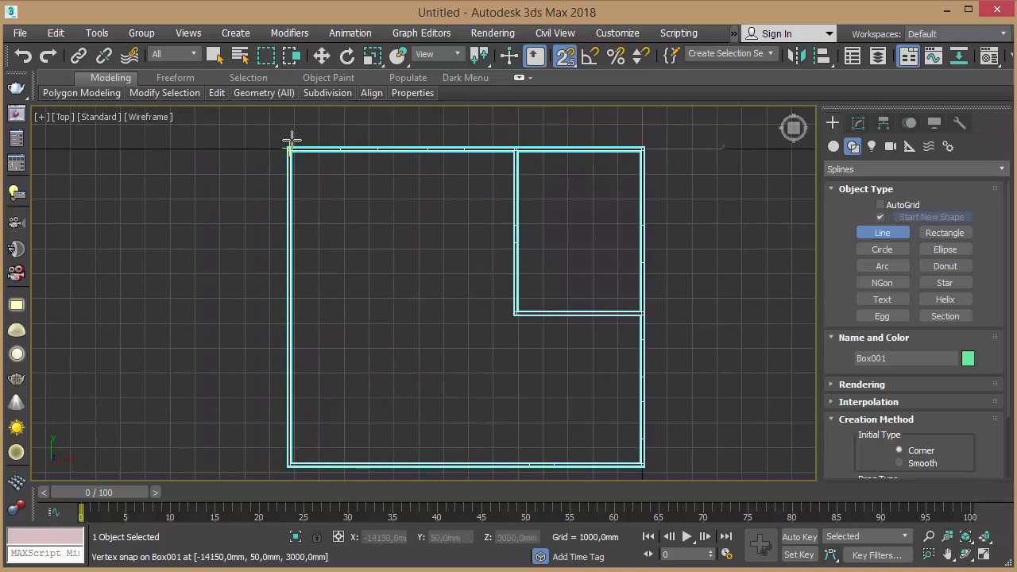
click(290, 144)
click(651, 144)
click(647, 468)
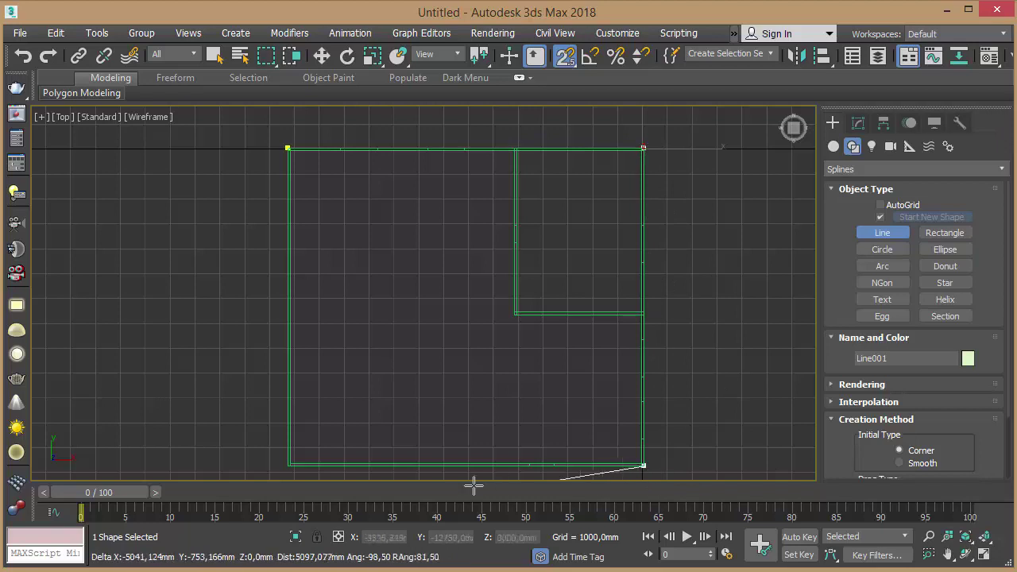
click(280, 476)
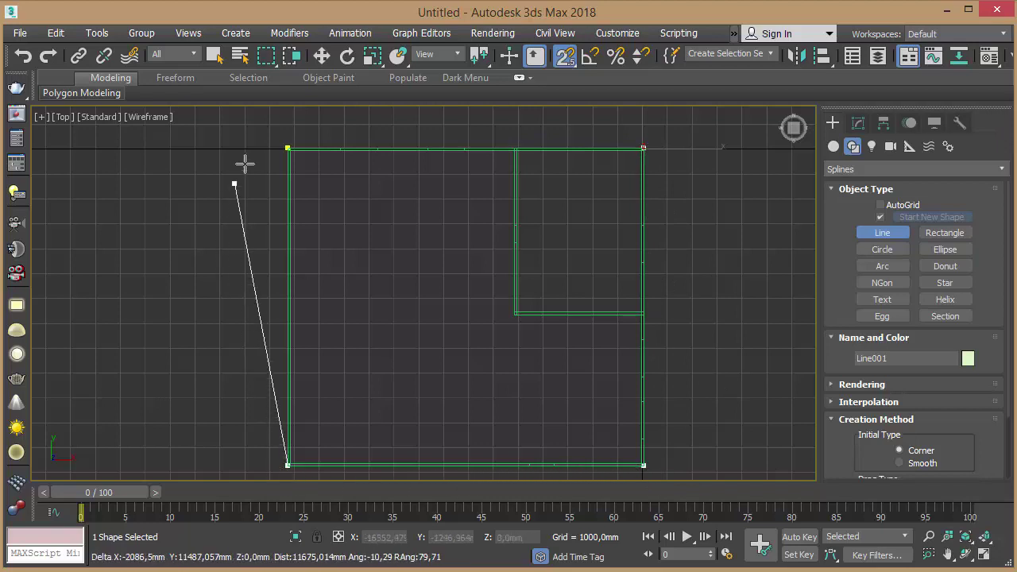
click(286, 148)
drag(652, 440, 733, 286)
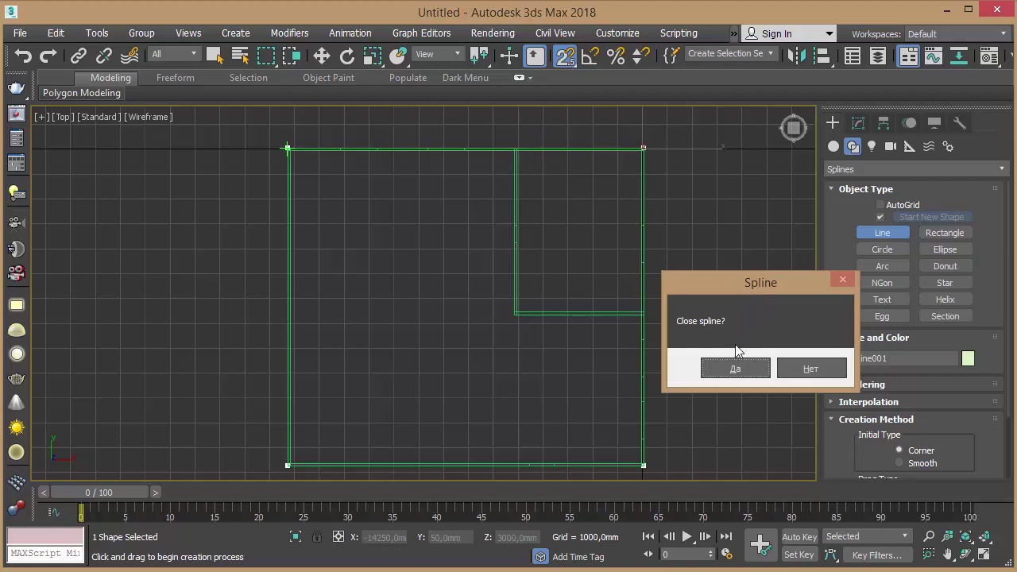
click(734, 375)
click(734, 370)
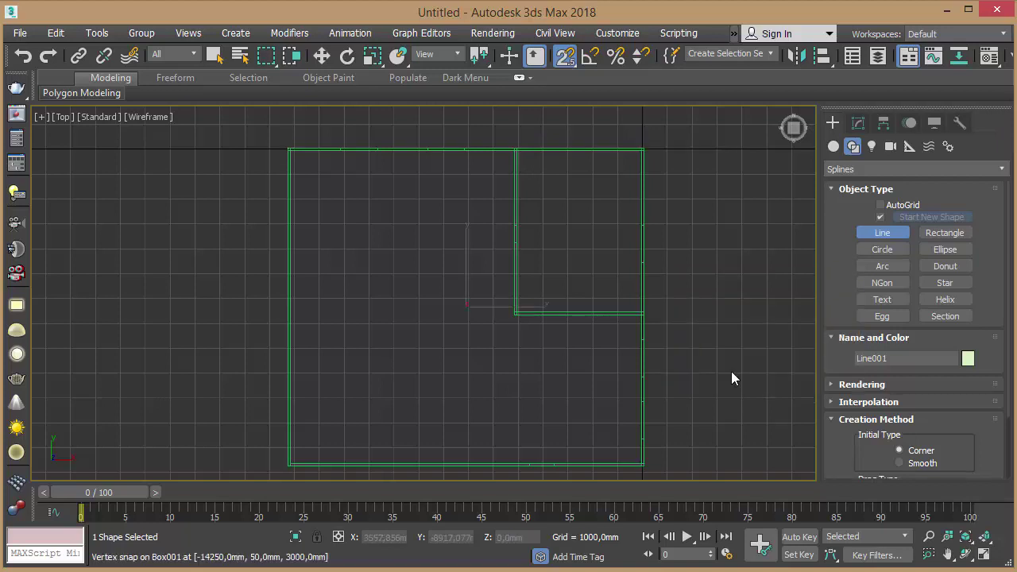
Rename the Line001 spline to 'Підлога'.
click(857, 125)
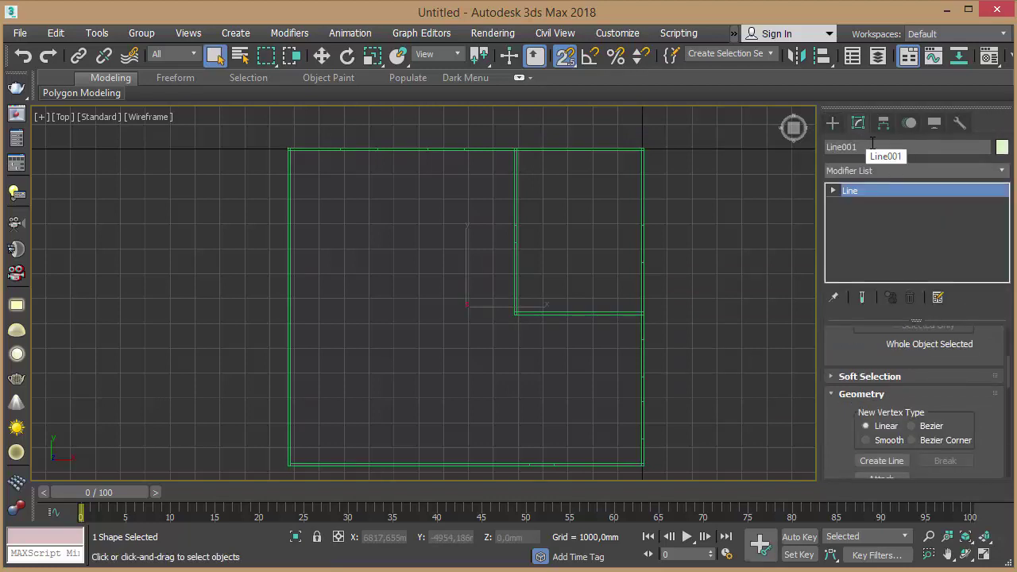
drag(880, 147, 827, 151)
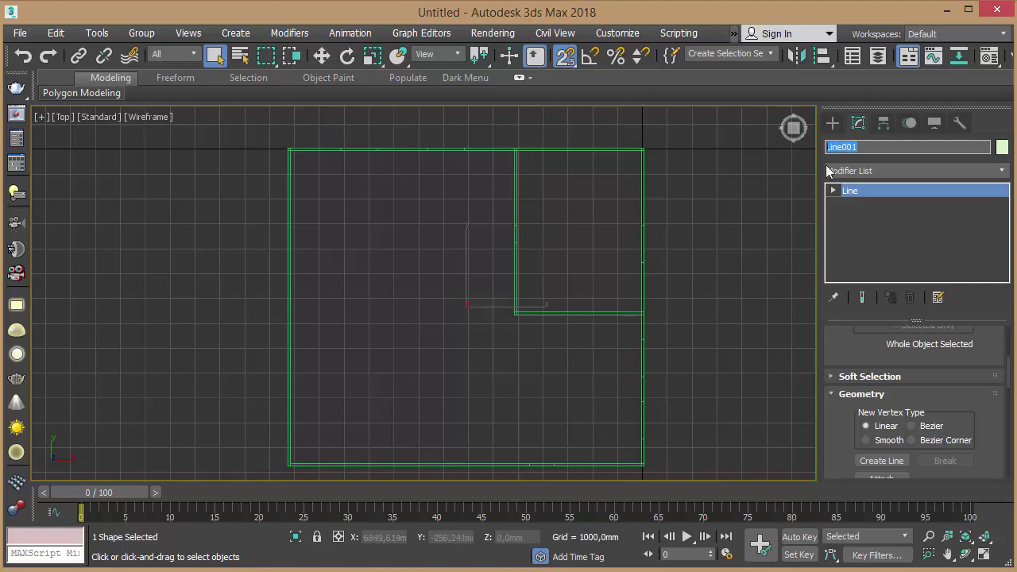
text(п)
key(Return)
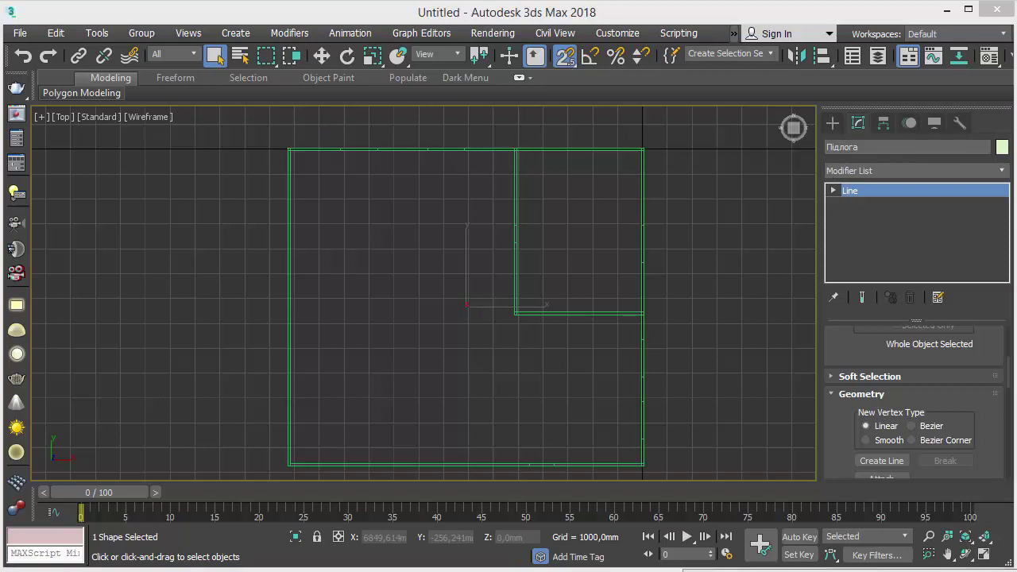
Switch back to the Perspective view and orbit around the walls.
middle_drag(730, 342, 714, 349)
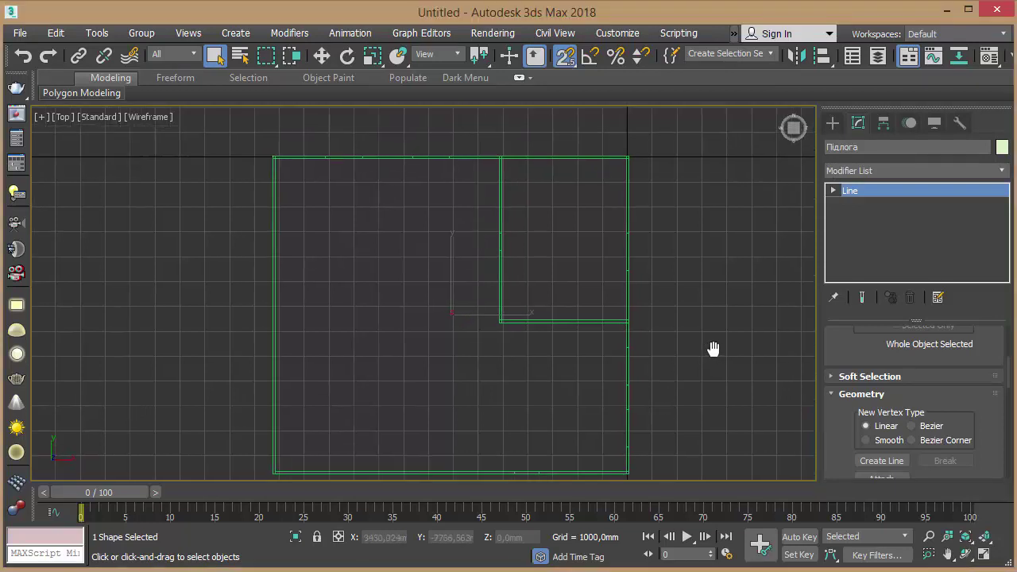
key(p)
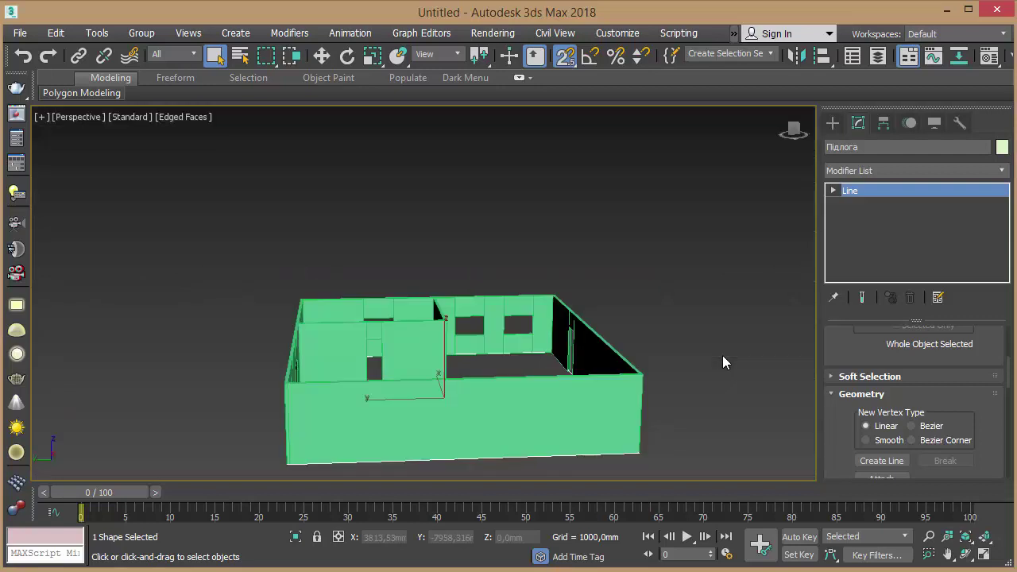
alt+middle_drag(642, 267, 703, 266)
key(w)
mouse_move(618, 280)
alt+middle_down()
mouse_move(661, 265)
mouse_move(624, 278)
mouse_move(630, 284)
alt+middle_up()
key(q)
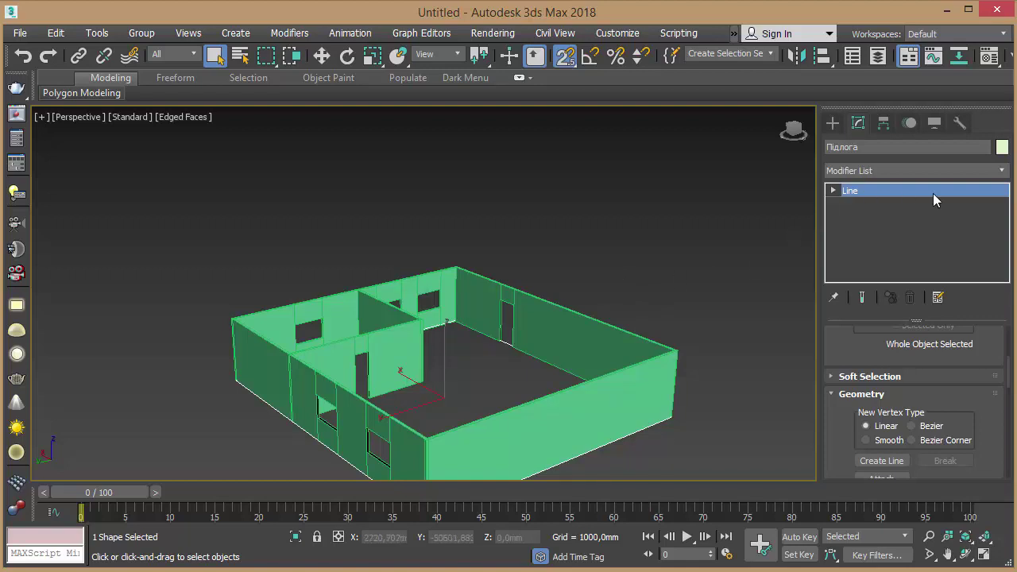
Add a Shell modifier to the Підлога line, with Outer Amount 1,0mm.
click(1000, 172)
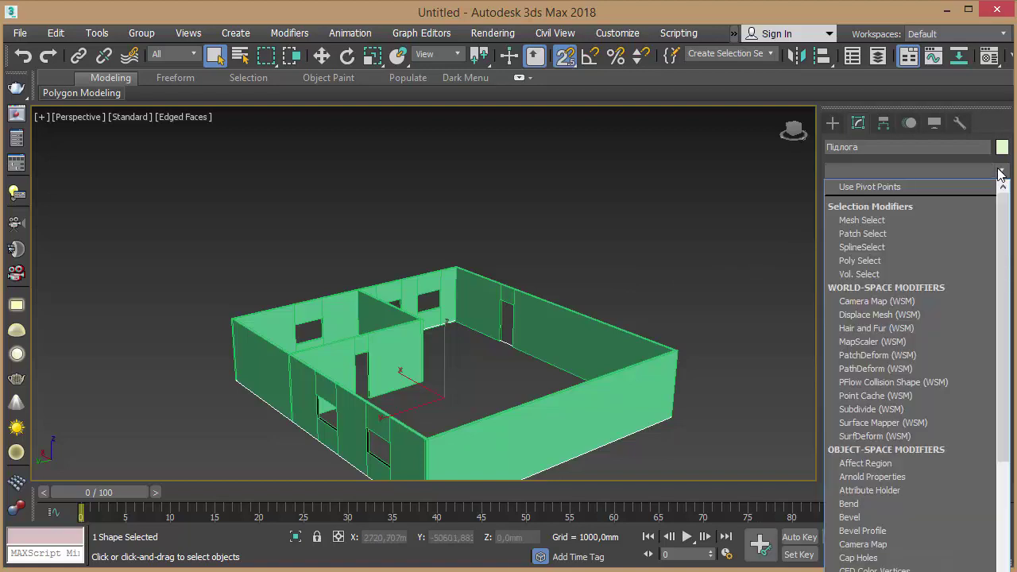
key(s)
key(h)
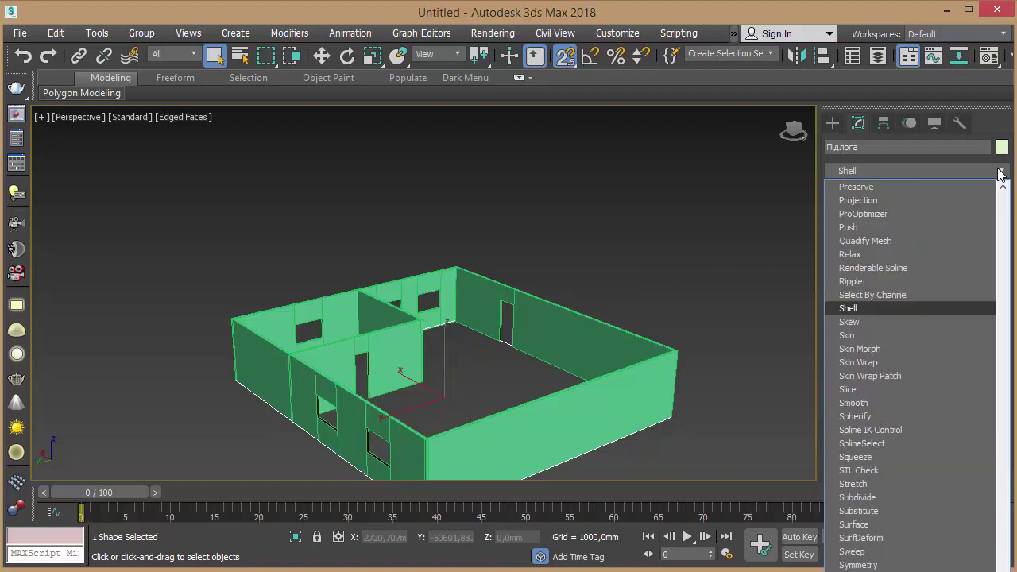
key(Return)
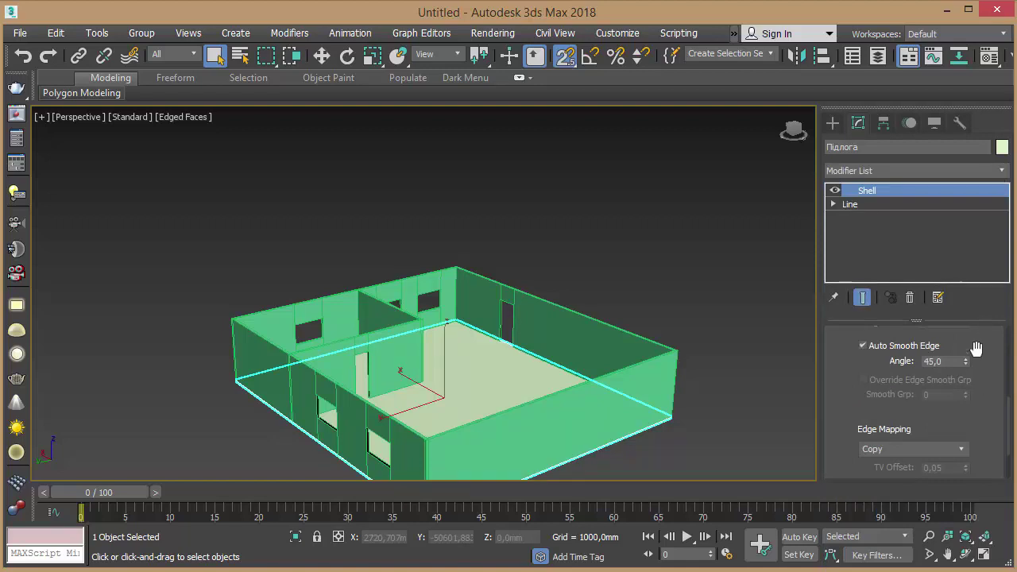
scroll(976, 350, up, 5)
scroll(985, 406, up, 3)
scroll(990, 429, up, 1)
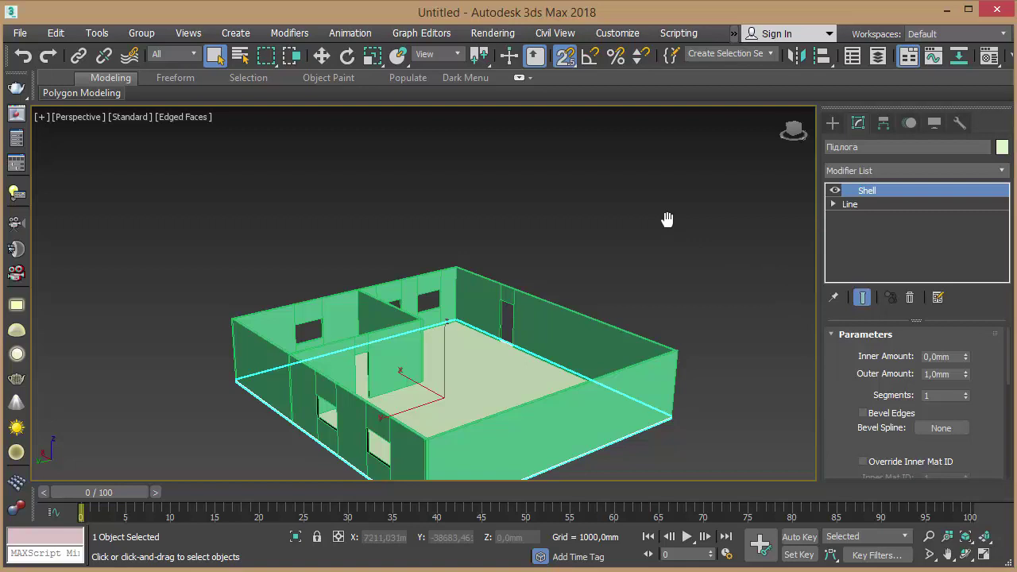
Frame the apartment plan in the Top wireframe view and show the Splines shape types.
key(t)
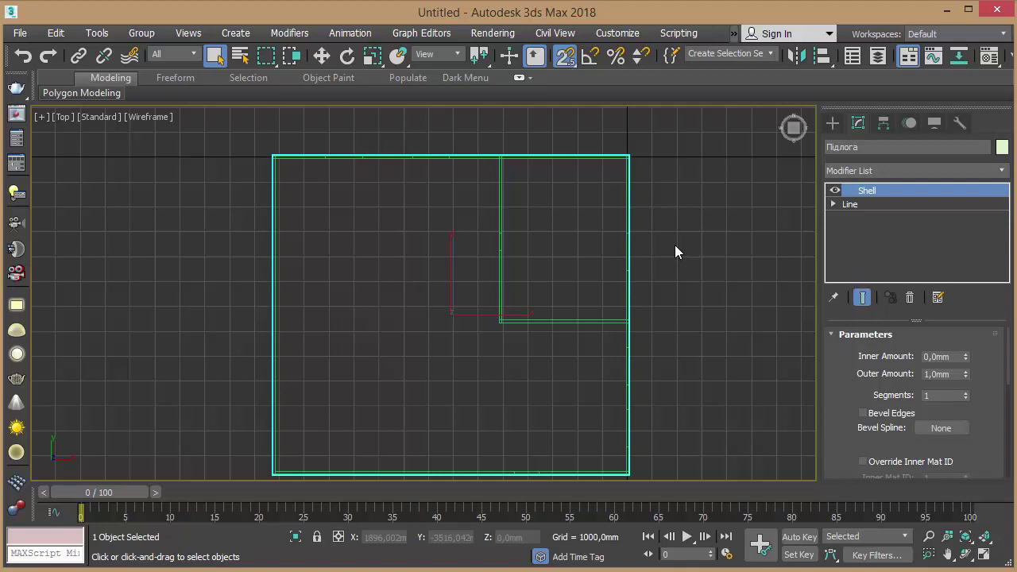
scroll(517, 170, down, 2)
middle_drag(470, 172, 390, 196)
scroll(421, 188, up, 3)
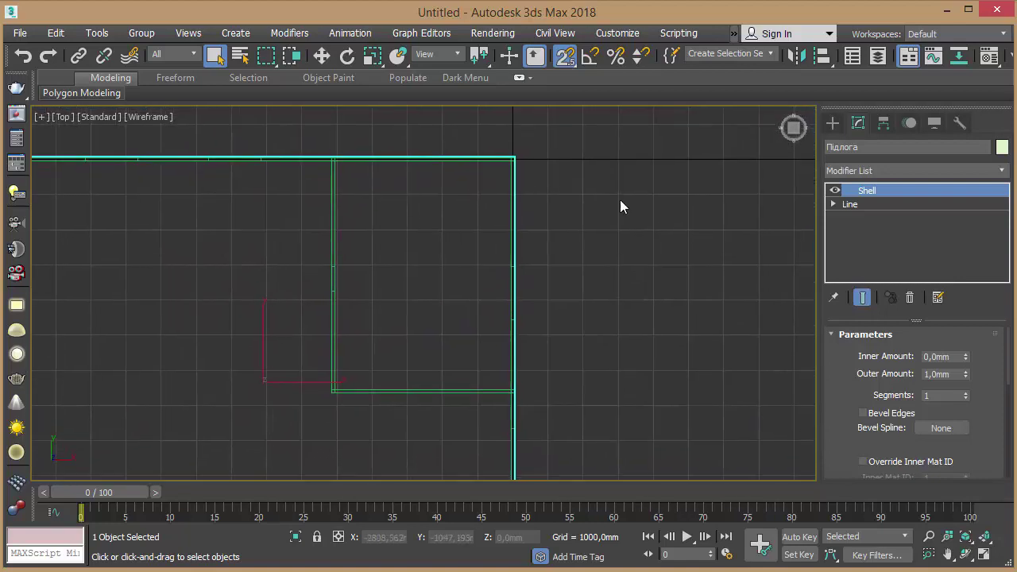
click(833, 124)
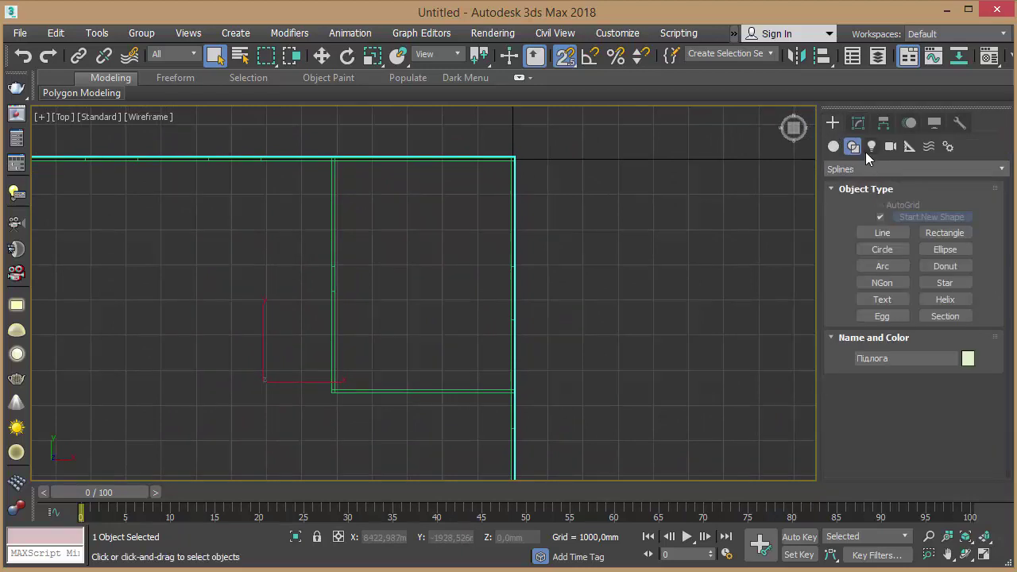
Start the Line tool, centre the kitchen in view and set up vertex snapping.
click(882, 232)
scroll(374, 212, up, 1)
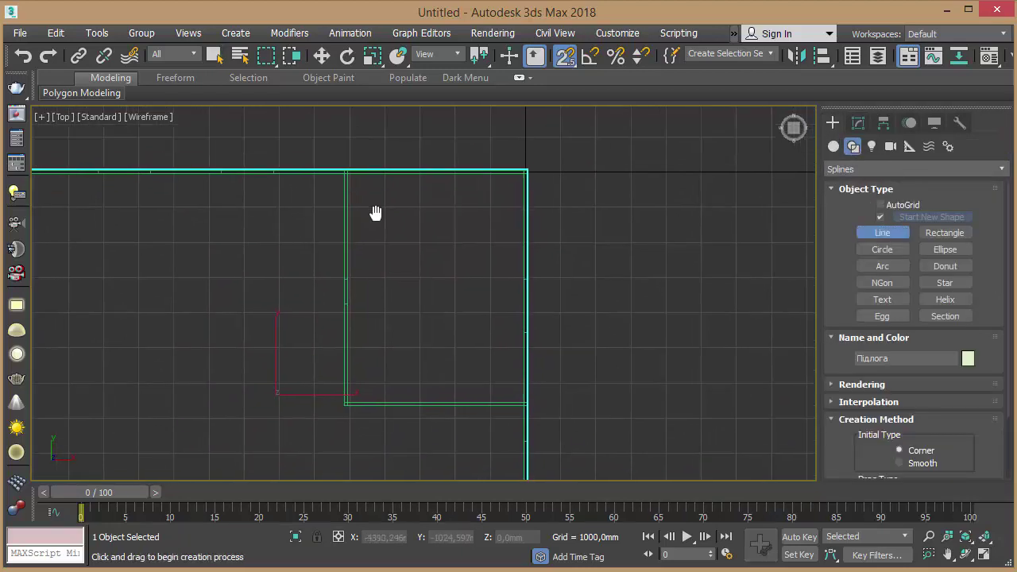
scroll(375, 213, up, 2)
scroll(362, 183, up, 3)
scroll(373, 194, down, 1)
scroll(405, 210, down, 2)
mouse_move(424, 217)
middle_down()
mouse_move(415, 138)
mouse_move(374, 154)
middle_up()
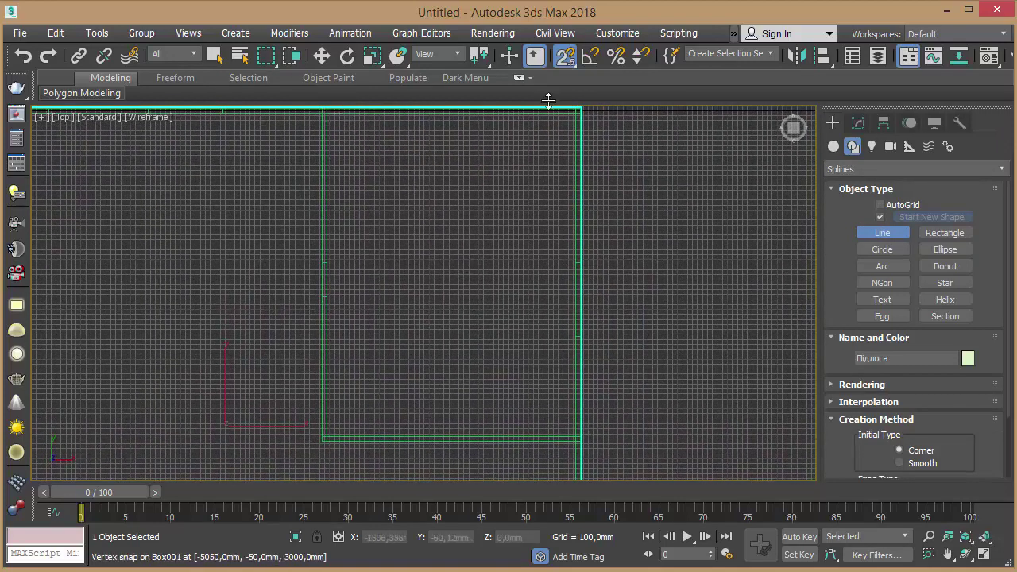
right_click(566, 58)
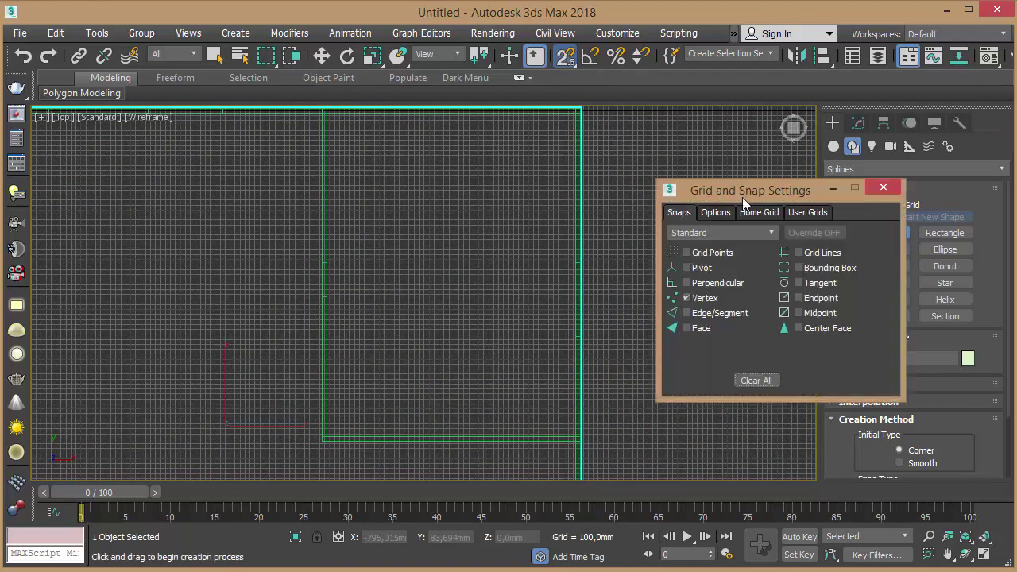
click(893, 188)
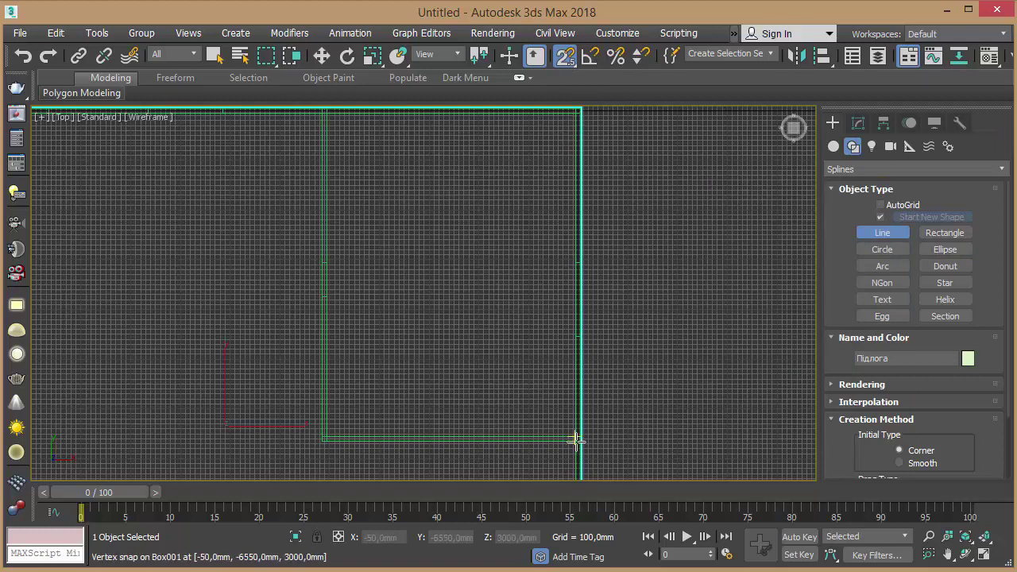
middle_drag(540, 193, 548, 231)
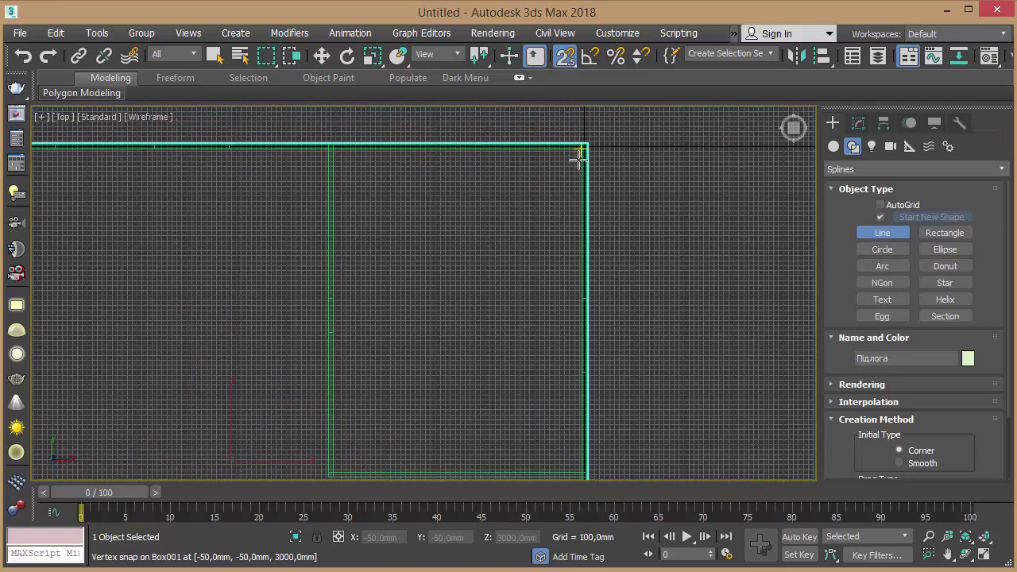
Snap a line to the kitchen's four inner wall corners and close the spline.
click(580, 149)
click(580, 467)
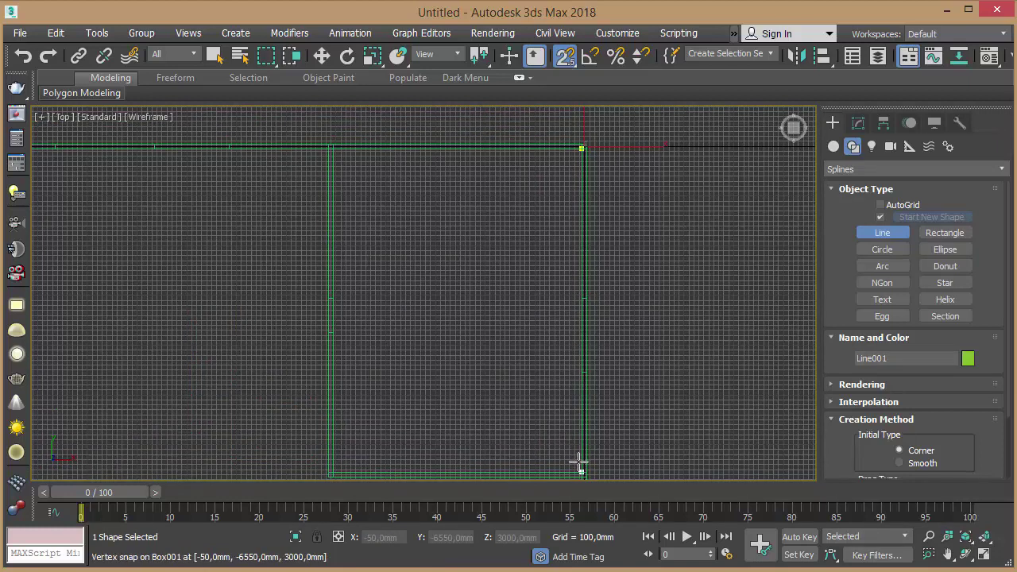
click(344, 467)
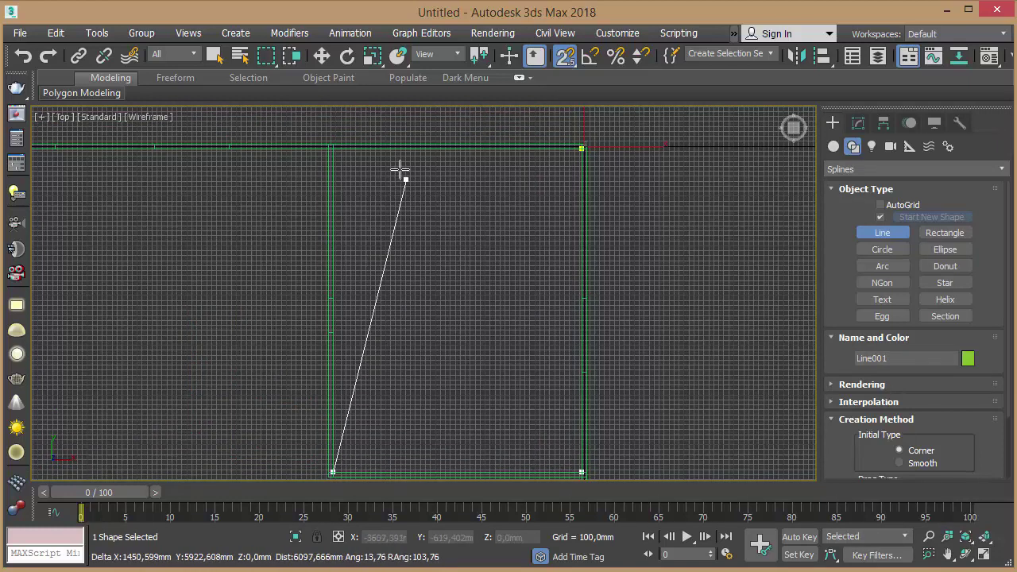
click(334, 151)
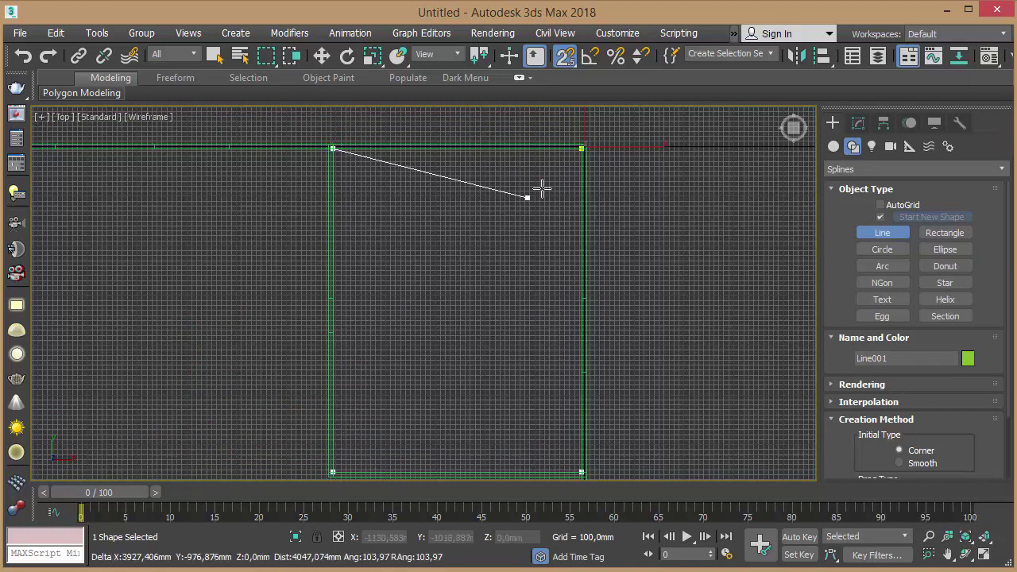
click(581, 149)
drag(702, 441, 721, 275)
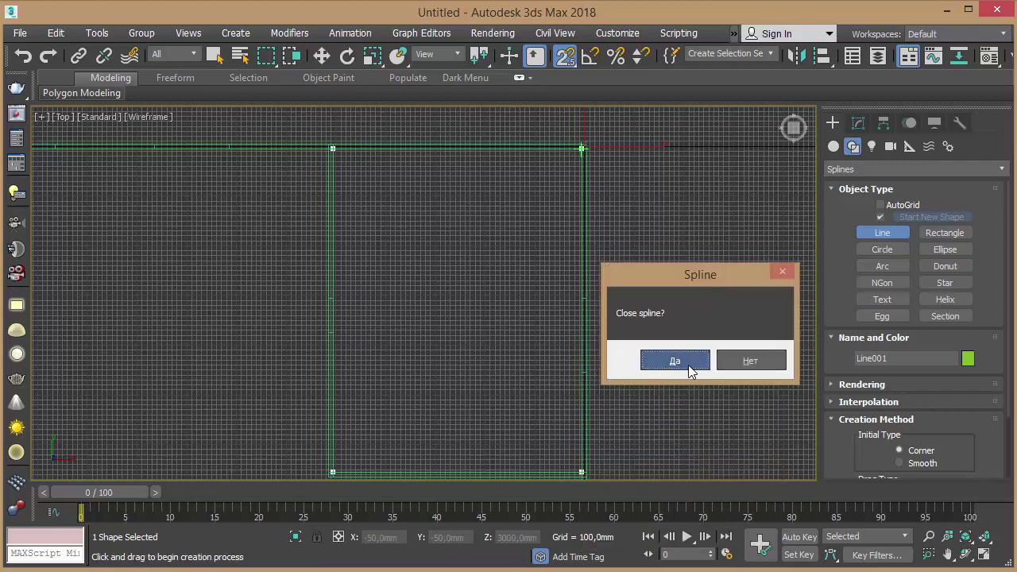
click(689, 369)
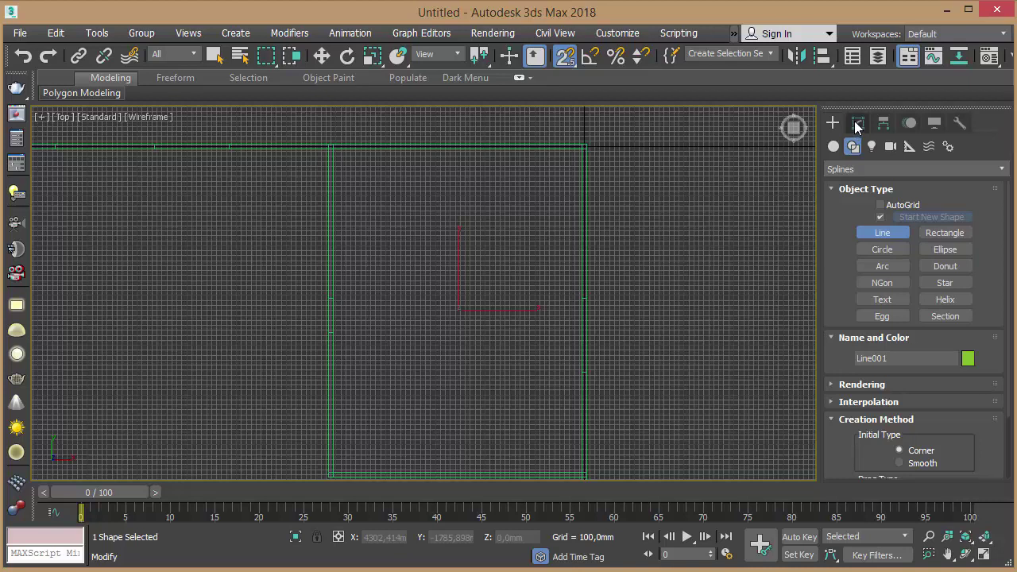
Rename Line001 to 'плінтус кухні' and zoom out to the whole apartment plan.
click(856, 125)
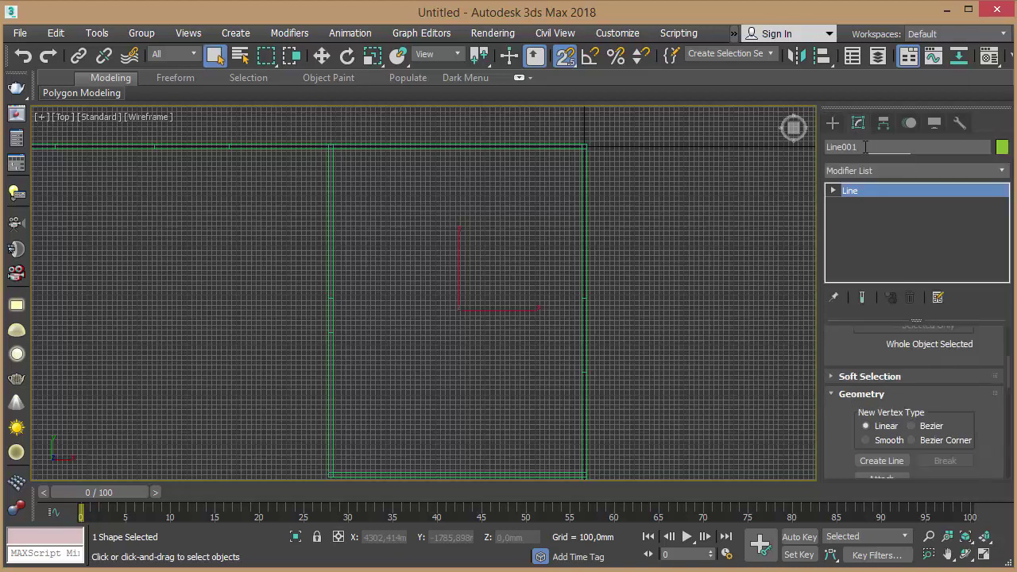
double_click(857, 146)
text(пл)
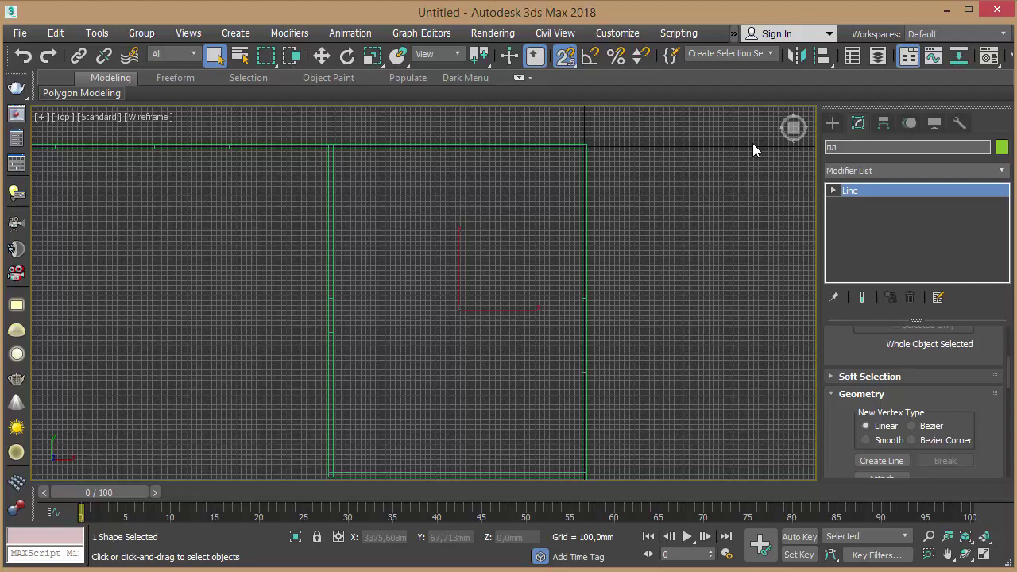
text(и)
text(нтус кухні)
key(Return)
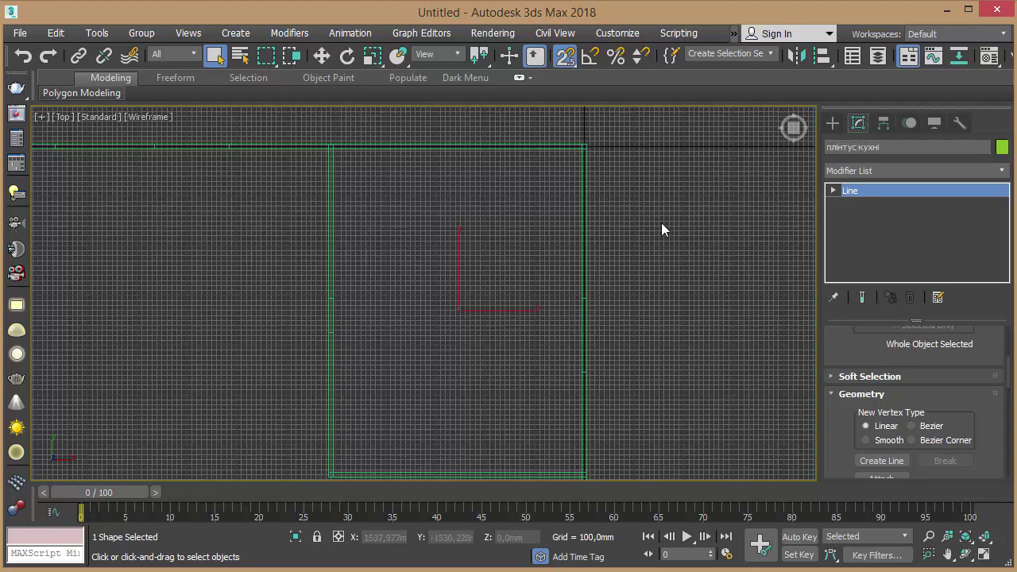
middle_drag(546, 248, 592, 184)
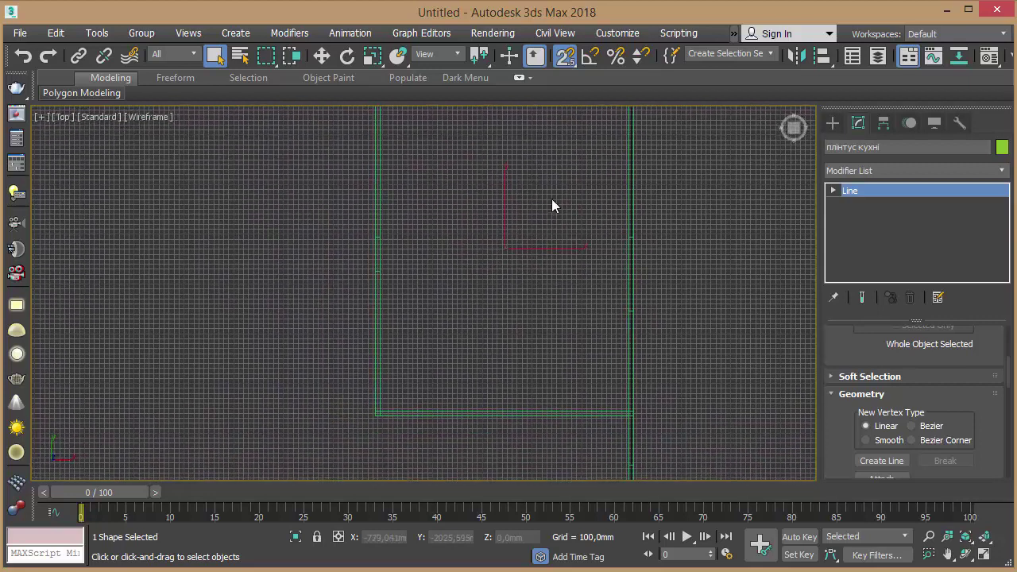
middle_drag(511, 243, 542, 251)
scroll(542, 251, down, 2)
scroll(524, 224, down, 1)
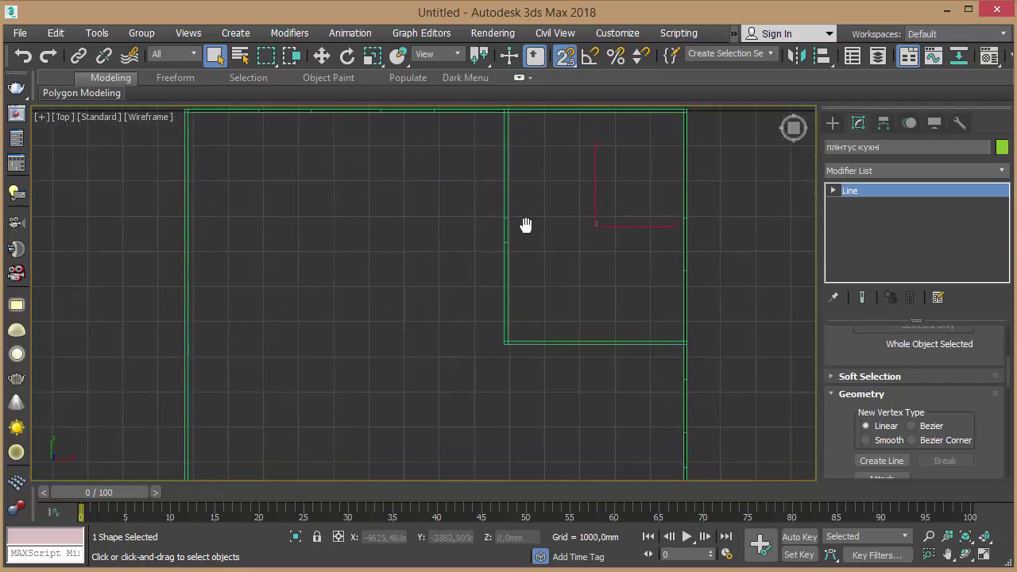
scroll(527, 232, down, 1)
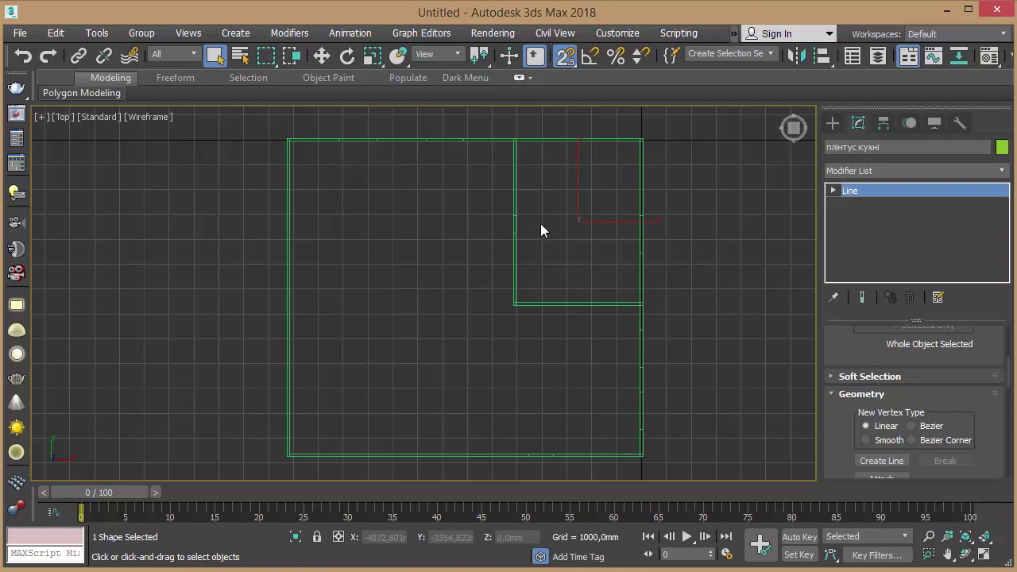
Draw a closed line snapped to the main room's six wall corners.
click(833, 122)
click(883, 233)
click(290, 141)
click(509, 142)
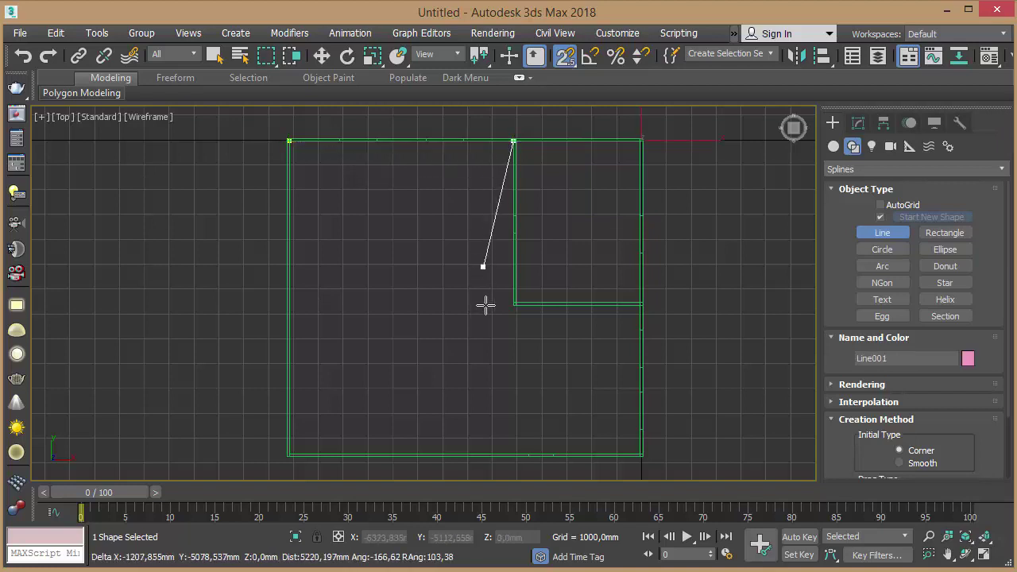
click(500, 310)
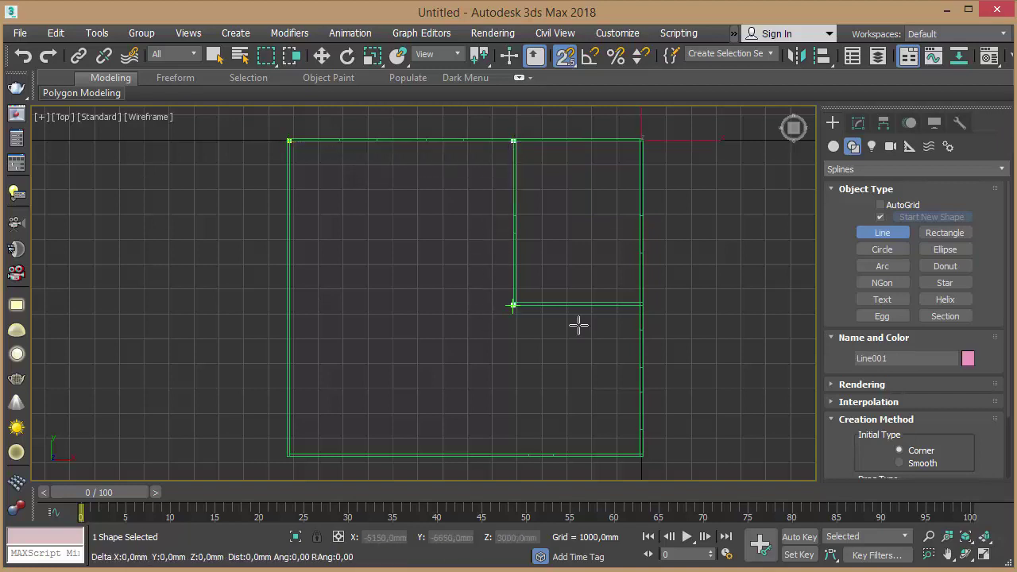
click(640, 305)
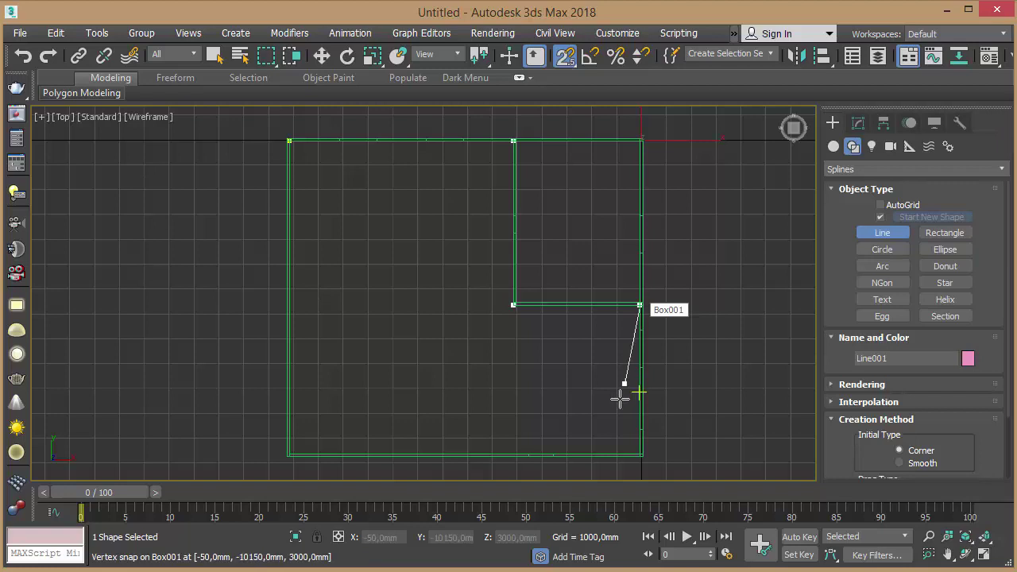
click(632, 449)
click(302, 447)
click(291, 141)
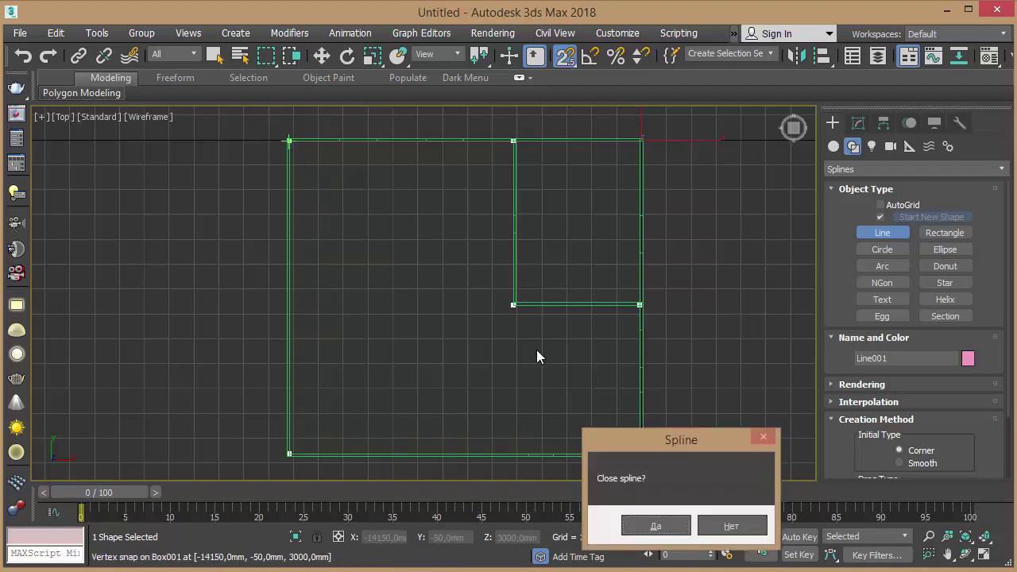
click(648, 524)
Name the room line 'Плінтус кімната' and switch to the Perspective view.
middle_drag(307, 205, 338, 243)
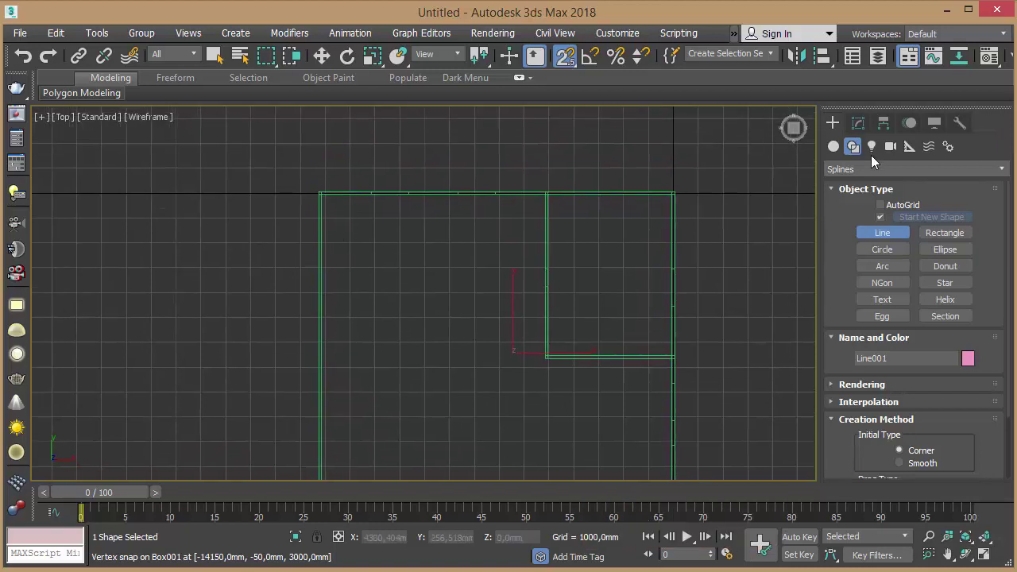
click(857, 125)
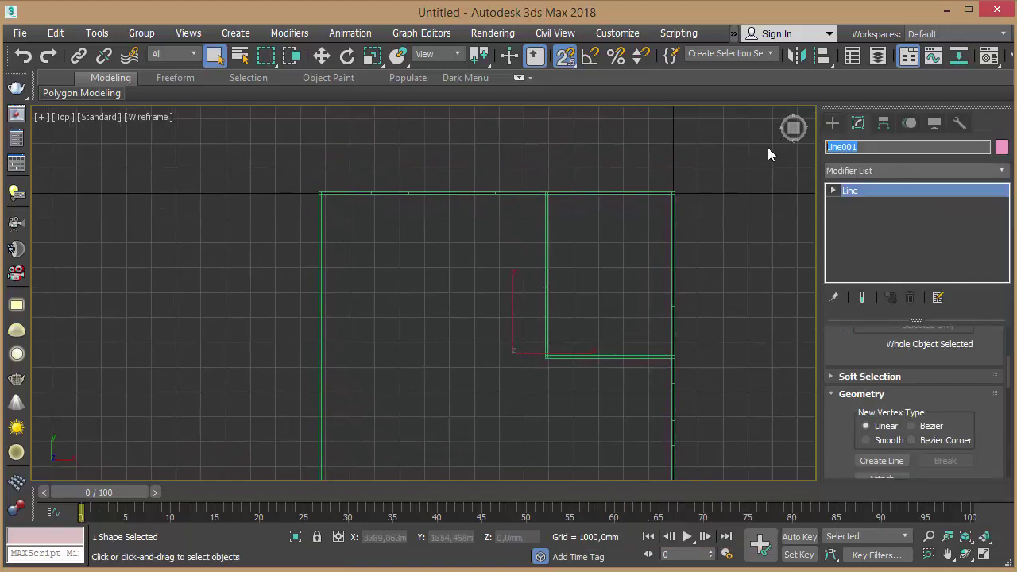
text(Плінтус кімната)
key(Return)
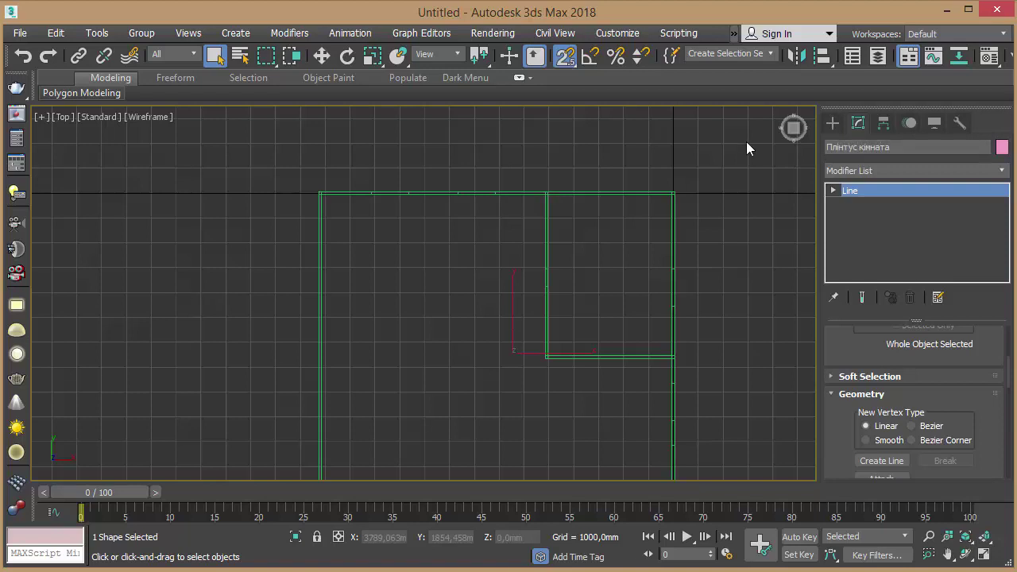
scroll(352, 199, up, 3)
scroll(362, 204, up, 3)
scroll(365, 205, up, 3)
scroll(366, 205, up, 3)
scroll(366, 205, down, 5)
scroll(373, 202, down, 5)
scroll(386, 200, down, 3)
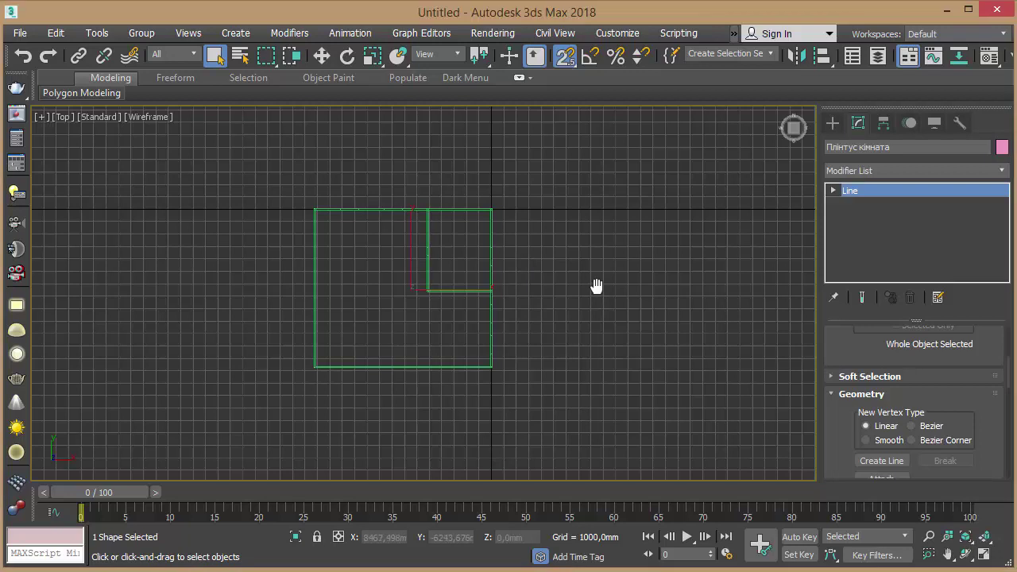
key(p)
mouse_move(608, 305)
middle_down()
mouse_move(627, 216)
mouse_move(613, 251)
middle_up()
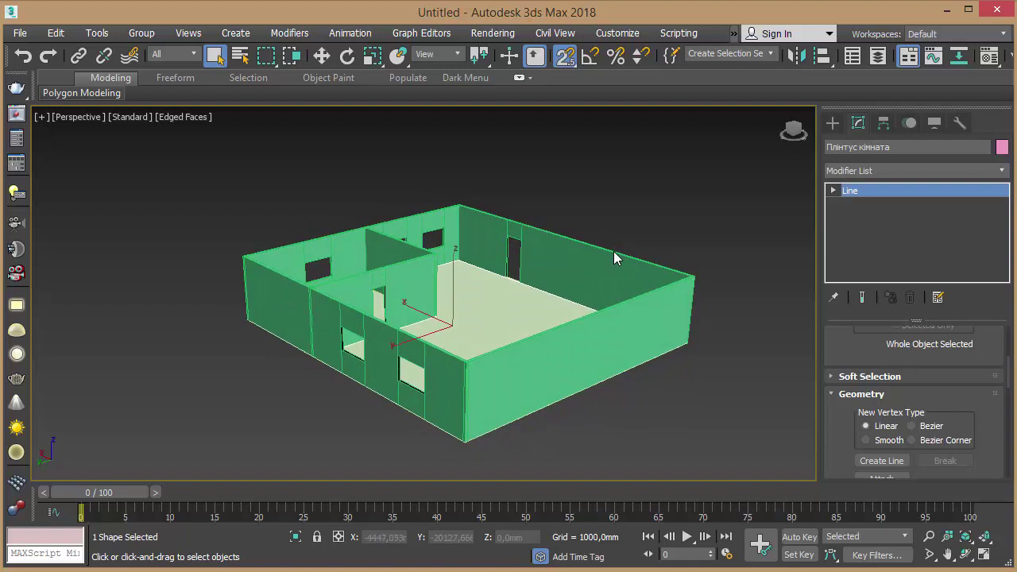
Check Плінтус кімната in isolation, restore the walls, and open the Select From Scene list.
key(alt+q)
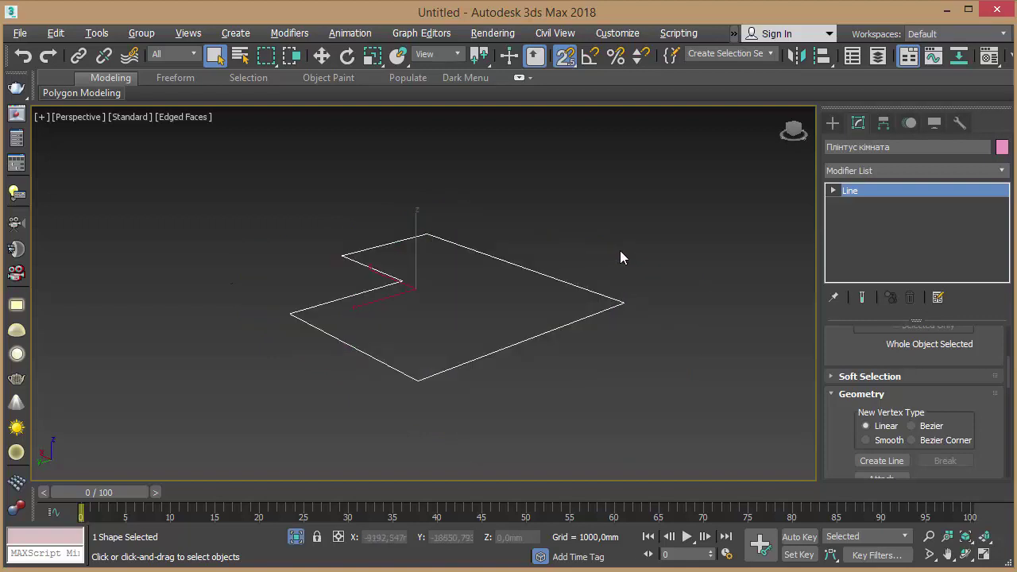
middle_drag(622, 257, 627, 299)
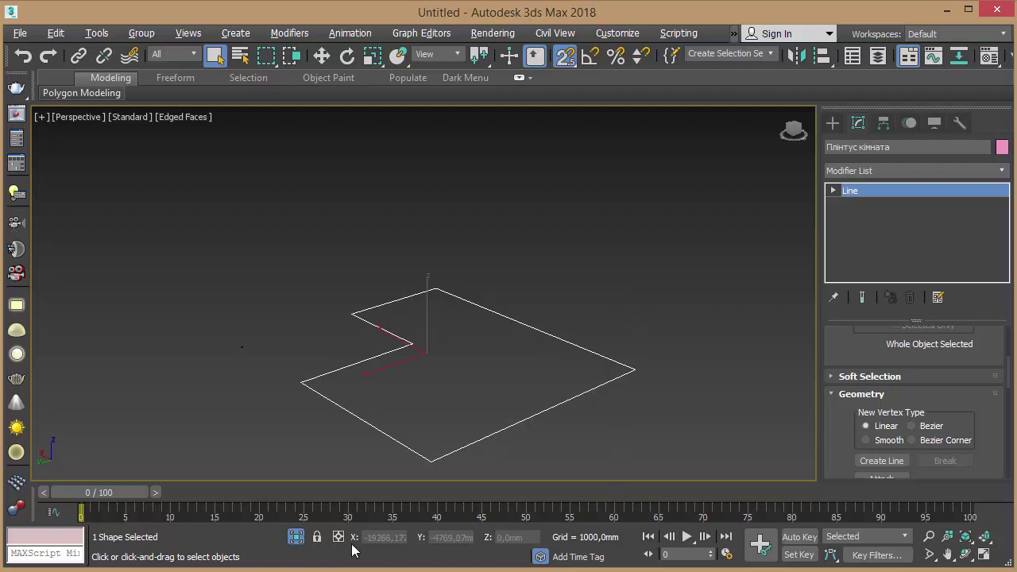
click(295, 537)
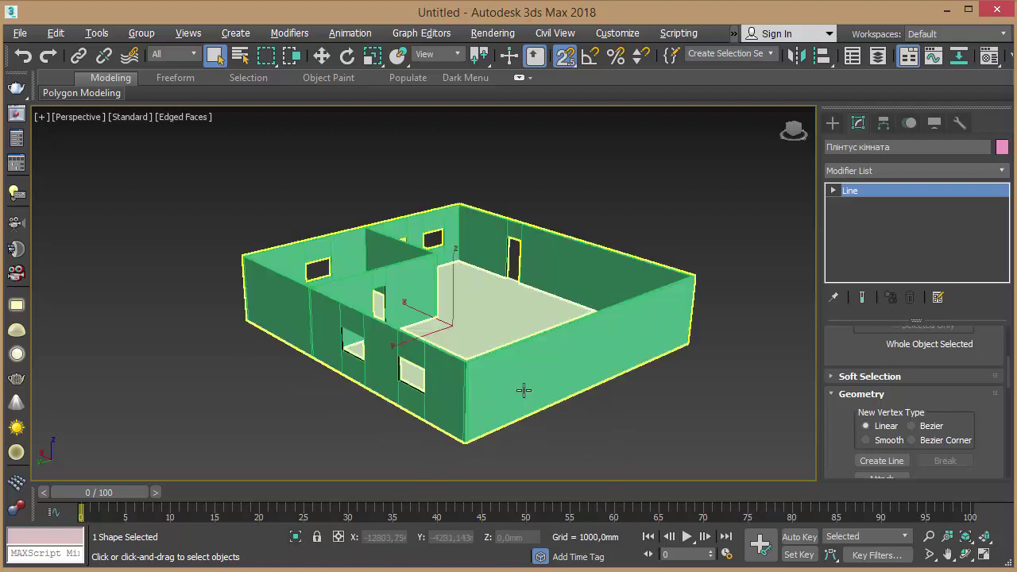
key(alt+q)
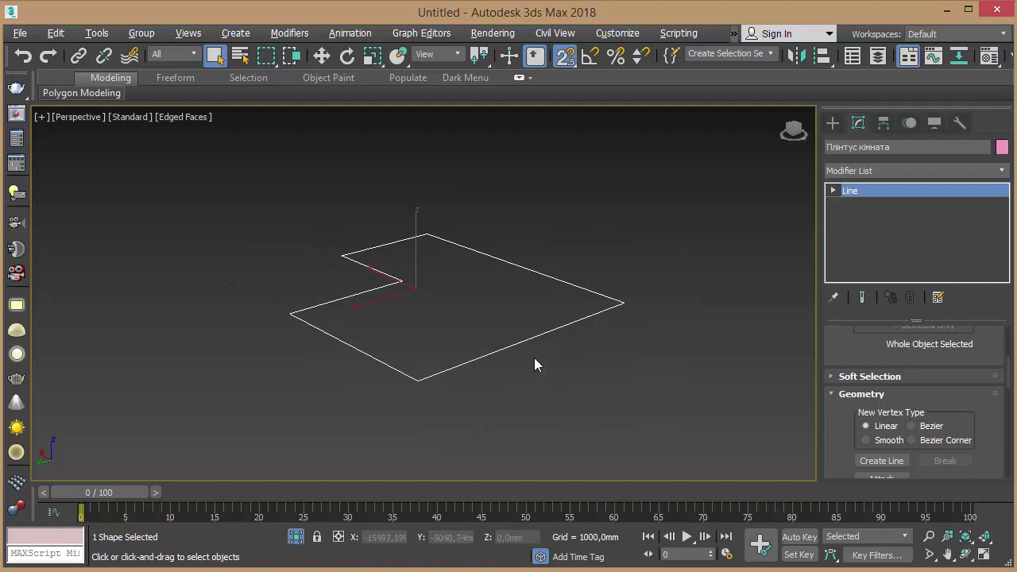
click(295, 536)
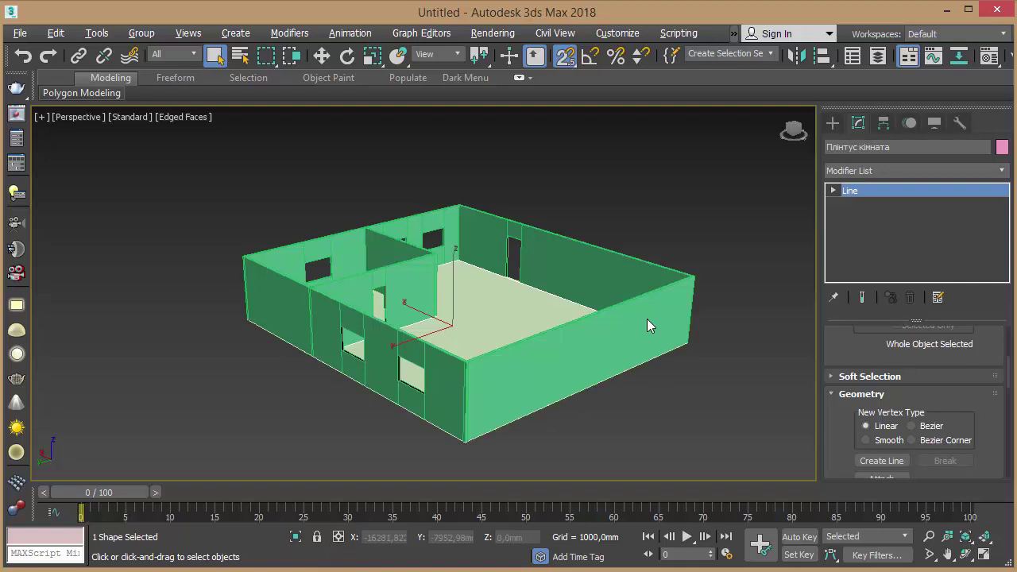
key(h)
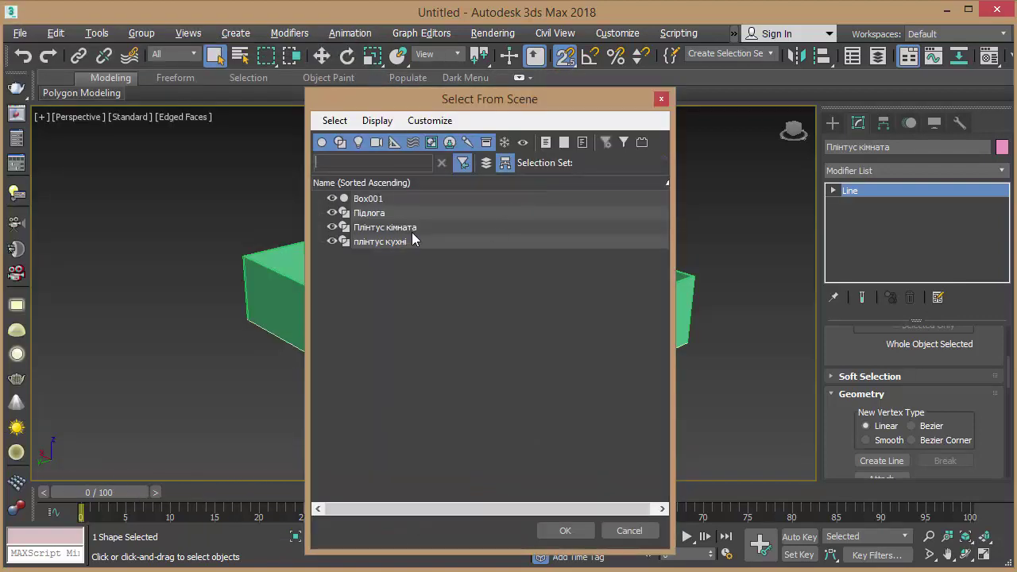
Select плінтус кухні from the scene list and toggle isolation to inspect it among the walls.
double_click(380, 241)
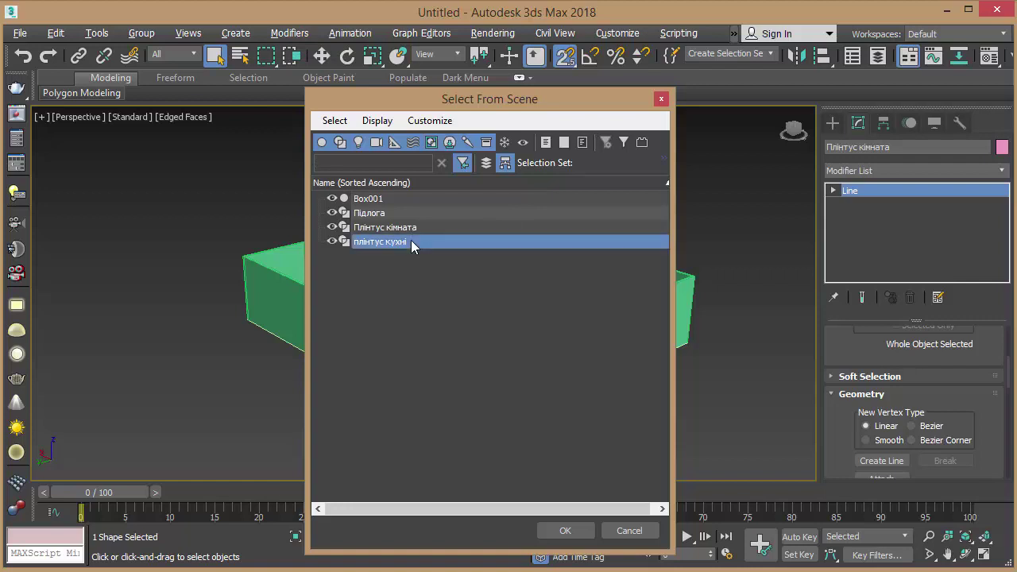
key(alt+q)
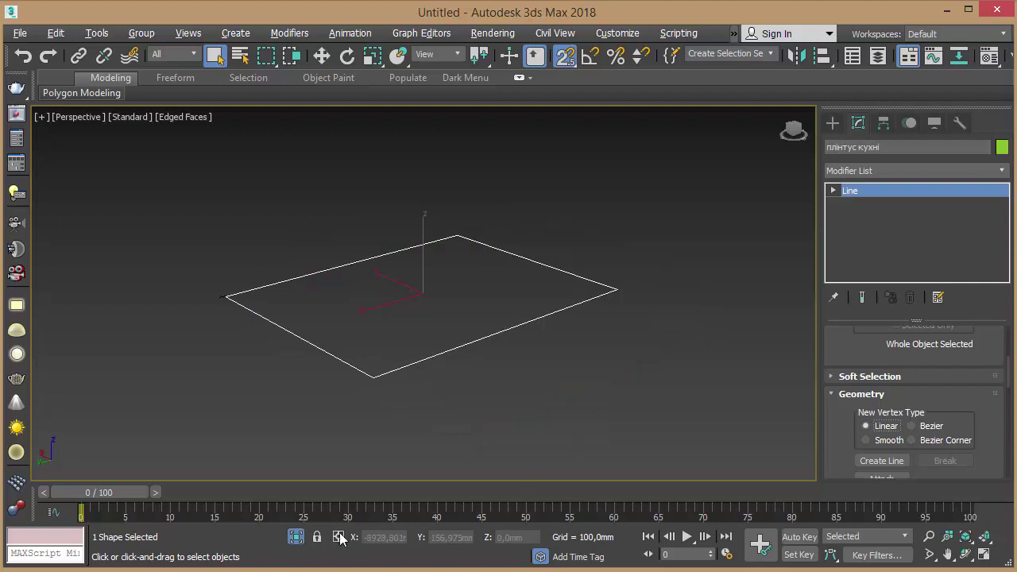
click(295, 538)
click(295, 539)
click(294, 543)
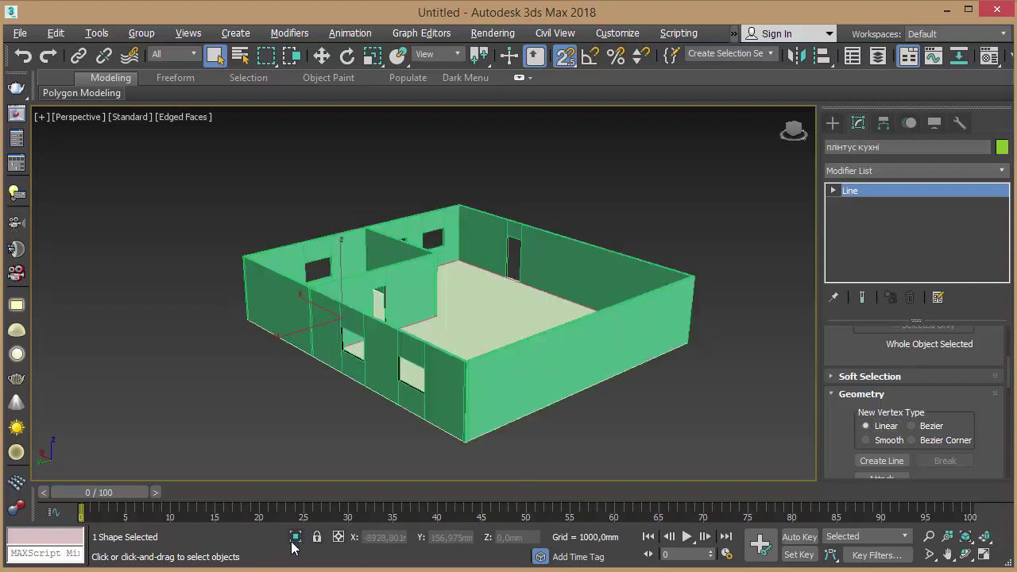
click(295, 539)
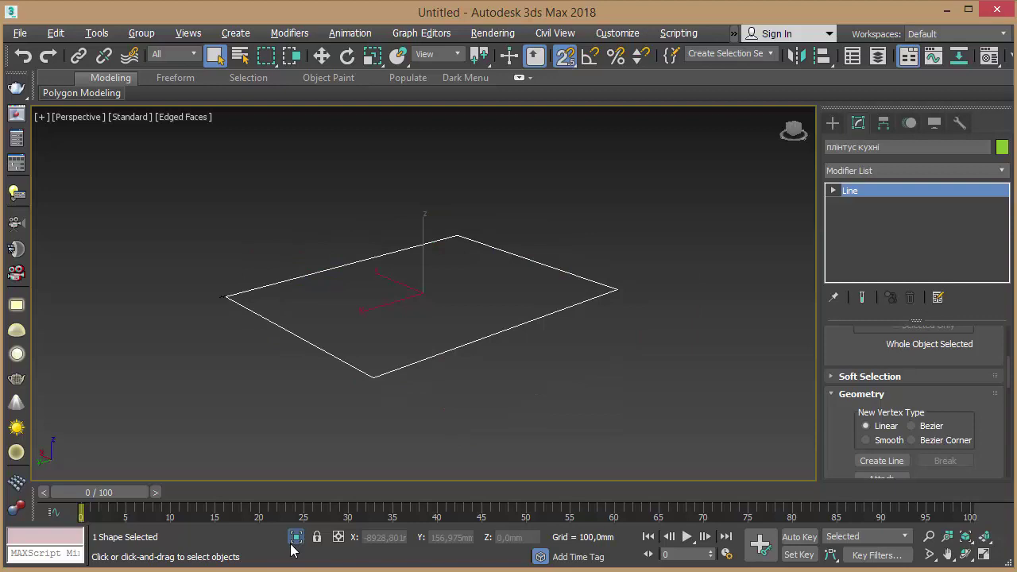
click(295, 540)
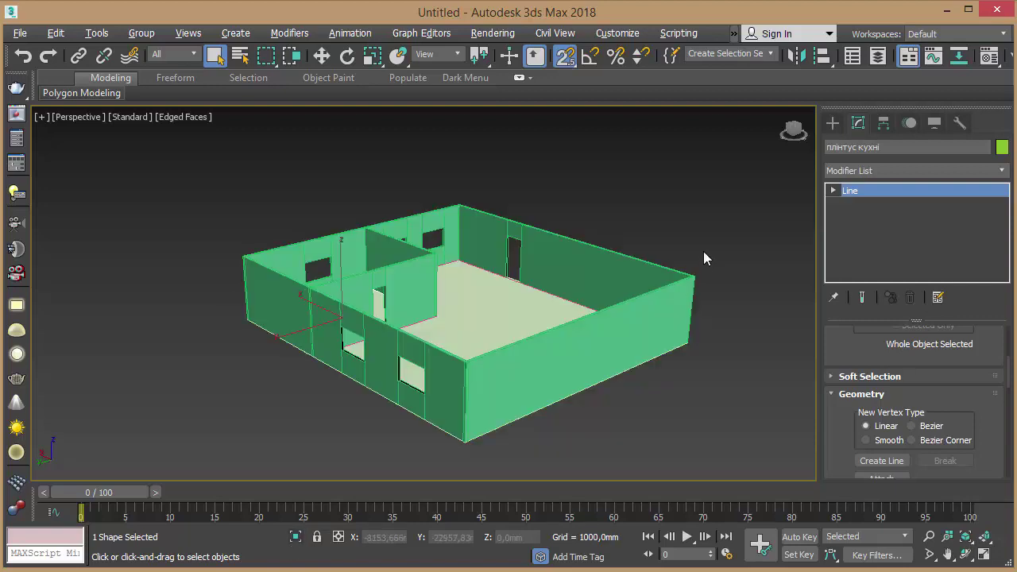
Raise the kitchen baseboard path along Z with the Move tool.
key(w)
drag(340, 275, 340, 232)
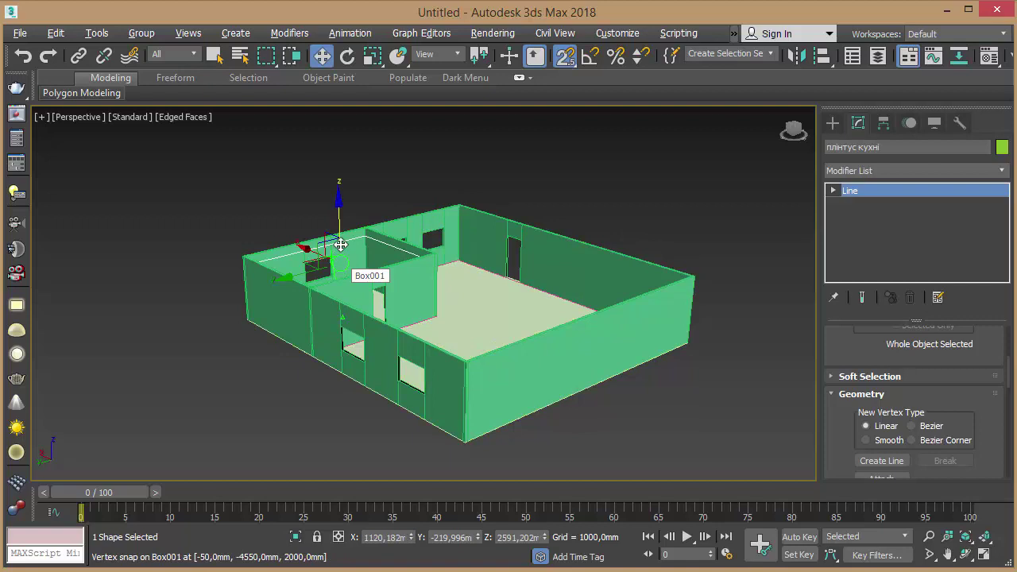
key(q)
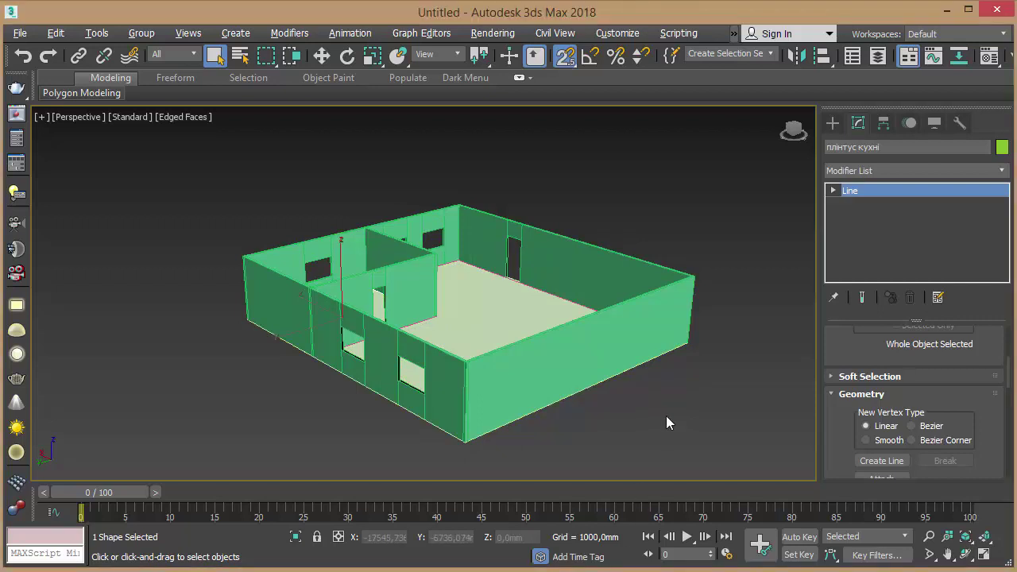
Switch to the Left view and frame the kitchen wall's floor line.
key(l)
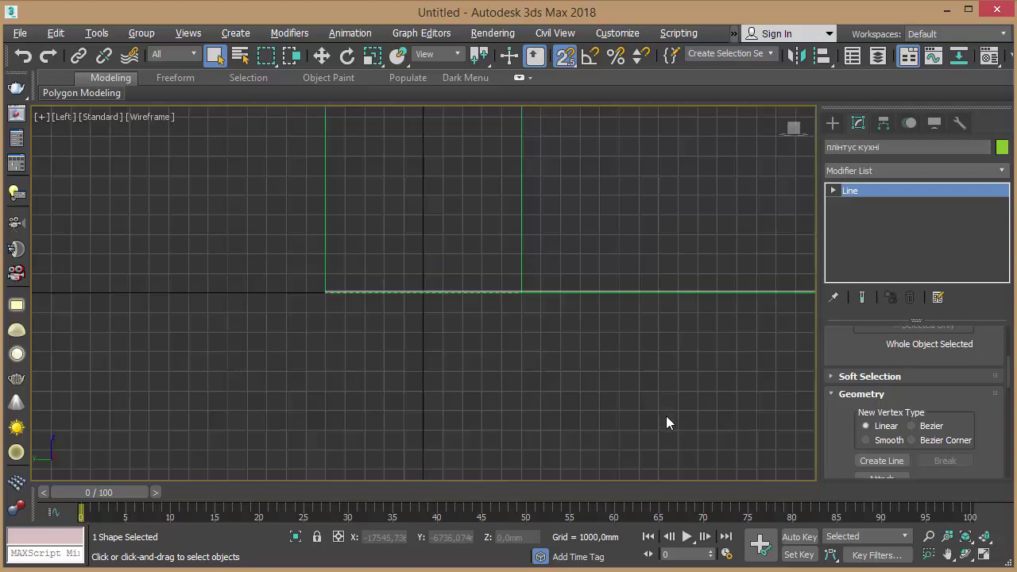
middle_drag(631, 389, 615, 393)
scroll(636, 365, down, 2)
scroll(628, 318, down, 2)
scroll(572, 334, down, 2)
middle_drag(532, 336, 468, 326)
scroll(560, 349, up, 2)
scroll(560, 349, up, 2)
scroll(559, 346, up, 2)
middle_drag(556, 336, 555, 361)
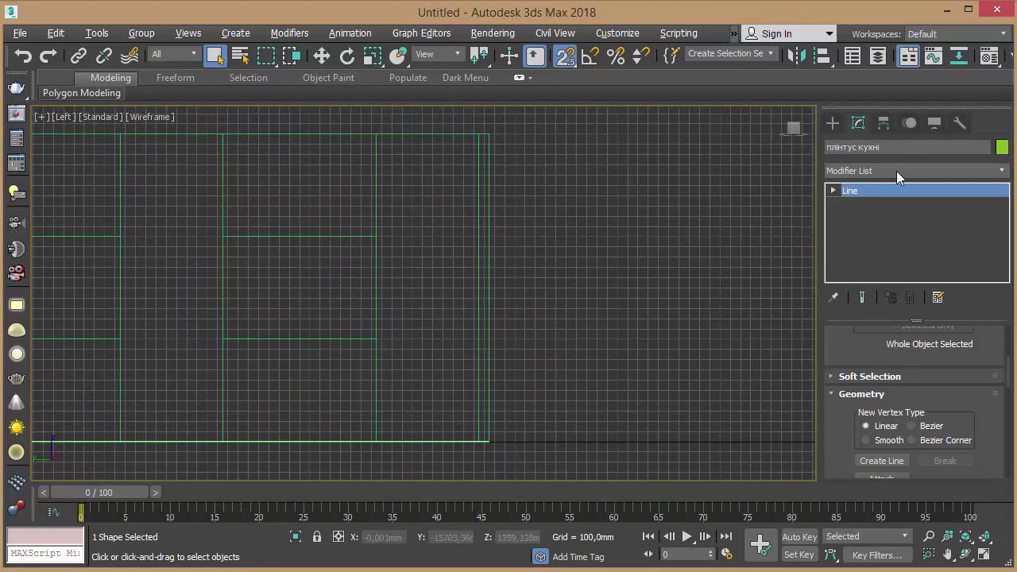
Start a new Line shape and zoom in on the wall–floor corner.
click(833, 123)
click(882, 233)
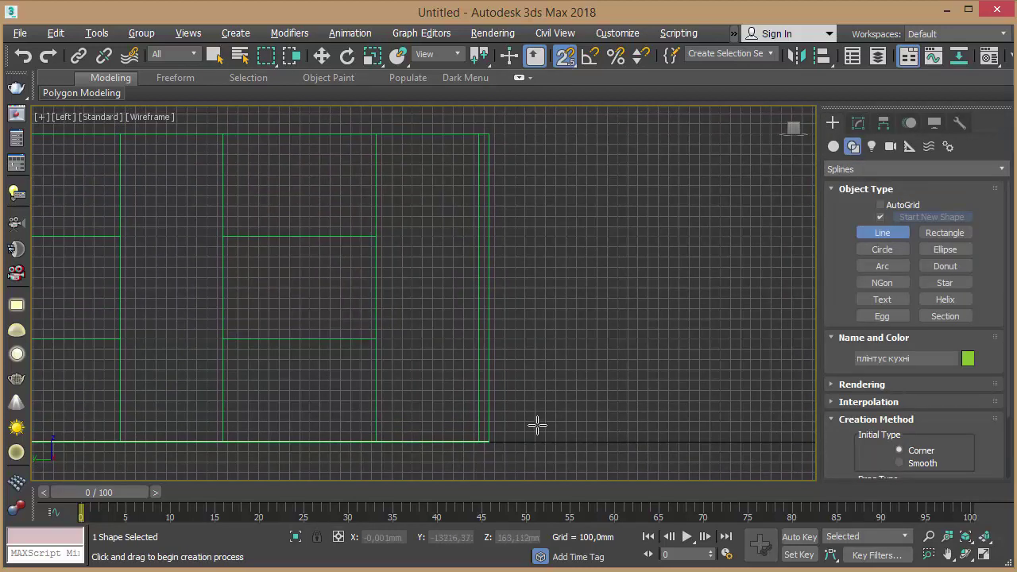
middle_drag(537, 426, 551, 369)
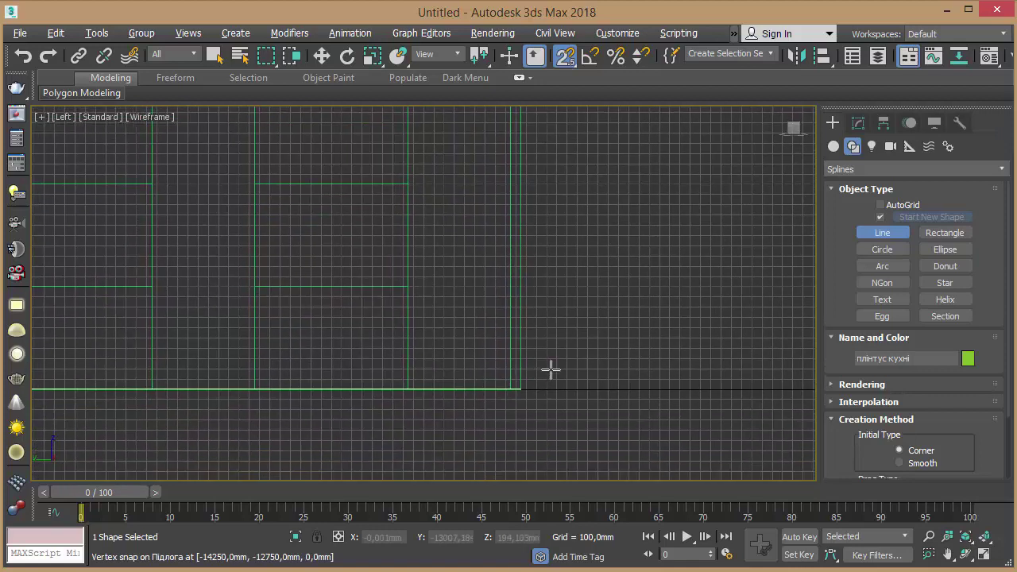
scroll(551, 370, up, 2)
scroll(541, 372, up, 2)
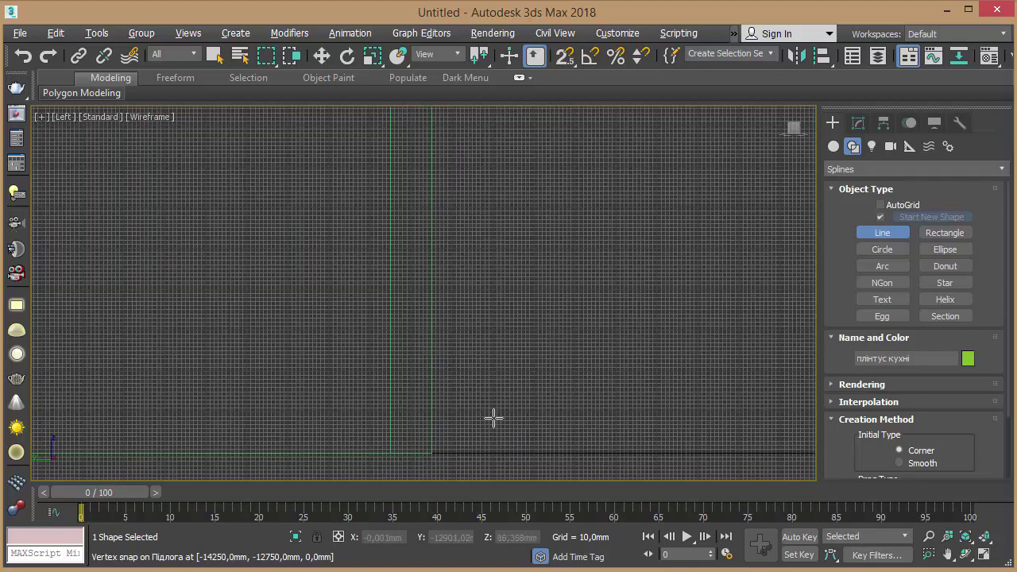
scroll(477, 373, up, 2)
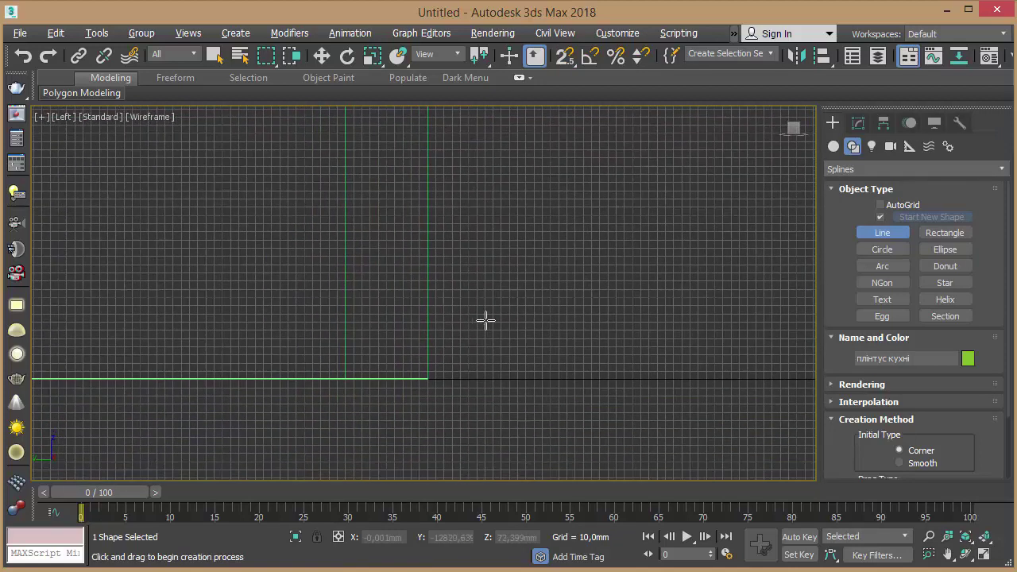
Draw a closed profile with flat back and bottom and a curved front edge.
click(486, 321)
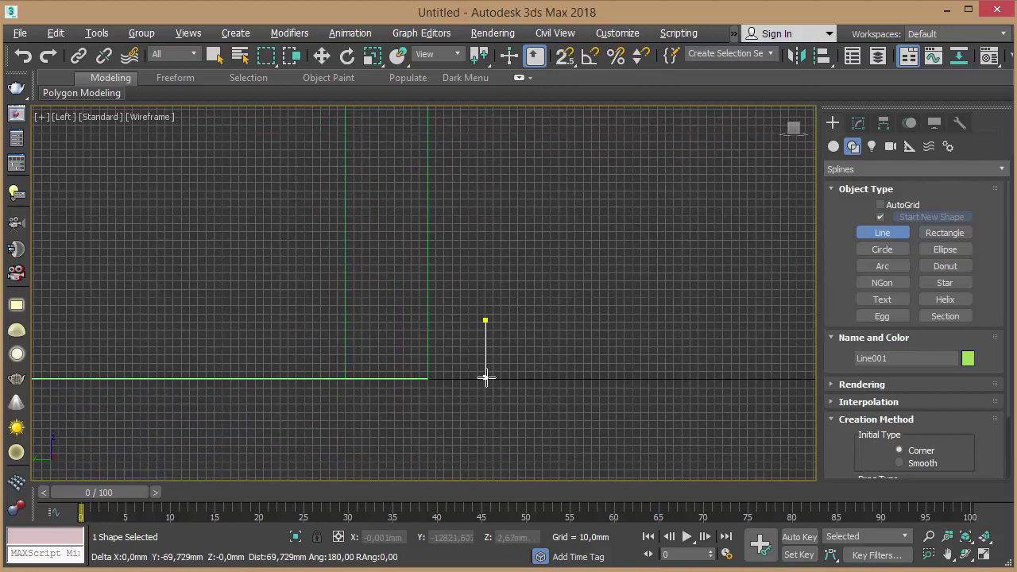
click(486, 380)
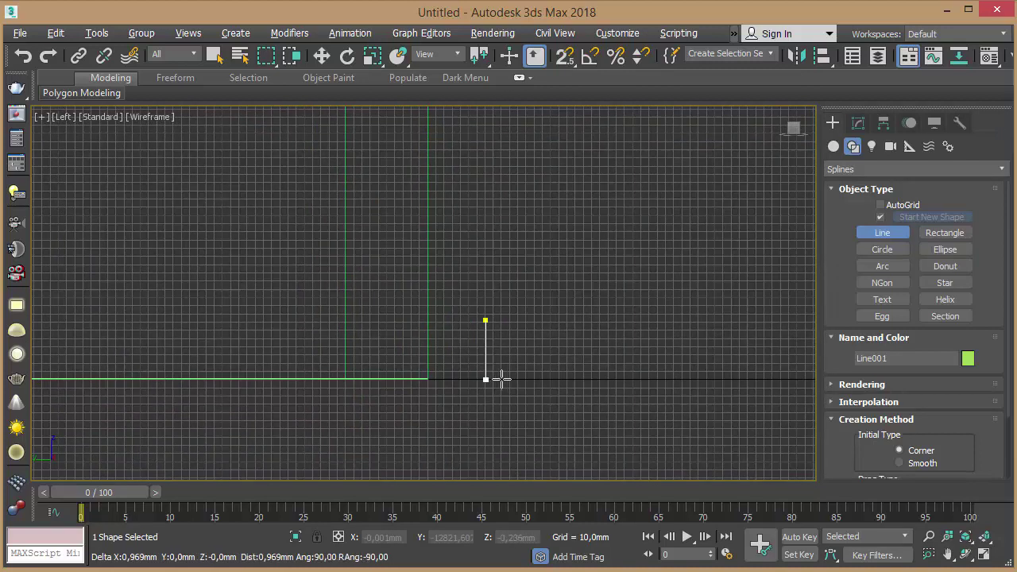
click(522, 380)
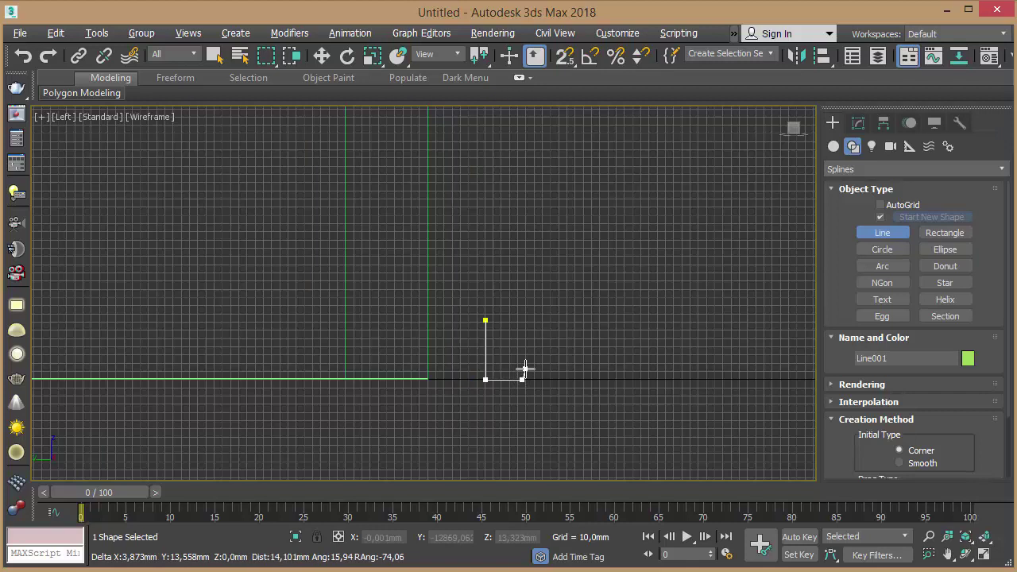
click(525, 368)
click(523, 358)
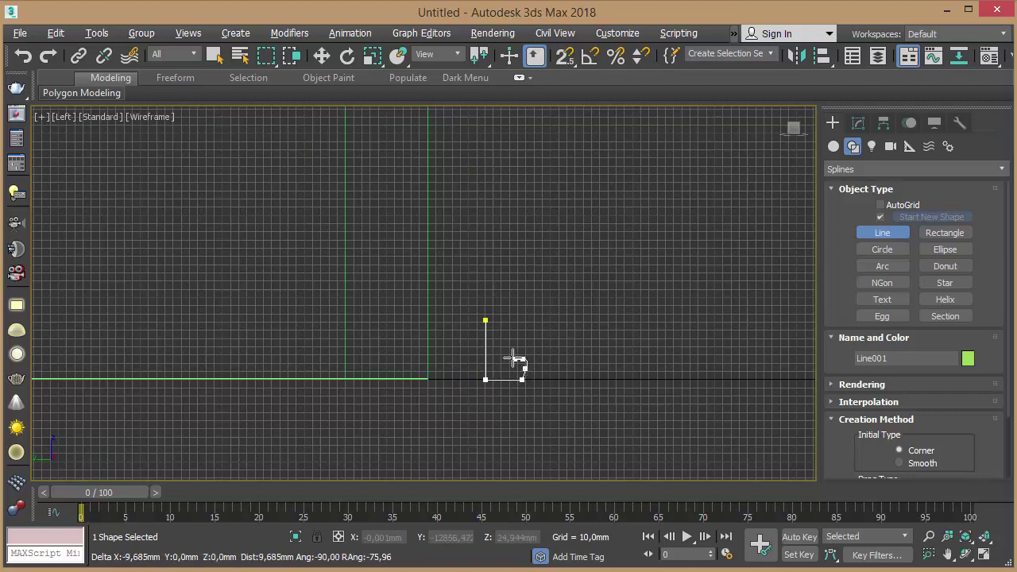
click(507, 354)
click(506, 342)
click(515, 330)
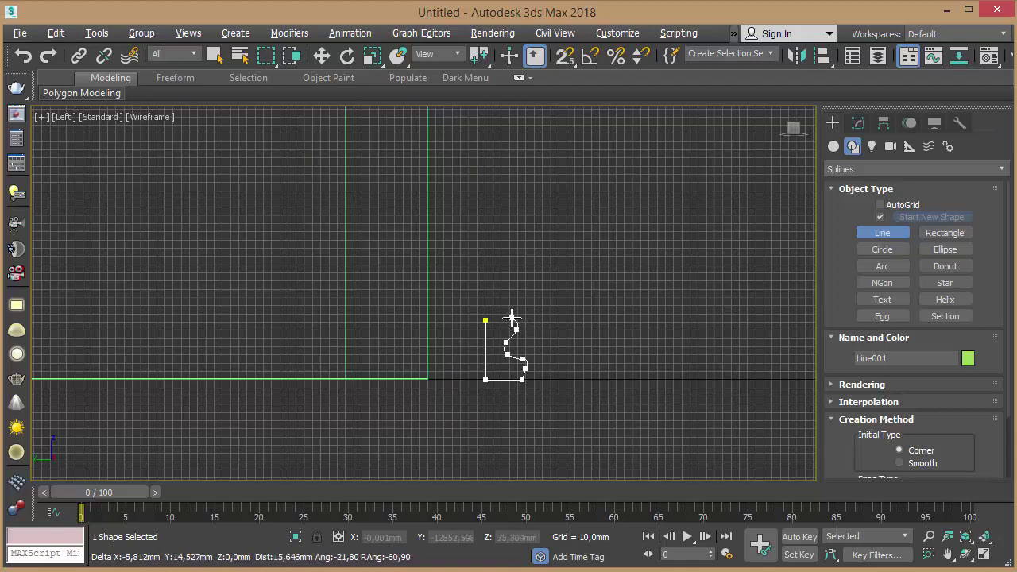
click(506, 319)
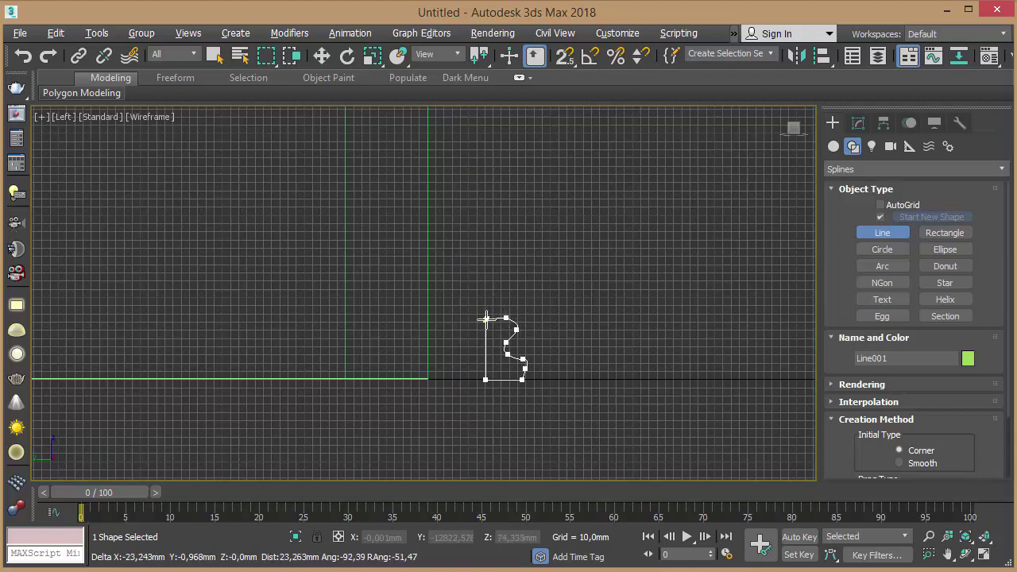
click(486, 319)
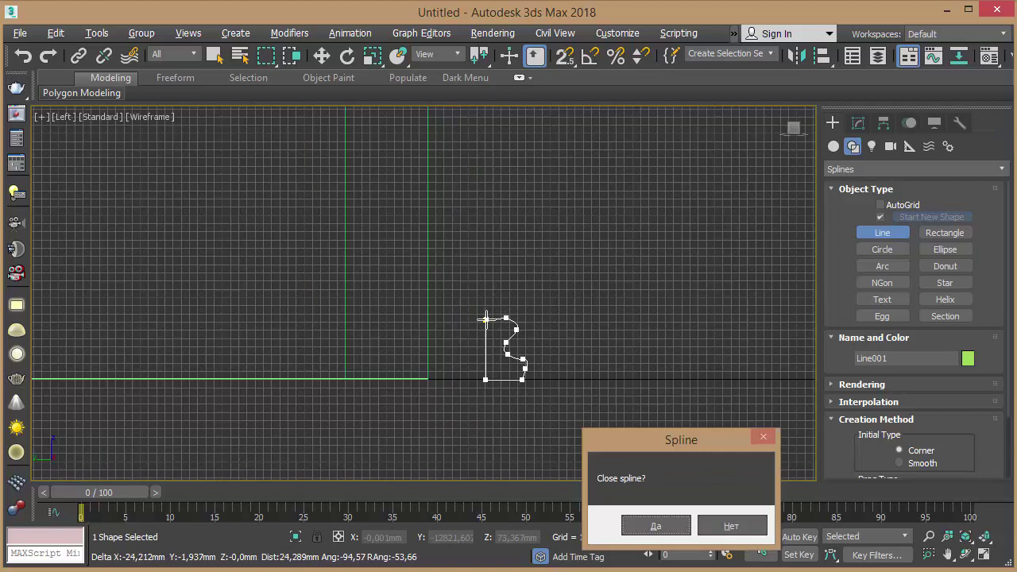
mouse_move(678, 444)
mouse_down()
mouse_move(709, 275)
mouse_move(710, 312)
mouse_up()
click(696, 394)
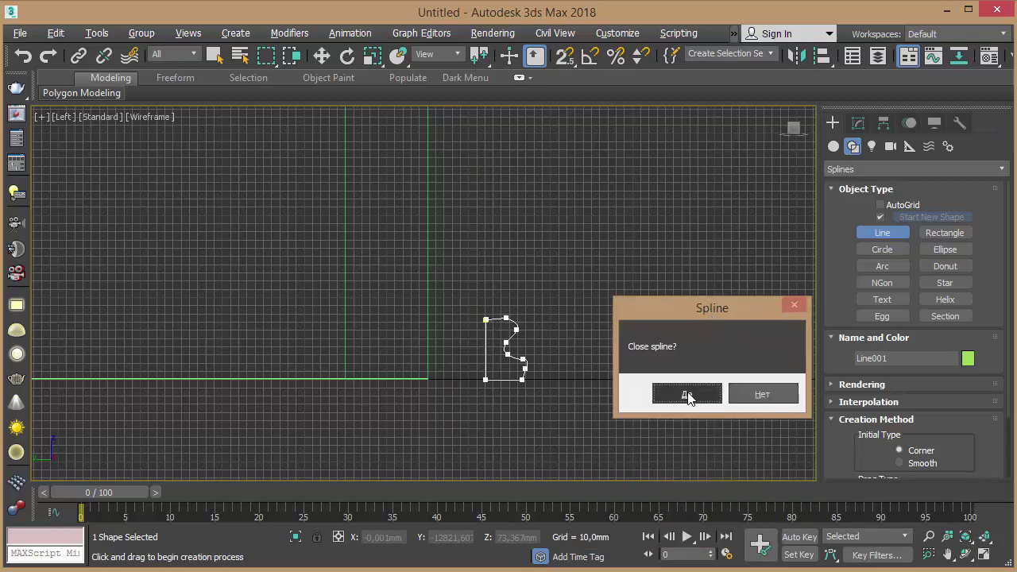
Zoom and pan to centre the closed Line001 profile in the Left view.
scroll(557, 352, down, 2)
mouse_move(556, 352)
middle_down()
mouse_move(609, 402)
mouse_move(615, 395)
middle_up()
scroll(616, 395, down, 2)
middle_drag(665, 302, 640, 379)
scroll(640, 379, down, 1)
scroll(637, 378, down, 1)
mouse_move(666, 304)
middle_down()
mouse_move(586, 363)
mouse_move(604, 331)
middle_up()
middle_drag(580, 411, 602, 345)
scroll(581, 357, up, 1)
scroll(570, 393, up, 1)
scroll(572, 389, up, 1)
middle_drag(571, 390, 596, 331)
scroll(595, 331, up, 2)
scroll(565, 340, up, 1)
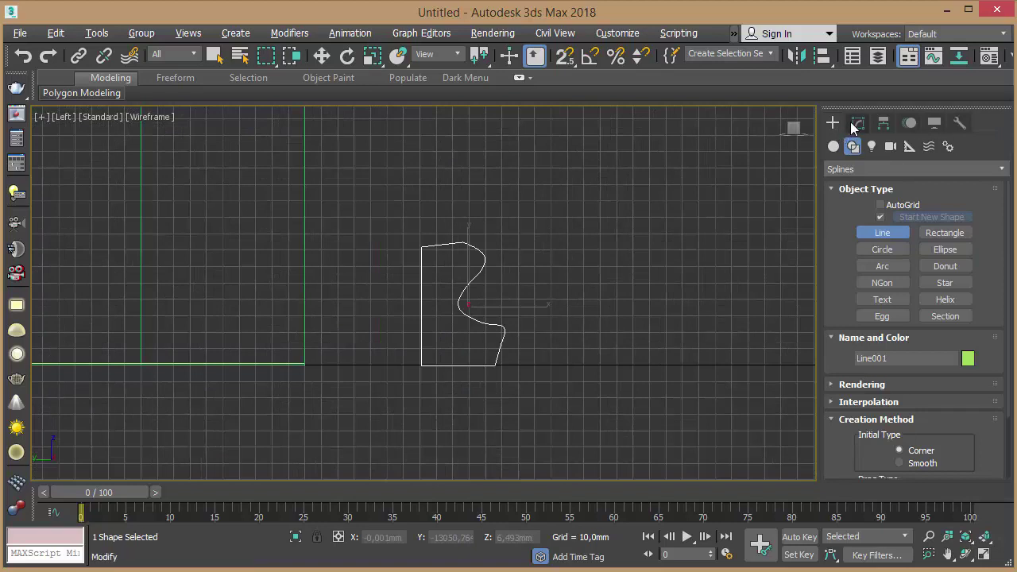
In Vertex sub-object mode, raise the profile's top points with the Move tool.
click(858, 123)
click(833, 191)
click(863, 204)
drag(378, 213, 513, 273)
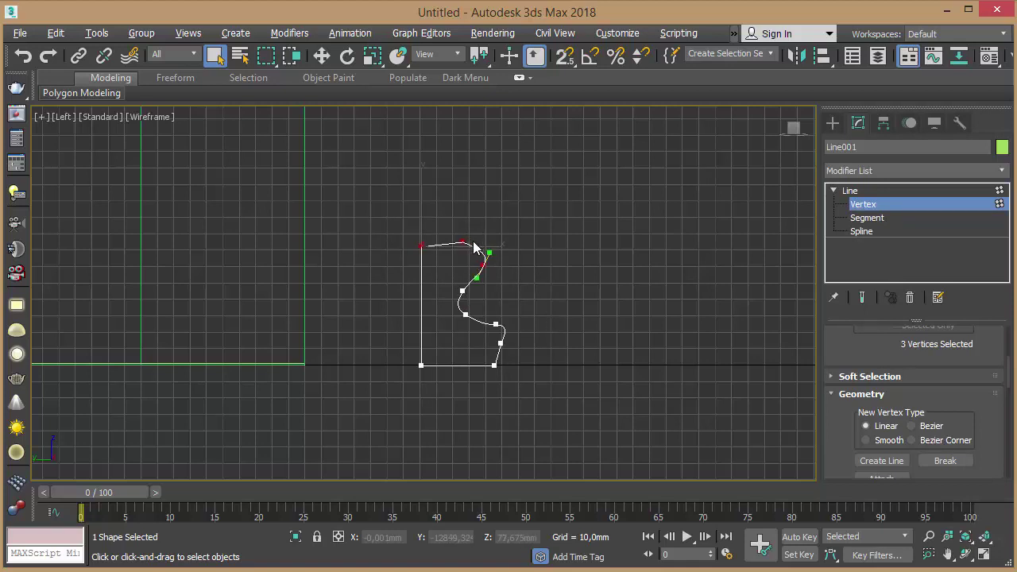
key(w)
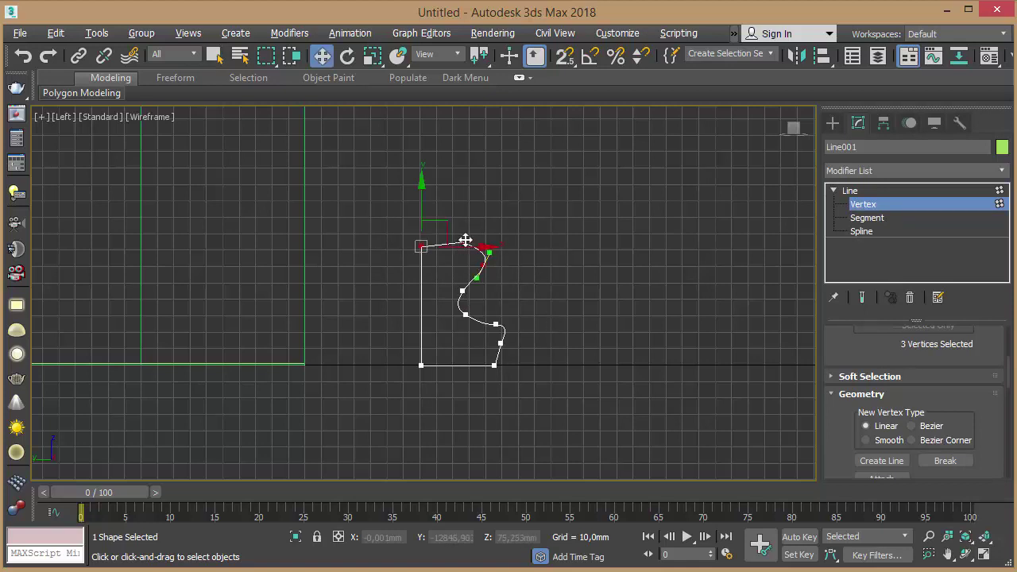
drag(464, 216, 466, 182)
drag(518, 209, 472, 261)
key(ctrl+z)
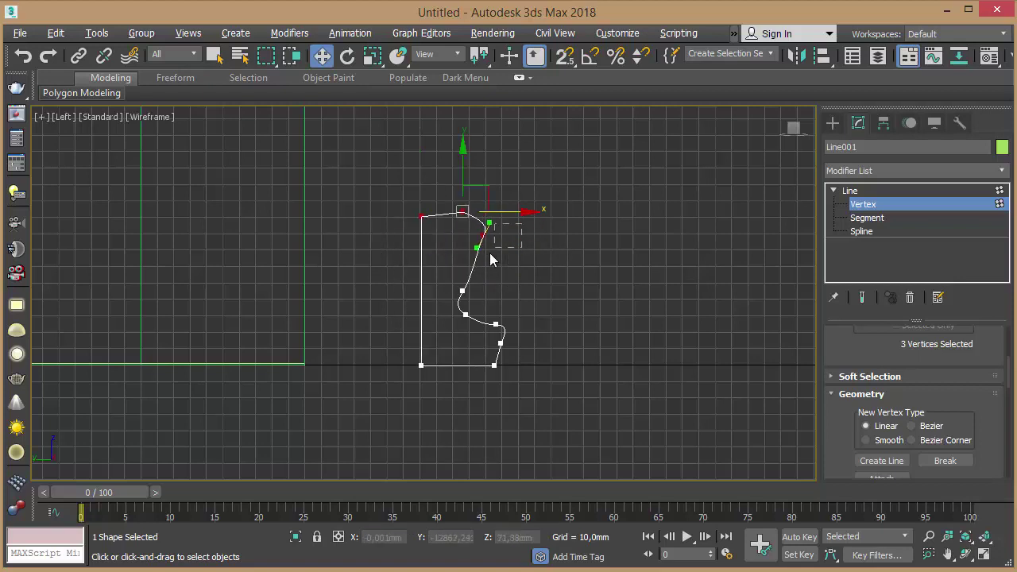
Move the upper and lower front vertices into a smooth S-curve, then zoom out.
click(482, 234)
drag(524, 235, 553, 238)
drag(555, 306, 481, 407)
drag(526, 370, 559, 367)
mouse_move(466, 315)
mouse_down()
mouse_move(482, 314)
mouse_move(464, 272)
mouse_up()
click(463, 291)
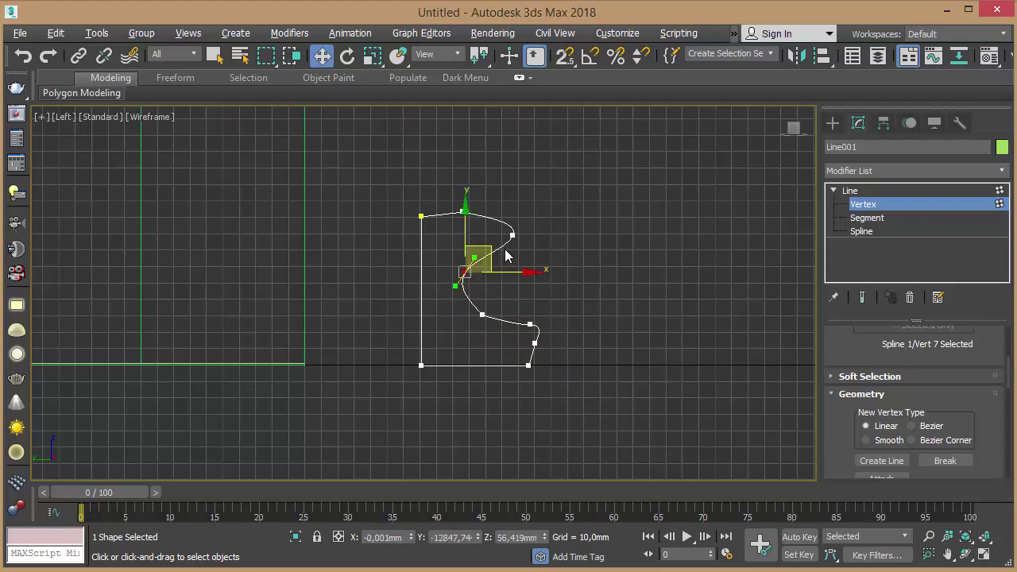
drag(512, 235, 498, 239)
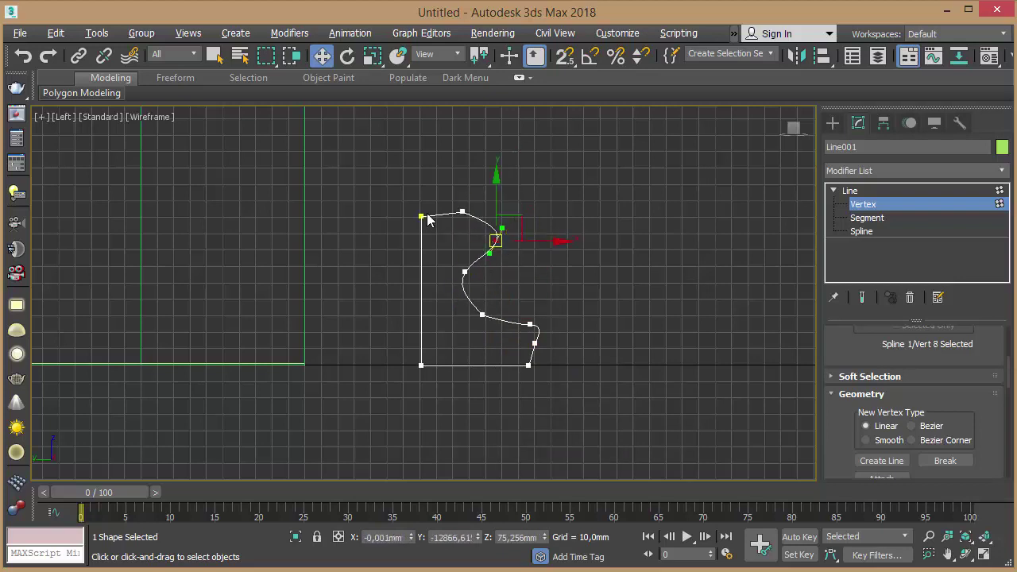
drag(531, 325, 516, 318)
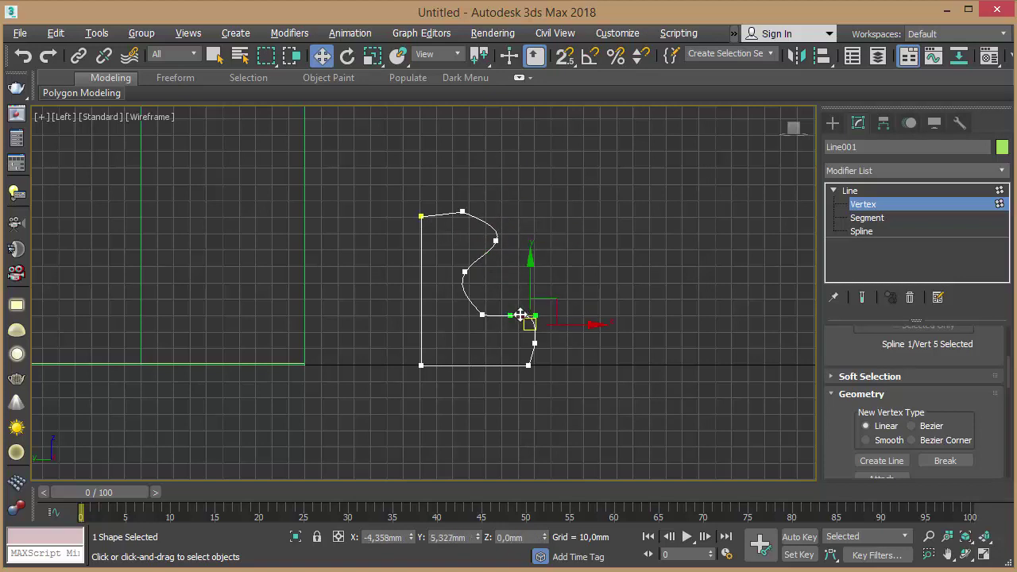
scroll(513, 253, down, 3)
scroll(515, 248, down, 2)
scroll(589, 178, down, 2)
scroll(547, 290, down, 2)
scroll(550, 311, down, 2)
Finish vertex editing on the profile and return to the whole Line shape.
click(561, 300)
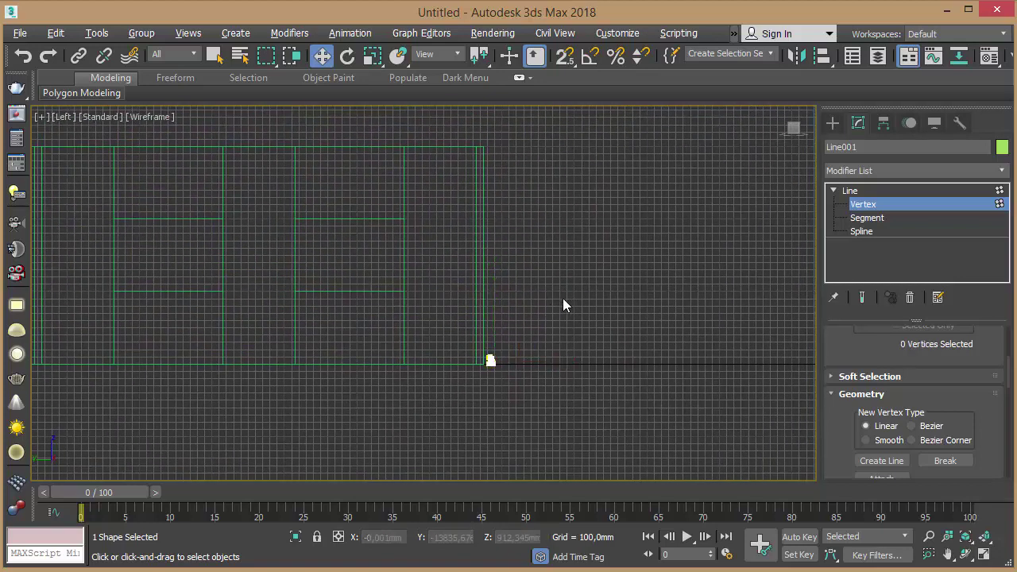
key(q)
scroll(504, 347, up, 4)
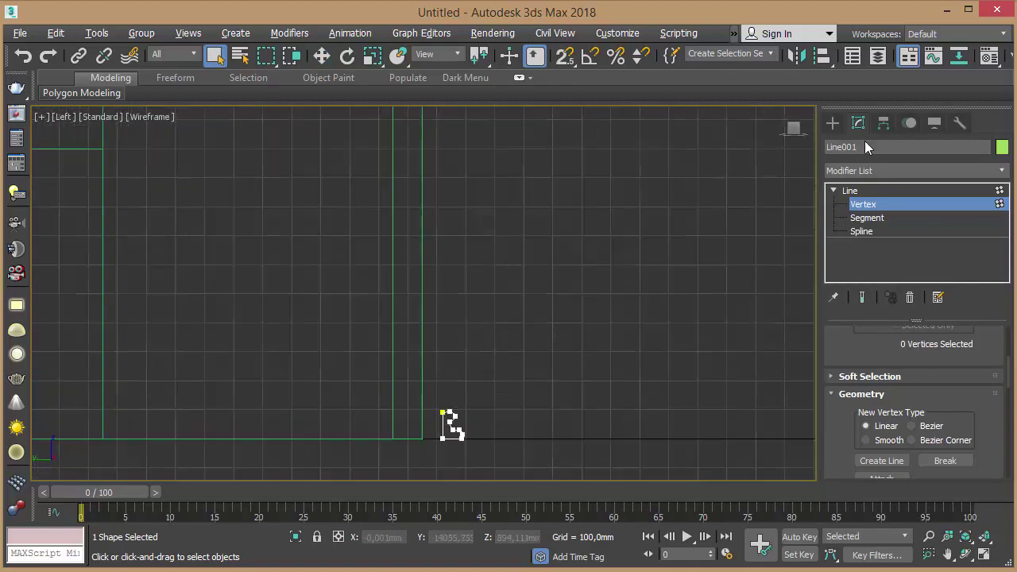
click(847, 191)
middle_drag(601, 266, 627, 248)
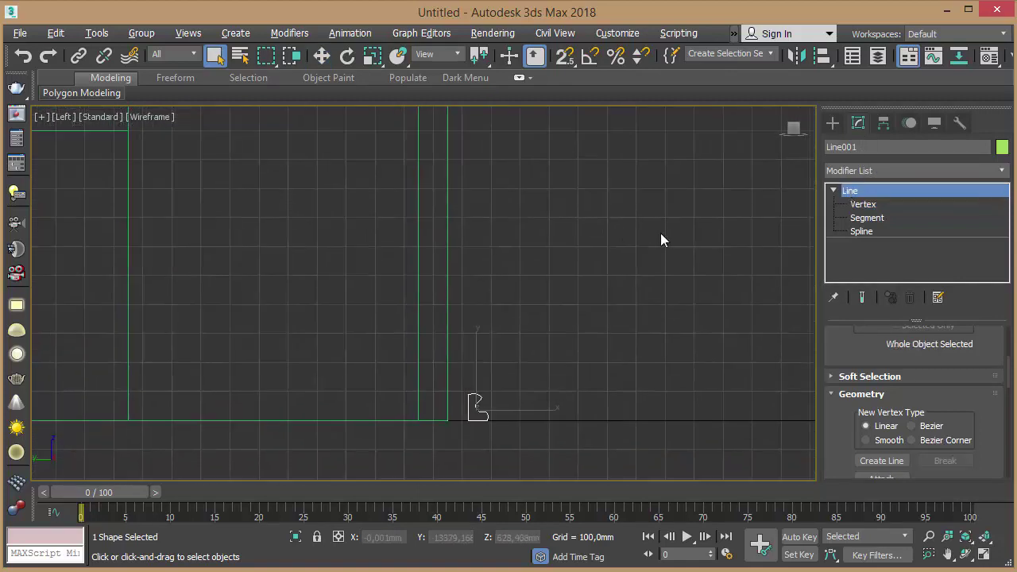
Rename the profile shape from Line001 to 'профіль' and deselect it.
click(874, 147)
text(профіль)
key(Return)
middle_drag(534, 170, 565, 195)
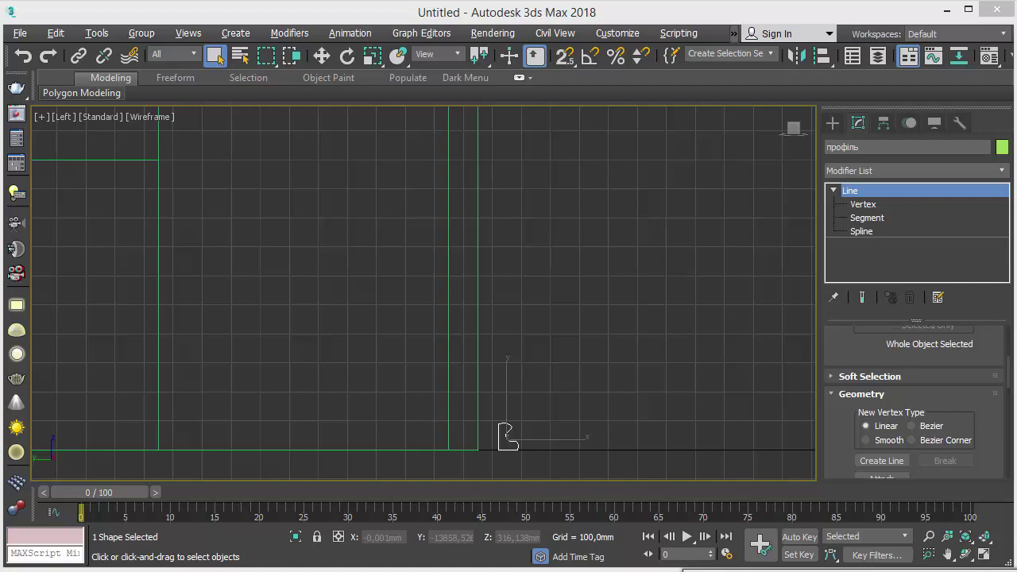
middle_drag(568, 314, 591, 321)
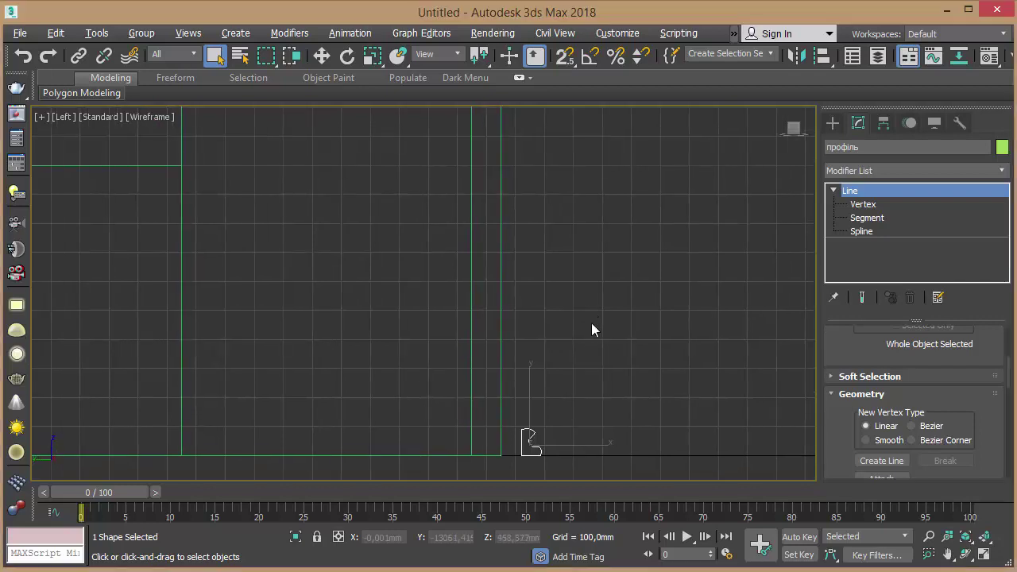
click(593, 325)
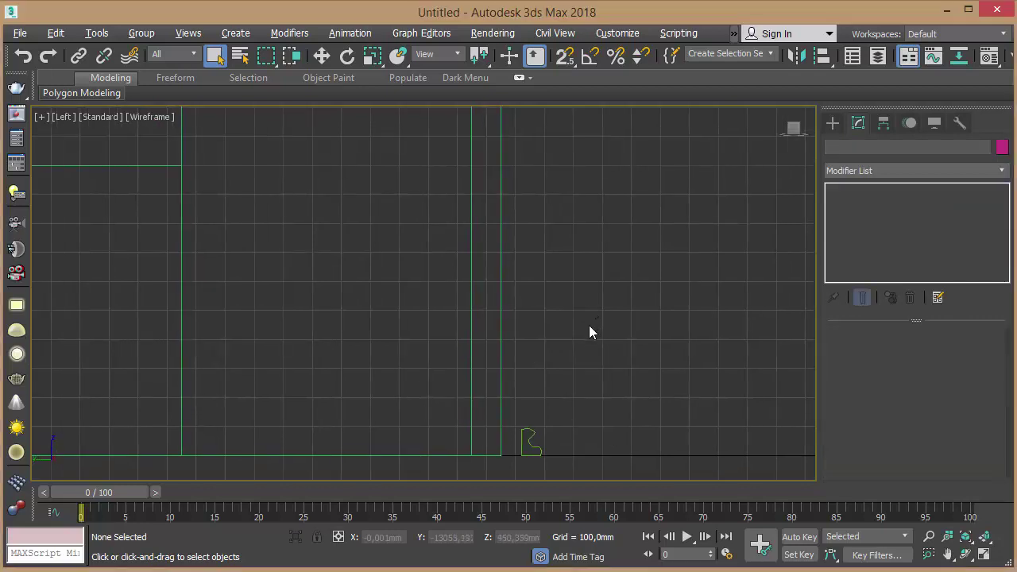
Select the плінтус кухні path from the Select From Scene list.
key(h)
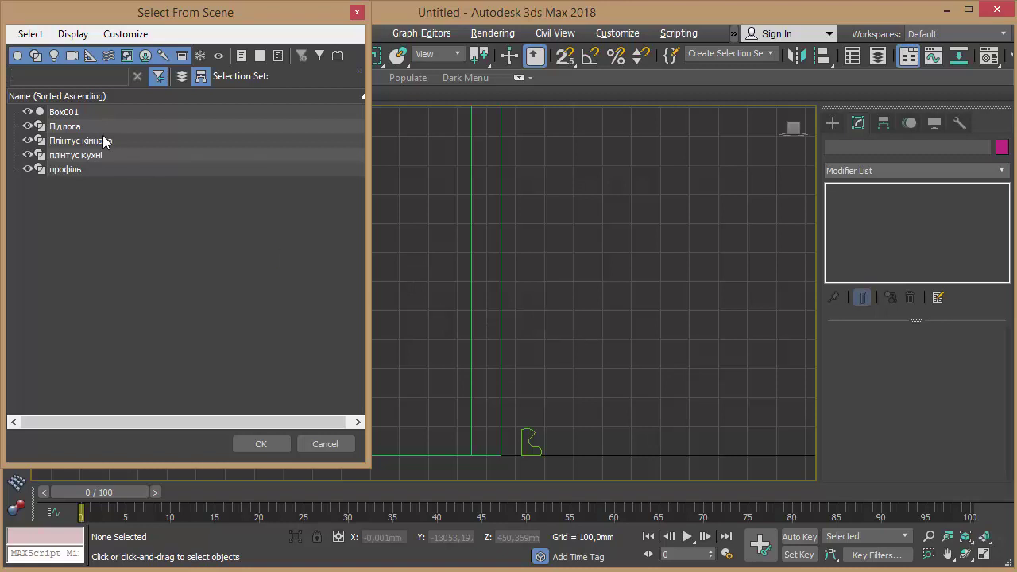
drag(231, 31, 478, 62)
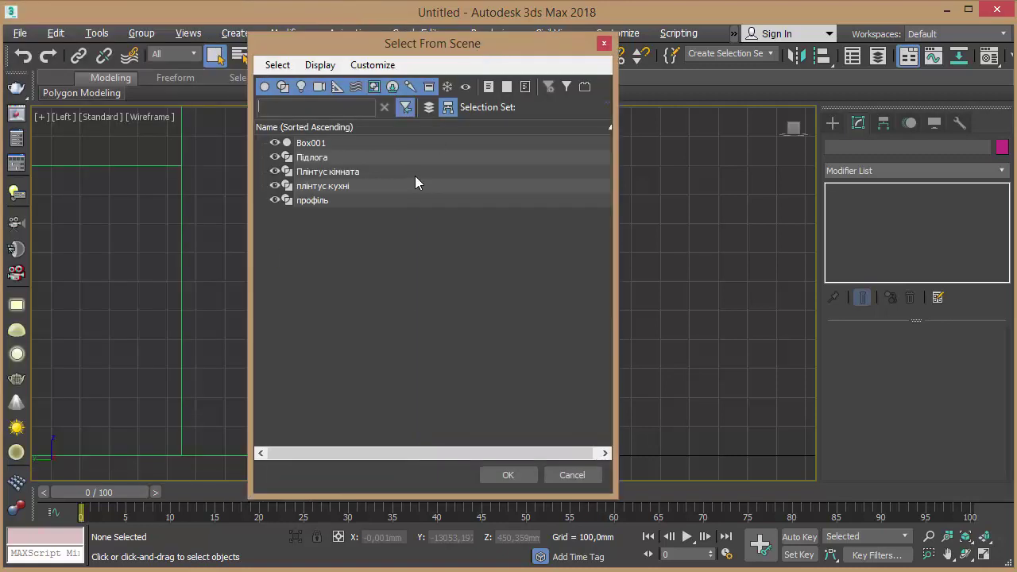
click(332, 186)
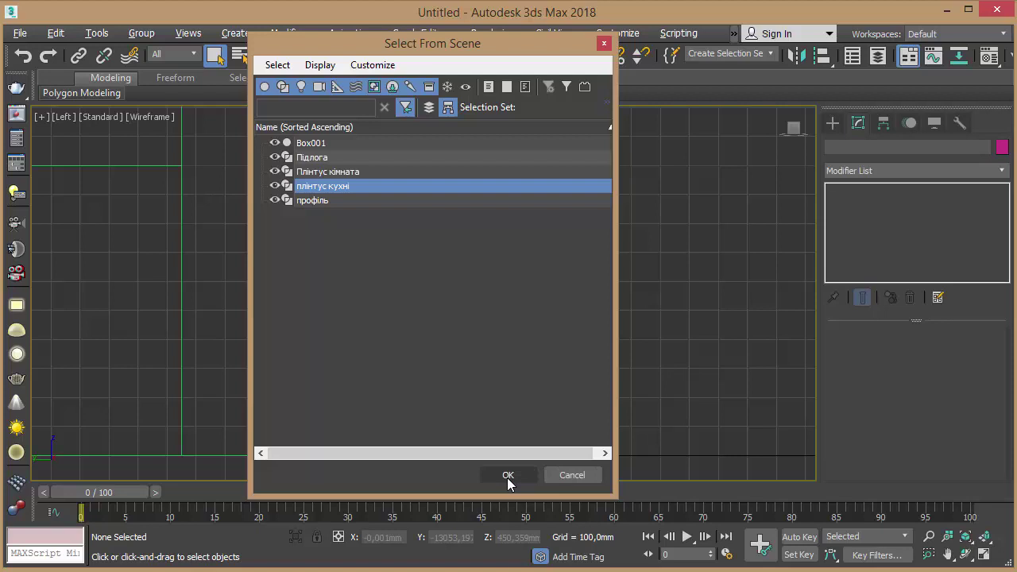
click(508, 475)
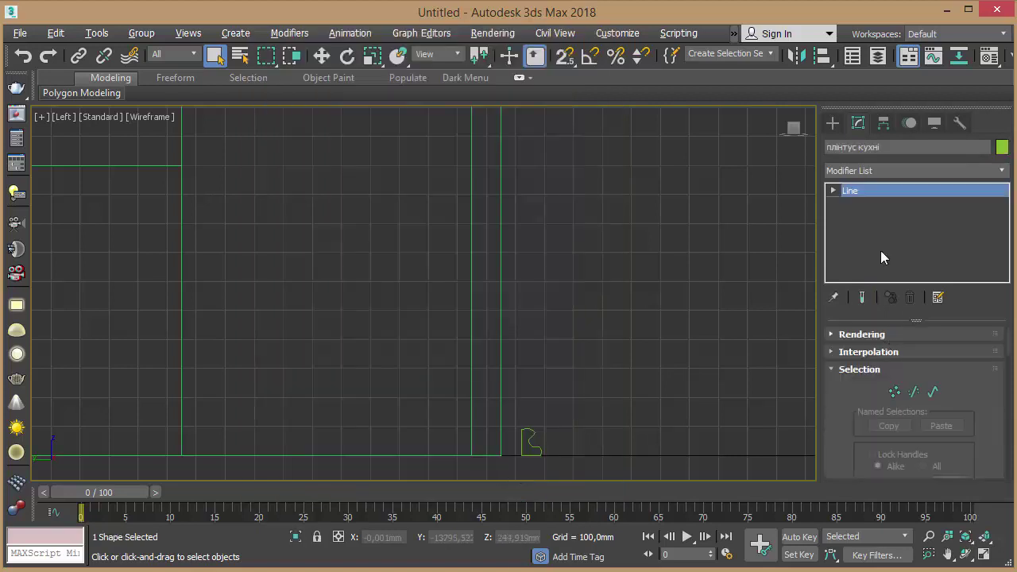
Add a Sweep to плінтус кухні, using the профіль shape as its custom section.
click(997, 173)
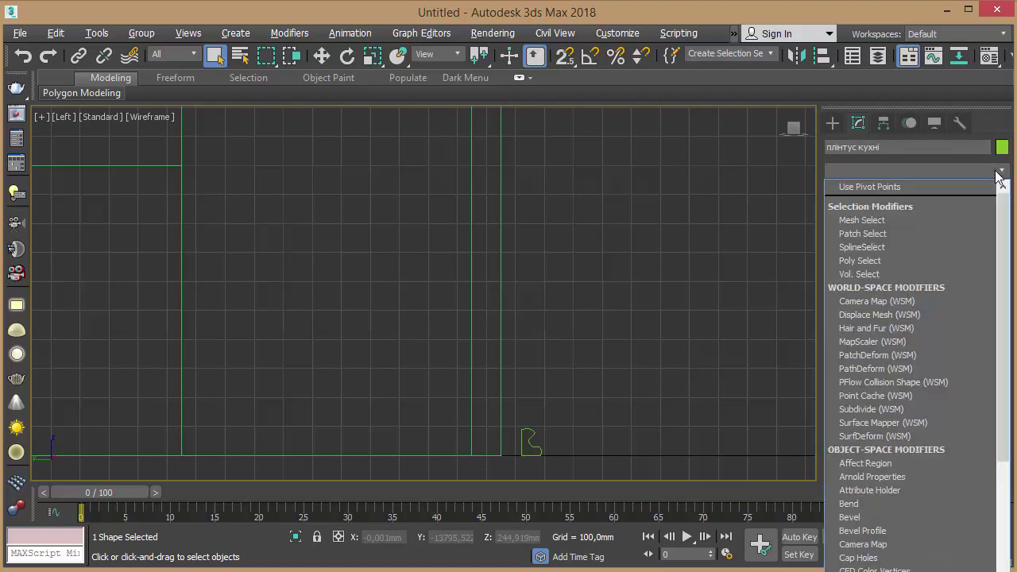
text(sw)
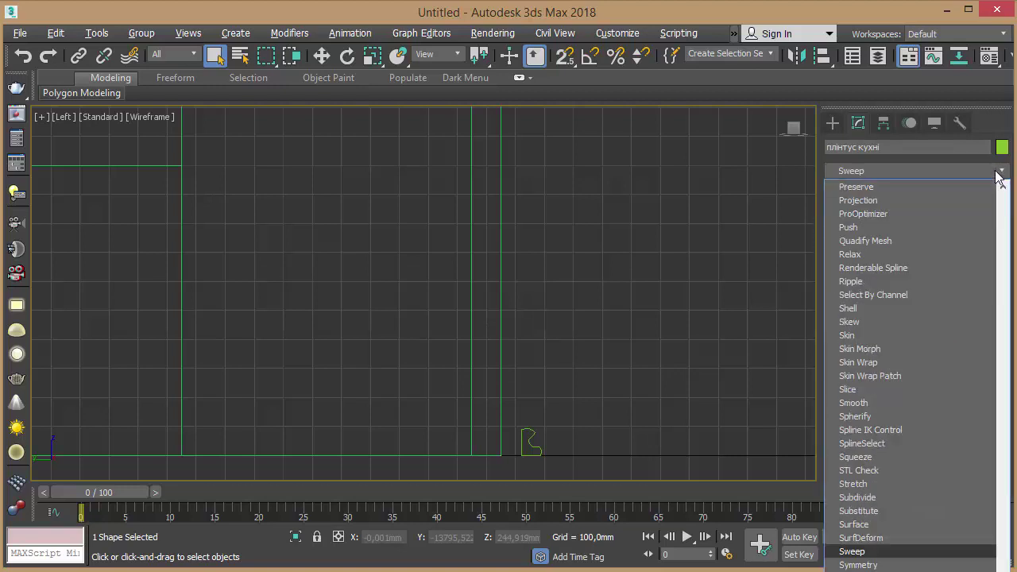
key(Return)
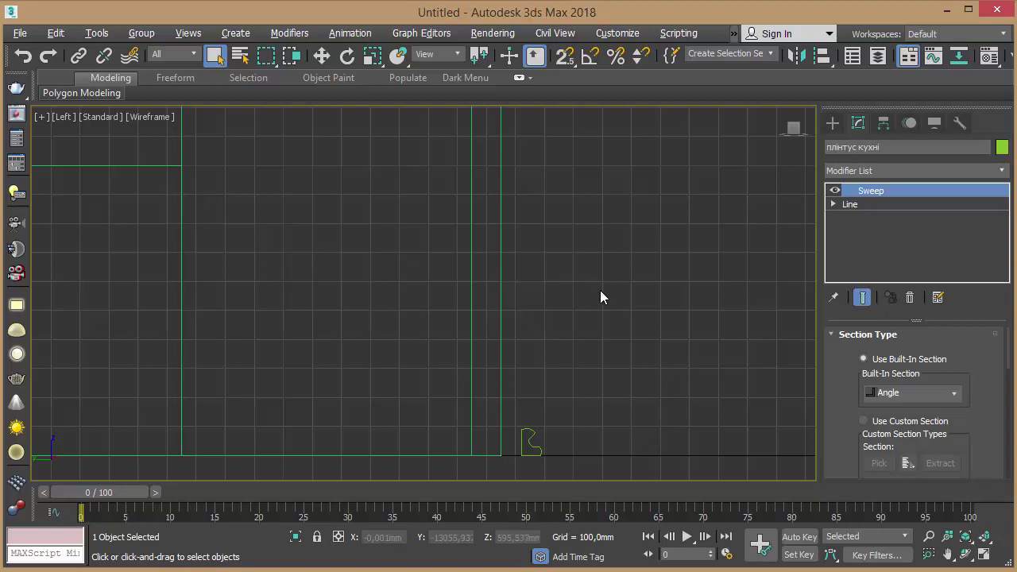
drag(964, 372, 977, 341)
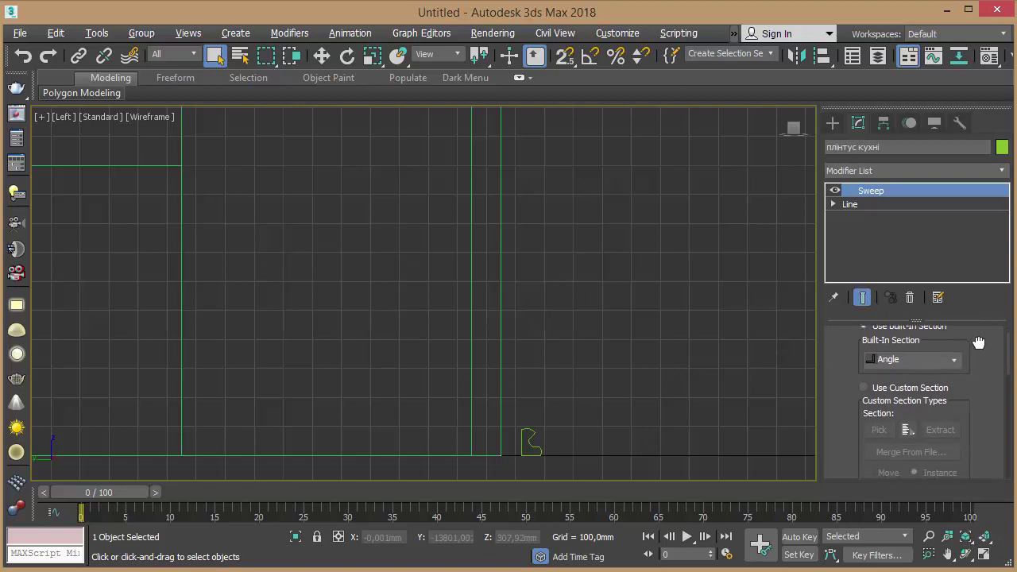
click(913, 388)
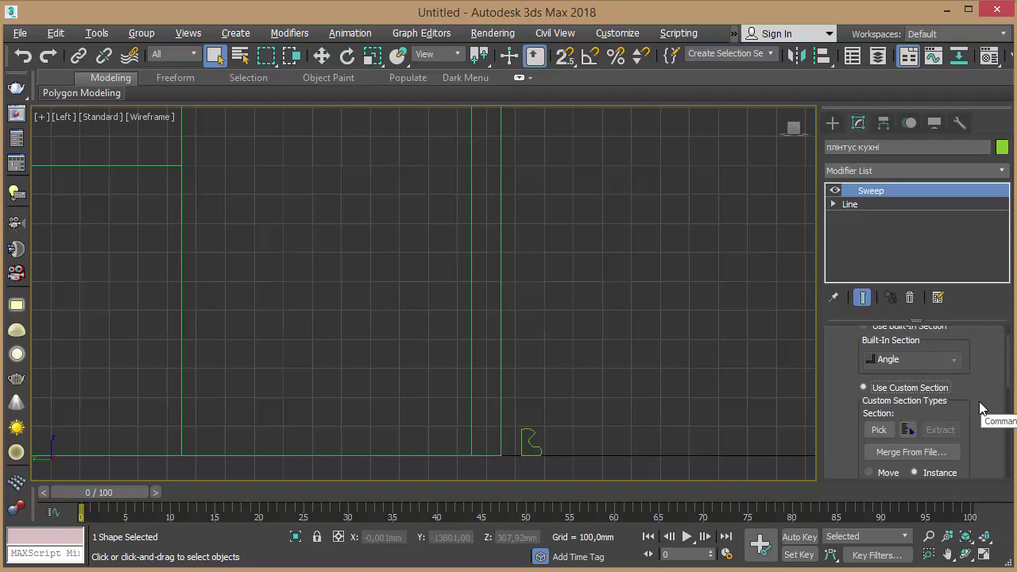
drag(980, 408, 977, 345)
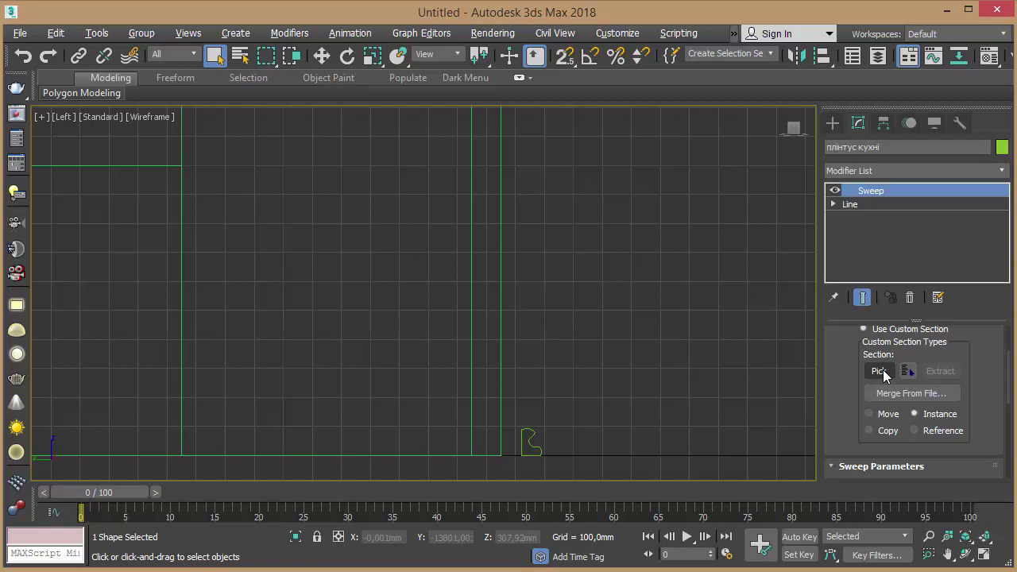
click(879, 371)
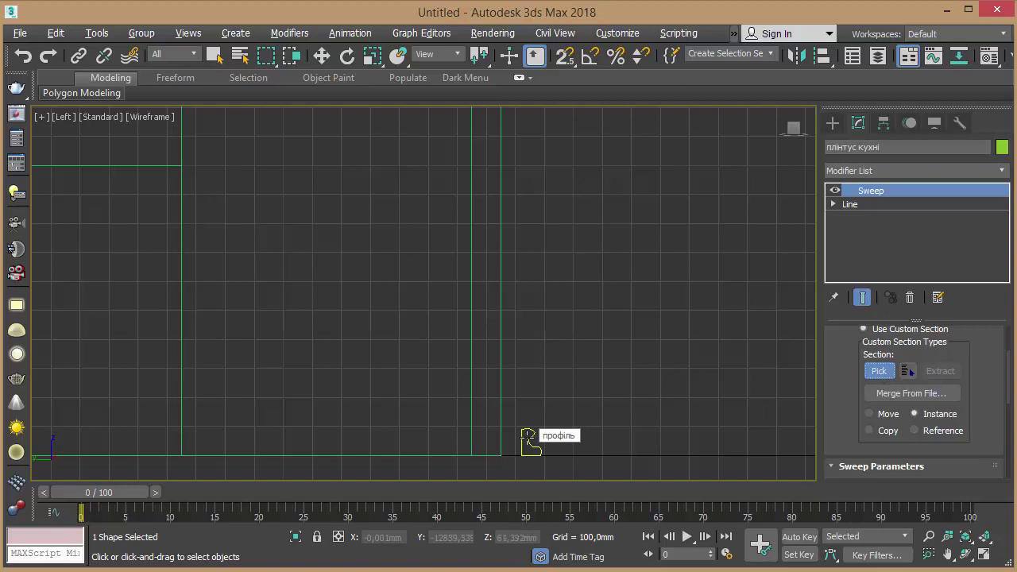
click(525, 435)
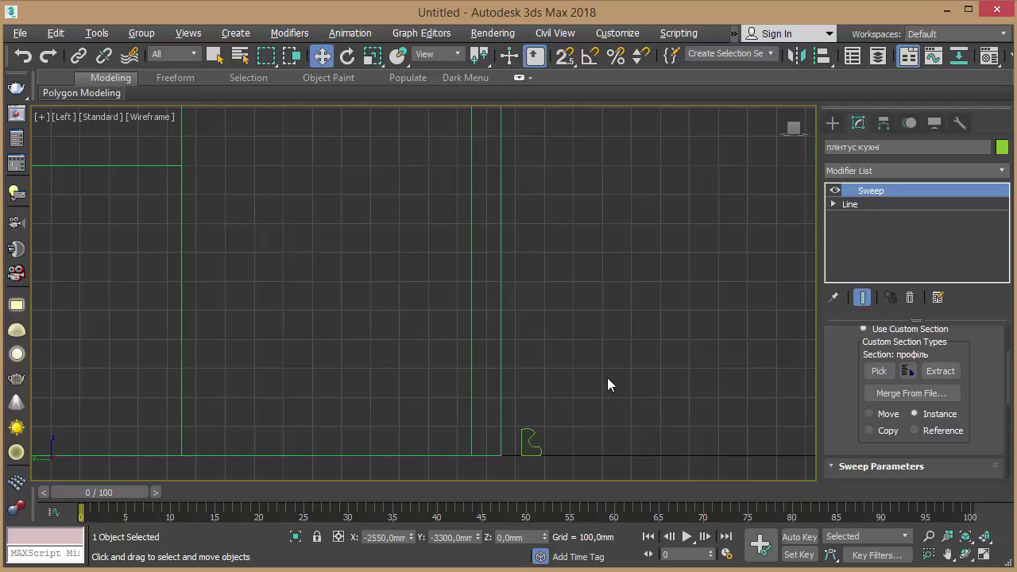
View the kitchen floor corner in Perspective with Edged Faces turned off.
middle_drag(606, 384, 596, 384)
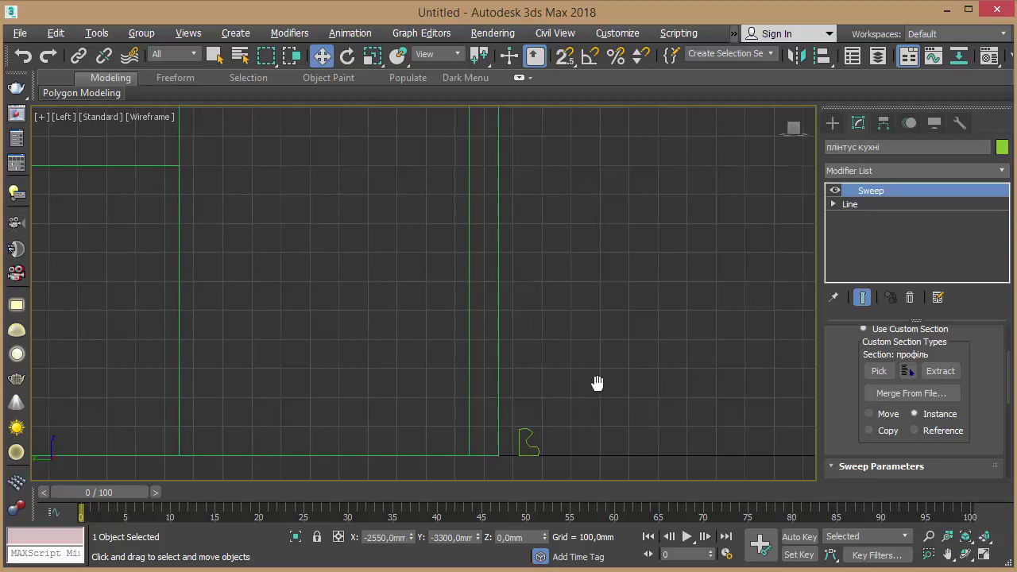
scroll(610, 358, down, 1)
scroll(620, 351, down, 1)
scroll(640, 302, down, 2)
key(p)
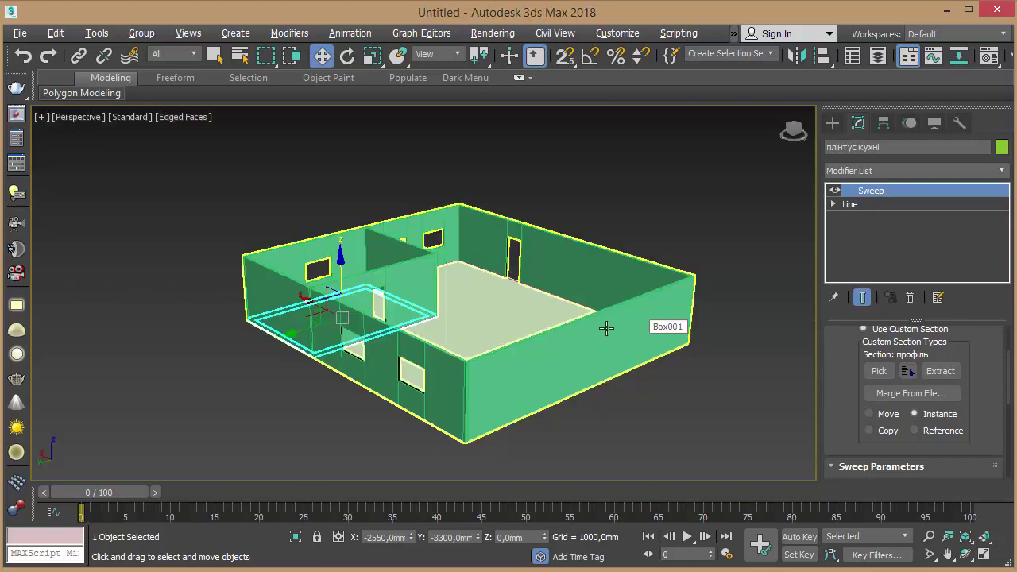
scroll(555, 316, down, 2)
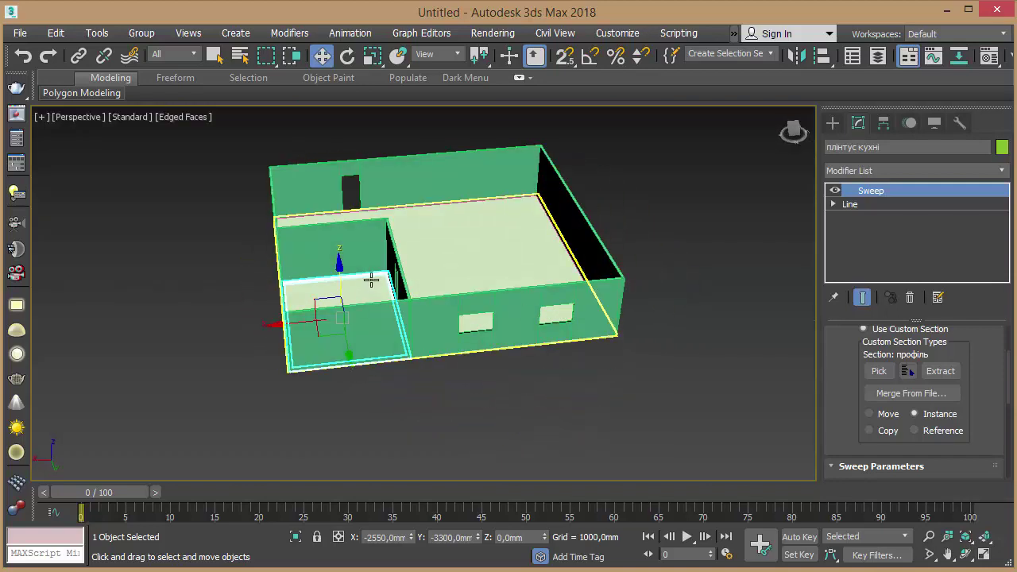
key(q)
scroll(370, 274, up, 2)
scroll(373, 271, up, 3)
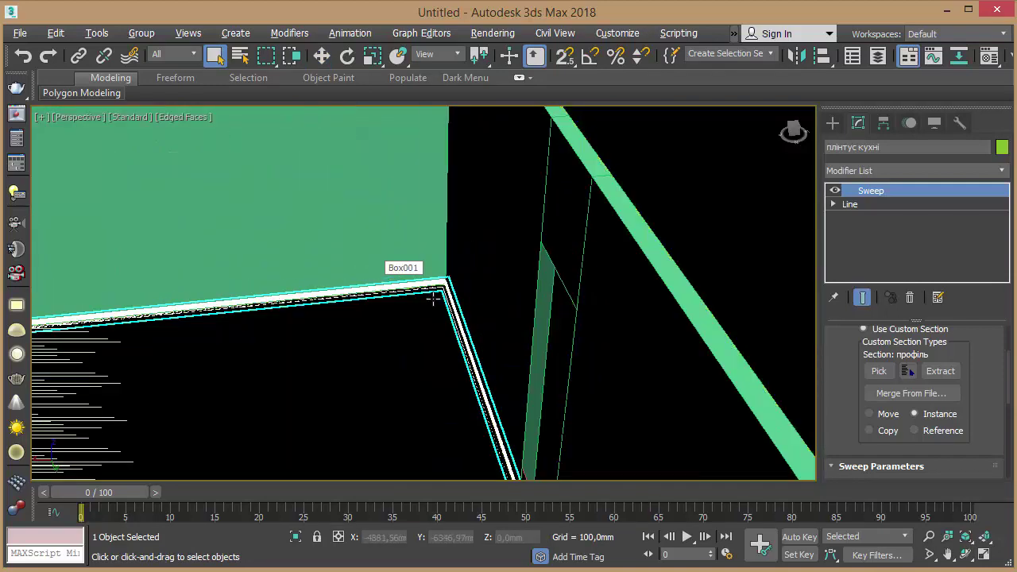
scroll(444, 290, up, 2)
middle_drag(402, 328, 557, 277)
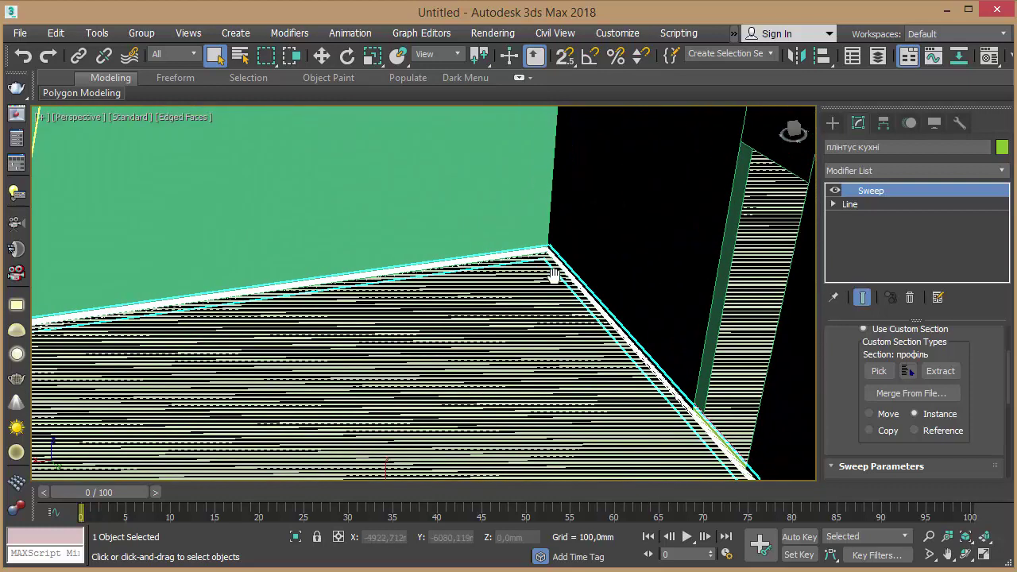
scroll(641, 309, up, 2)
scroll(596, 306, down, 2)
key(F4)
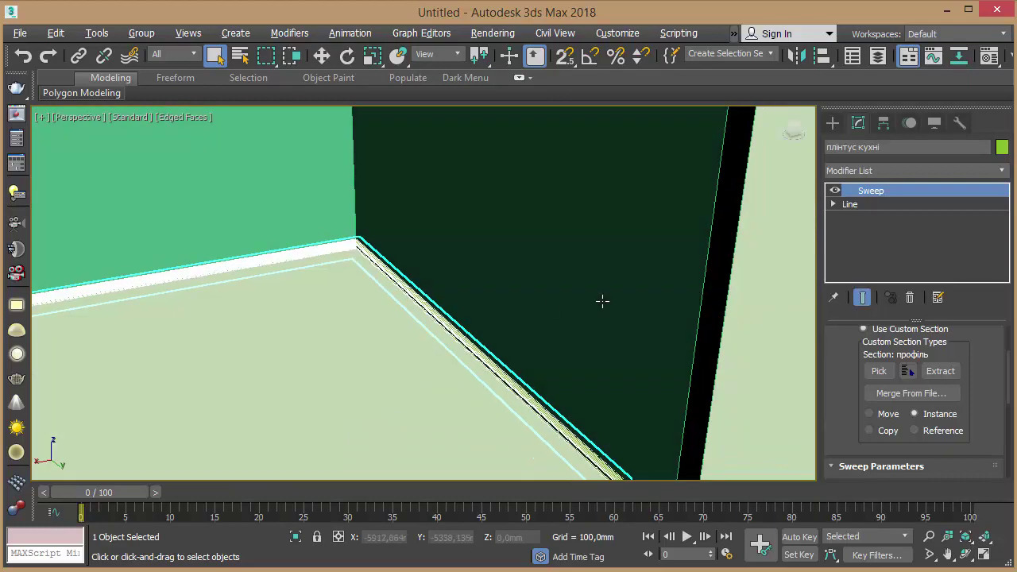
mouse_move(431, 317)
alt+middle_down()
mouse_move(466, 306)
mouse_move(435, 346)
mouse_move(370, 336)
mouse_move(400, 286)
alt+middle_up()
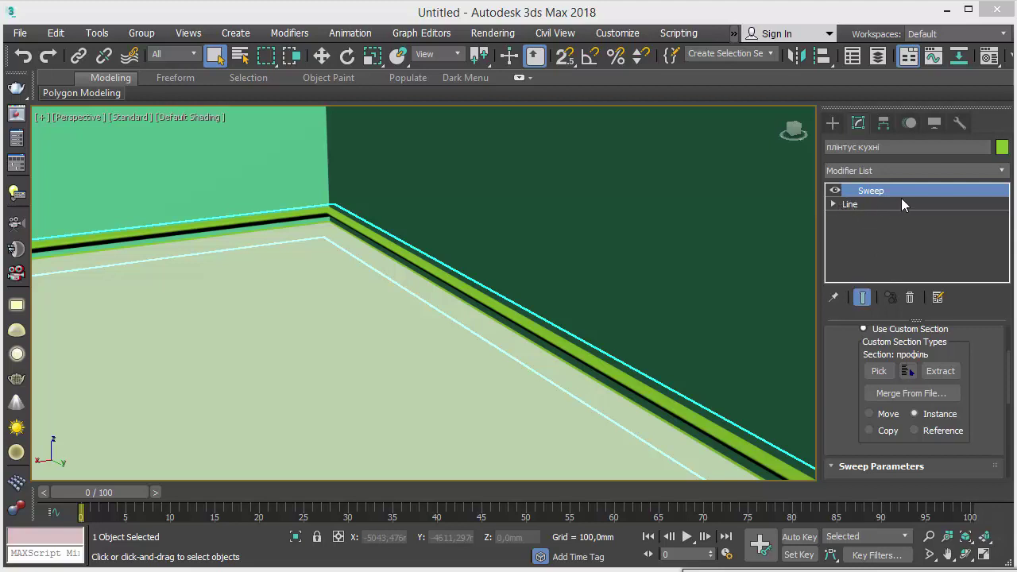
Set the Sweep pivot alignment to the bottom-left corner.
mouse_move(983, 409)
mouse_down()
mouse_move(977, 329)
mouse_move(976, 381)
mouse_move(984, 359)
mouse_up()
drag(968, 439, 974, 392)
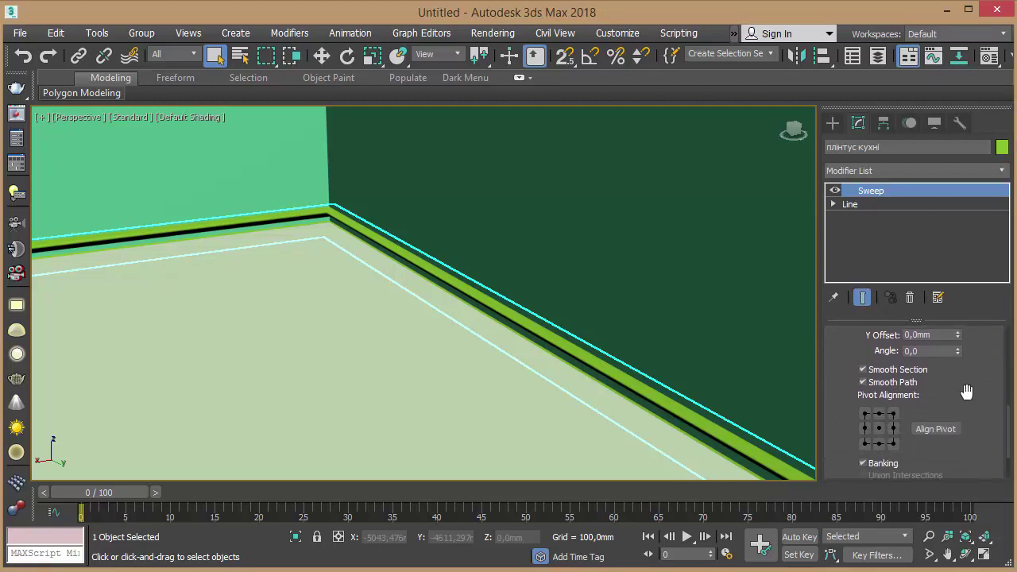
click(875, 442)
drag(952, 400, 958, 379)
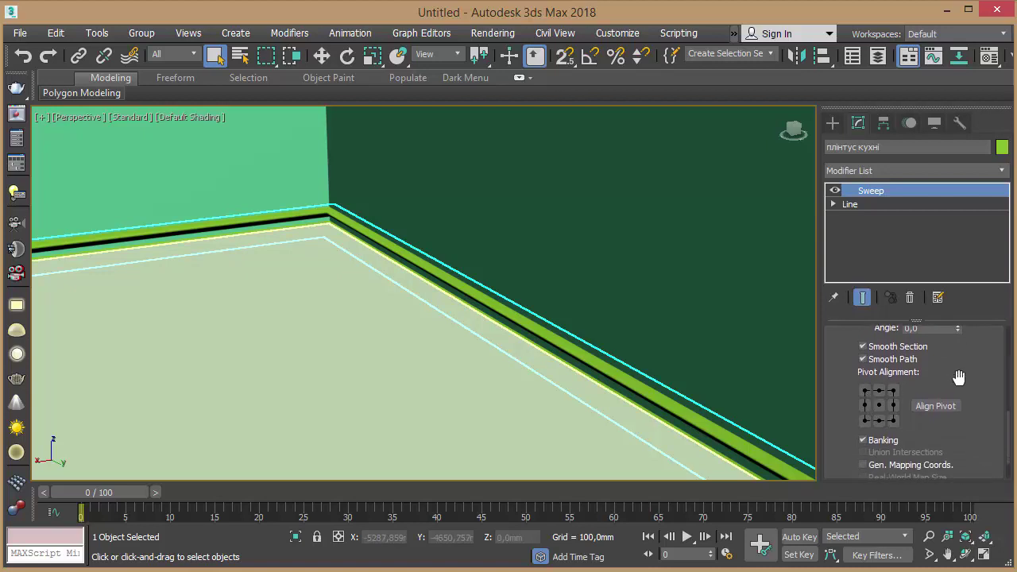
click(866, 421)
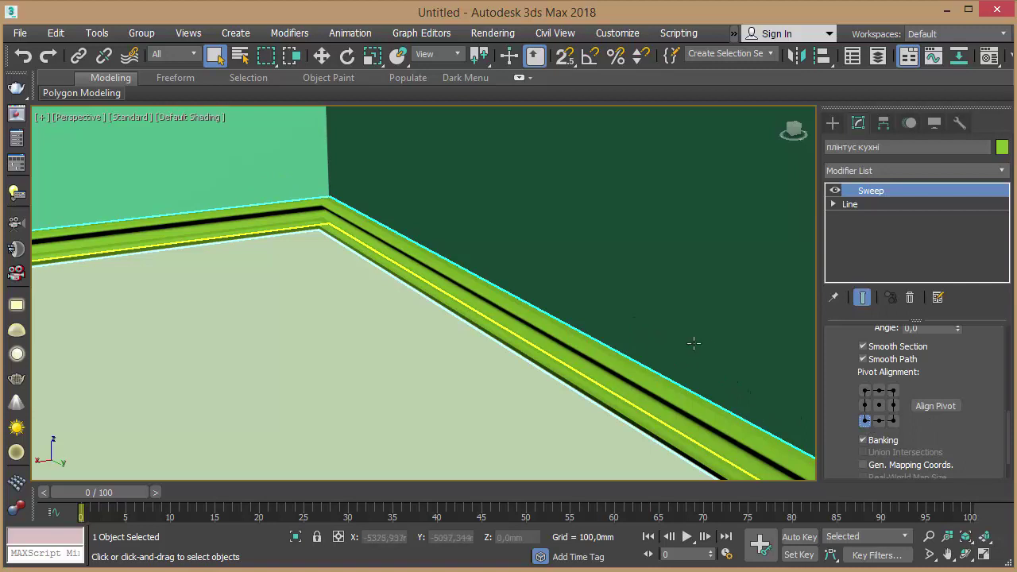
click(893, 422)
click(865, 421)
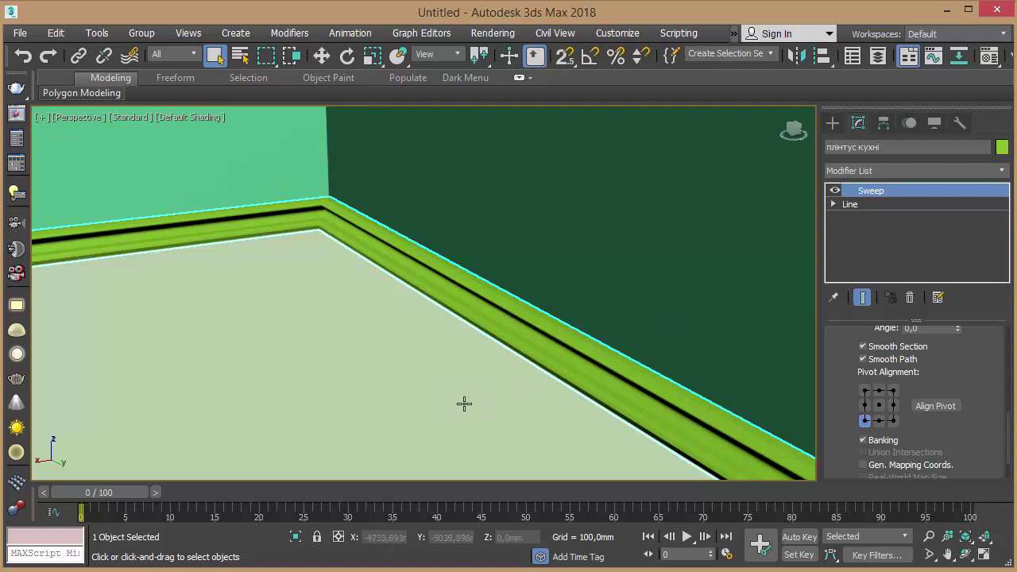
Orbit low along the kitchen wall to check the baseboard's placement.
mouse_move(413, 358)
middle_down()
mouse_move(343, 363)
mouse_move(465, 227)
middle_up()
scroll(466, 230, up, 3)
scroll(456, 248, down, 4)
scroll(445, 252, down, 4)
mouse_move(442, 254)
alt+middle_down()
mouse_move(502, 295)
mouse_move(581, 225)
mouse_move(568, 209)
mouse_move(477, 289)
mouse_move(512, 258)
mouse_move(508, 318)
mouse_move(622, 305)
mouse_move(699, 398)
alt+middle_up()
scroll(472, 276, up, 4)
scroll(509, 330, up, 4)
scroll(518, 316, down, 4)
Select the room baseboard path Плінтус кімната by name.
click(700, 389)
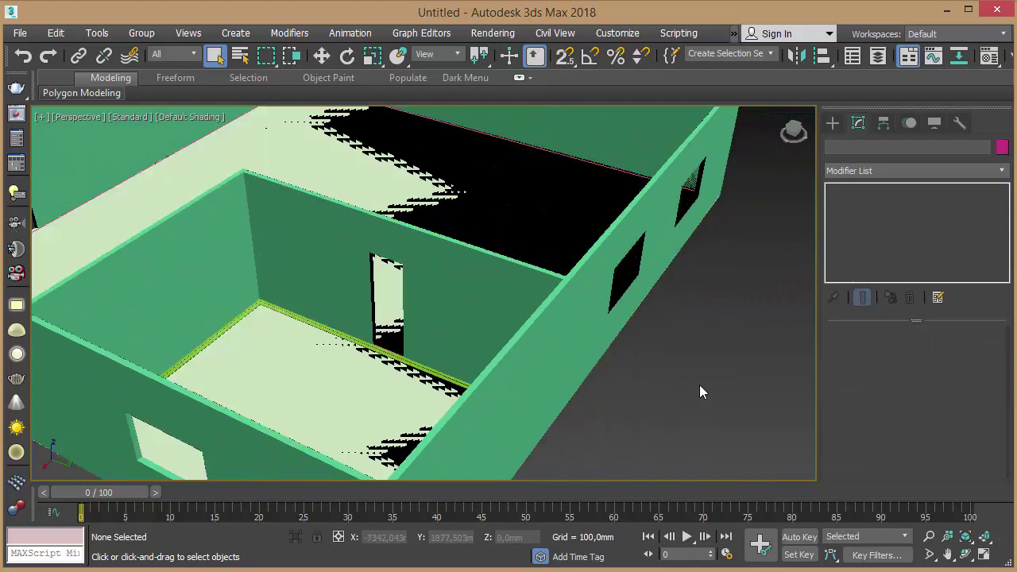
key(h)
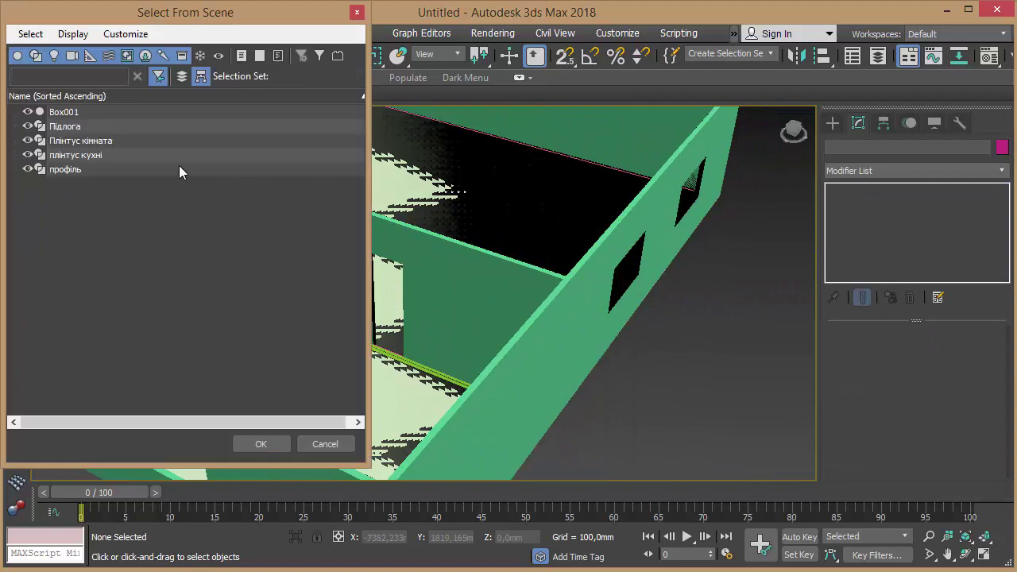
double_click(117, 143)
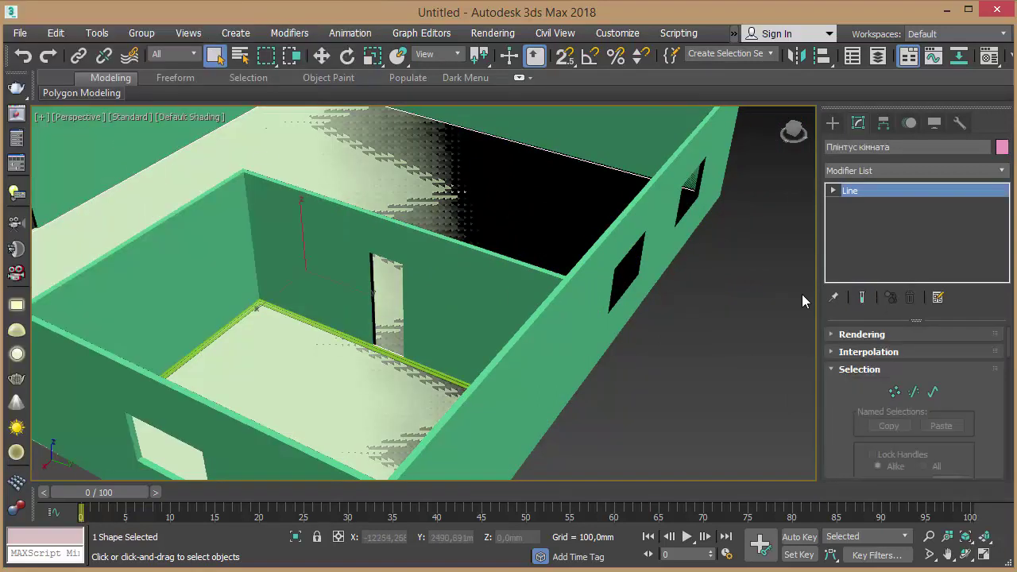
mouse_move(757, 337)
middle_down()
mouse_move(654, 386)
mouse_move(642, 348)
middle_up()
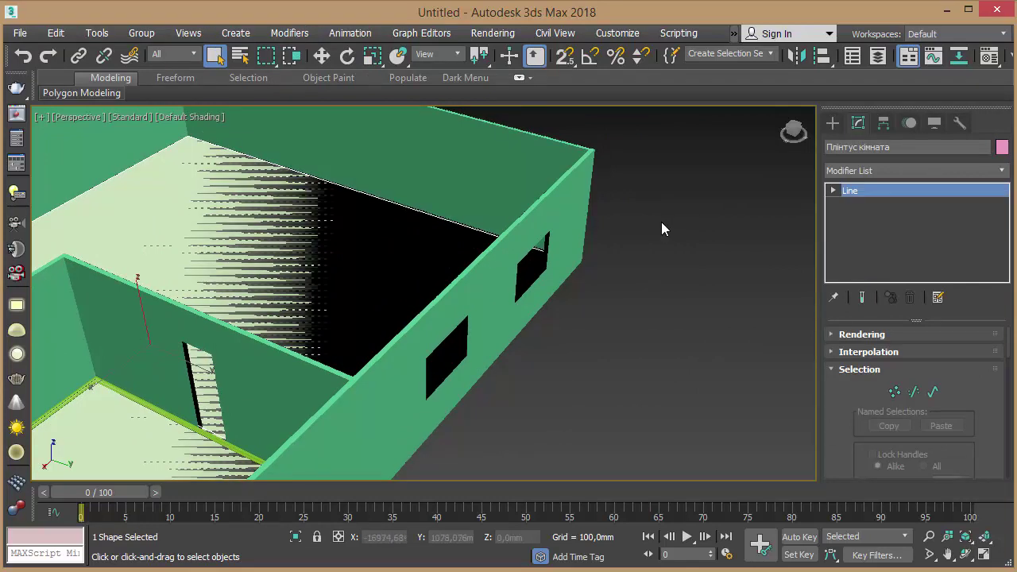
In the Left view, add a Sweep to Плінтус кімната with профіль as custom section.
key(l)
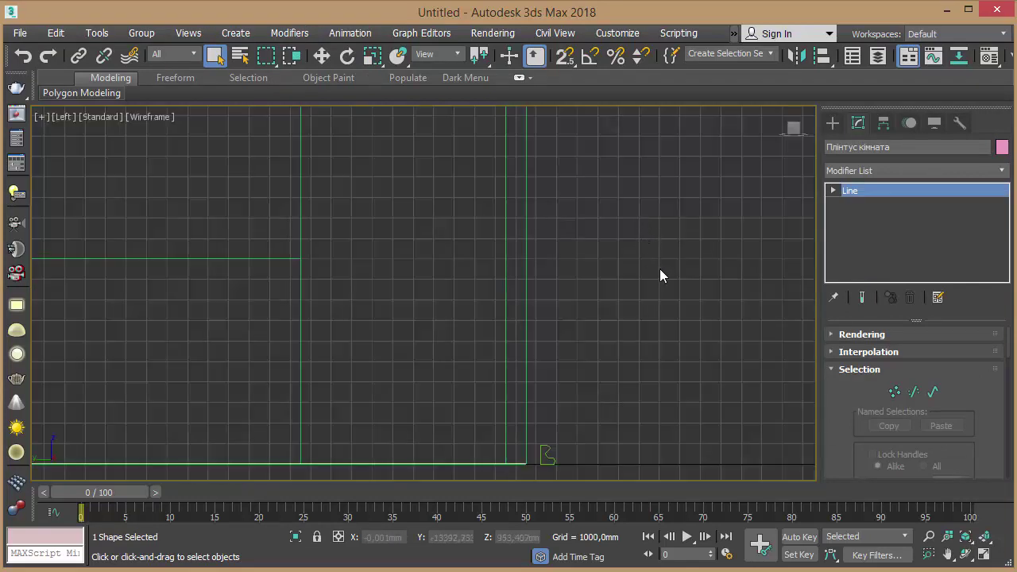
click(1002, 170)
text(sw)
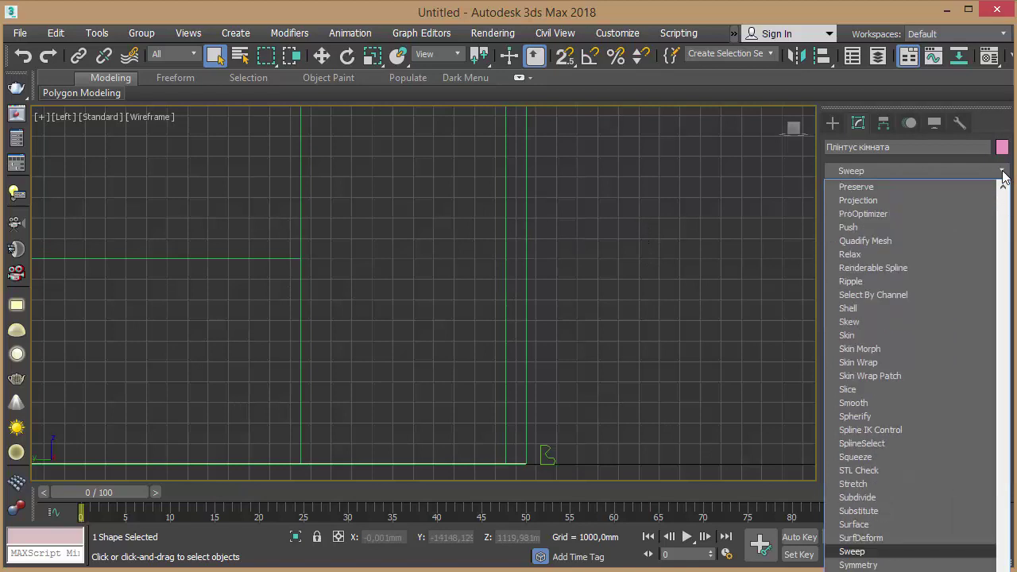
key(Return)
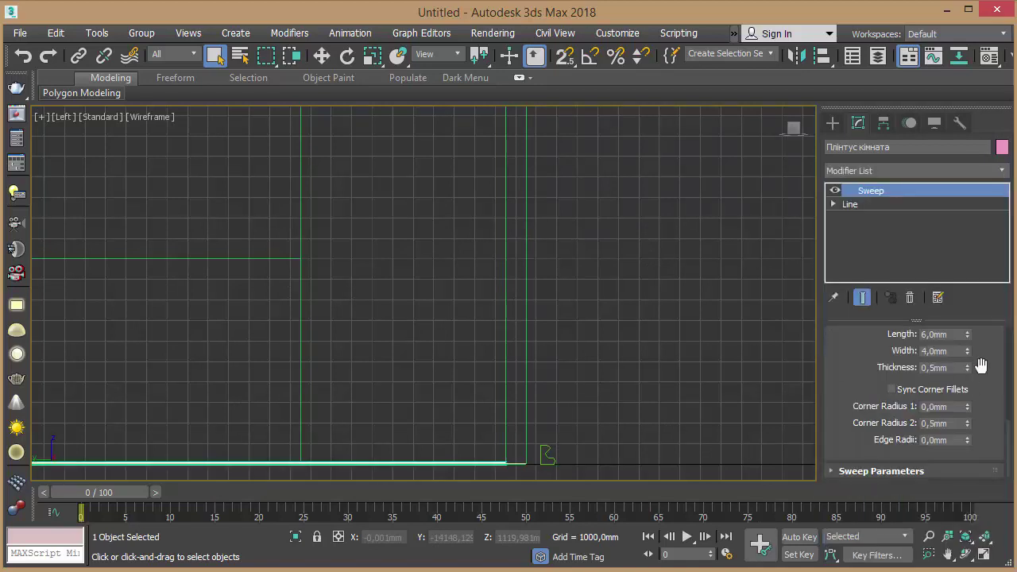
drag(1005, 328, 983, 450)
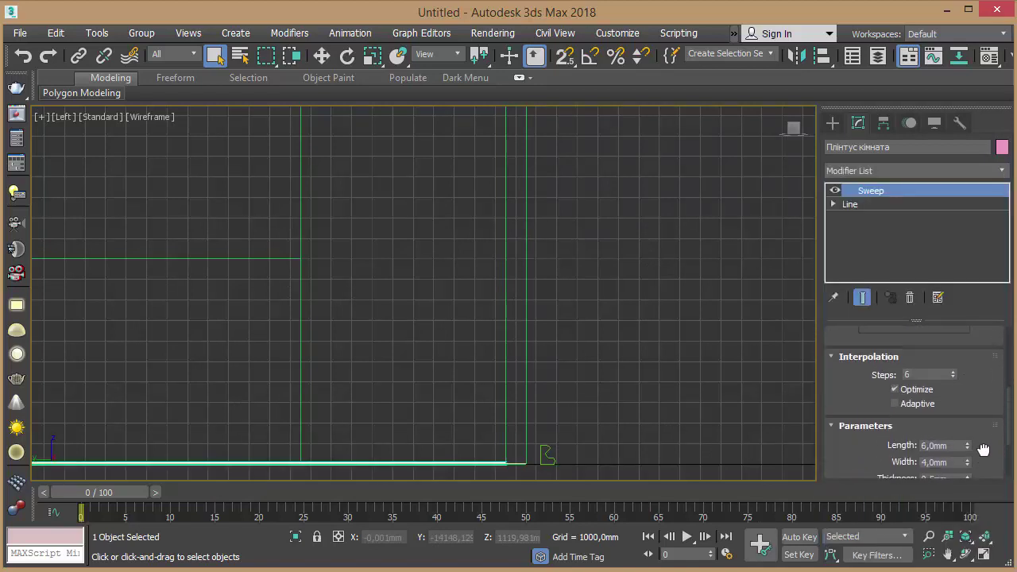
mouse_move(991, 364)
mouse_down()
mouse_move(993, 466)
mouse_move(1001, 451)
mouse_up()
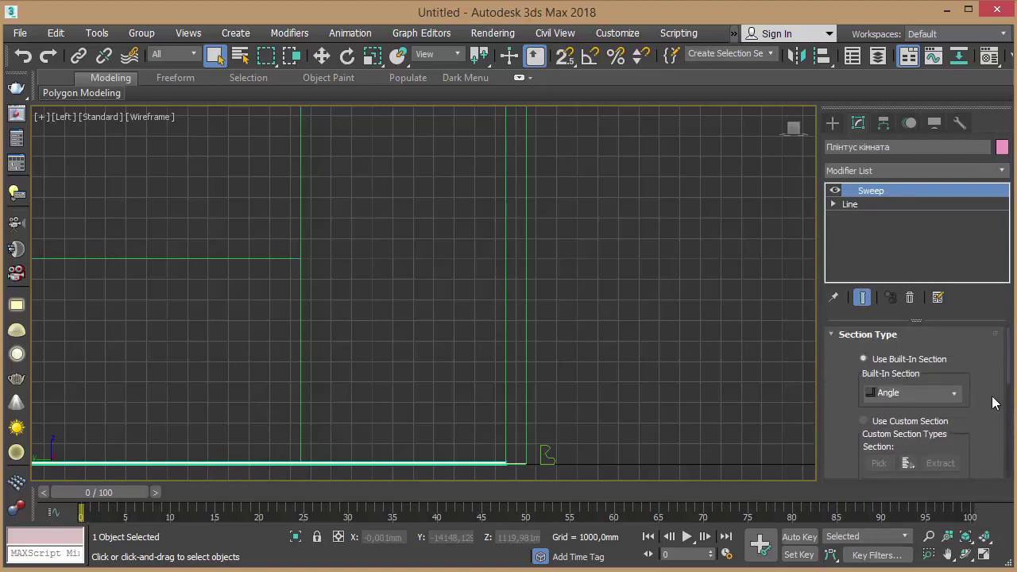
drag(976, 416, 978, 362)
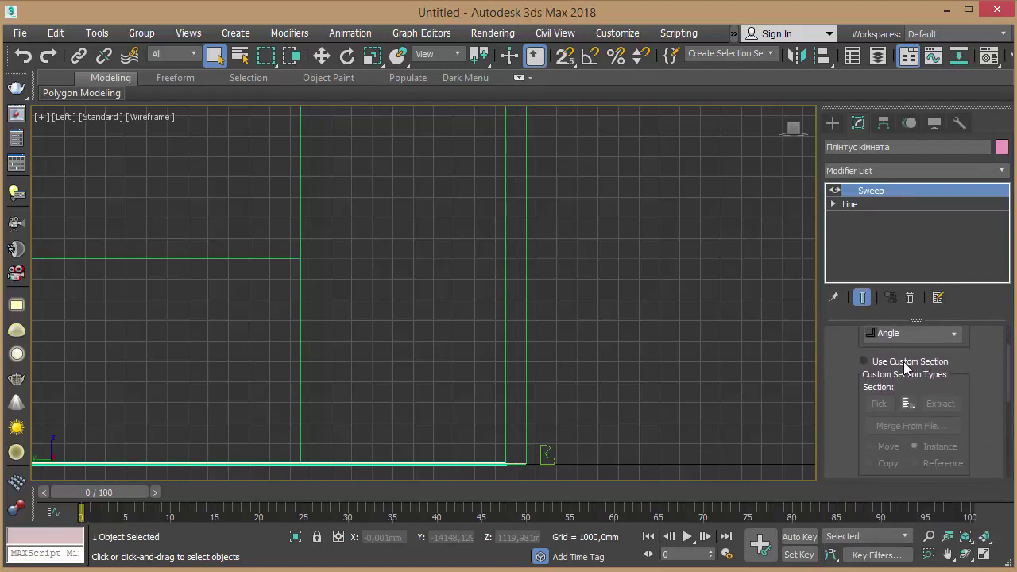
click(904, 361)
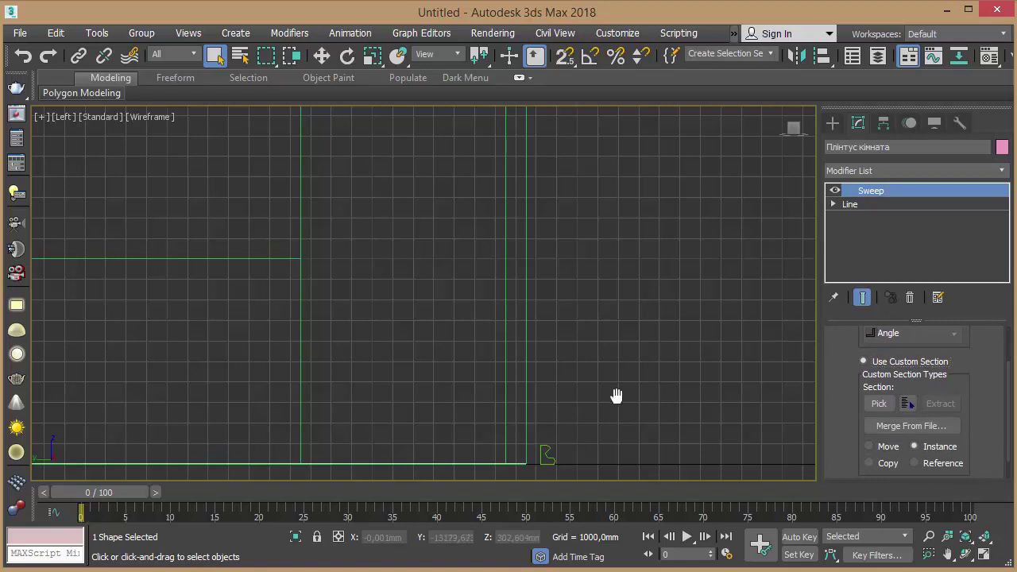
middle_drag(613, 397, 618, 353)
click(879, 403)
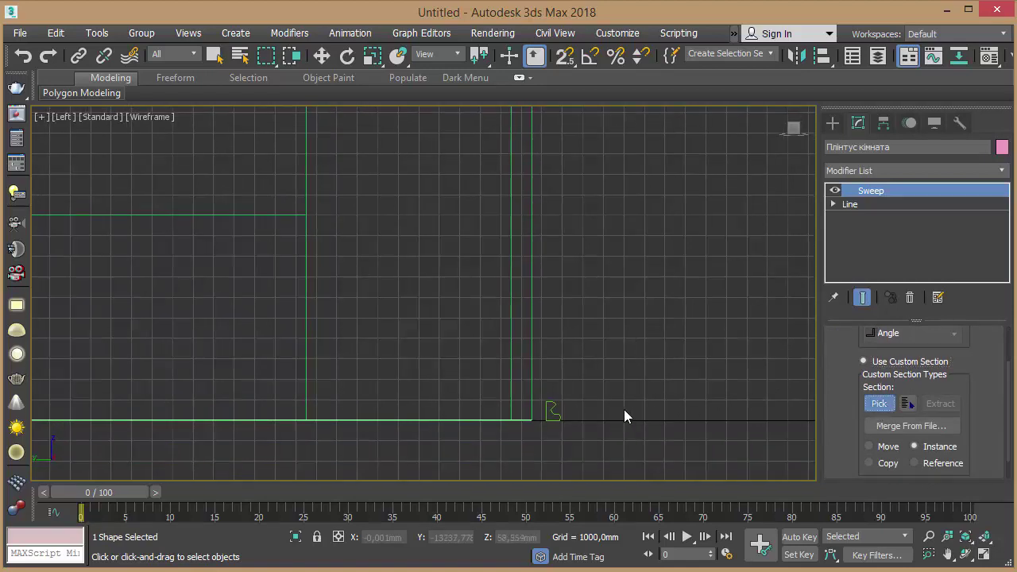
click(552, 411)
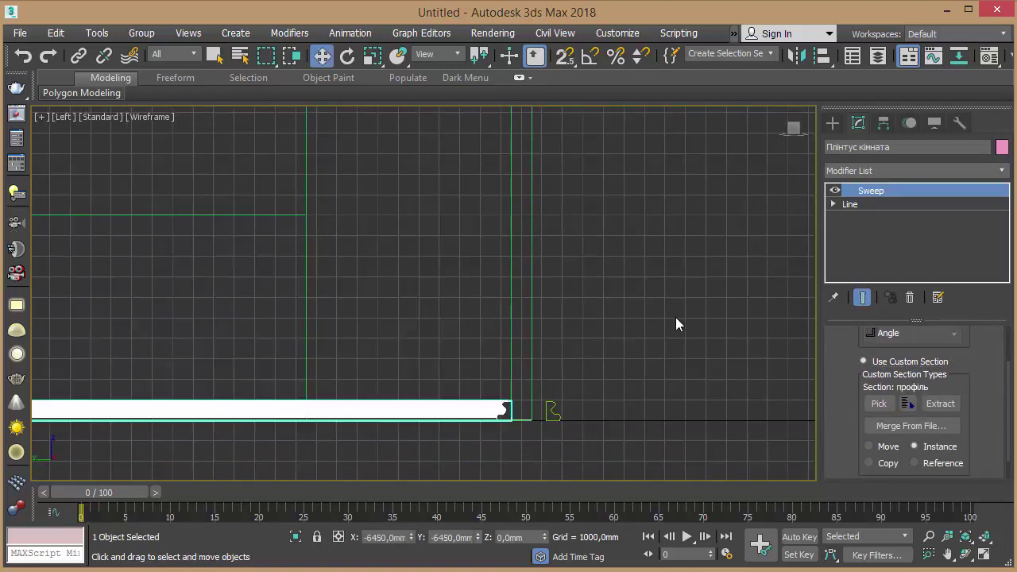
middle_drag(679, 317, 672, 321)
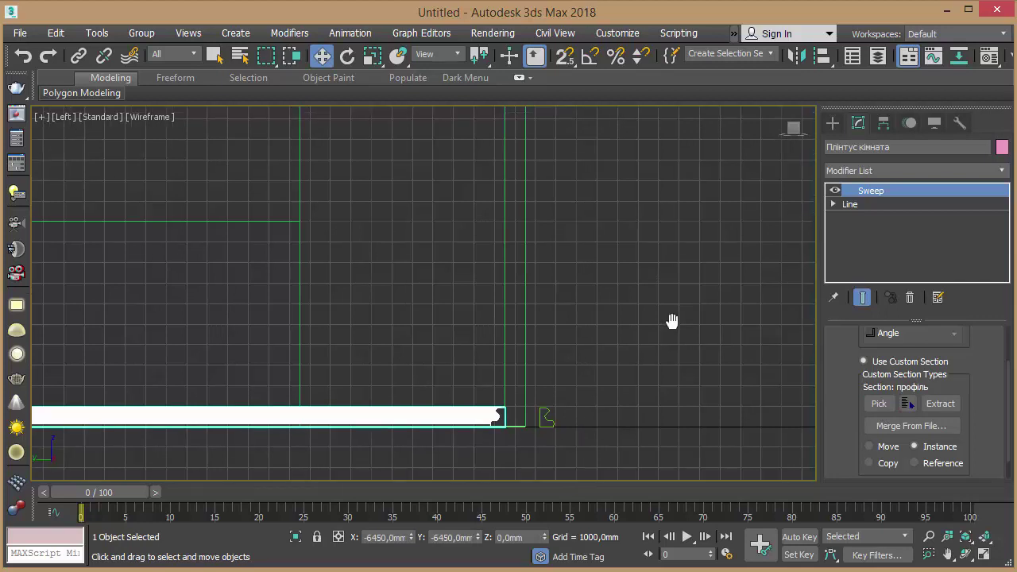
Zoom in on the pink room skirting in Perspective view.
key(p)
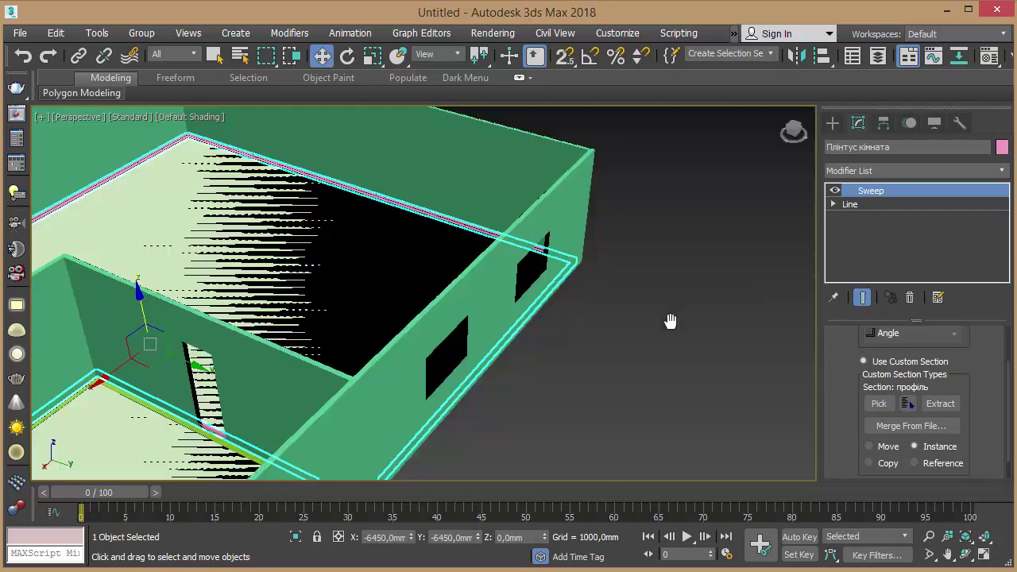
scroll(549, 316, up, 3)
scroll(549, 316, up, 3)
scroll(477, 286, up, 3)
scroll(530, 230, up, 2)
scroll(530, 230, up, 2)
scroll(530, 230, up, 2)
scroll(615, 173, up, 2)
middle_drag(615, 172, 532, 271)
scroll(531, 271, up, 1)
scroll(532, 273, up, 2)
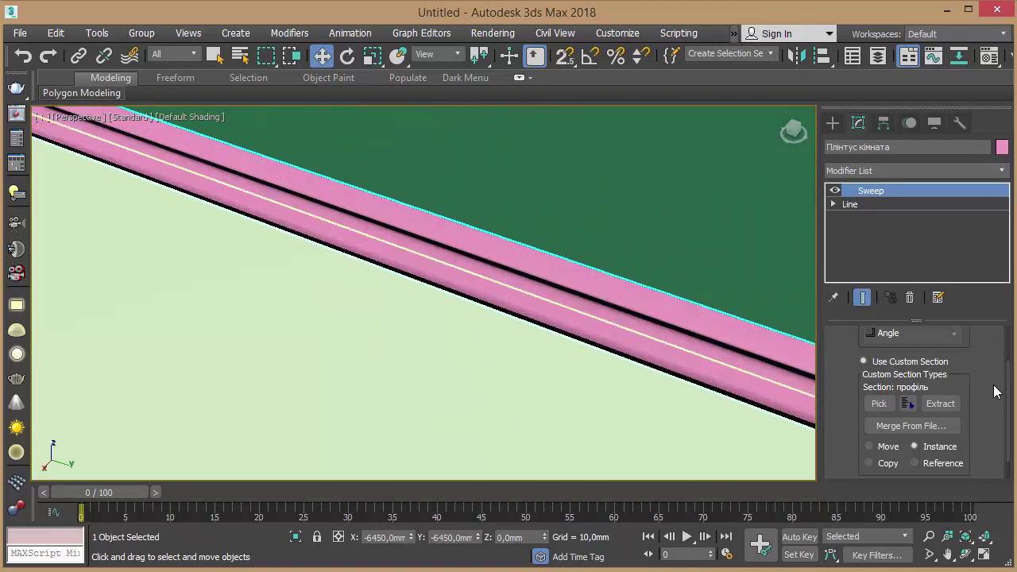
scroll(998, 391, down, 1)
Expand the Sweep Parameters rollout and inspect the skirting along the wall.
click(886, 471)
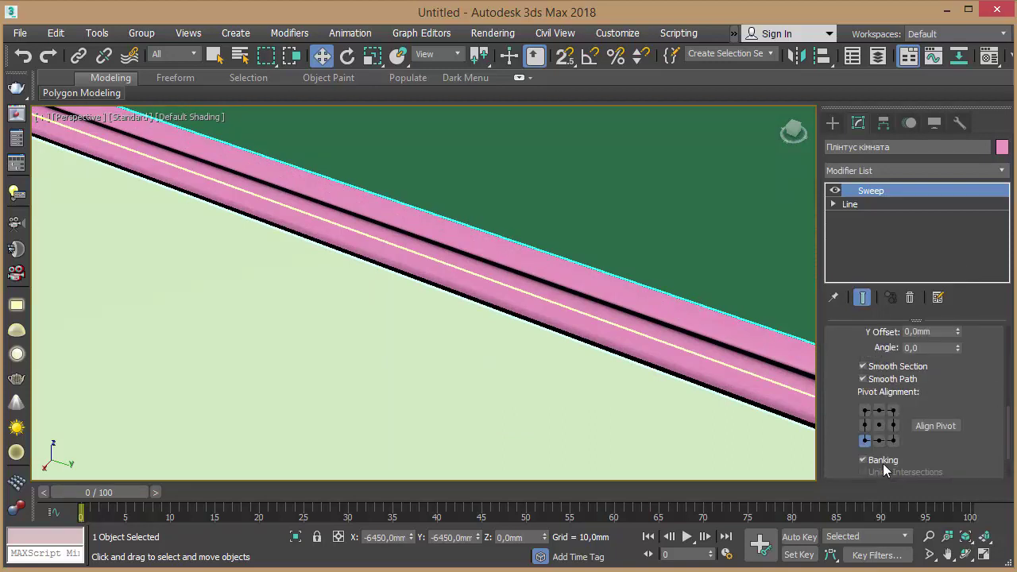
mouse_move(965, 454)
mouse_down()
mouse_move(954, 368)
mouse_move(960, 428)
mouse_up()
scroll(504, 257, down, 2)
scroll(506, 256, down, 2)
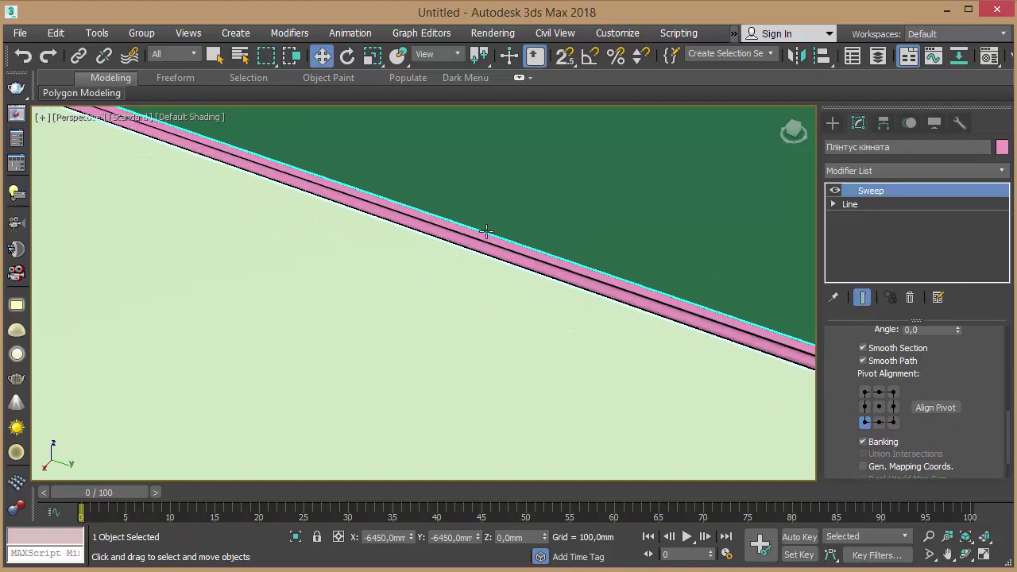
scroll(486, 231, down, 1)
scroll(474, 229, down, 1)
mouse_move(475, 229)
middle_down()
mouse_move(397, 220)
mouse_move(504, 286)
middle_up()
scroll(505, 286, down, 1)
scroll(470, 288, up, 1)
scroll(584, 279, up, 1)
scroll(585, 277, up, 1)
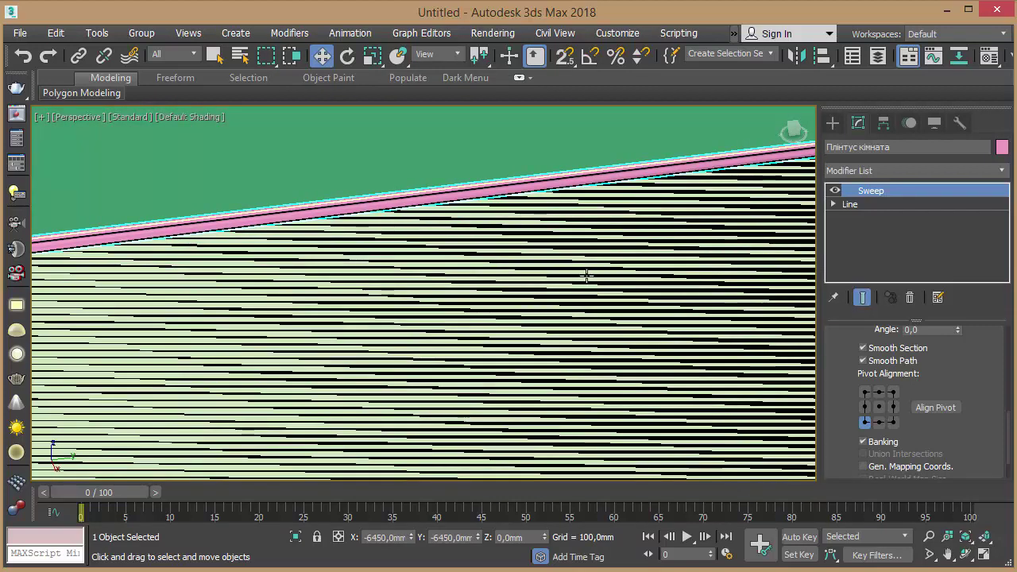
scroll(587, 275, down, 6)
Orbit low, then look down into the room toward the door.
mouse_move(586, 275)
alt+middle_down()
mouse_move(733, 227)
mouse_move(661, 238)
alt+middle_up()
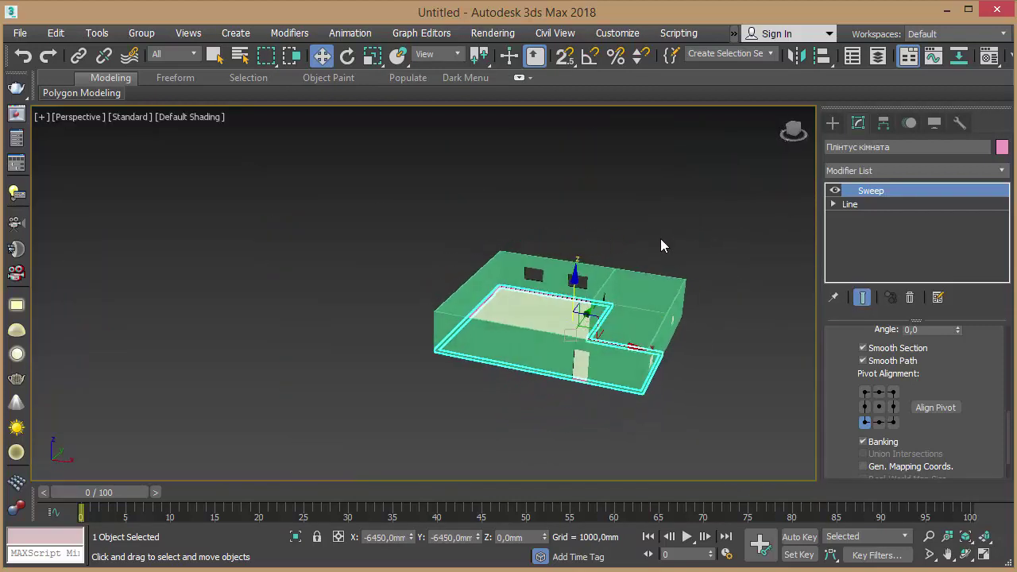
key(q)
scroll(590, 262, up, 1)
scroll(448, 325, up, 1)
scroll(445, 326, up, 1)
scroll(517, 303, up, 1)
mouse_move(517, 303)
alt+middle_down()
mouse_move(517, 338)
mouse_move(515, 319)
mouse_move(575, 334)
mouse_move(678, 326)
mouse_move(548, 278)
alt+middle_up()
Face the doorway and enter Vertex level on the room baseboard's Line.
scroll(516, 290, up, 6)
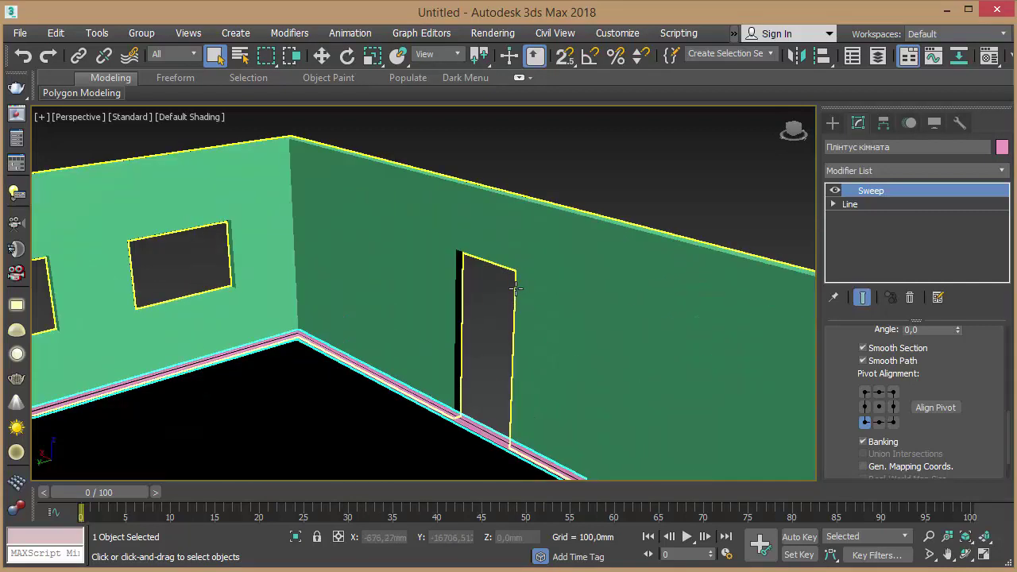
mouse_move(481, 341)
alt+middle_down()
mouse_move(500, 345)
mouse_move(372, 318)
mouse_move(412, 368)
alt+middle_up()
scroll(428, 402, up, 3)
middle_drag(427, 402, 453, 308)
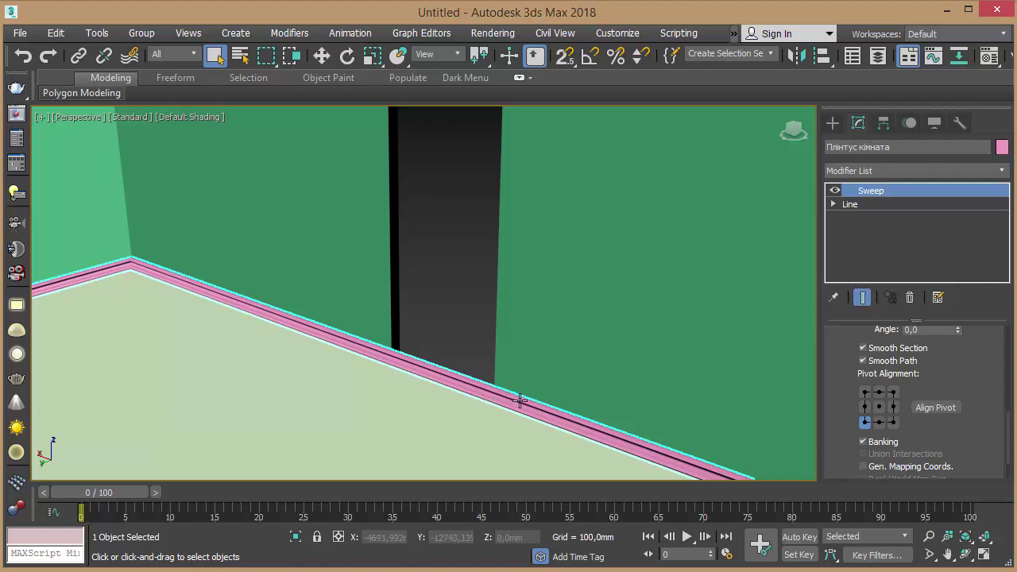
mouse_move(485, 368)
alt+middle_down()
mouse_move(500, 356)
mouse_move(662, 401)
mouse_move(619, 355)
alt+middle_up()
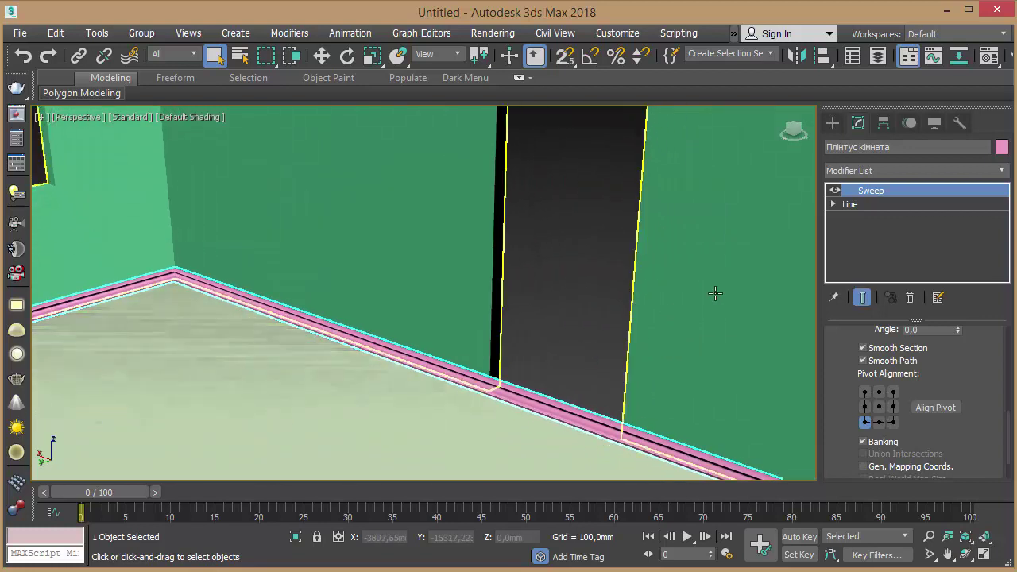
click(858, 205)
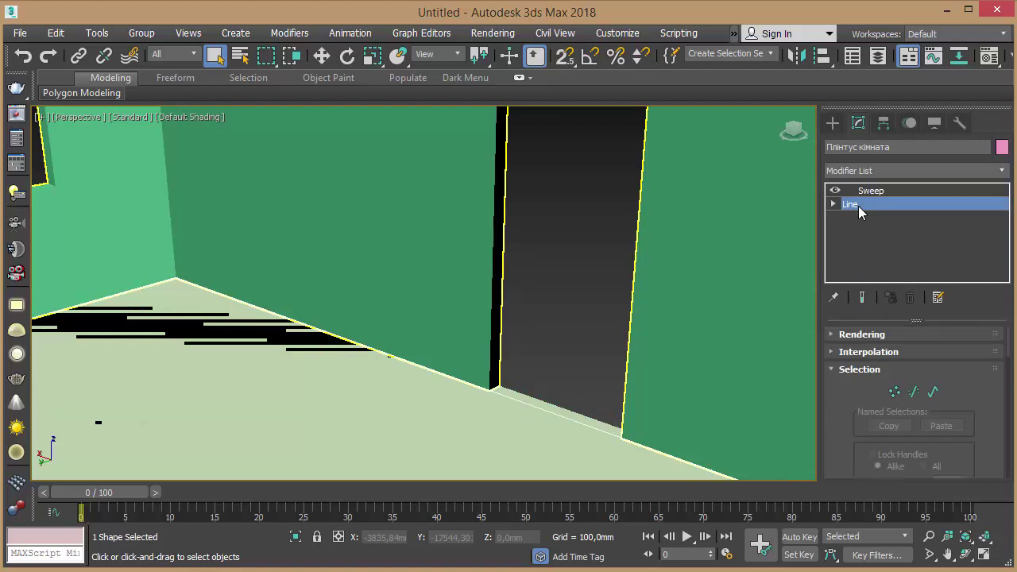
click(833, 204)
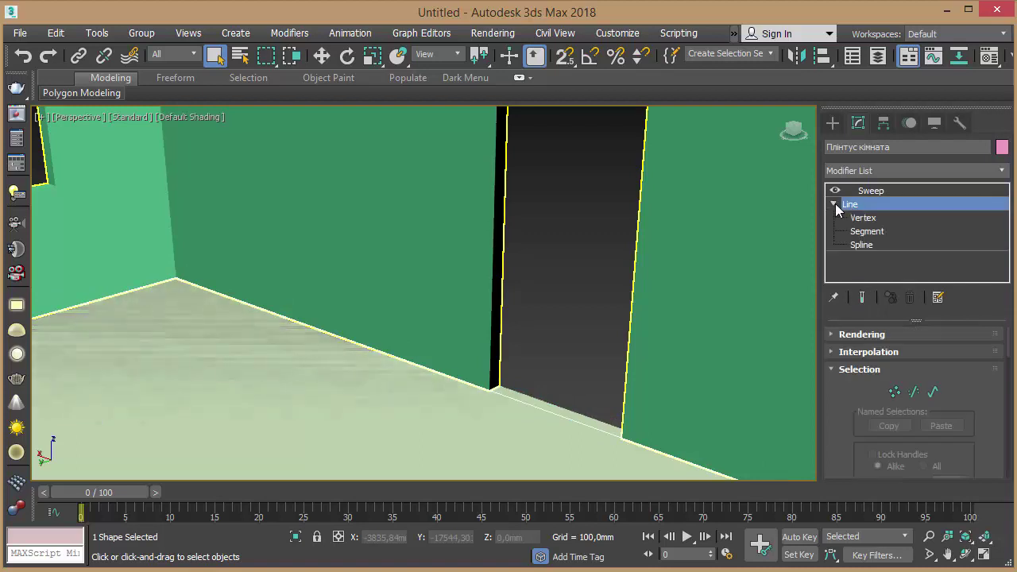
click(895, 391)
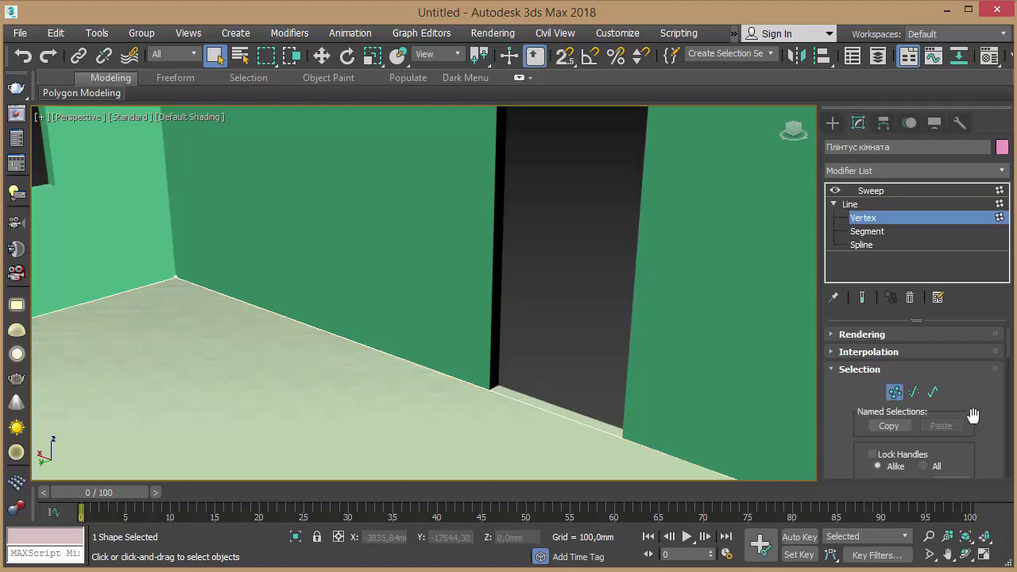
Refine the room path to add vertices at both door jambs.
scroll(974, 415, down, 3)
scroll(981, 434, down, 3)
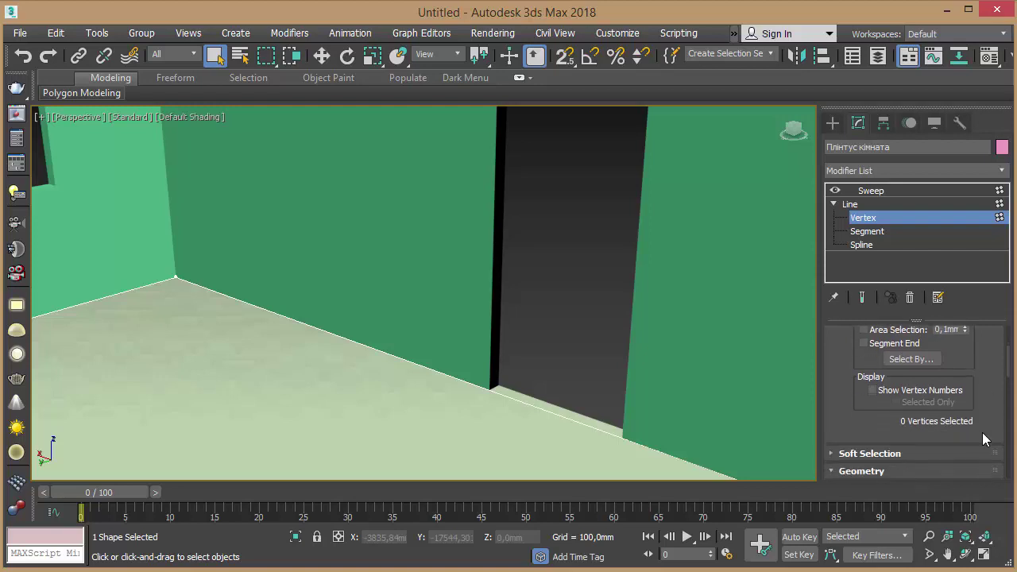
scroll(983, 434, down, 2)
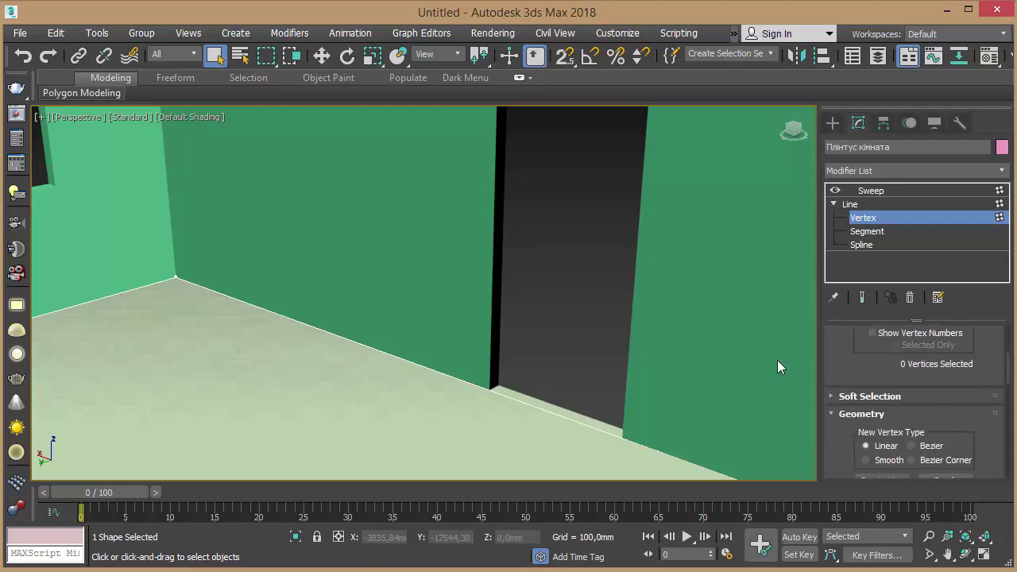
right_click(570, 61)
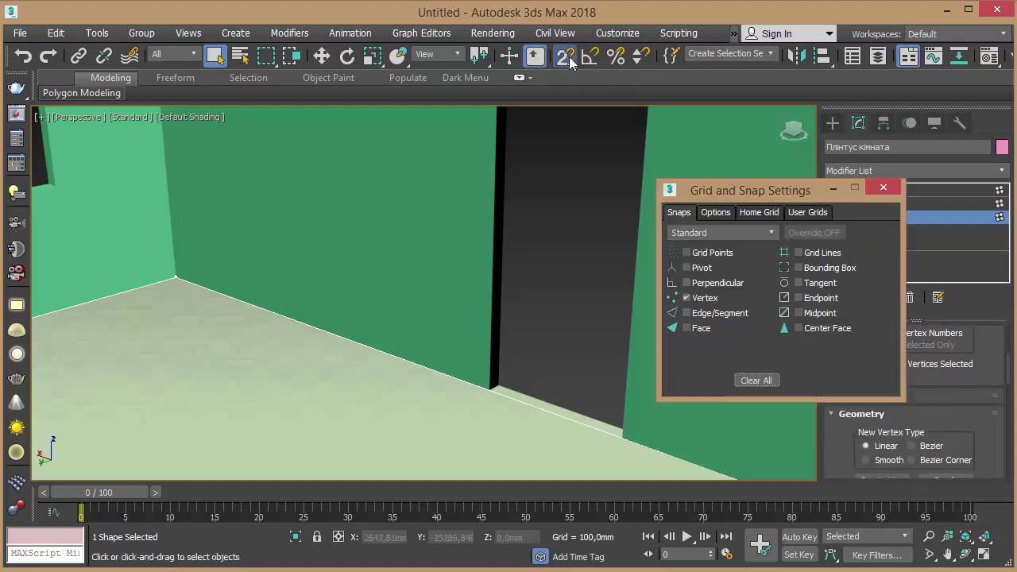
click(884, 188)
scroll(929, 376, down, 2)
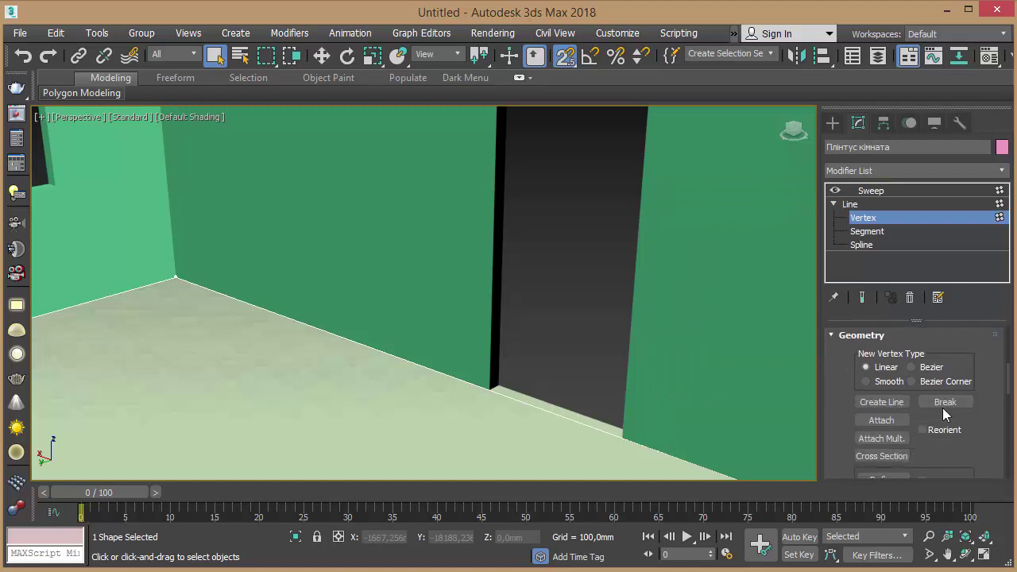
drag(956, 452, 958, 368)
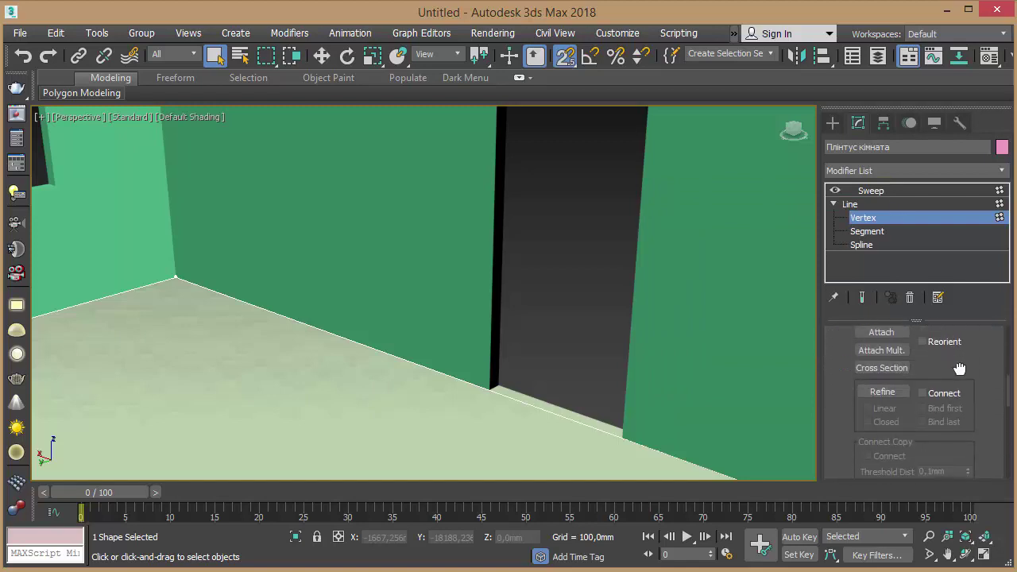
middle_drag(586, 322, 428, 294)
scroll(427, 295, down, 1)
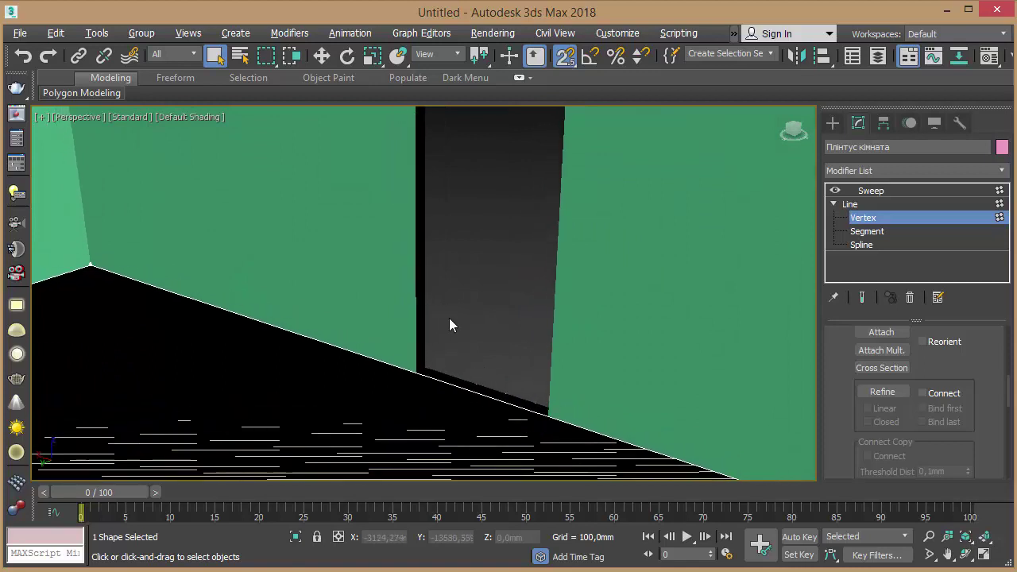
scroll(452, 333, up, 4)
middle_drag(483, 329, 611, 383)
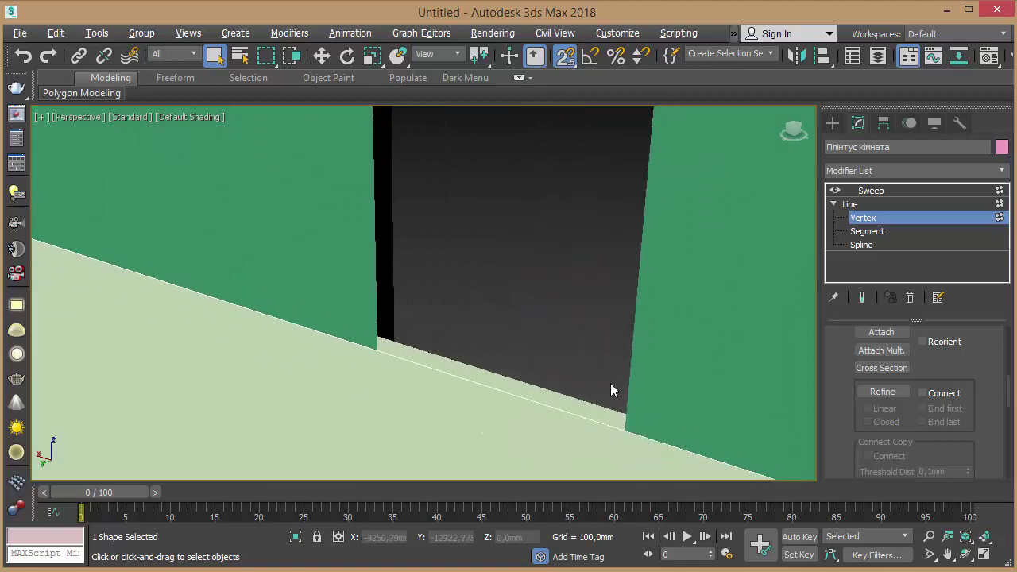
click(882, 391)
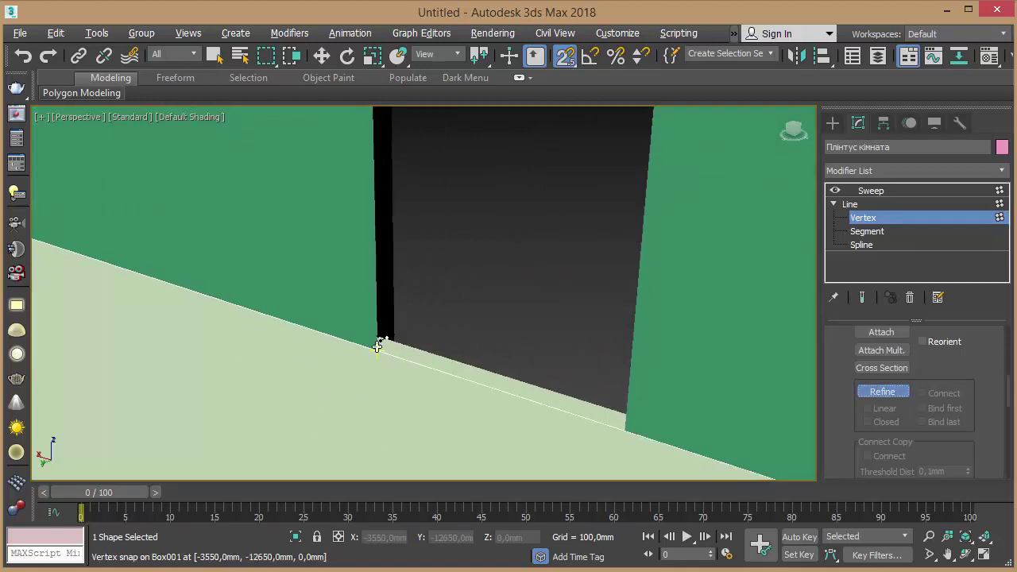
scroll(422, 337, down, 2)
mouse_move(429, 343)
middle_down()
mouse_move(236, 277)
mouse_move(382, 395)
mouse_move(534, 483)
middle_up()
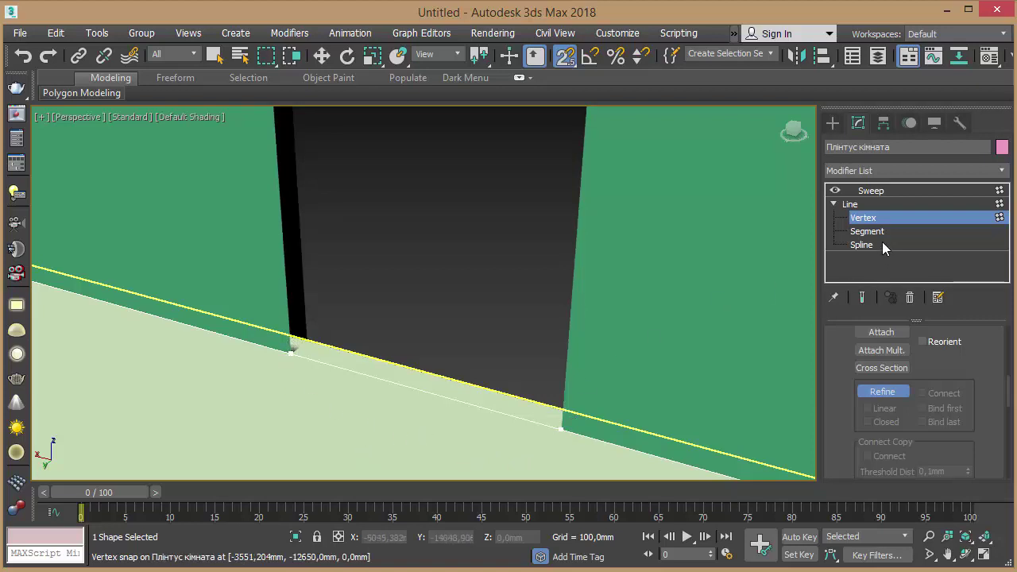
Delete the path segment across the doorway and return to the Sweep result.
key(2)
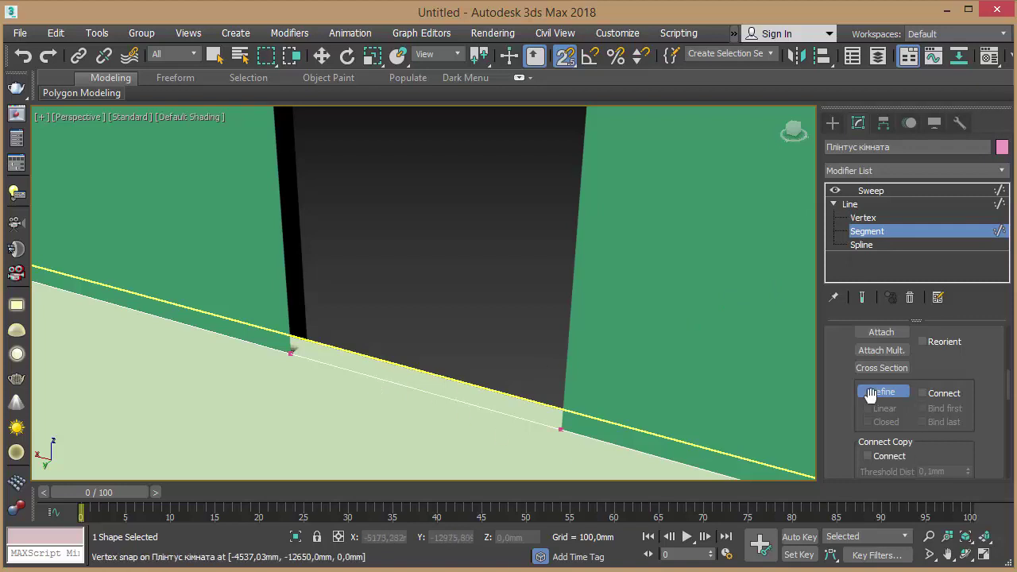
click(870, 391)
click(418, 381)
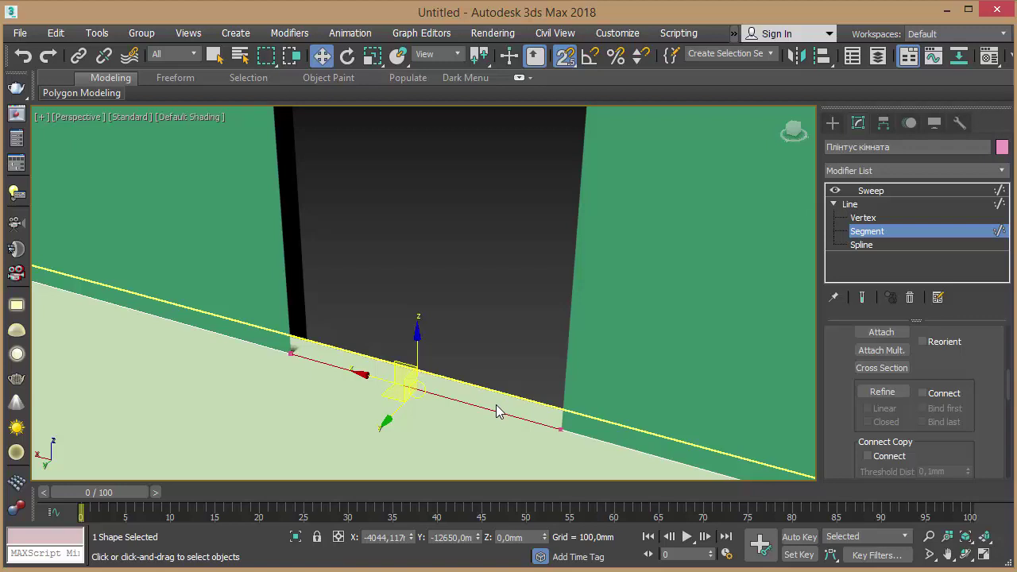
key(q)
click(496, 406)
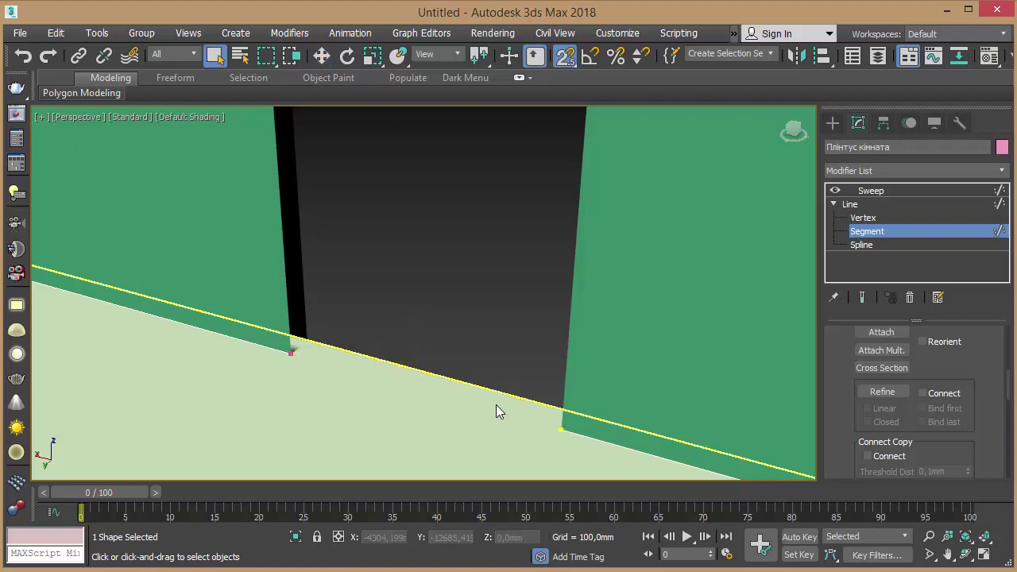
click(885, 189)
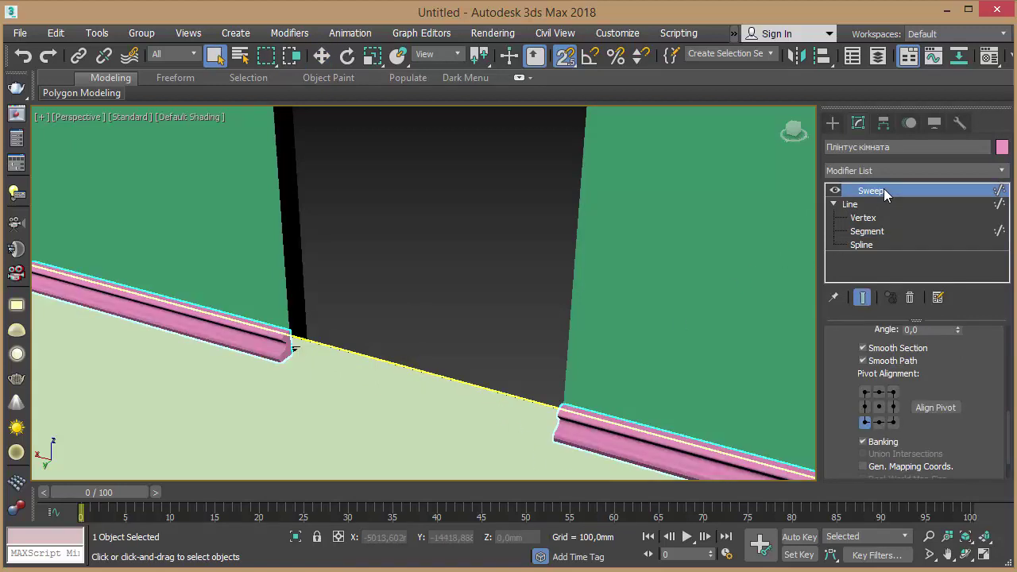
On the room baseboard path, insert new vertices at both jambs of the green-threshold doorway.
scroll(364, 284, up, 4)
scroll(370, 287, down, 4)
scroll(360, 279, down, 3)
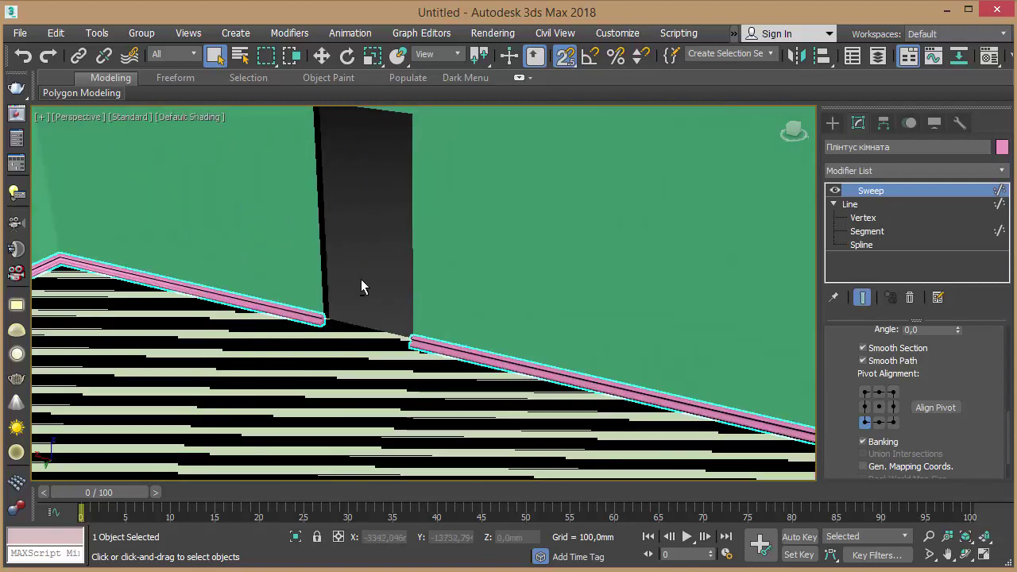
scroll(337, 296, down, 3)
scroll(422, 275, down, 3)
scroll(438, 302, up, 1)
scroll(380, 294, up, 2)
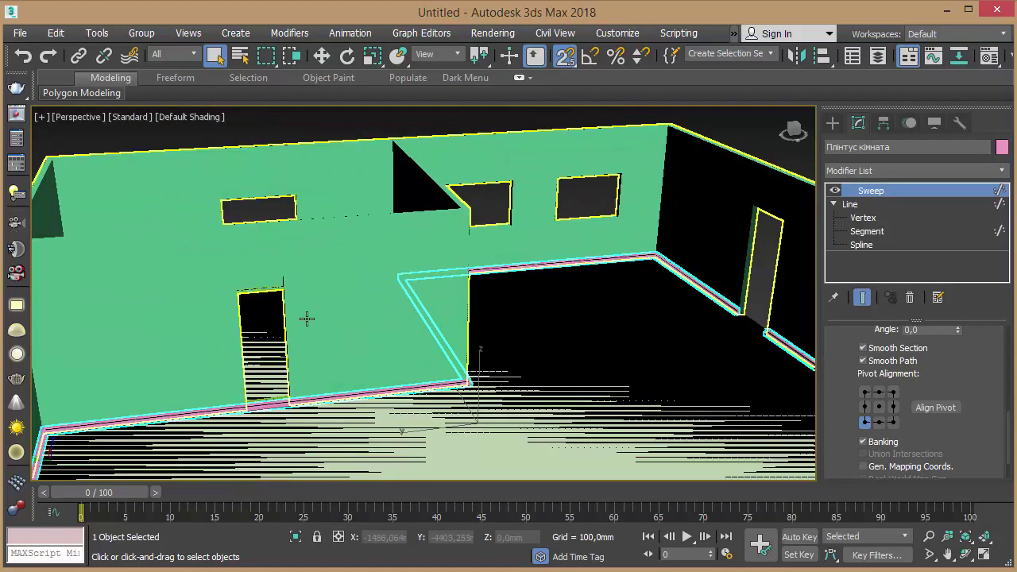
scroll(307, 318, up, 2)
scroll(294, 408, up, 3)
scroll(294, 409, up, 2)
scroll(329, 336, up, 3)
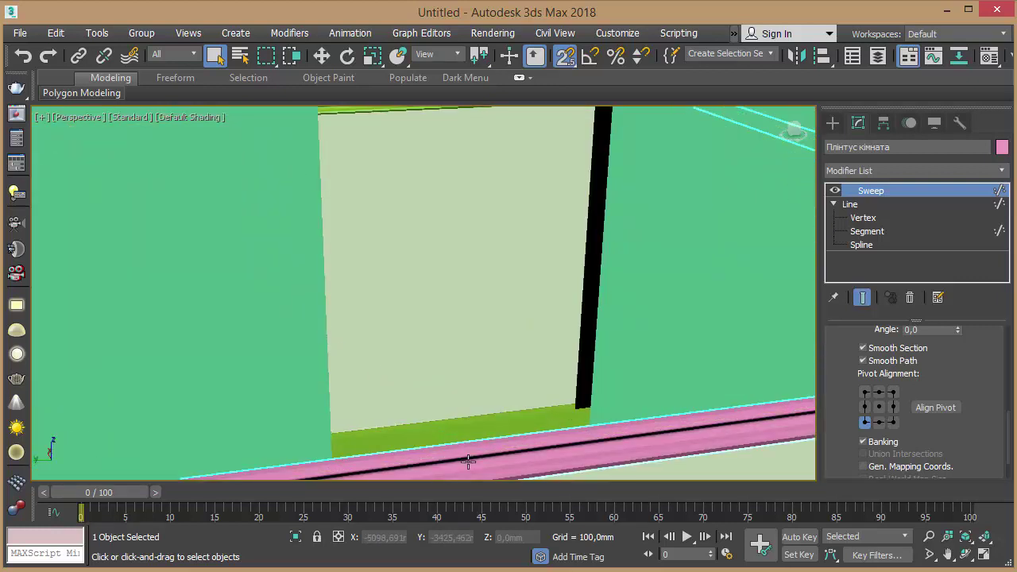
mouse_move(469, 432)
middle_down()
mouse_move(366, 282)
mouse_move(384, 348)
mouse_move(402, 329)
middle_up()
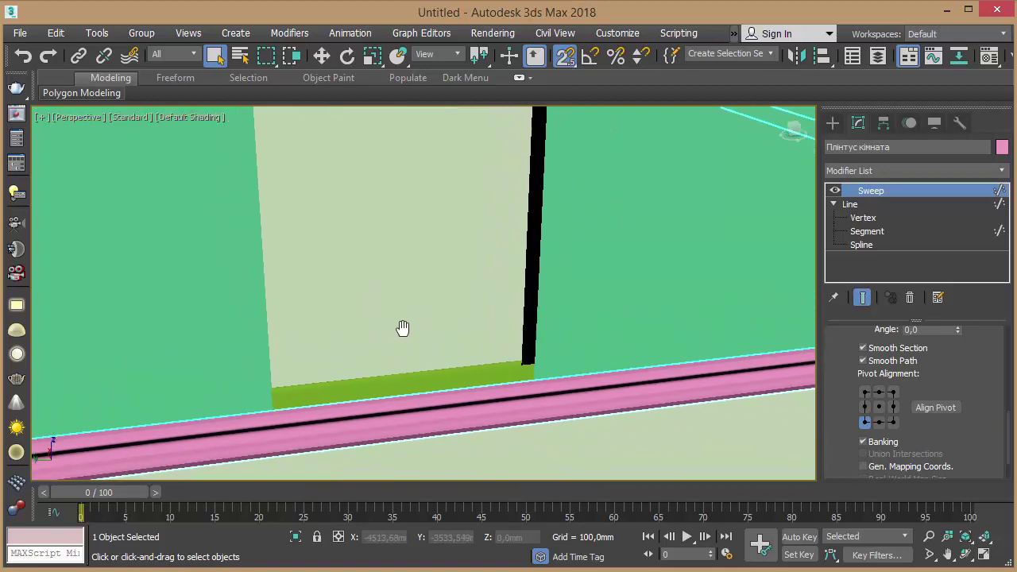
click(870, 219)
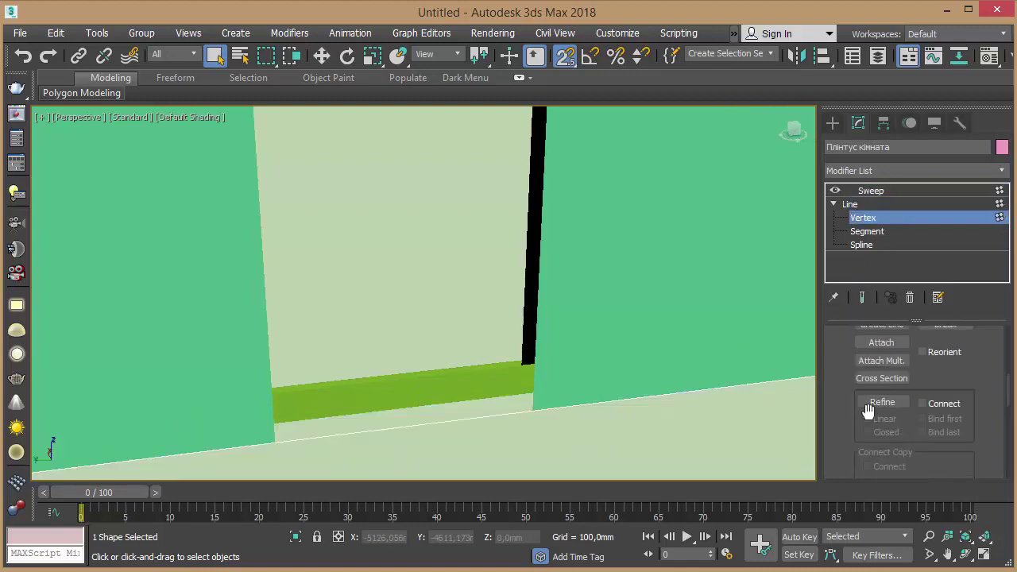
click(898, 409)
click(898, 409)
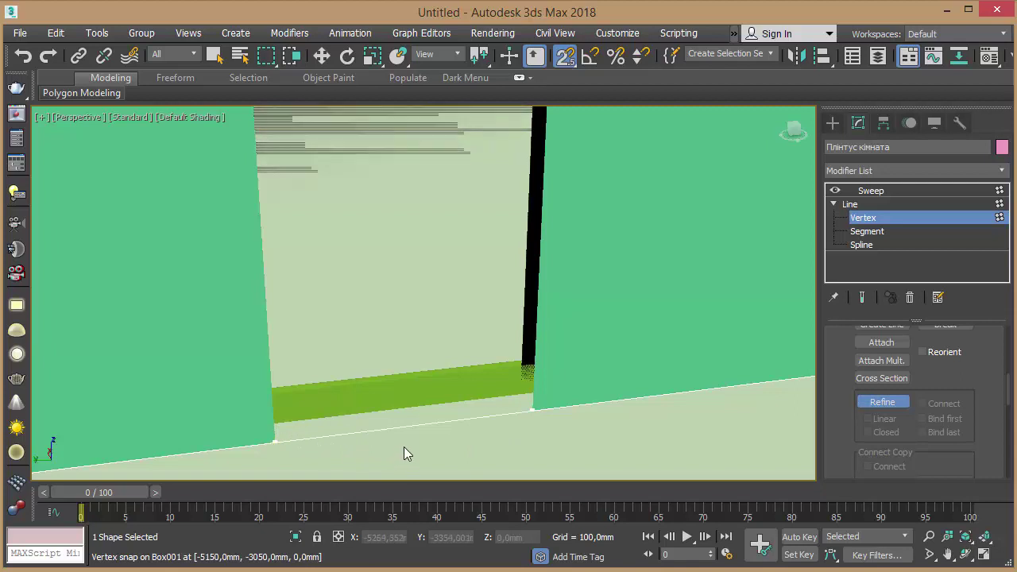
Delete the path segment spanning the doorway and bring back the swept room baseboard.
click(870, 231)
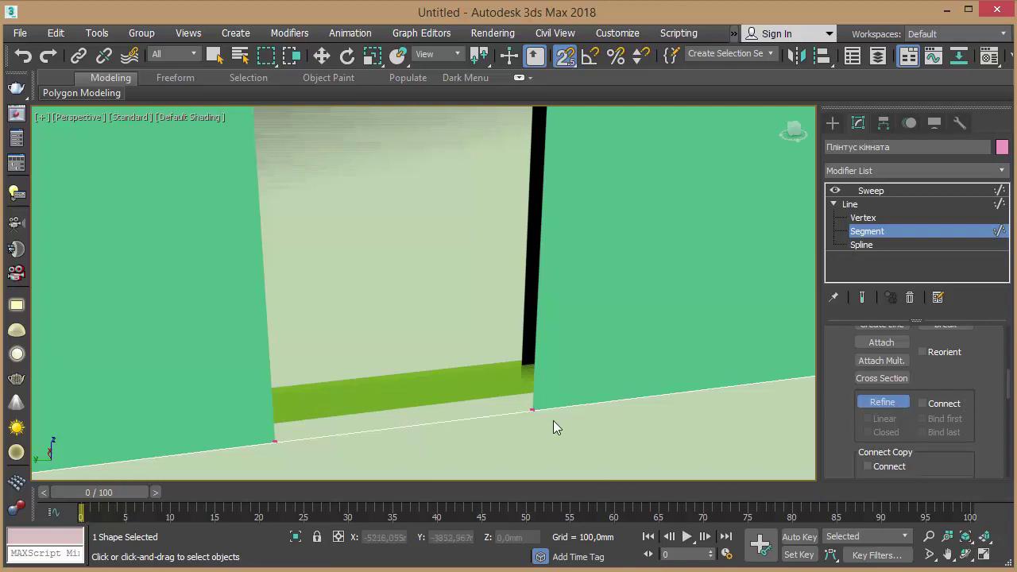
click(884, 402)
drag(457, 436, 417, 413)
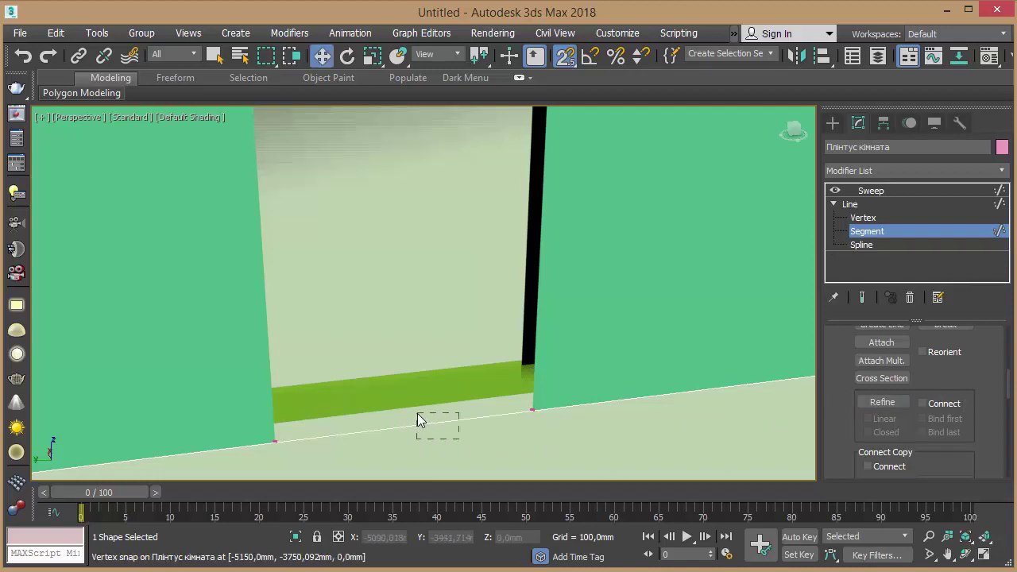
key(Delete)
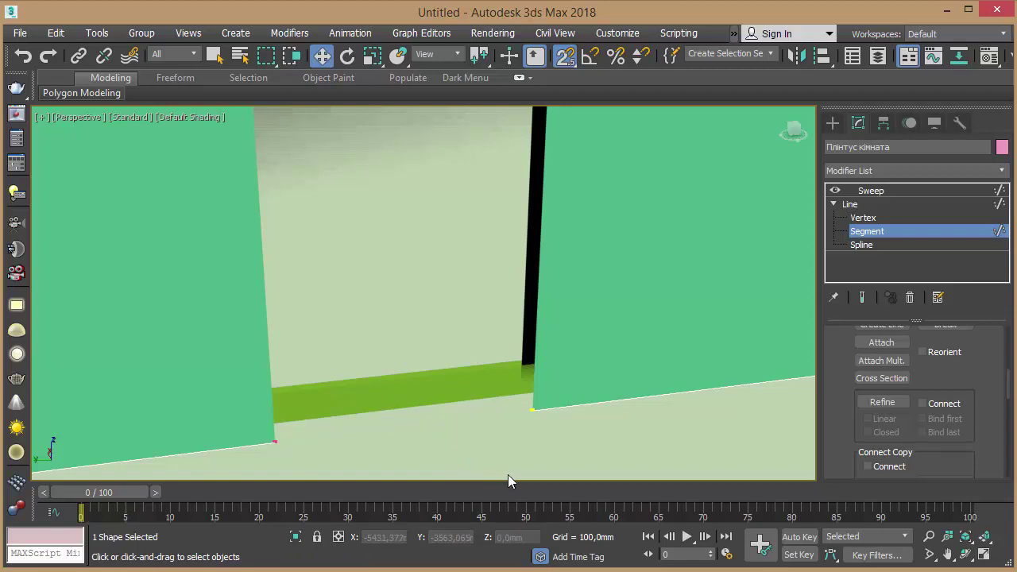
click(869, 204)
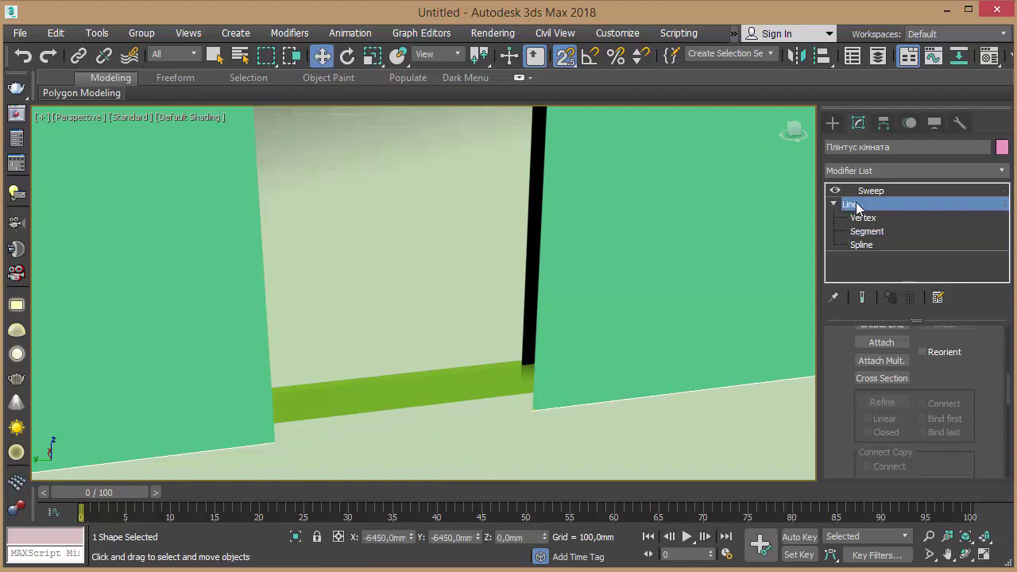
click(862, 193)
On the плінтус кухні line, insert vertices at both kitchen door jambs.
click(430, 385)
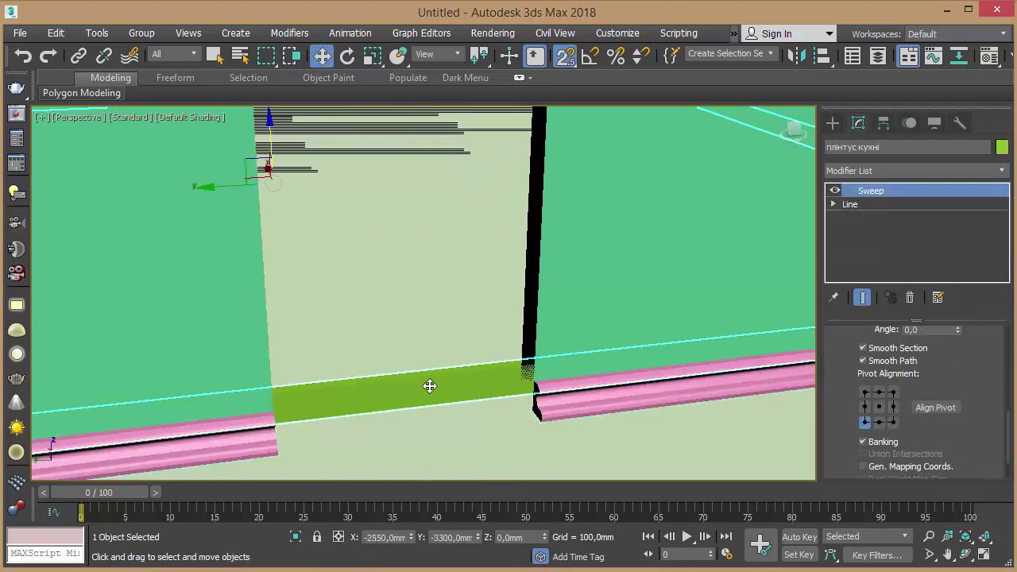
click(833, 204)
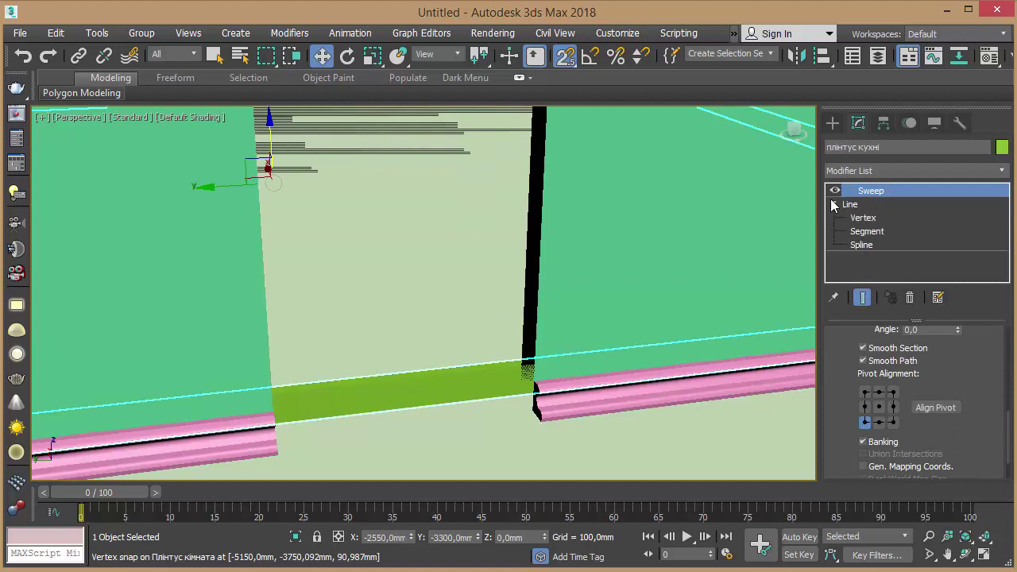
click(864, 218)
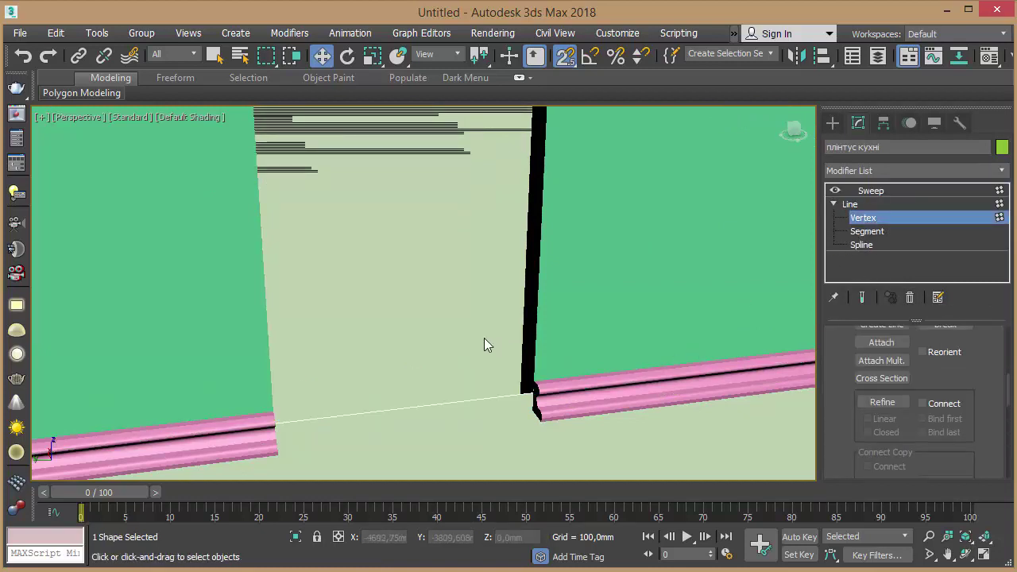
mouse_move(393, 319)
alt+middle_down()
mouse_move(649, 363)
mouse_move(559, 292)
mouse_move(561, 322)
mouse_move(454, 170)
mouse_move(458, 183)
alt+middle_up()
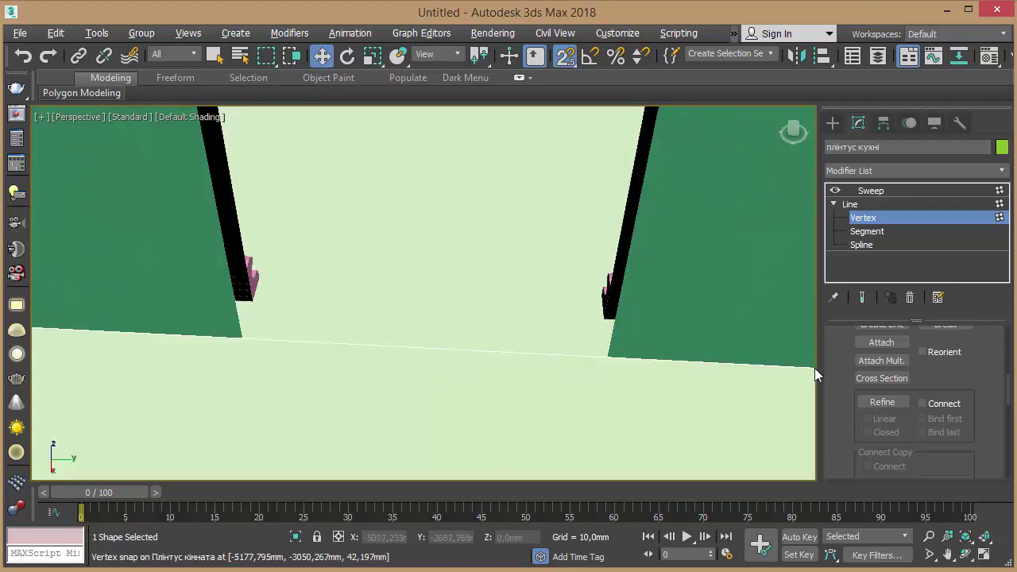
click(880, 402)
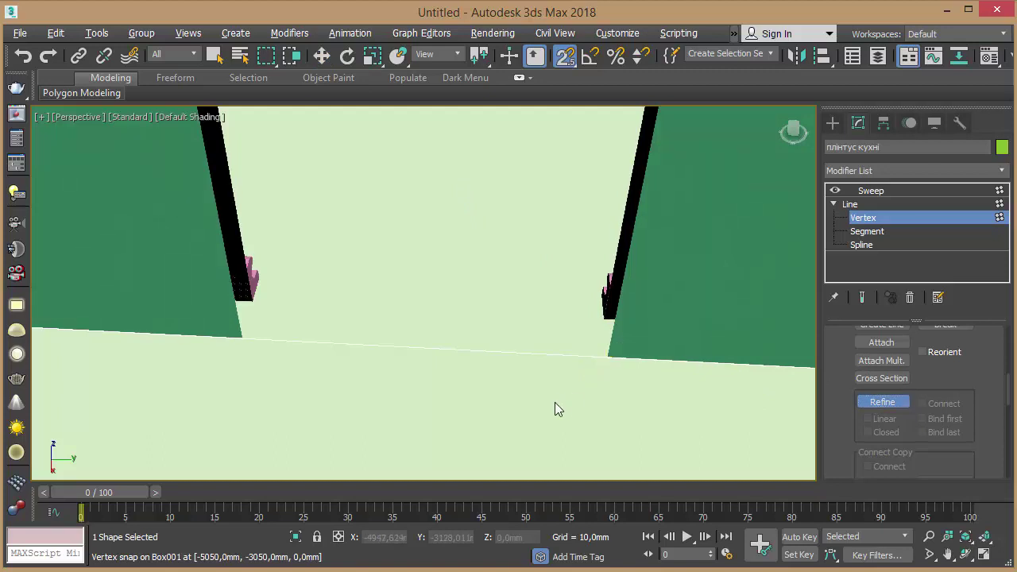
click(242, 337)
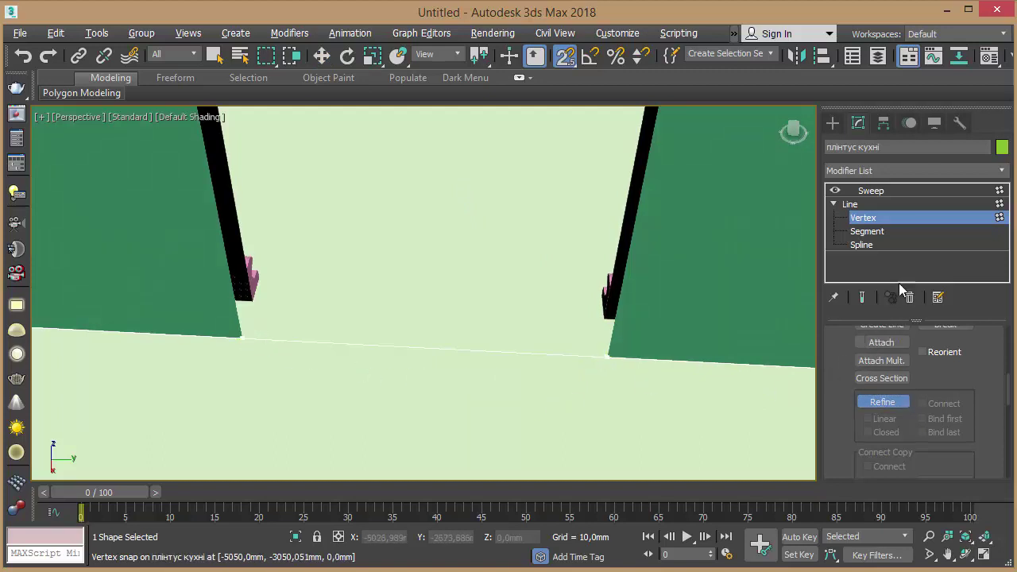
Remove the kitchen baseboard segment across the doorway and restore the swept baseboard display.
click(868, 231)
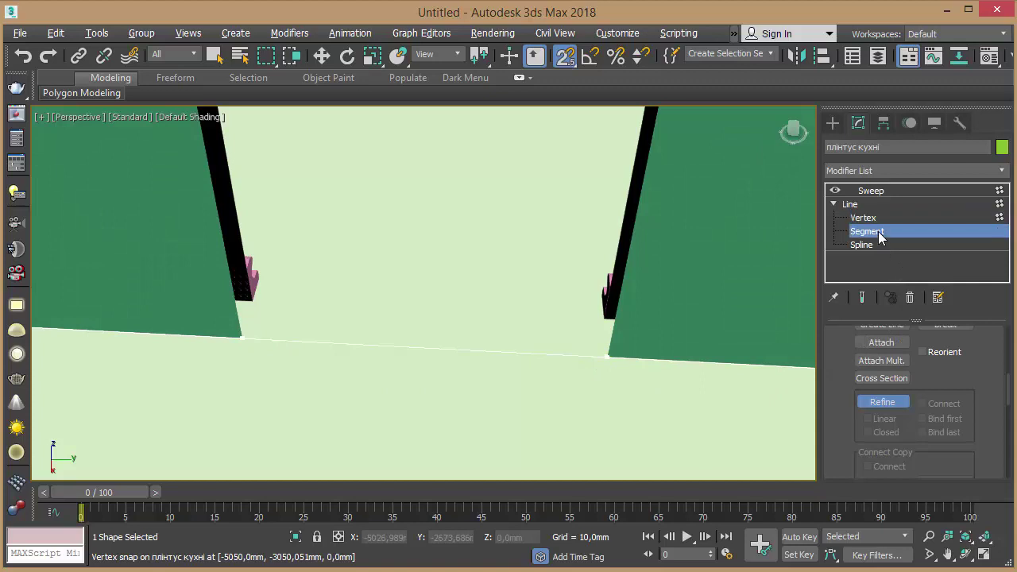
right_click(600, 364)
click(417, 347)
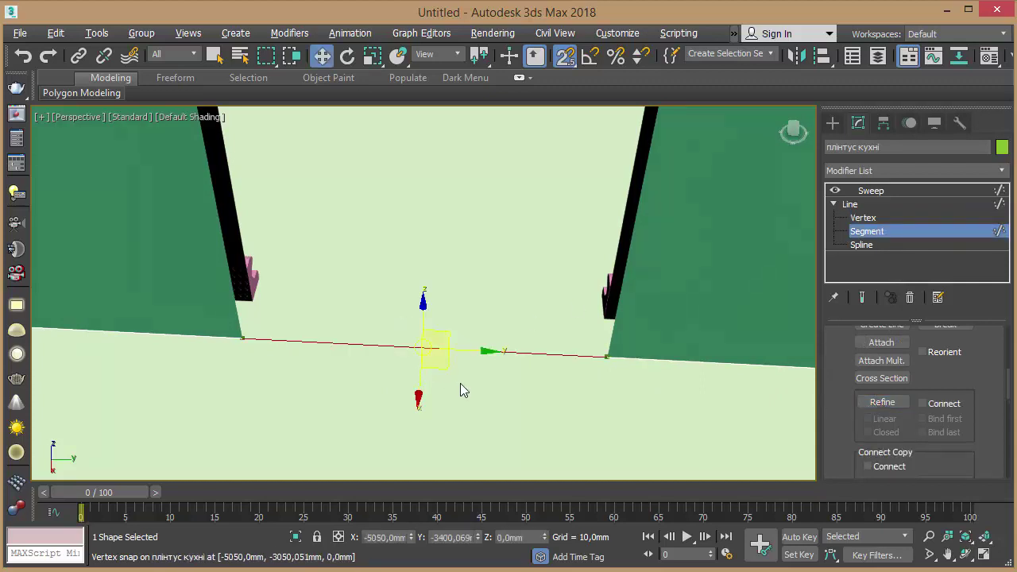
click(461, 383)
click(867, 191)
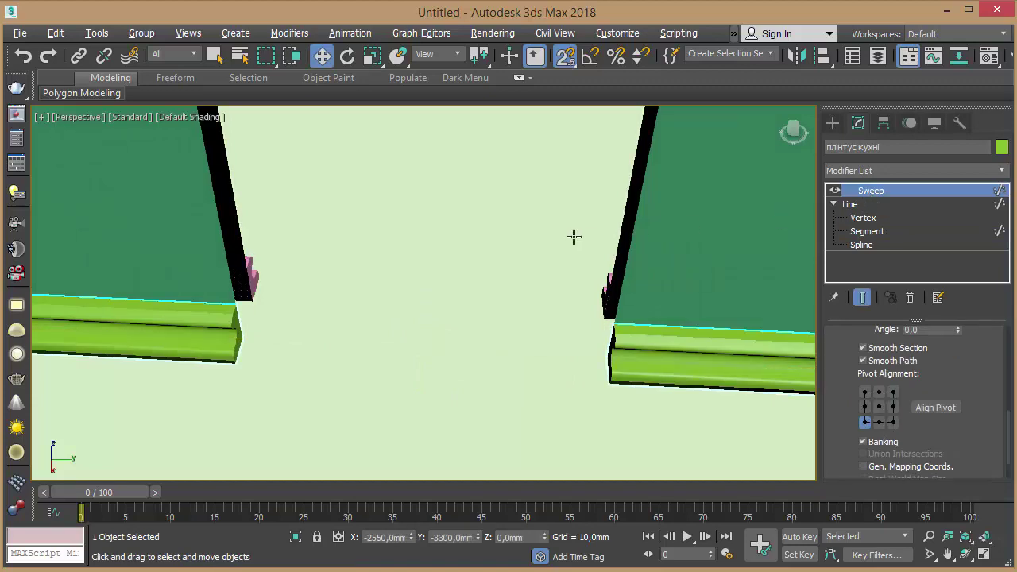
mouse_move(500, 231)
alt+middle_down()
mouse_move(549, 227)
mouse_move(511, 241)
mouse_move(408, 226)
mouse_move(445, 211)
mouse_move(163, 236)
mouse_move(177, 232)
alt+middle_up()
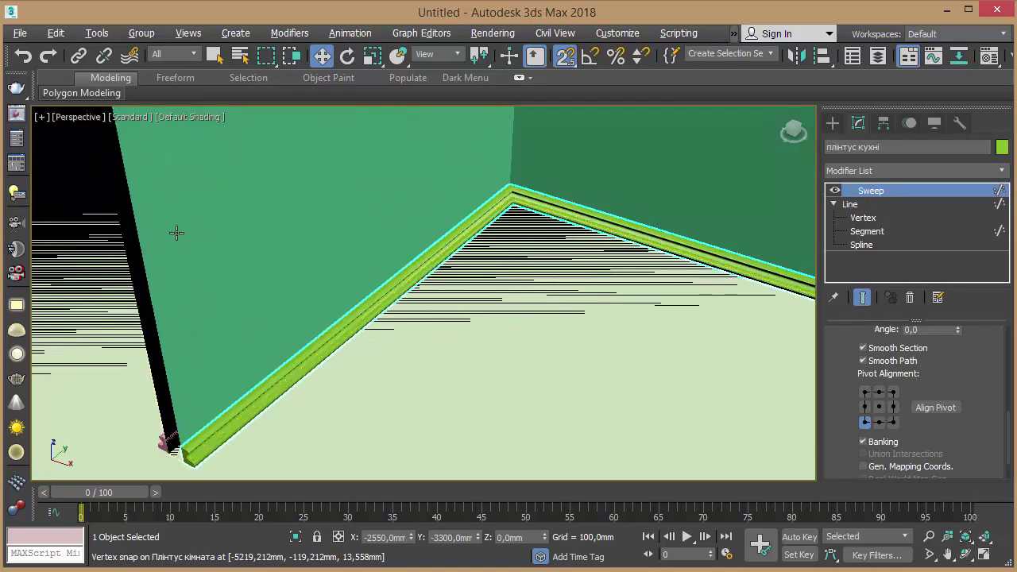
click(257, 288)
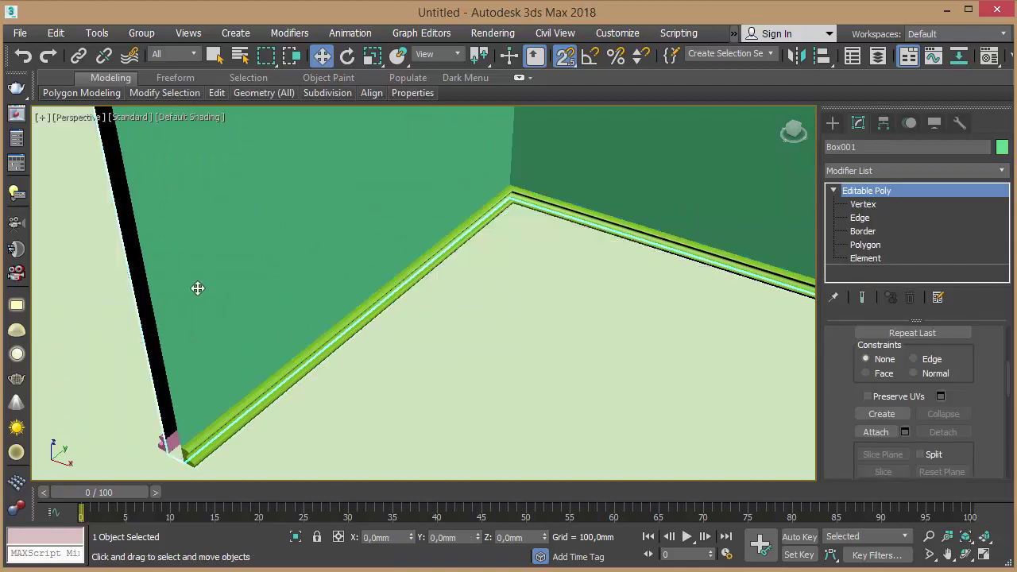
alt+middle_drag(612, 272, 416, 267)
scroll(416, 268, down, 2)
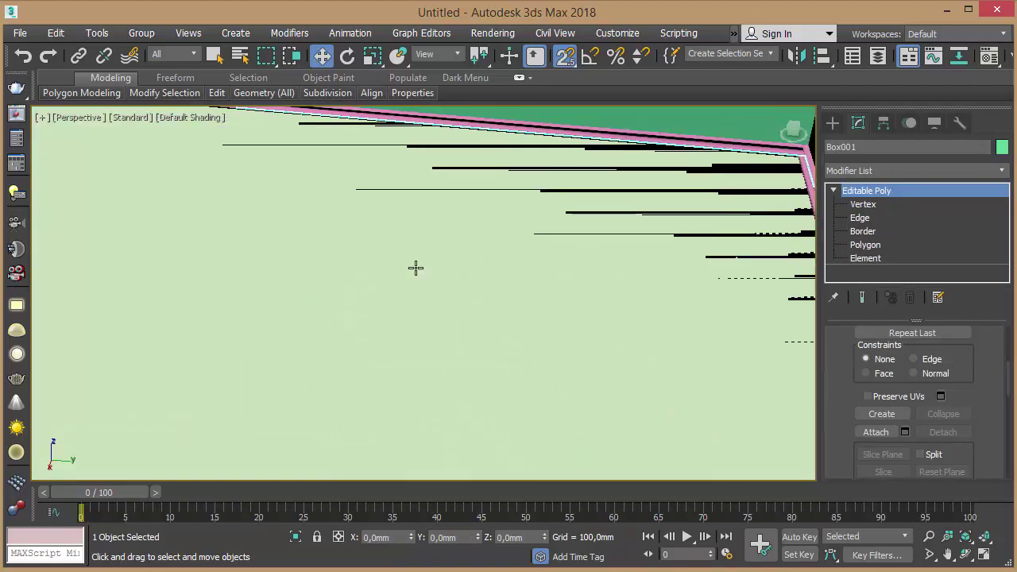
key(z)
mouse_move(450, 232)
alt+middle_down()
mouse_move(427, 250)
mouse_move(386, 231)
mouse_move(333, 255)
mouse_move(384, 229)
mouse_move(413, 252)
mouse_move(434, 238)
mouse_move(523, 237)
mouse_move(490, 341)
mouse_move(453, 347)
mouse_move(557, 318)
mouse_move(718, 341)
alt+middle_up()
scroll(400, 275, up, 5)
key(z)
key(q)
scroll(477, 353, up, 3)
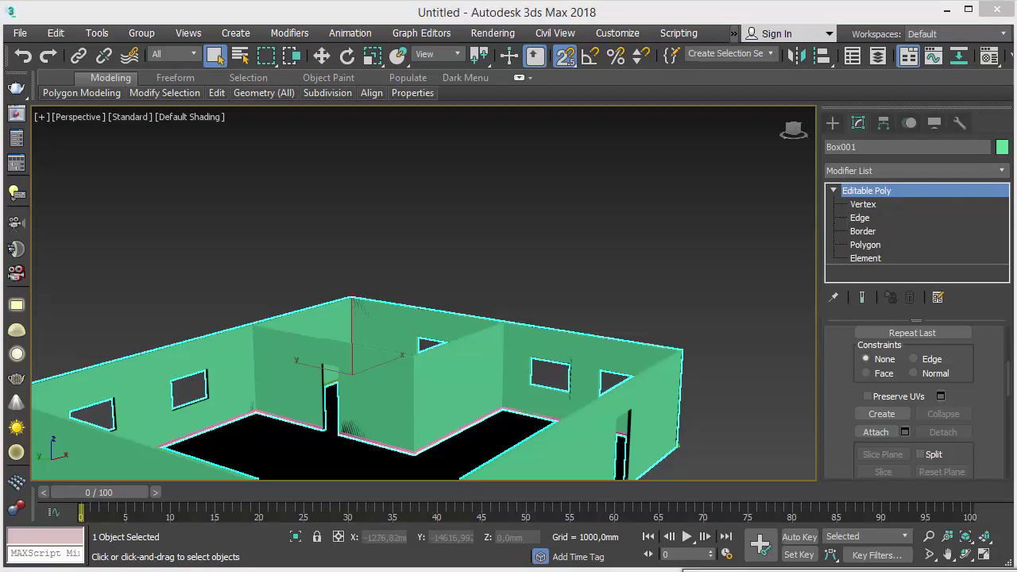
mouse_move(616, 429)
alt+middle_down()
mouse_move(604, 315)
mouse_move(655, 231)
mouse_move(615, 248)
alt+middle_up()
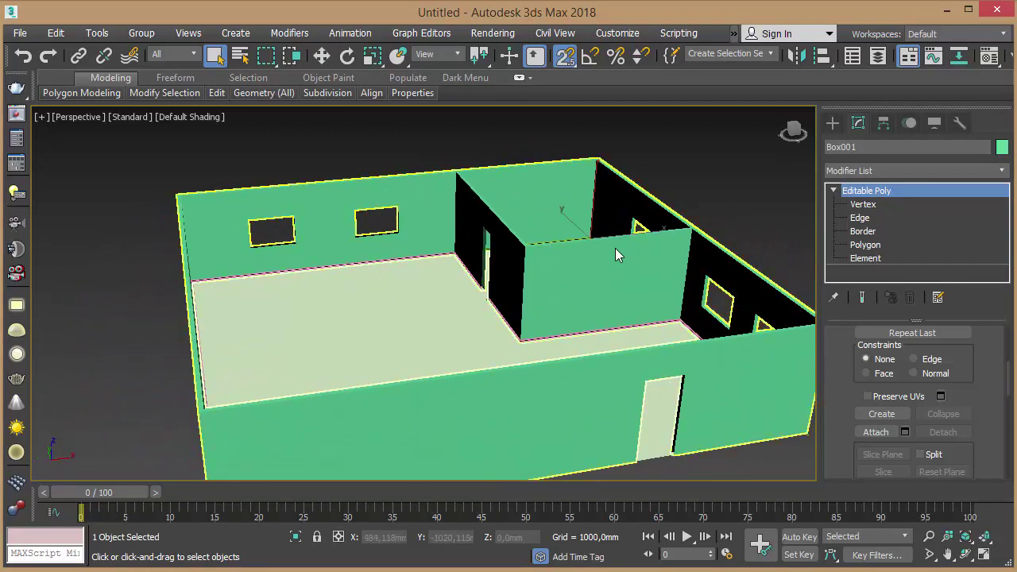